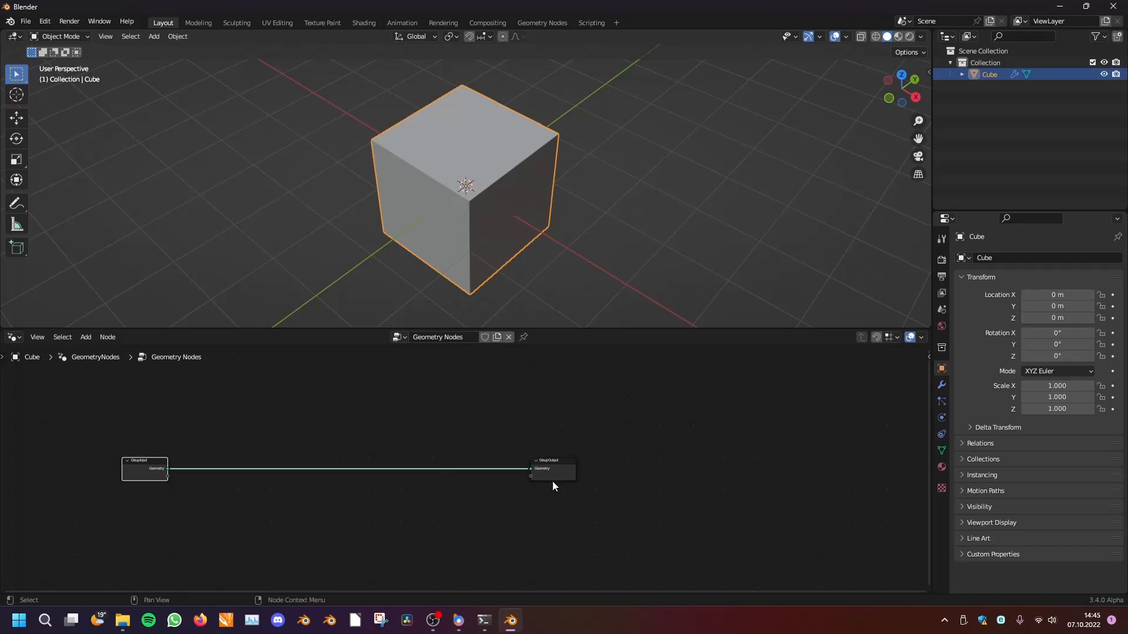
- Move the Group Output node farther away from Group Input and cut the link between the two nodes
left_click_drag(570, 467, 778, 472)
scroll(435, 479, "up", 3)
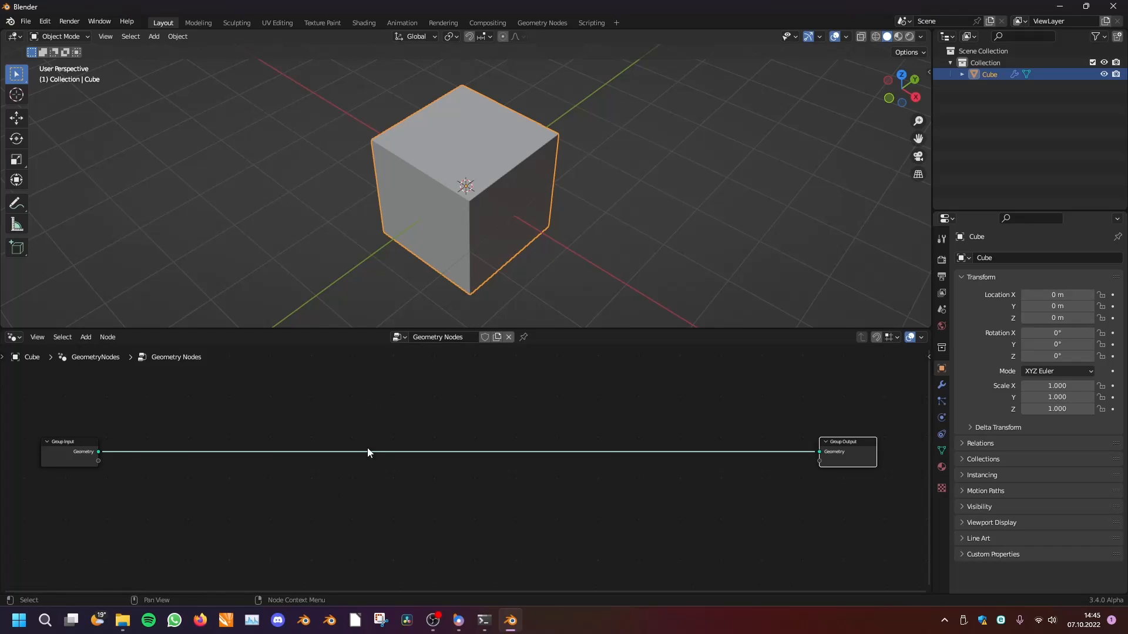
right_click_drag(368, 446, 369, 519, "ctrl")
- Add a Curve Circle node and connect its Curve output to the Group Output's Geometry input
key("shift+a")
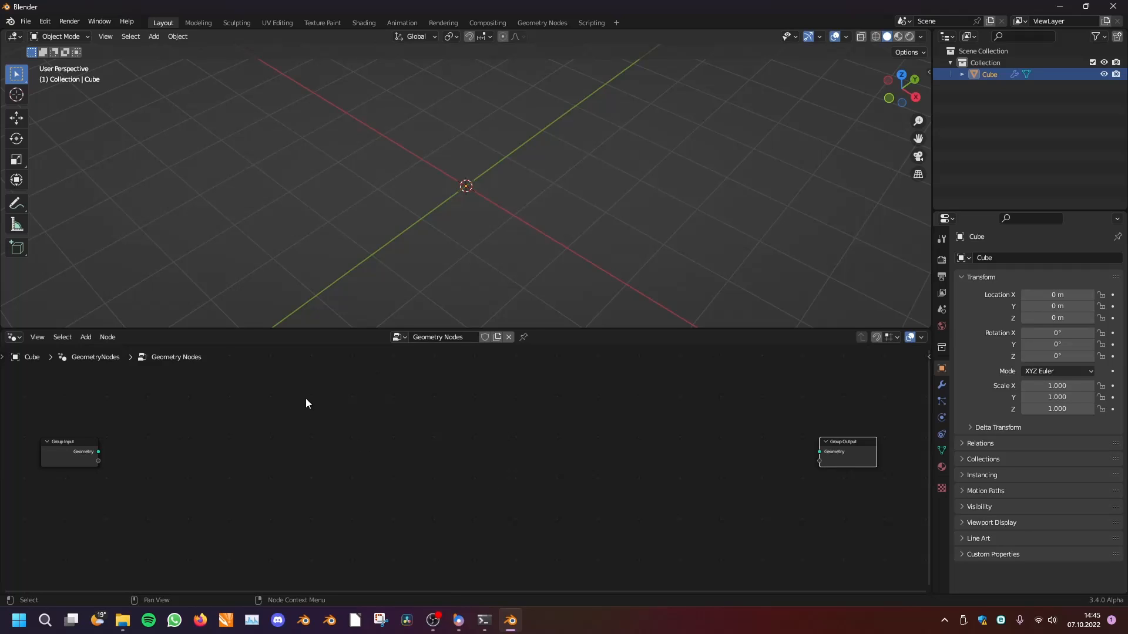
key("shift+a")
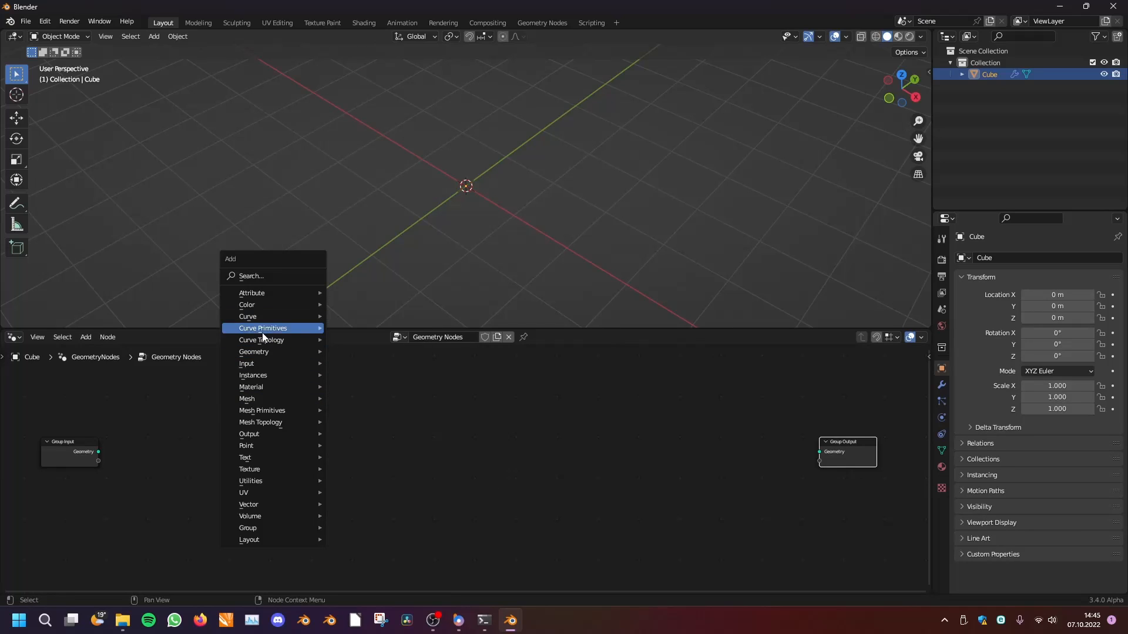
mouse_move(260, 335)
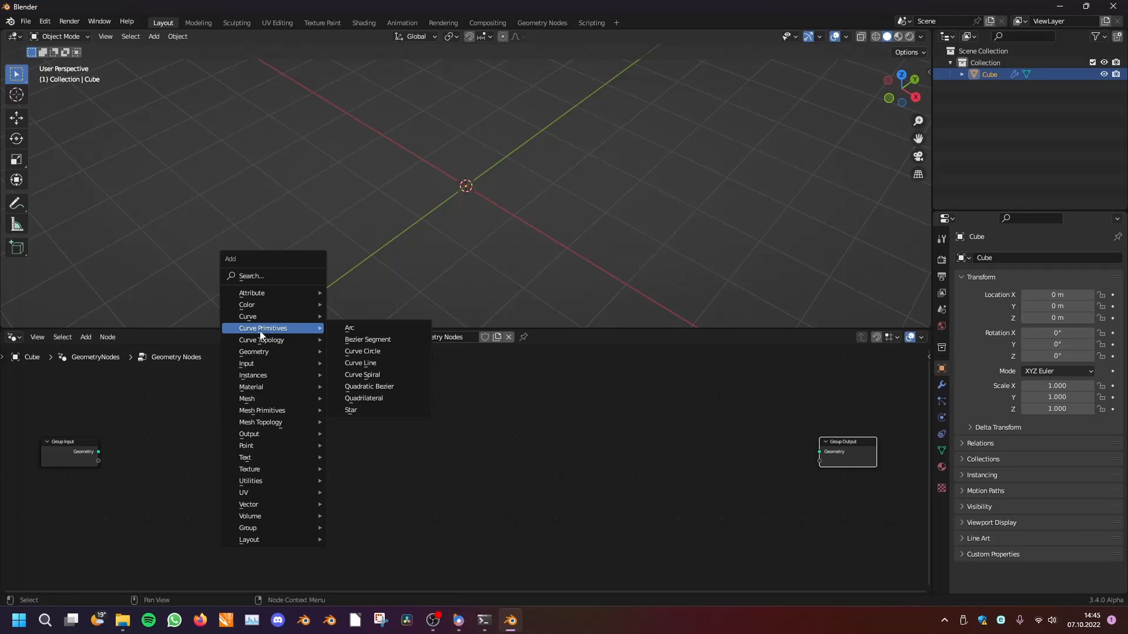
left_click(379, 354)
left_click(380, 446)
left_click_drag(409, 436, 819, 452)
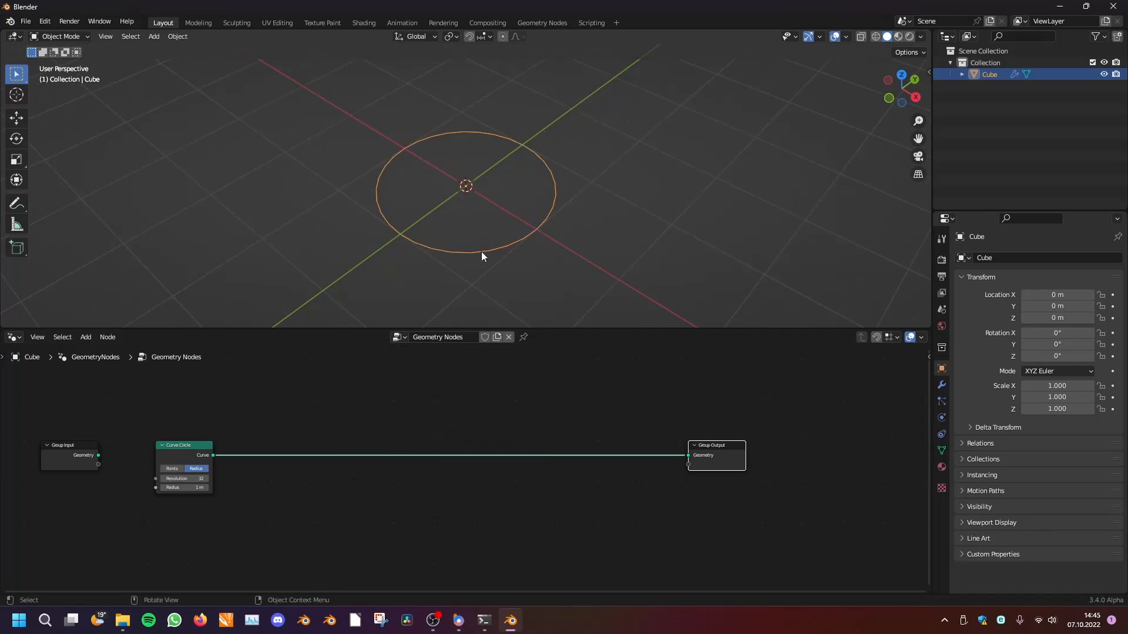
- Insert a Fill Curve node on the link between Curve Circle and Group Output
middle_click_drag(519, 257, 573, 184)
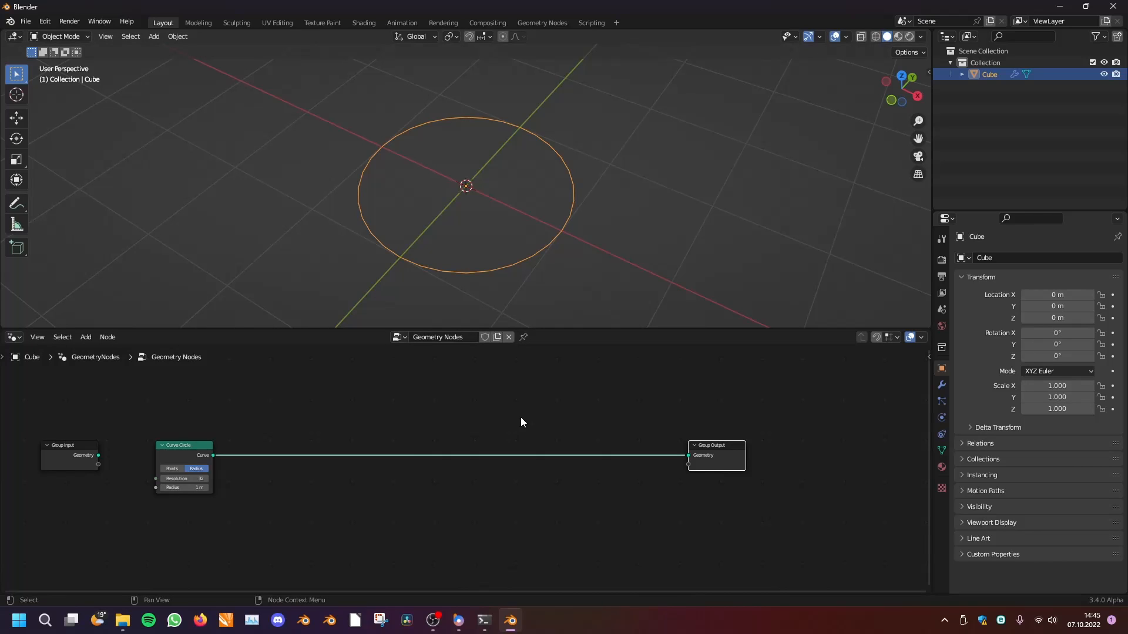
scroll(521, 418, "up", 2)
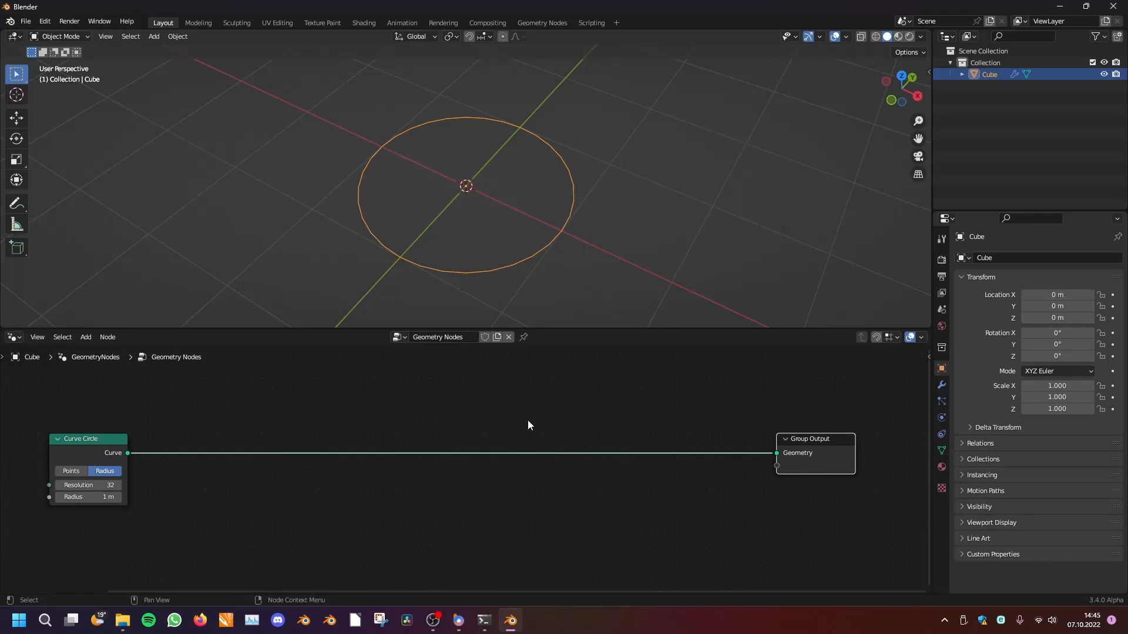
middle_click_drag(497, 443, 501, 442)
scroll(501, 251, "down", 2)
middle_click_drag(503, 251, 465, 236)
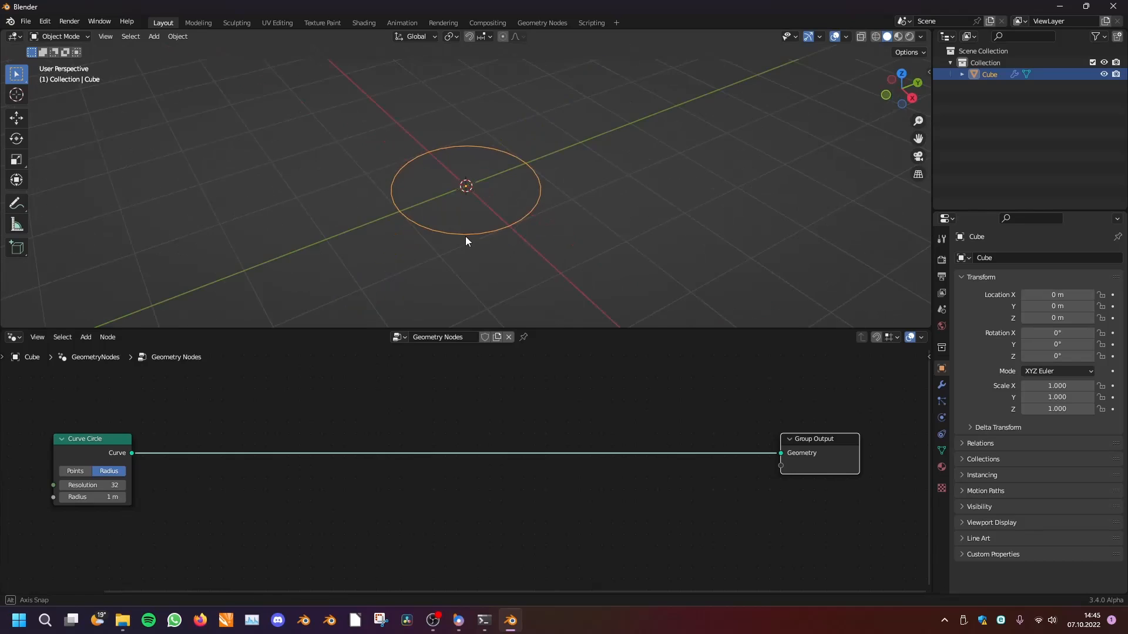
scroll(478, 245, "up", 3)
middle_click_drag(357, 445, 378, 442)
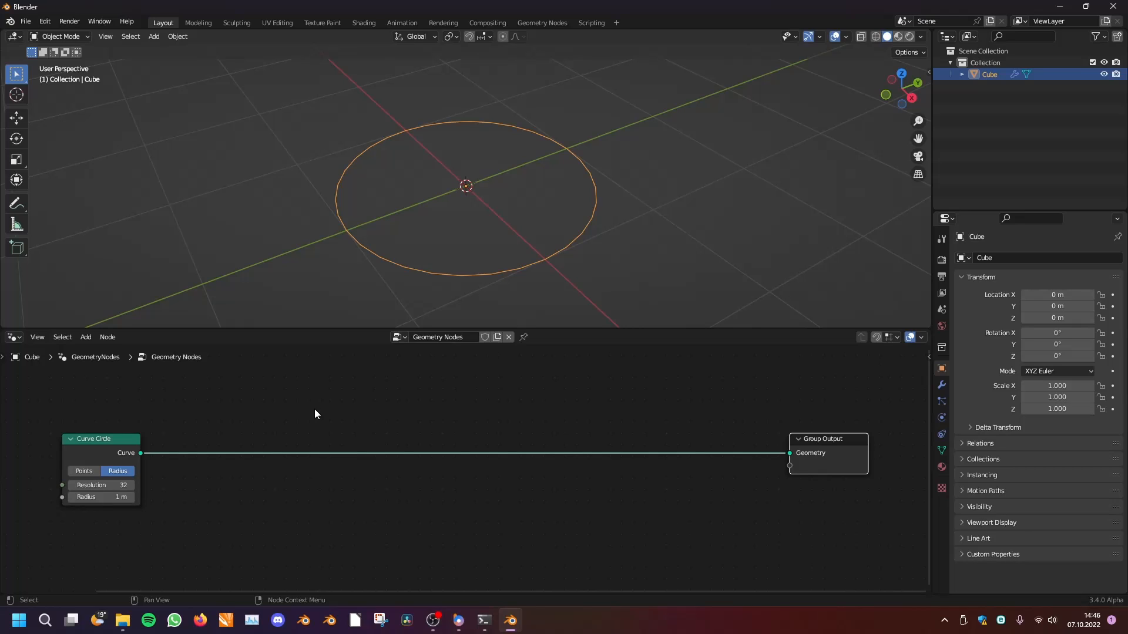
key("shift+a")
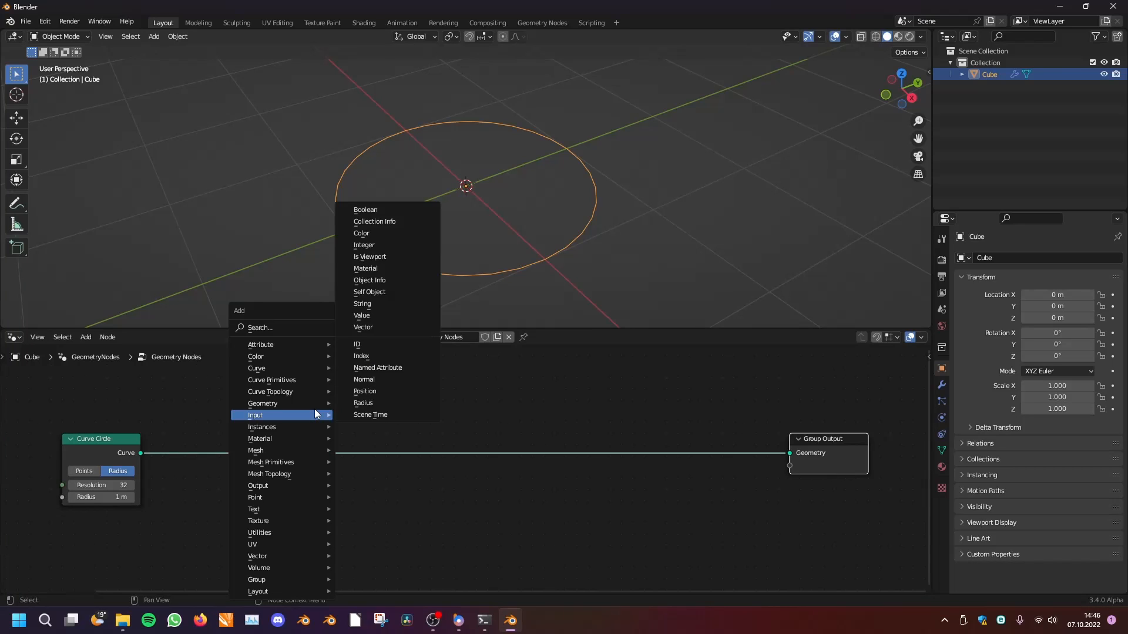
mouse_move(274, 371)
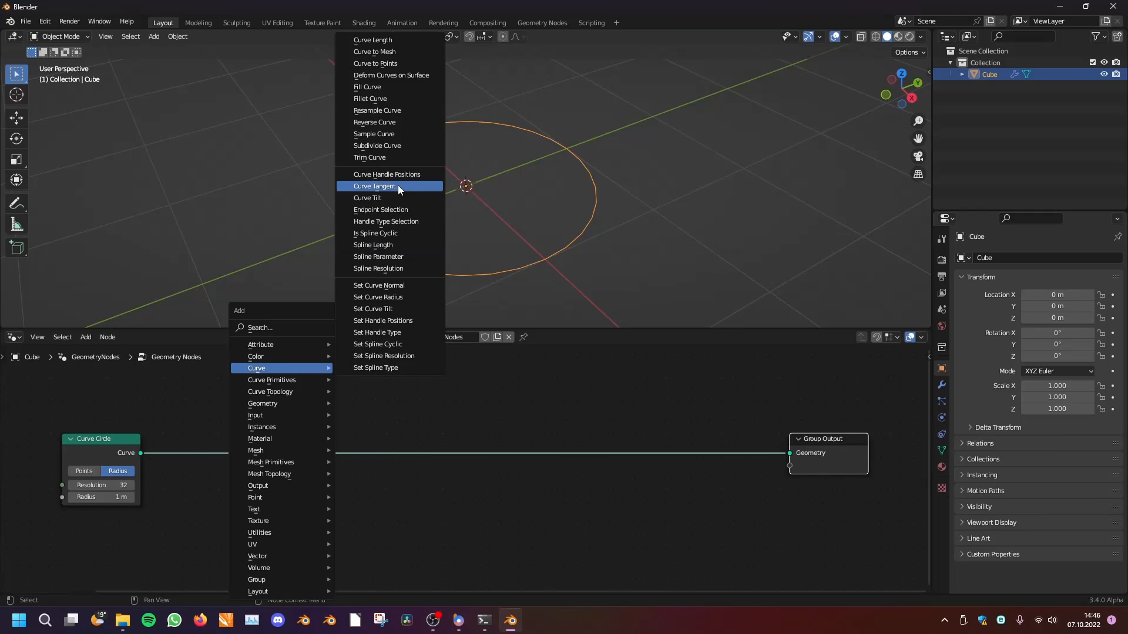
left_click(381, 89)
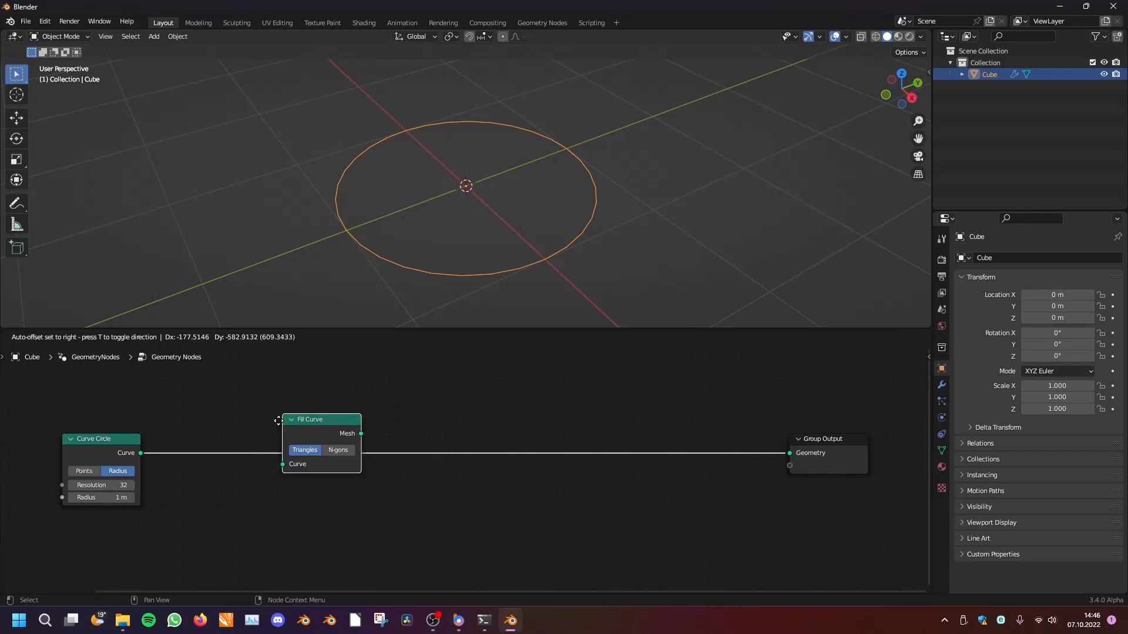
left_click(241, 427)
- Align the Fill Curve node beside Curve Circle and shift the Group Output node slightly closer
middle_click_drag(485, 234, 503, 254)
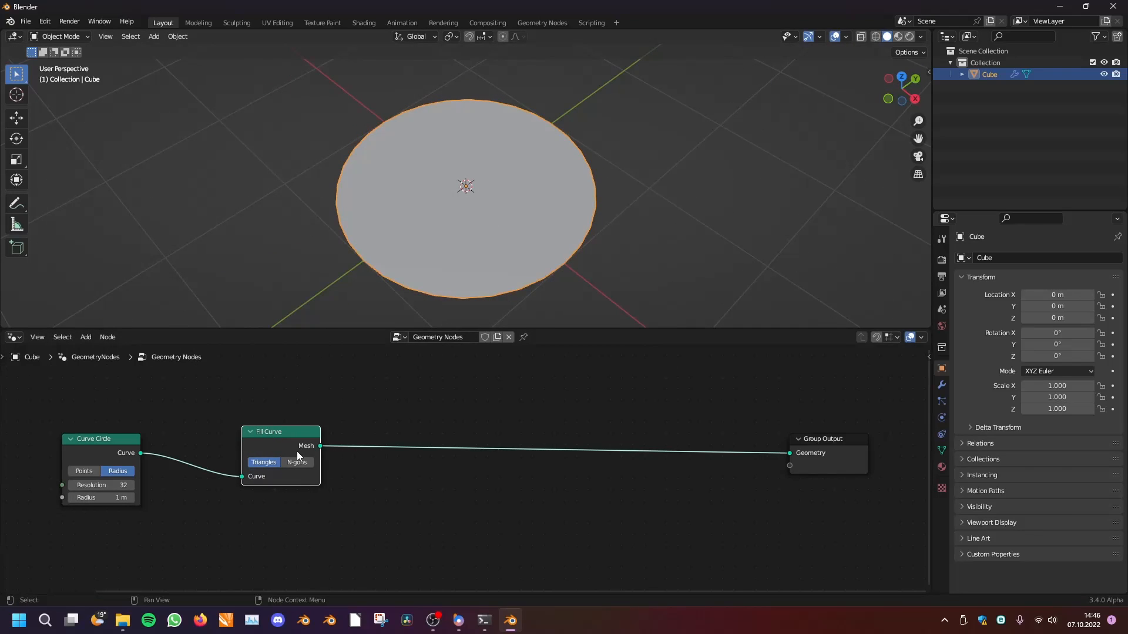
key("g")
left_click(243, 468)
scroll(238, 466, "up", 8)
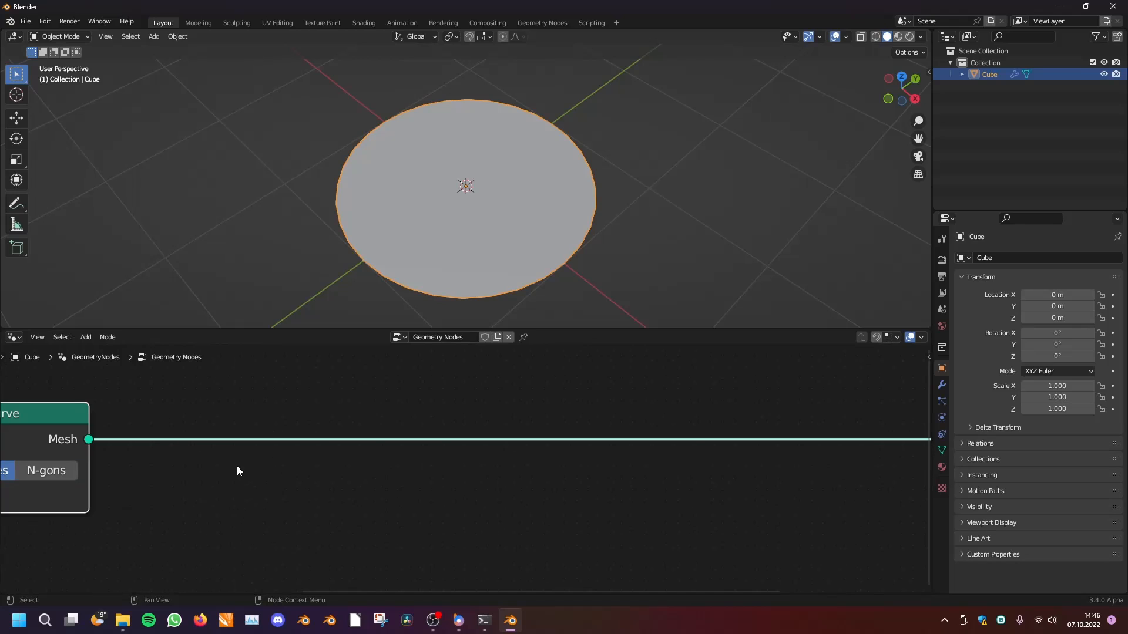
middle_click_drag(237, 466, 654, 488)
scroll(654, 487, "up", 3)
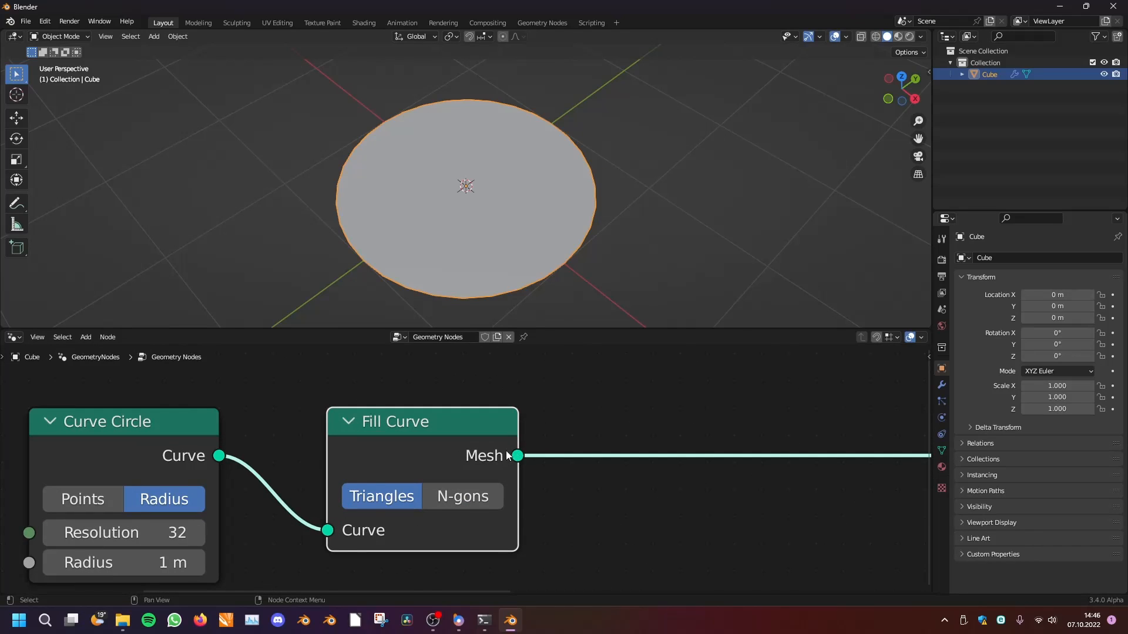
scroll(510, 470, "down", 13)
middle_click_drag(500, 497, 403, 485)
scroll(403, 485, "up", 4)
left_click_drag(879, 445, 858, 445)
mouse_move(531, 247)
middle_mouse_down()
mouse_move(544, 261)
mouse_move(526, 237)
middle_mouse_up()
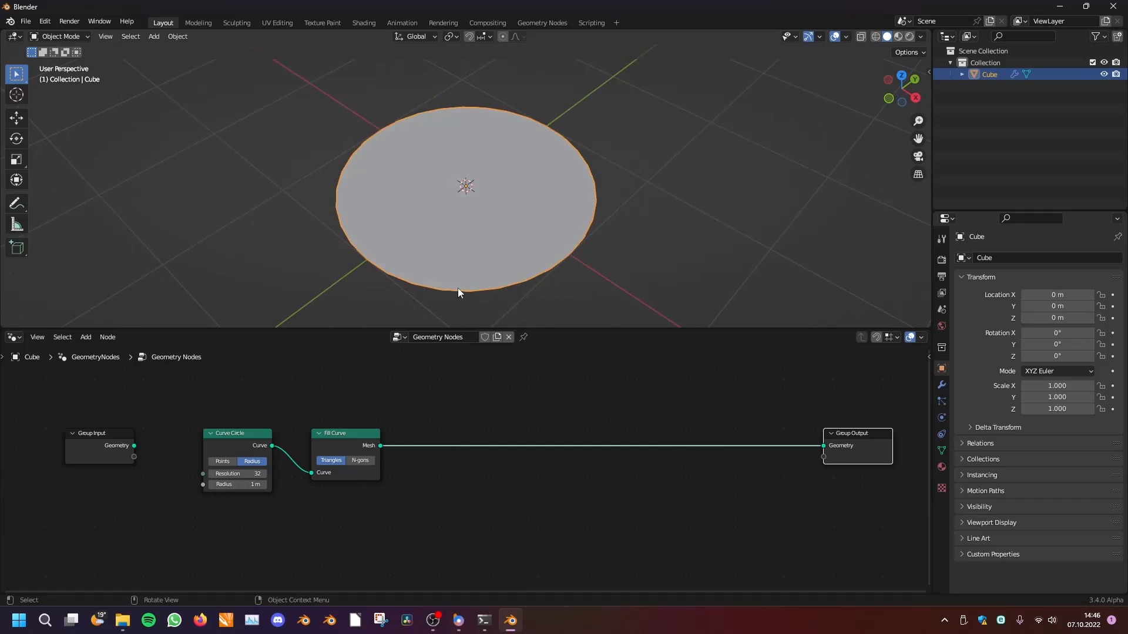
- Insert a Distribute Points on Faces node on the link between Fill Curve and Group Output
scroll(448, 464, "up", 1)
middle_click_drag(448, 464, 416, 448)
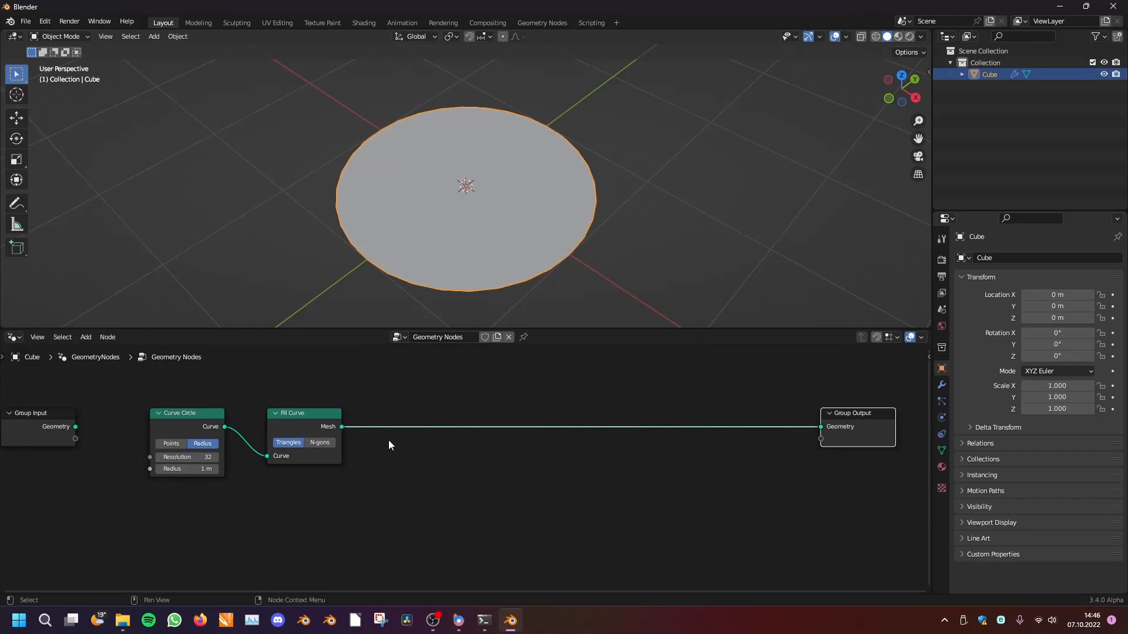
scroll(452, 247, "down", 1)
middle_click_drag(452, 247, 433, 199)
scroll(438, 235, "up", 3)
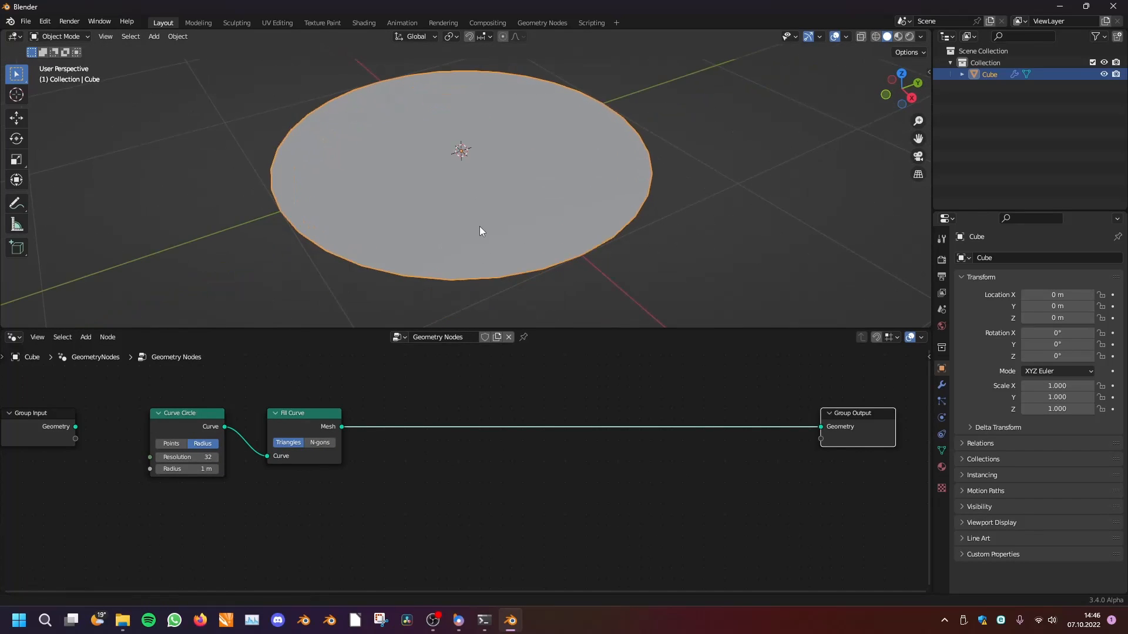
key("shift+a")
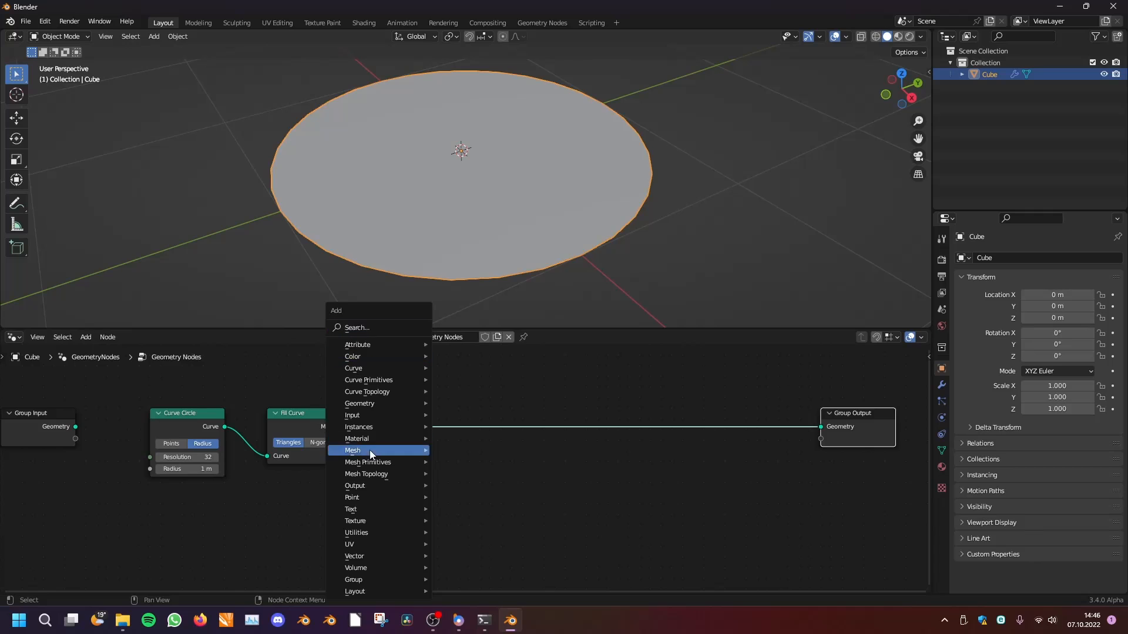
mouse_move(365, 498)
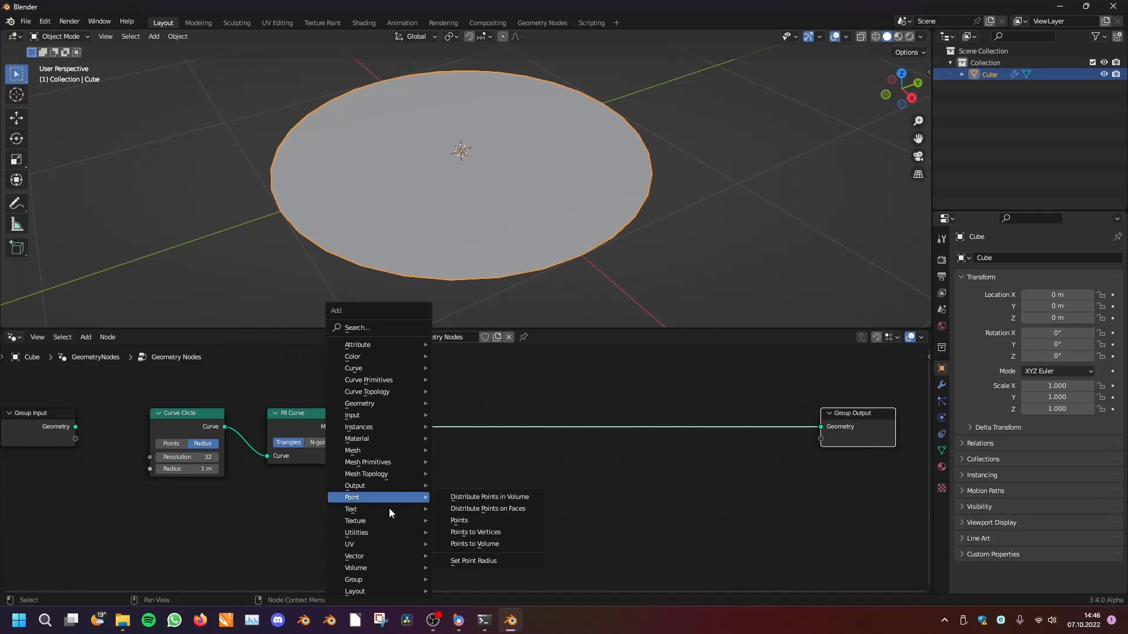
left_click(501, 513)
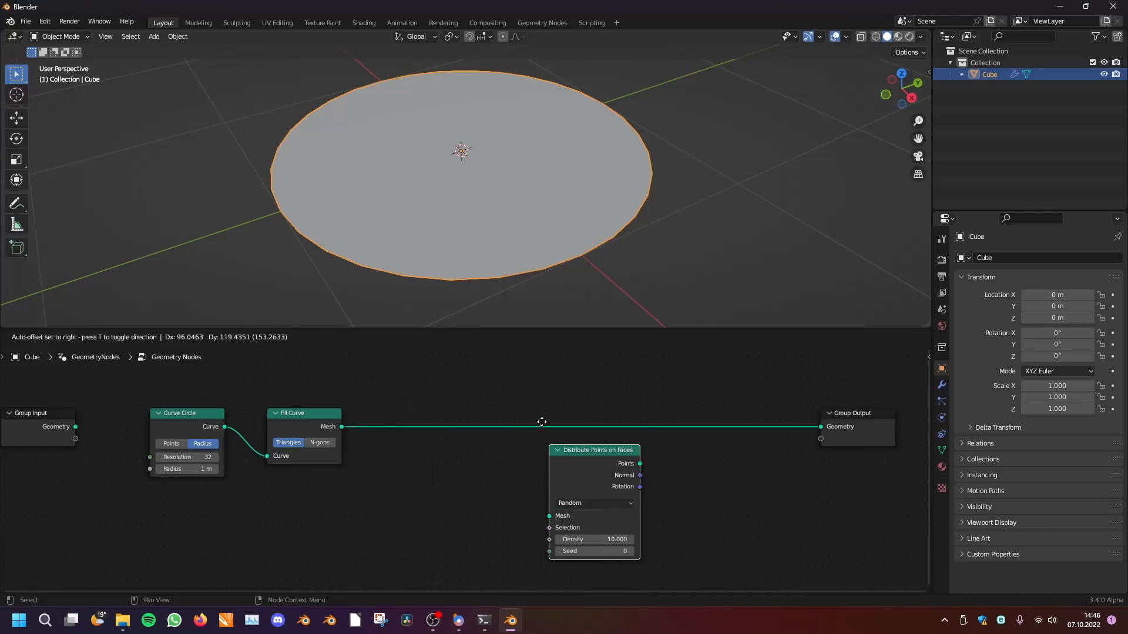
left_click(442, 401)
- Raise the Density of the Distribute Points on Faces node to 510.8
left_click_drag(483, 489, 581, 490)
scroll(518, 287, "up", 2)
middle_click_drag(518, 288, 563, 295)
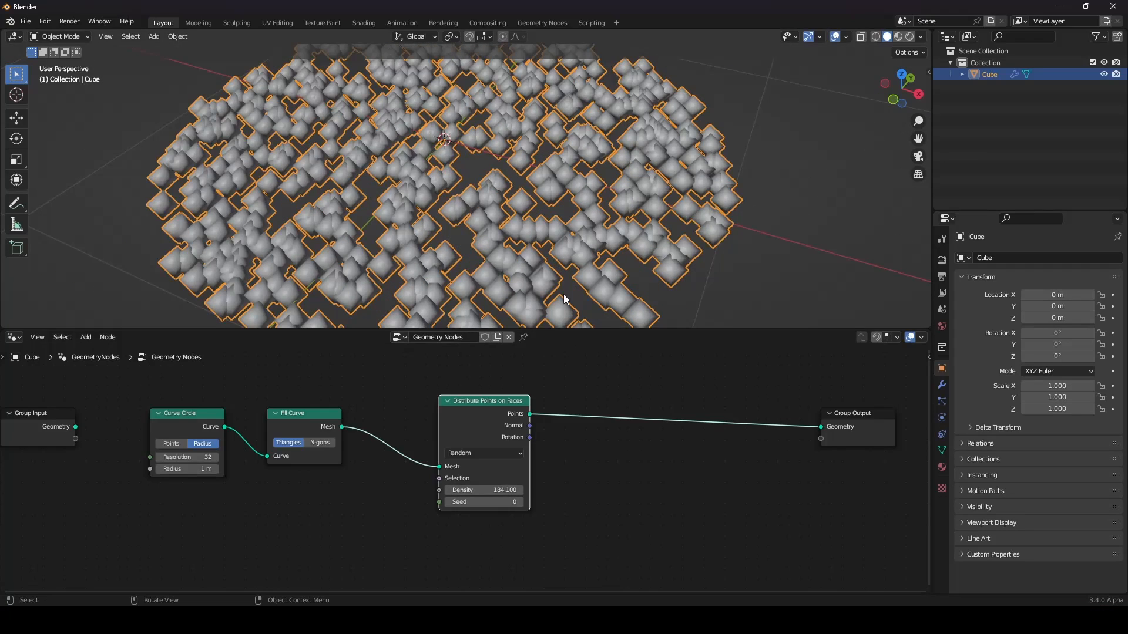
scroll(563, 294, "down", 8)
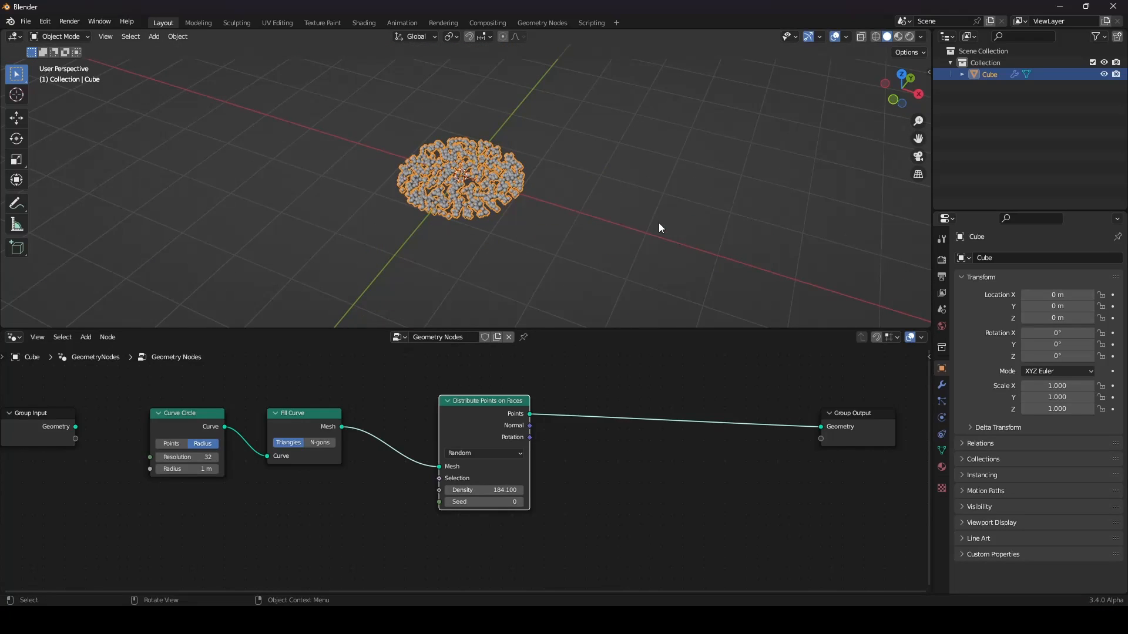
scroll(659, 228, "up", 8)
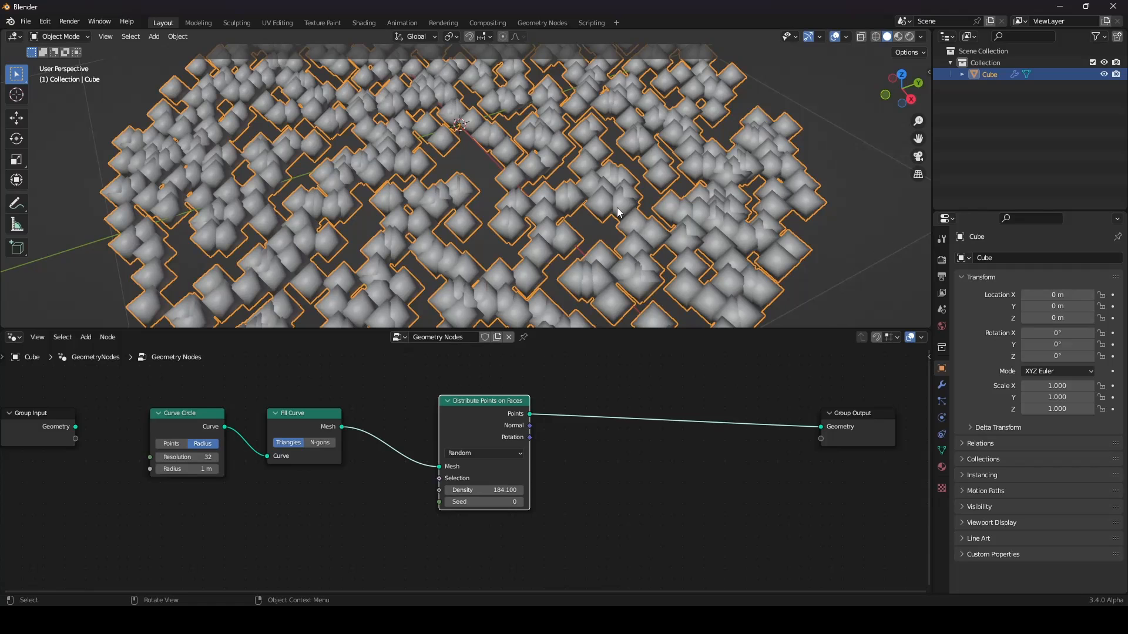
scroll(512, 248, "down", 8)
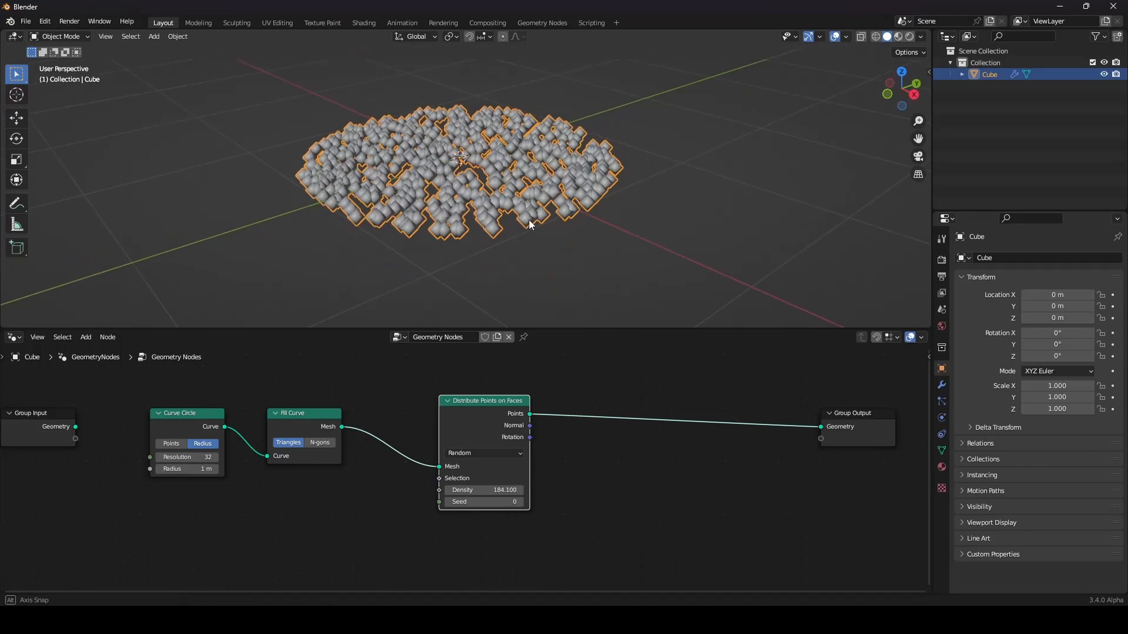
scroll(513, 249, "up", 5)
left_click_drag(485, 490, 564, 490)
middle_click_drag(411, 147, 415, 219)
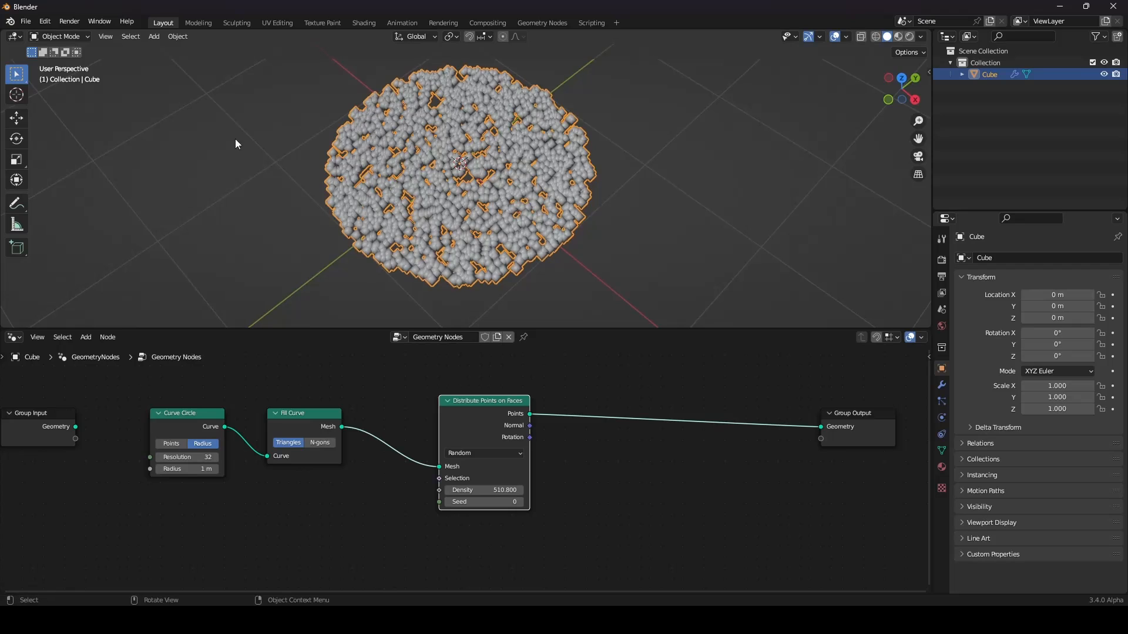
- Move the Distribute Points on Faces node closer to Fill Curve, in line with the other nodes
middle_click_drag(493, 481, 398, 486)
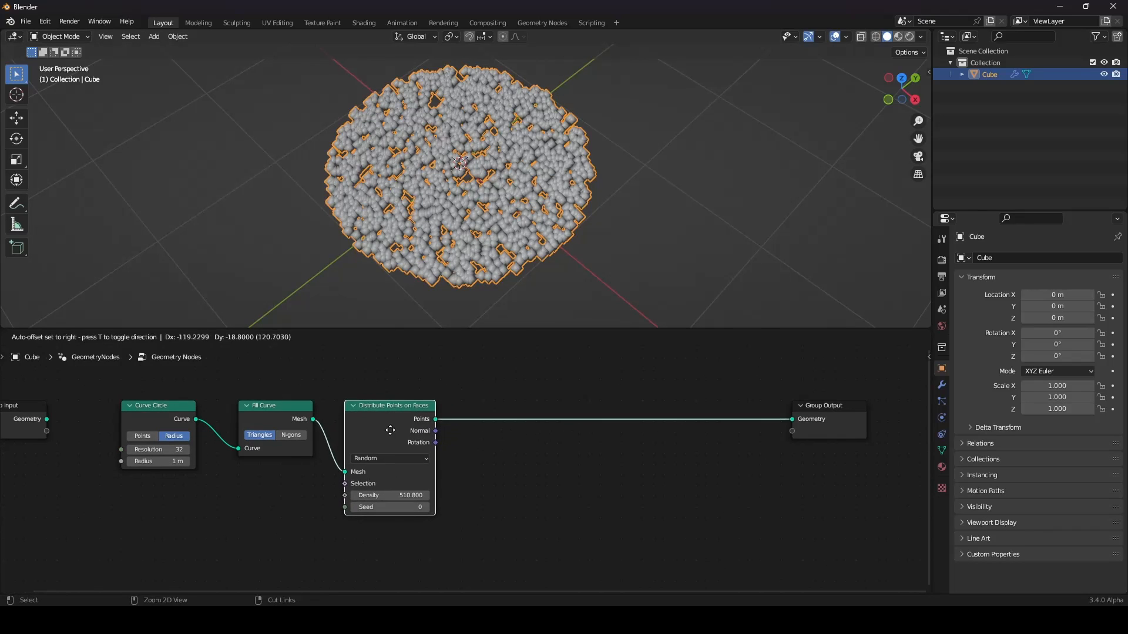
scroll(497, 250, "down", 3)
scroll(527, 234, "up", 4)
- Insert an Instance on Points node on the link between Distribute Points on Faces and Group Output
middle_click_drag(497, 249, 526, 202)
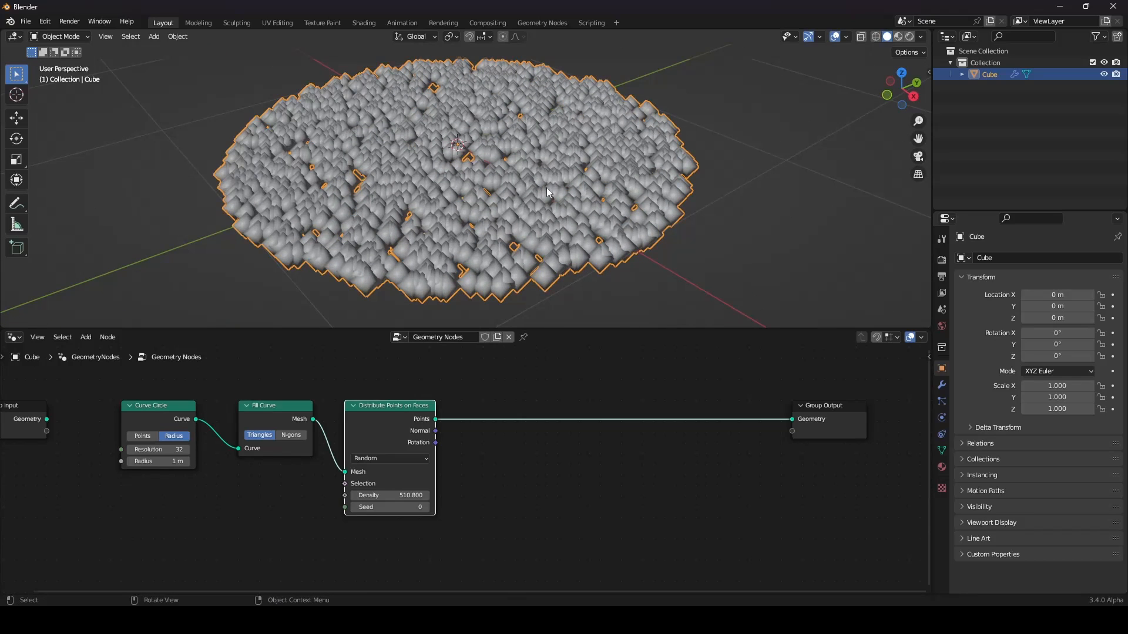
scroll(549, 431, "down", 2)
scroll(558, 426, "up", 1)
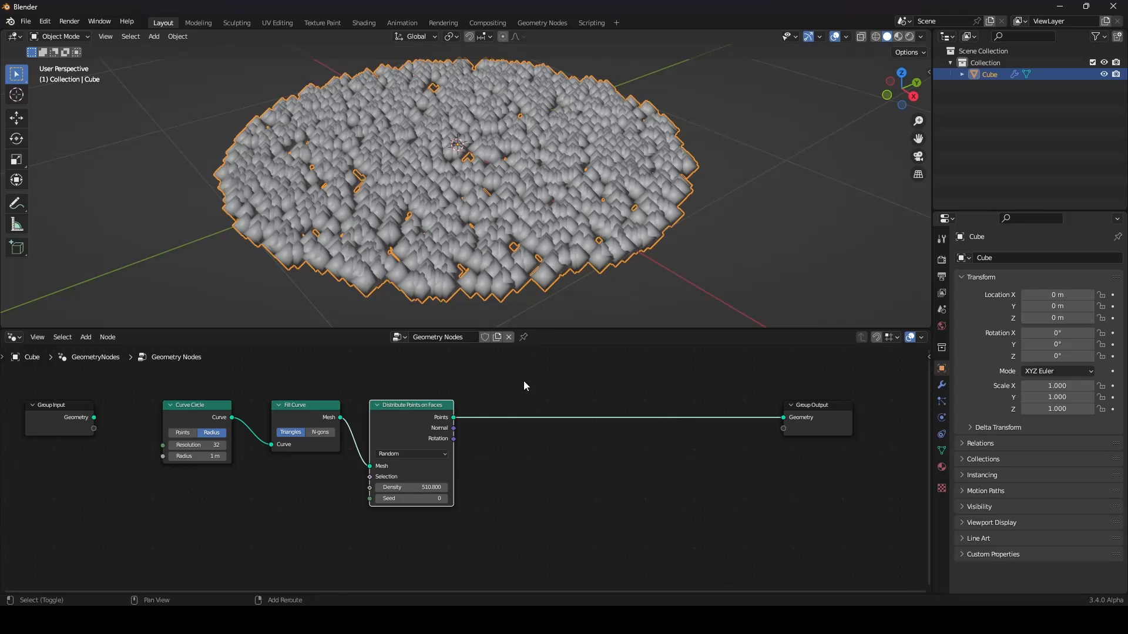
key("shift+a")
mouse_move(486, 311)
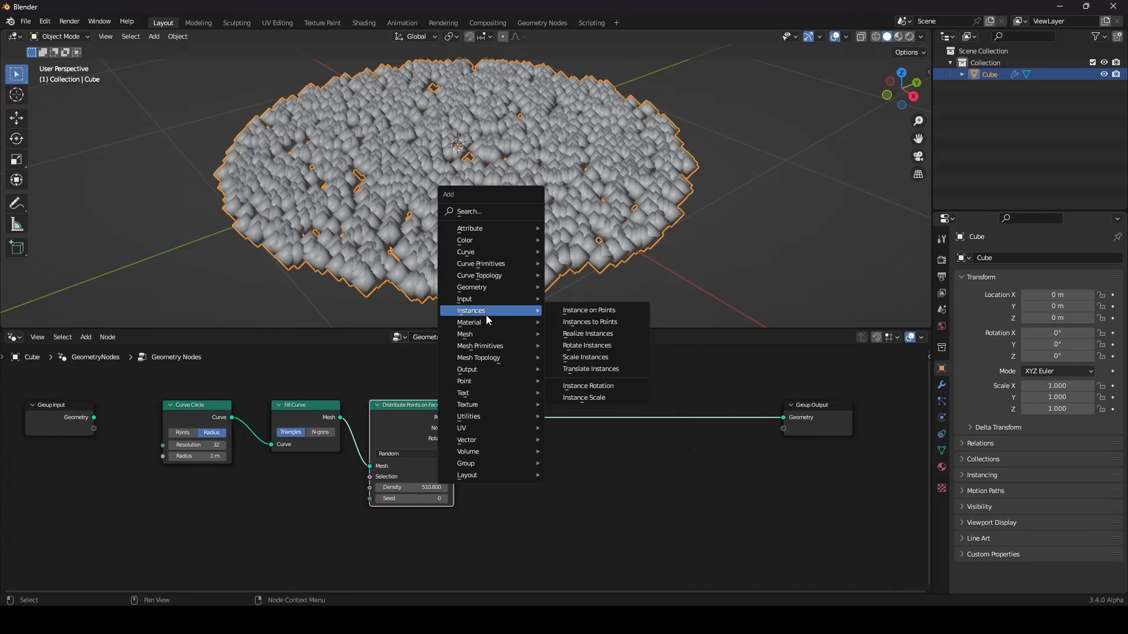
left_click(610, 316)
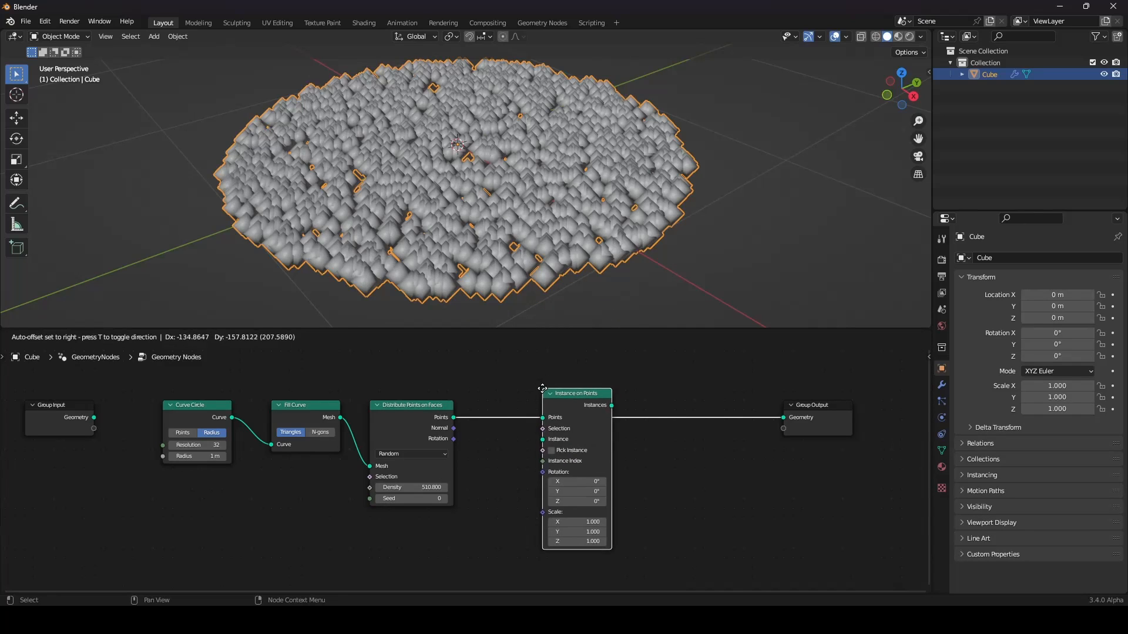
left_click(544, 407)
- Add a Cone mesh primitive node below the chain and connect its Mesh output to Instance on Points' Instance input
scroll(496, 403, "down", 4)
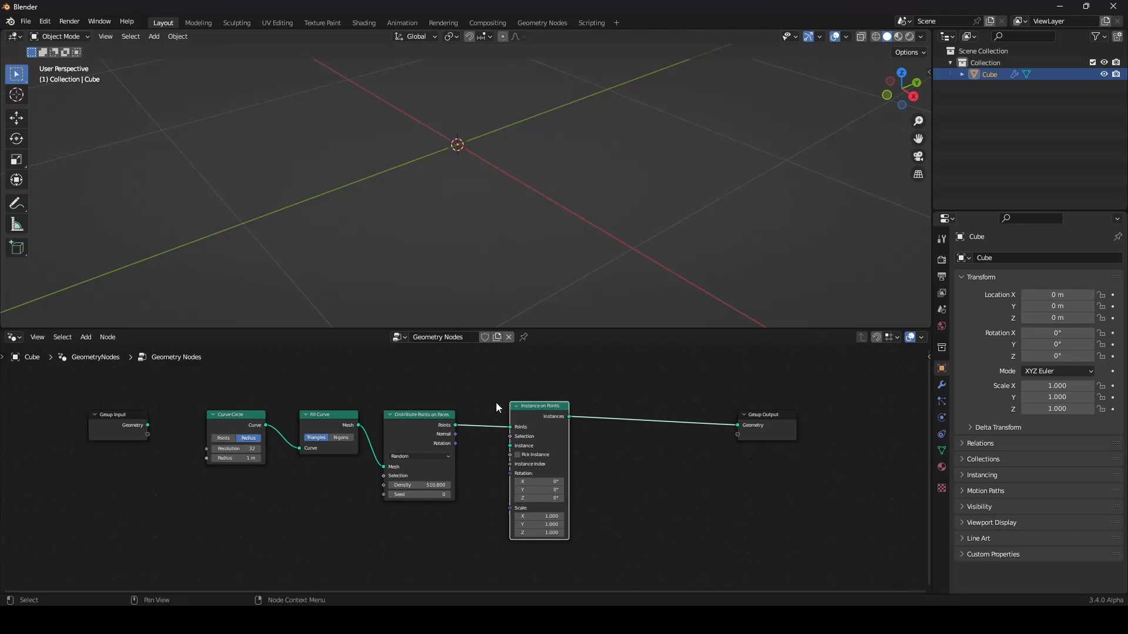
middle_click_drag(486, 432, 523, 402)
scroll(524, 403, "up", 5)
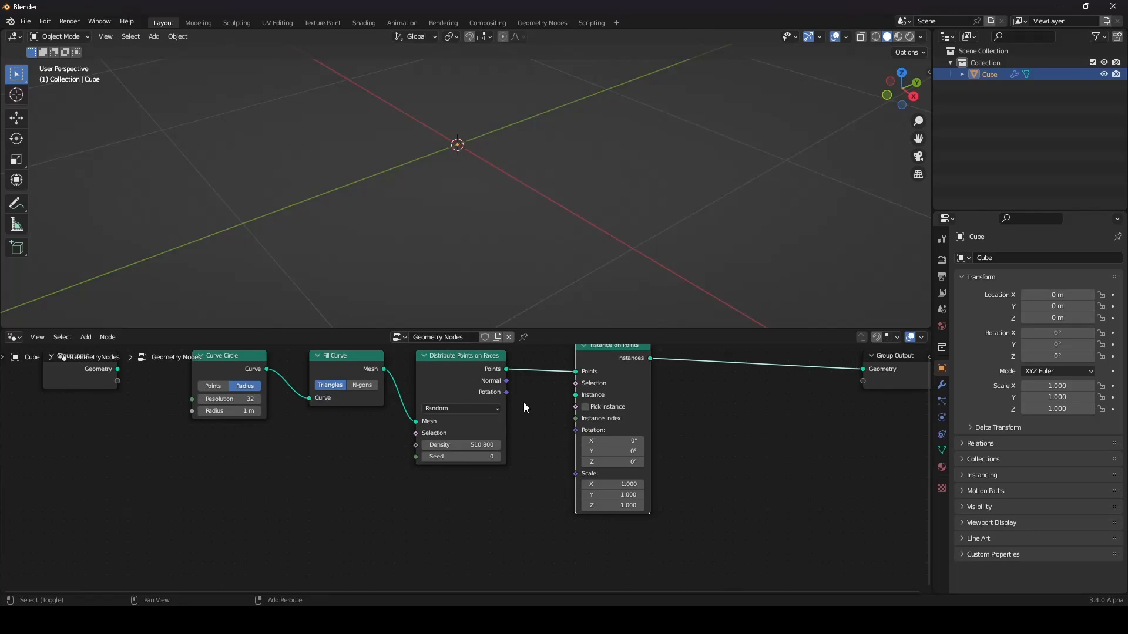
key("shift+a")
mouse_move(488, 438)
left_click(605, 440)
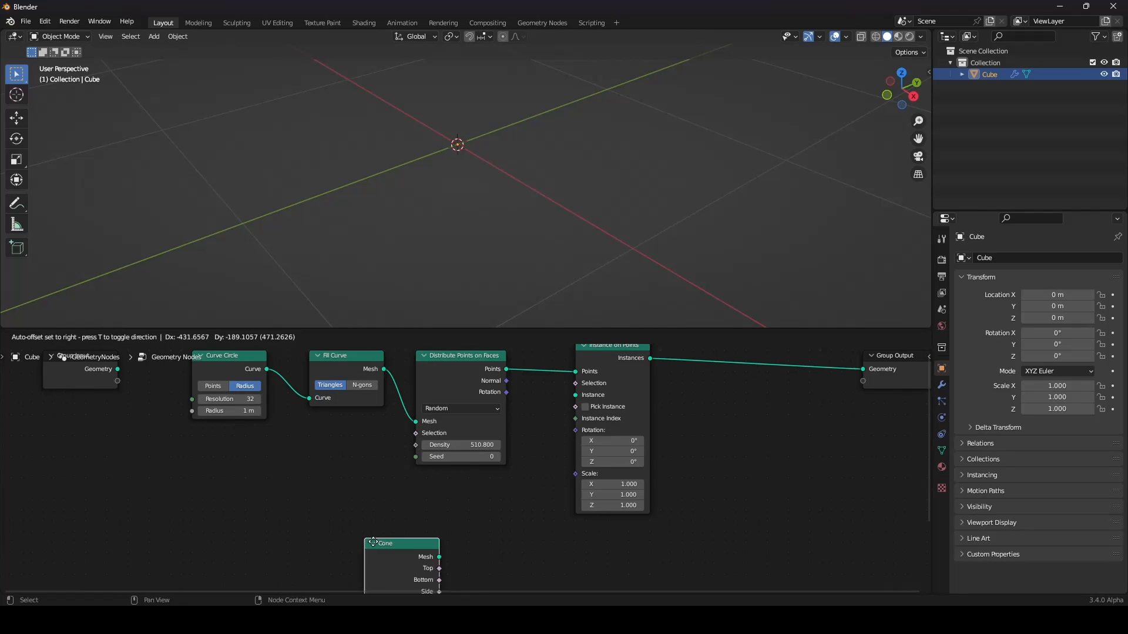
left_click(337, 472)
left_click_drag(405, 487, 574, 394)
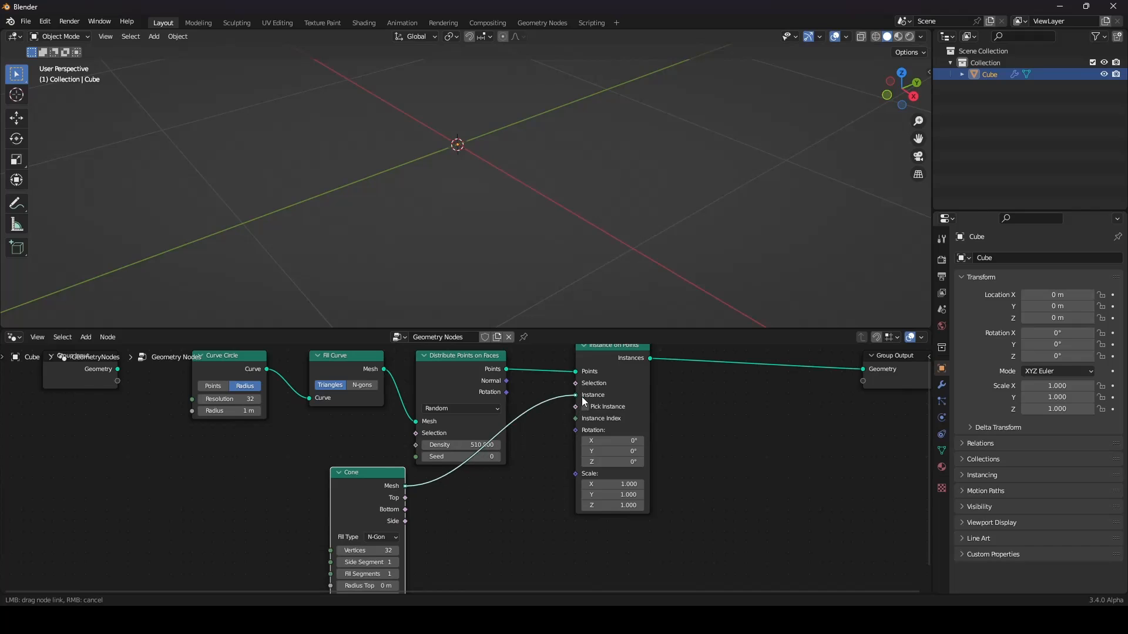
- Set the X, Y and Z Scale of the Instance on Points node to 0.1
scroll(502, 235, "down", 2)
scroll(505, 242, "up", 5)
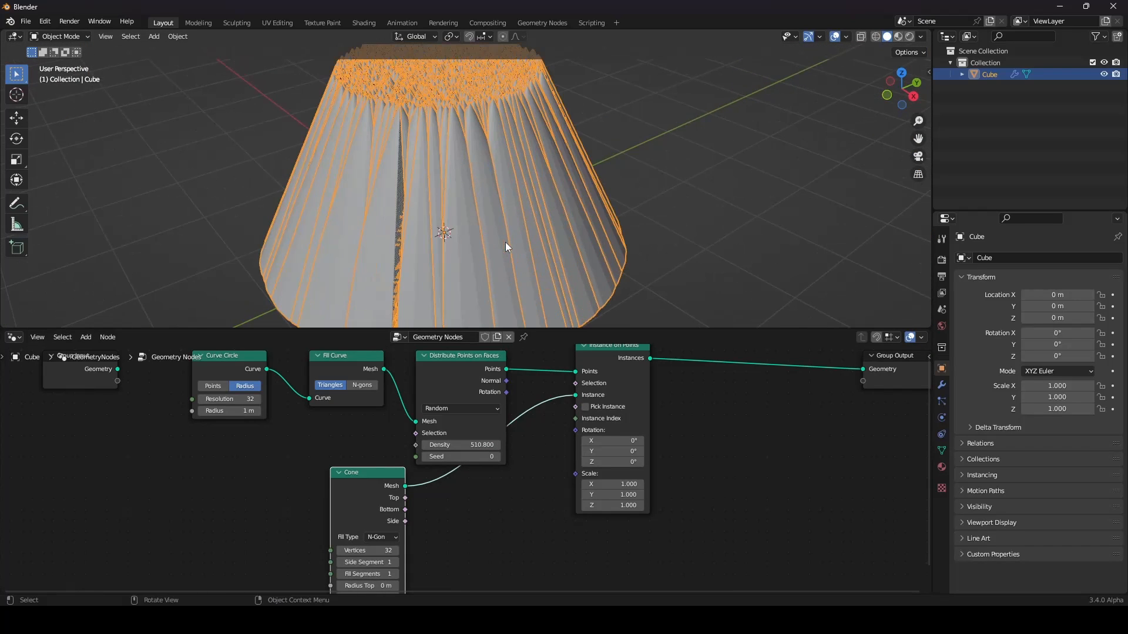
left_click_drag(624, 484, 623, 505)
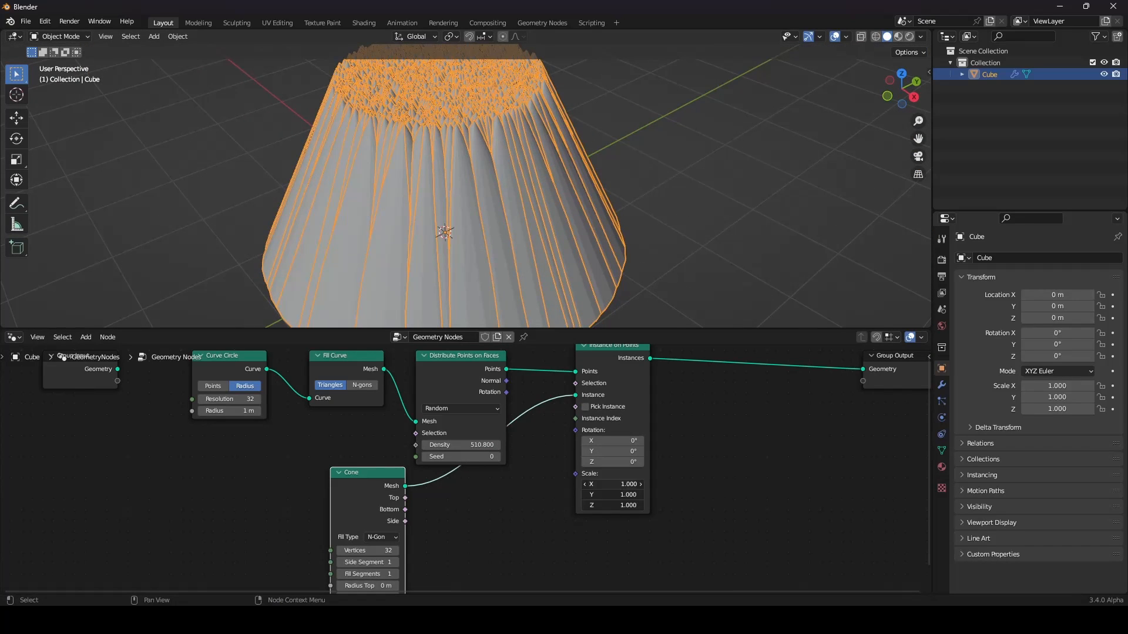
type("0.1")
key("Return")
scroll(558, 266, "up", 6)
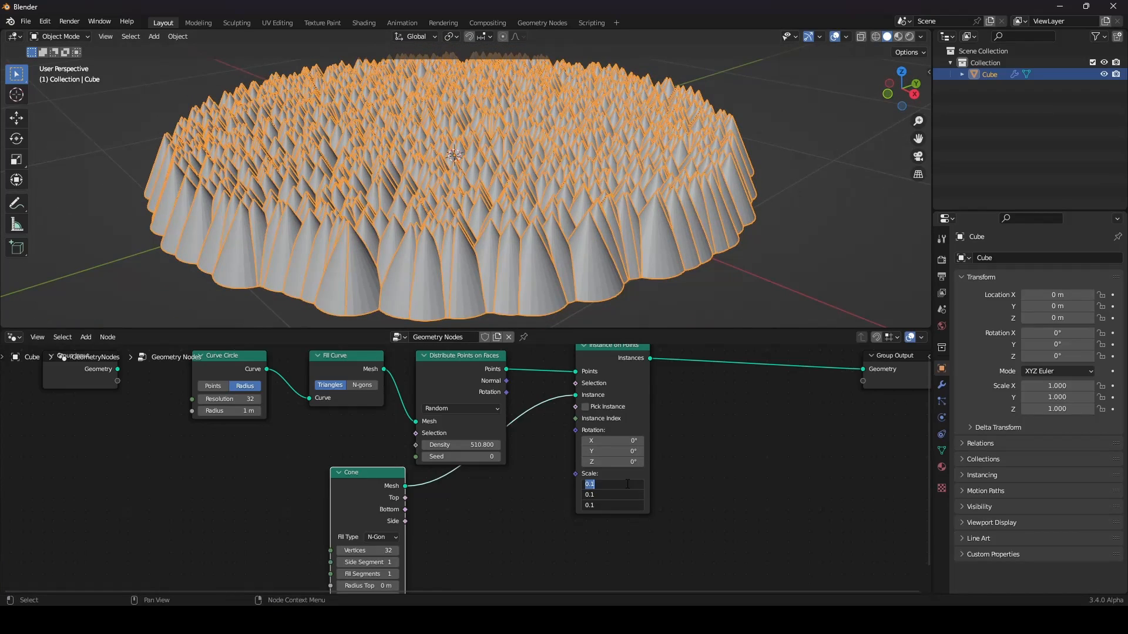
- Set the X, Y and Z Scale of the Instance on Points node to 0.01
type("0.01")
key("Return")
scroll(558, 224, "up", 2)
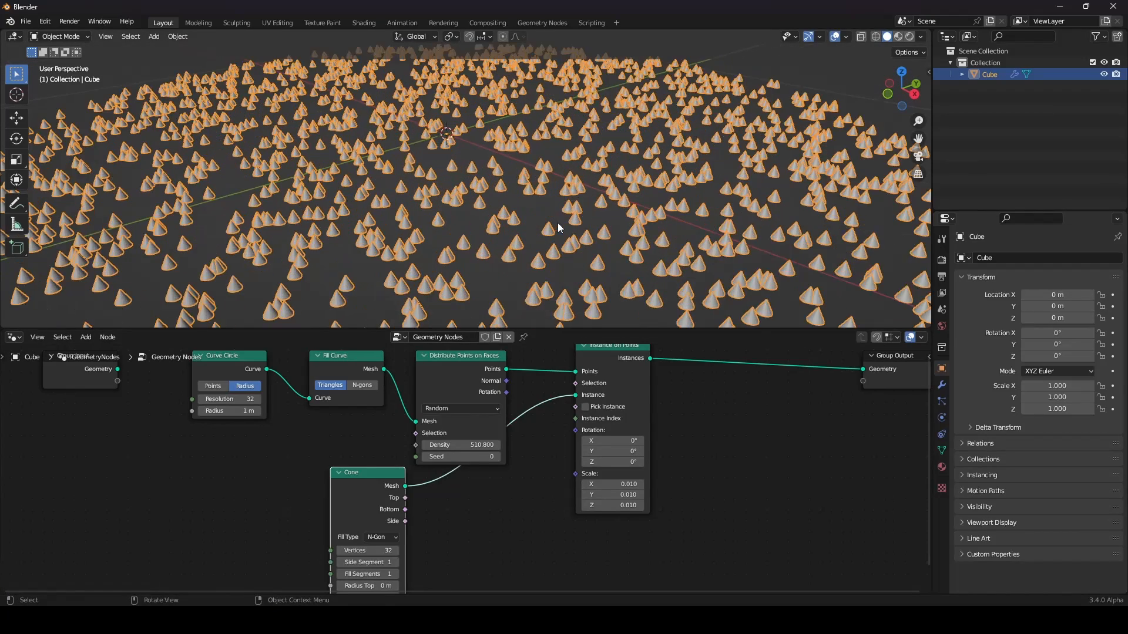
middle_click_drag(534, 516, 512, 509)
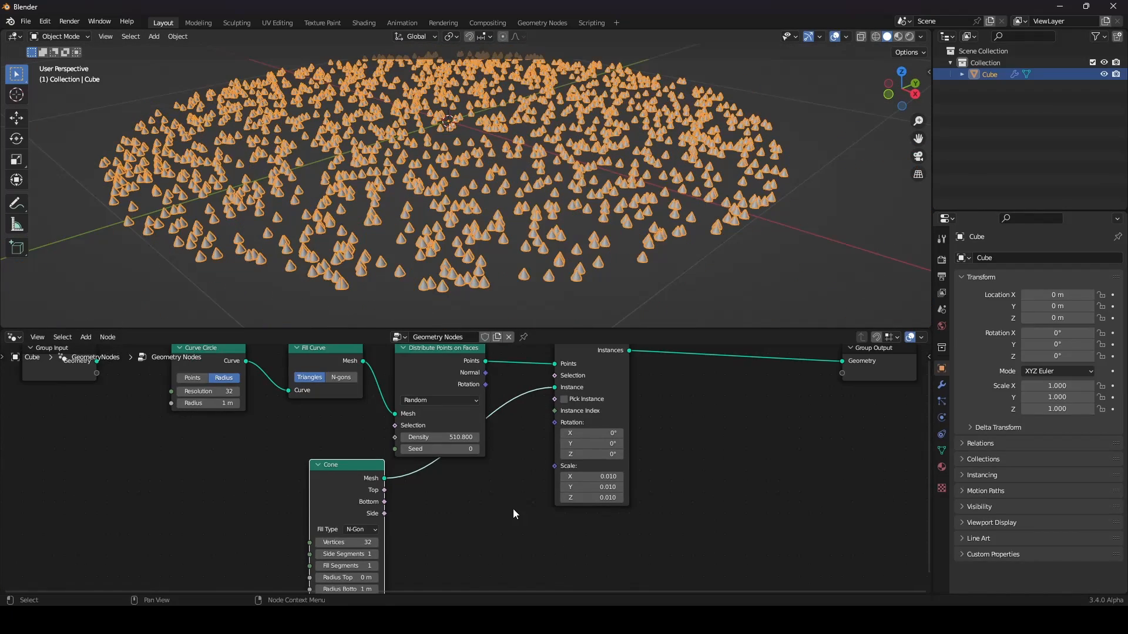
left_click(568, 400)
left_click(566, 401)
- Move the Cone node away from Instance on Points so that it sits below the Curve Circle node
left_click_drag(371, 495, 233, 495)
scroll(364, 481, "down", 1)
scroll(364, 479, "down", 3)
middle_click_drag(364, 478, 365, 460)
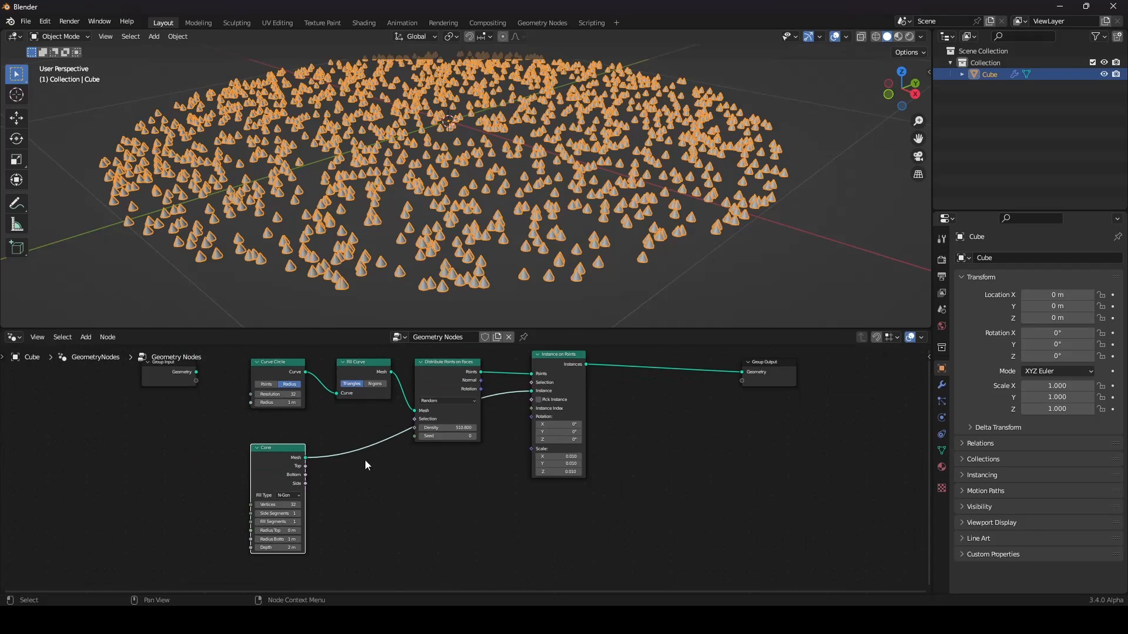
scroll(364, 460, "up", 2)
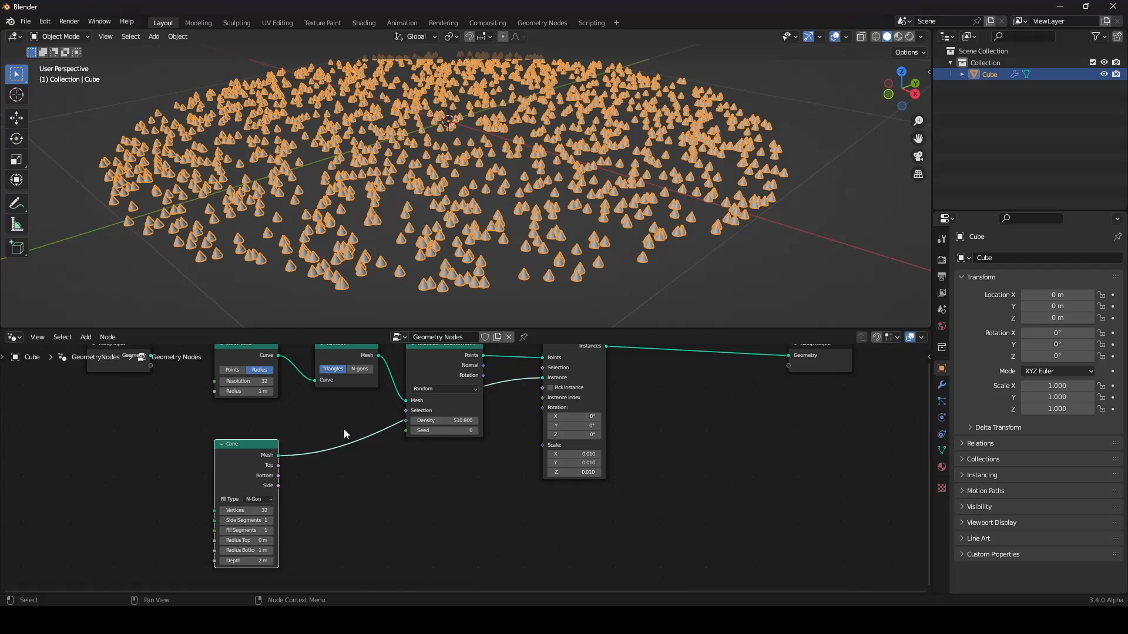
- Insert a Geometry to Instance node on the link between Cone and Instance on Points, and enable Pick Instance
key("shift+a")
mouse_move(338, 429)
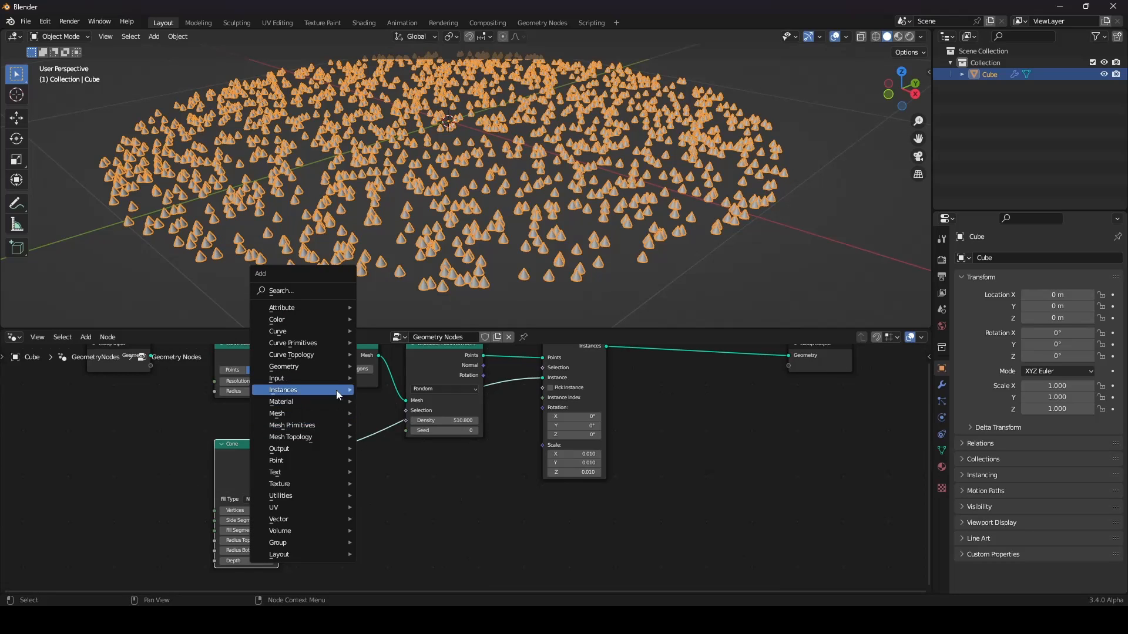
mouse_move(319, 364)
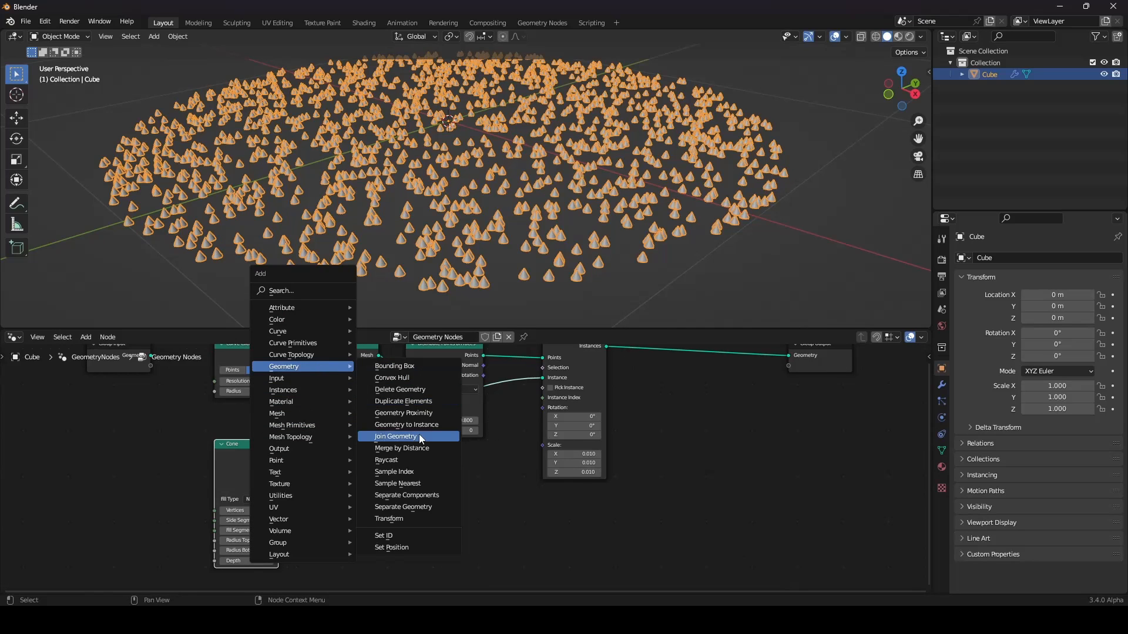
left_click(410, 430)
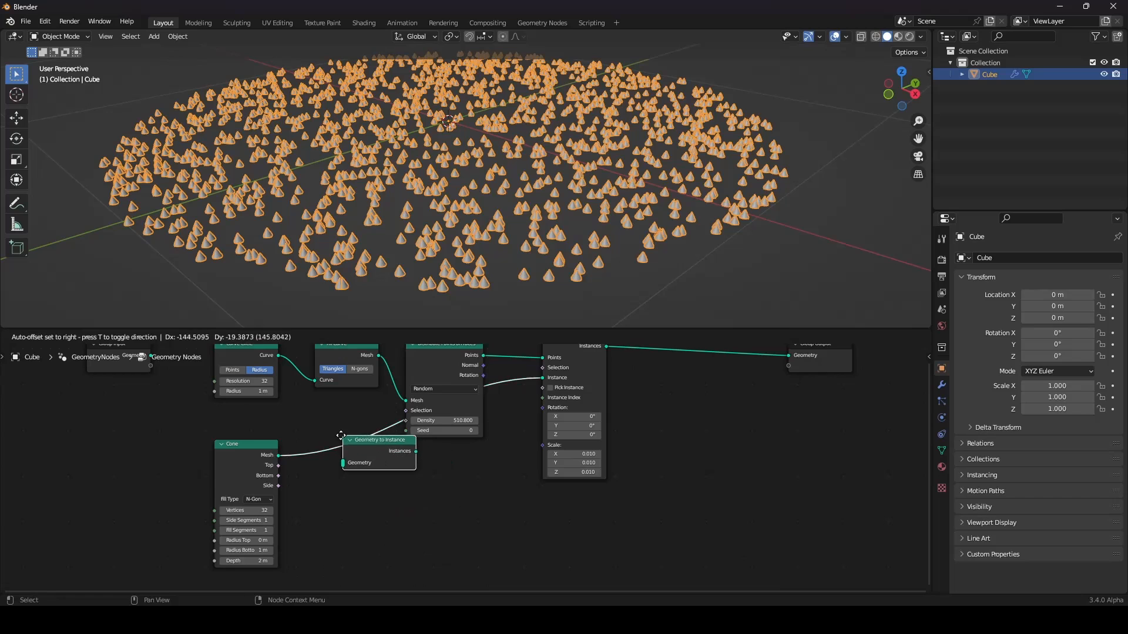
left_click(429, 455)
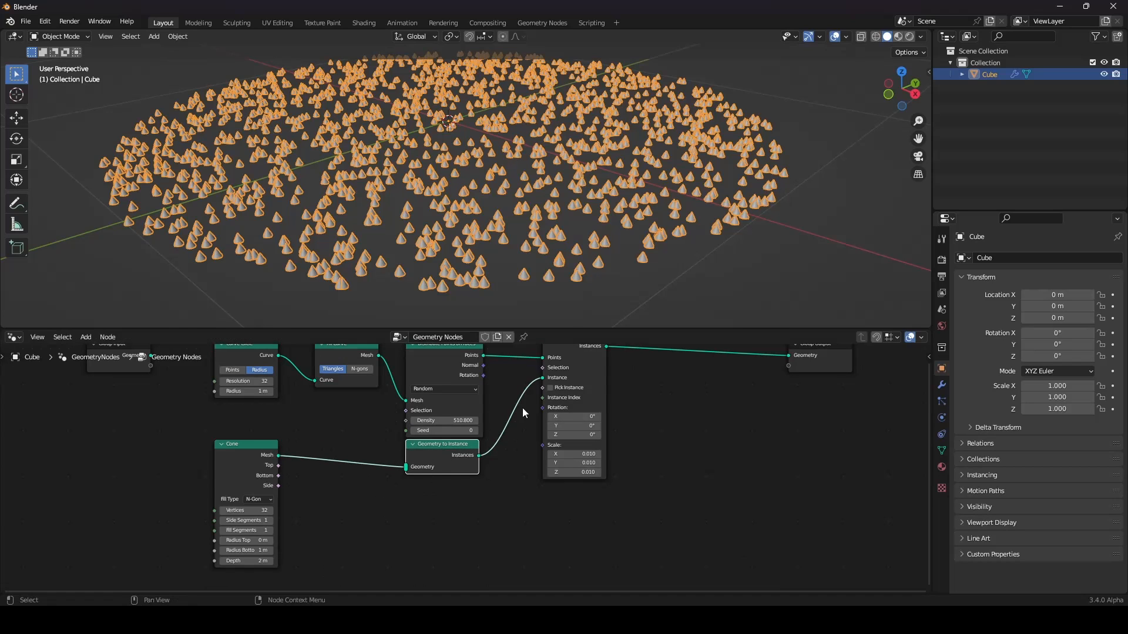
scroll(558, 400, "up", 1)
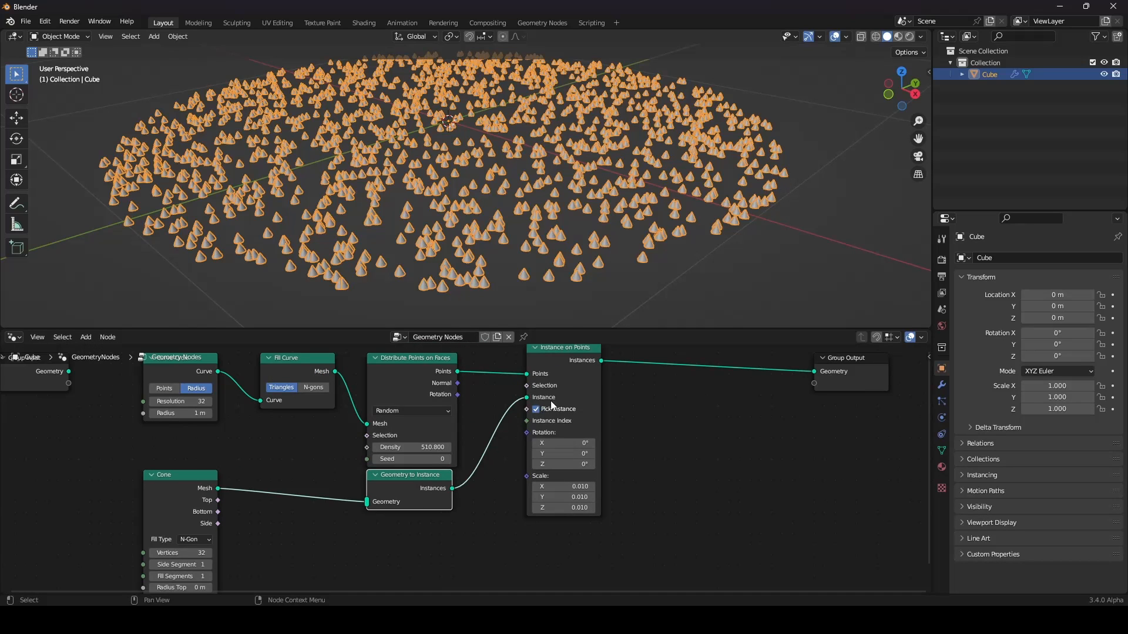
scroll(506, 502, "down", 4)
middle_click_drag(507, 501, 587, 451)
scroll(587, 451, "up", 3)
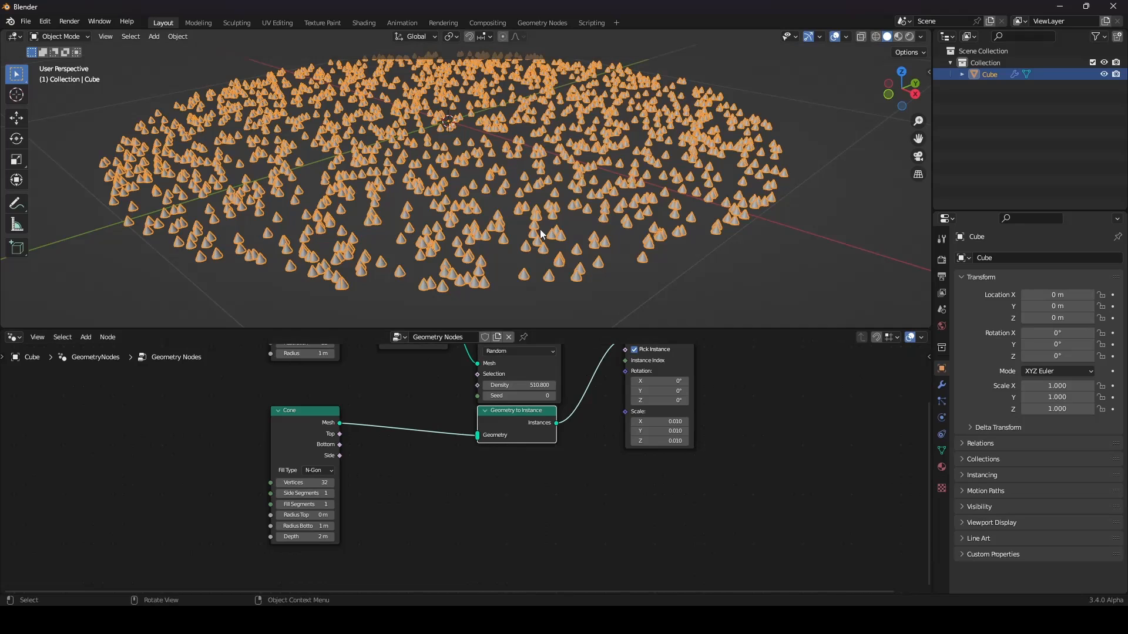
- Collapse the Cone node and shift it into line with the Geometry to Instance node
left_click_drag(299, 419, 321, 446)
key("h")
scroll(490, 474, "down", 5)
middle_click_drag(431, 443, 431, 441)
scroll(431, 440, "up", 4)
scroll(435, 456, "up", 1)
- Add a Cube mesh primitive node below Cone and connect its Mesh output to Geometry to Instance's Geometry input
key("shift+a")
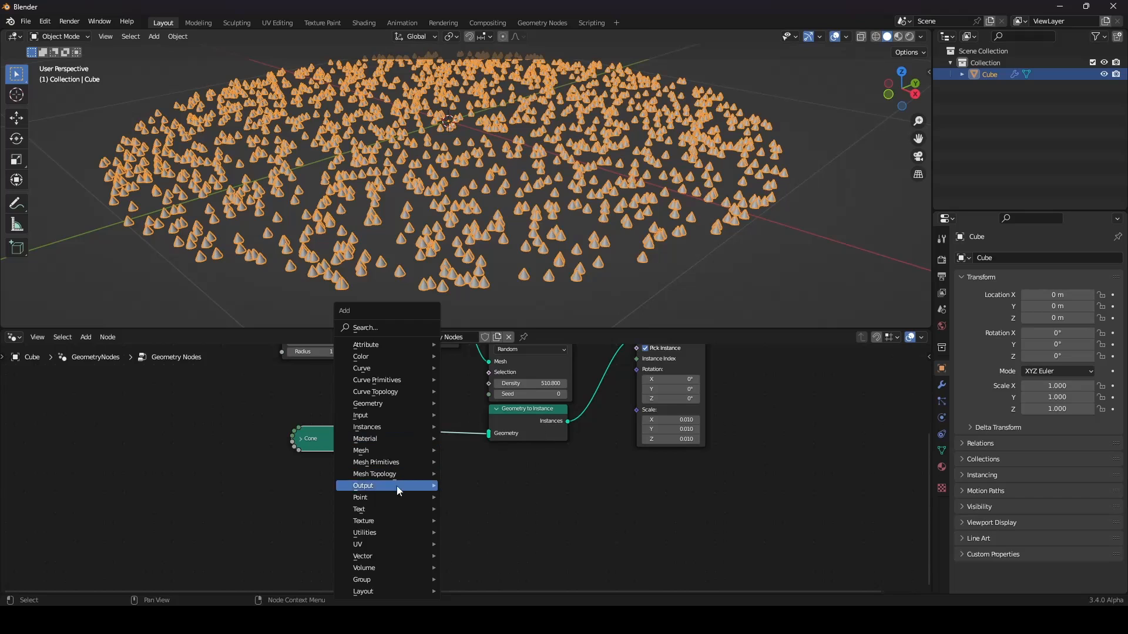
mouse_move(392, 466)
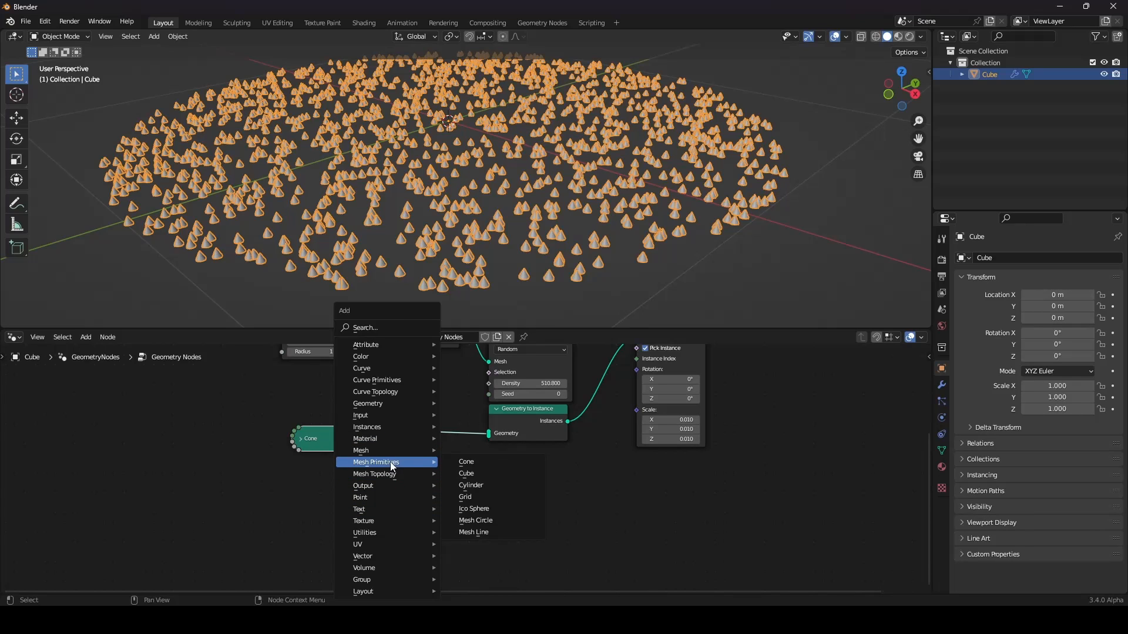
left_click(493, 474)
left_click(352, 477)
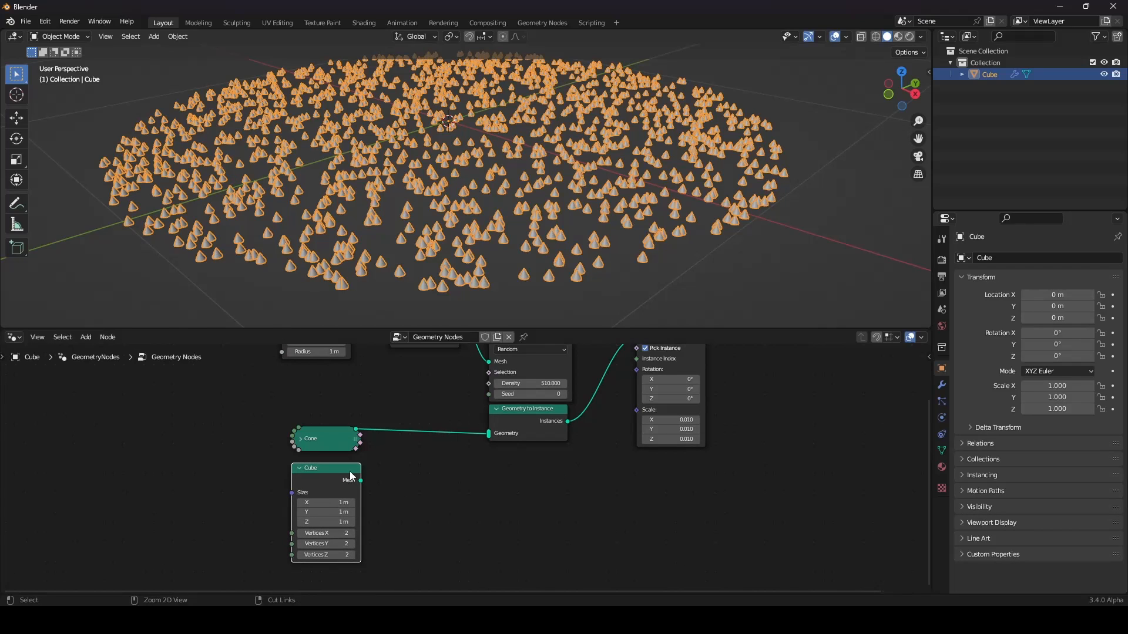
left_click_drag(361, 481, 490, 435)
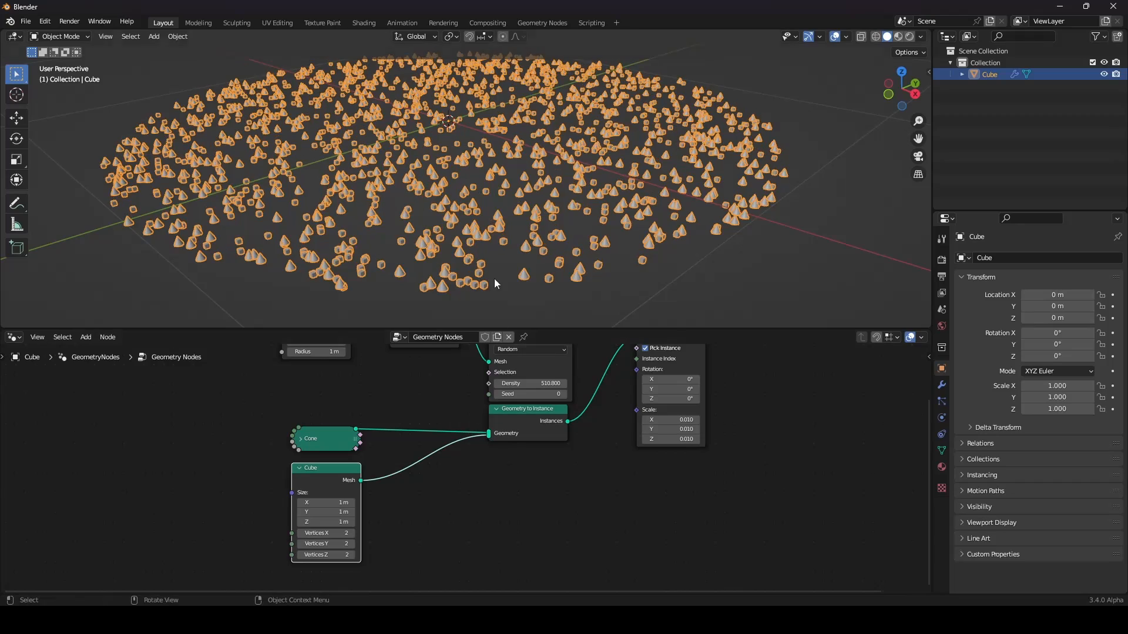
- Examine how the cone and cube instances are mixed over the filled circle
scroll(493, 261, "up", 3)
middle_click_drag(492, 245, 502, 273)
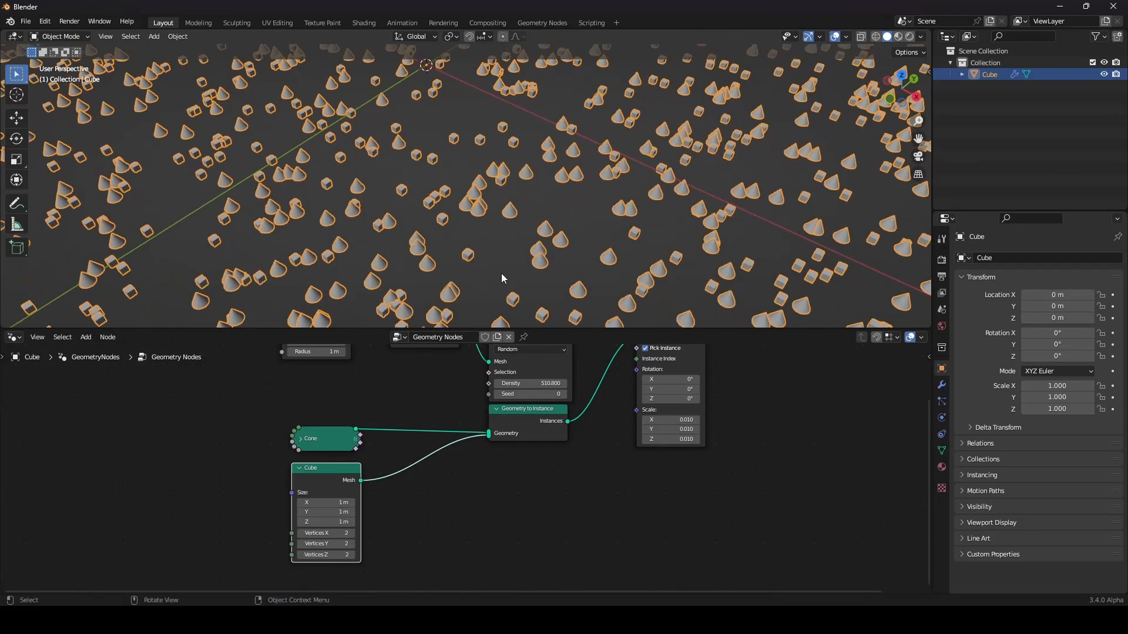
scroll(494, 435, "up", 2)
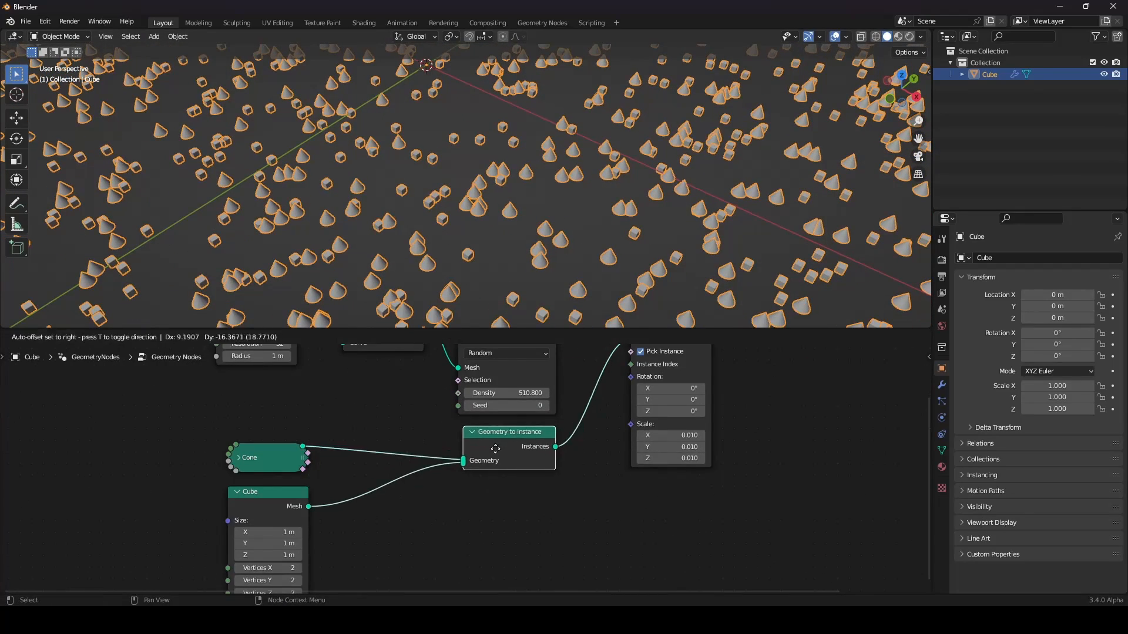
middle_click_drag(646, 376, 611, 445)
scroll(502, 221, "down", 4)
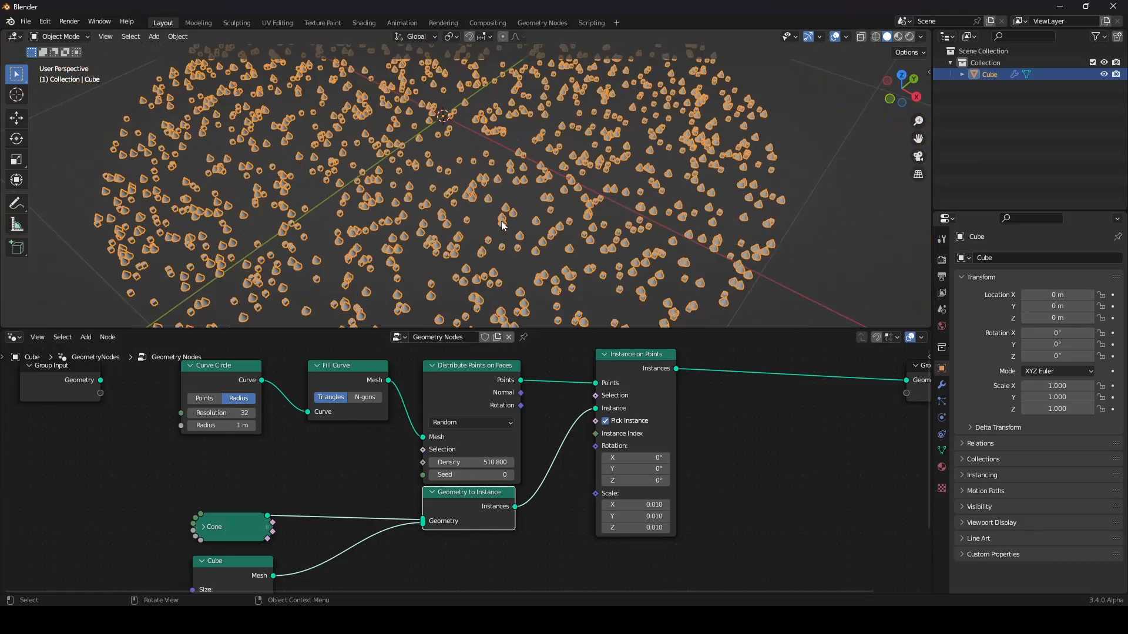
middle_click_drag(502, 221, 571, 209)
scroll(548, 241, "up", 5)
scroll(571, 209, "down", 1)
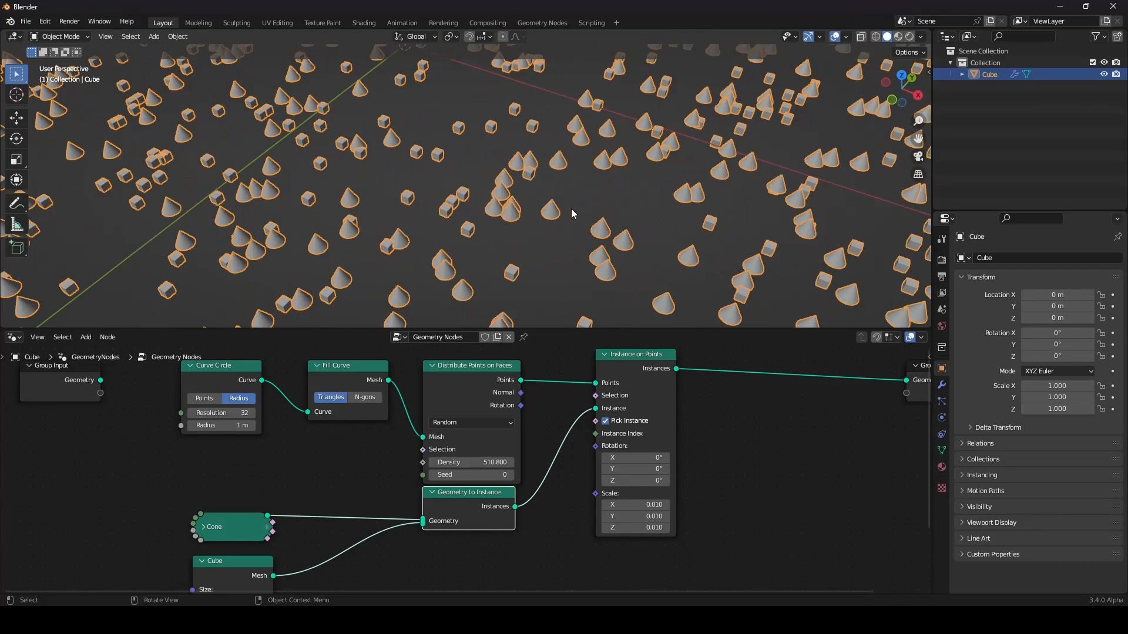
scroll(492, 385, "down", 2)
scroll(401, 561, "up", 2)
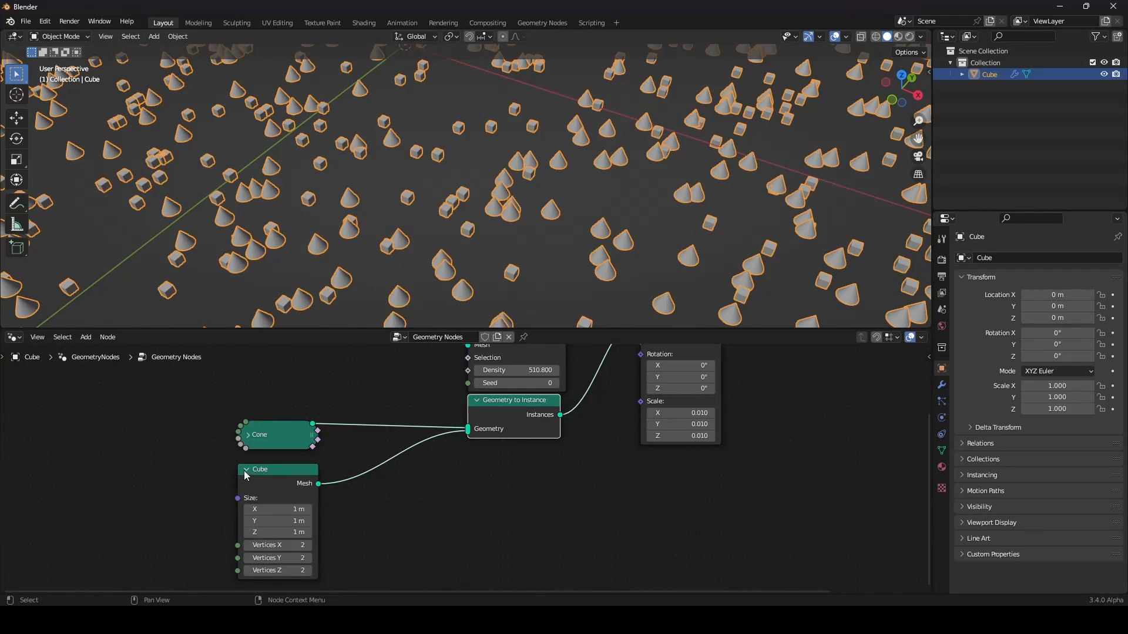
- Collapse the Cube node and bring the Cone and Cube nodes closer to Geometry to Instance
left_click(244, 470)
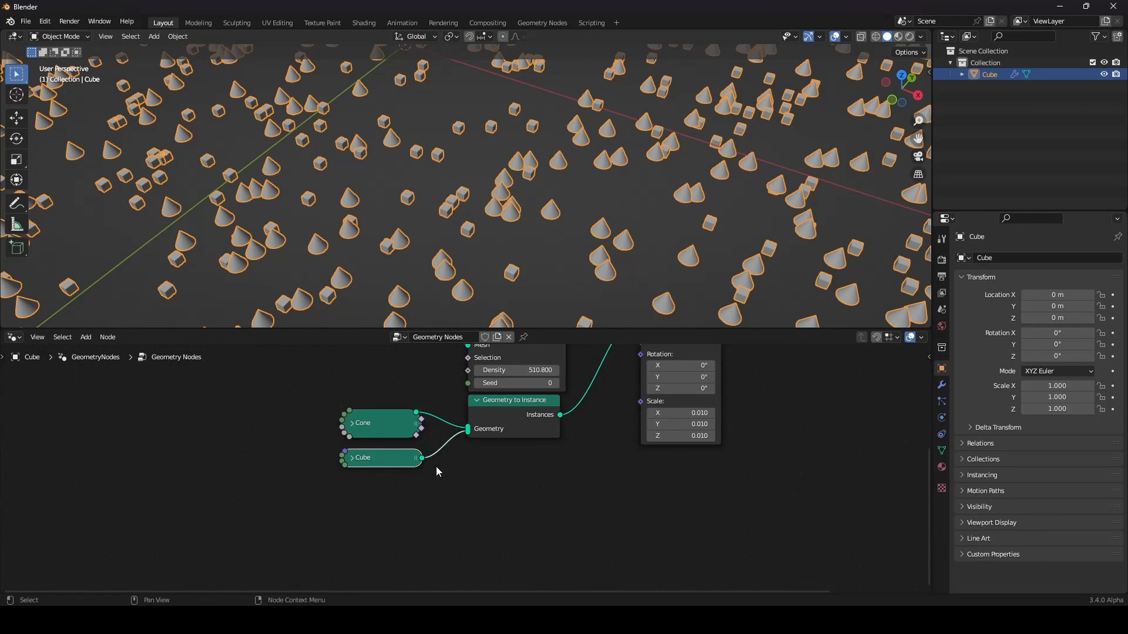
scroll(437, 467, "down", 2)
middle_click_drag(447, 467, 452, 446)
scroll(457, 440, "up", 1)
- Add a Cylinder mesh primitive node below Cube and connect its Mesh output to Geometry to Instance's Geometry input
key("shift+a")
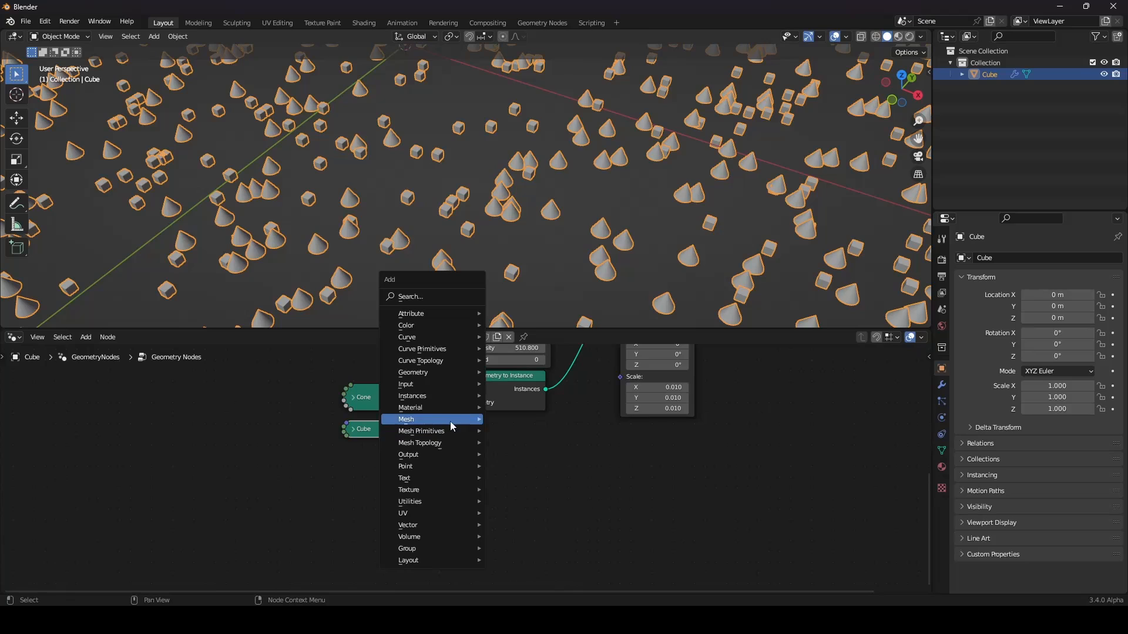
left_click(511, 454)
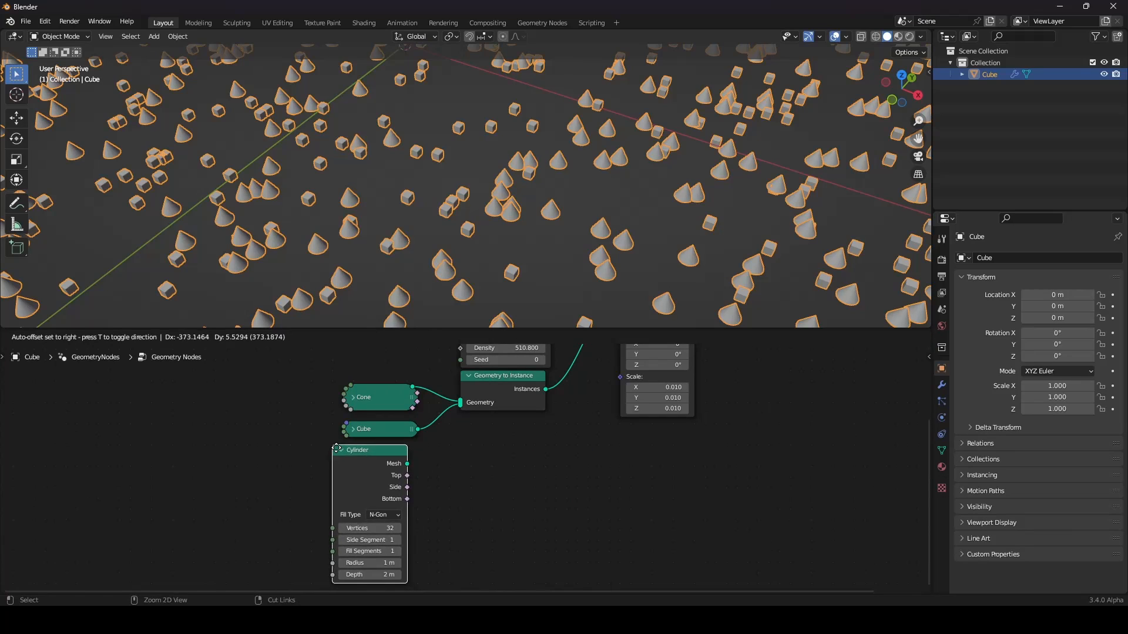
left_click(336, 448)
left_click_drag(407, 463, 460, 403)
- Inspect the distribution of the cone, cube and cylinder instances from several angles and distances
scroll(520, 258, "down", 3)
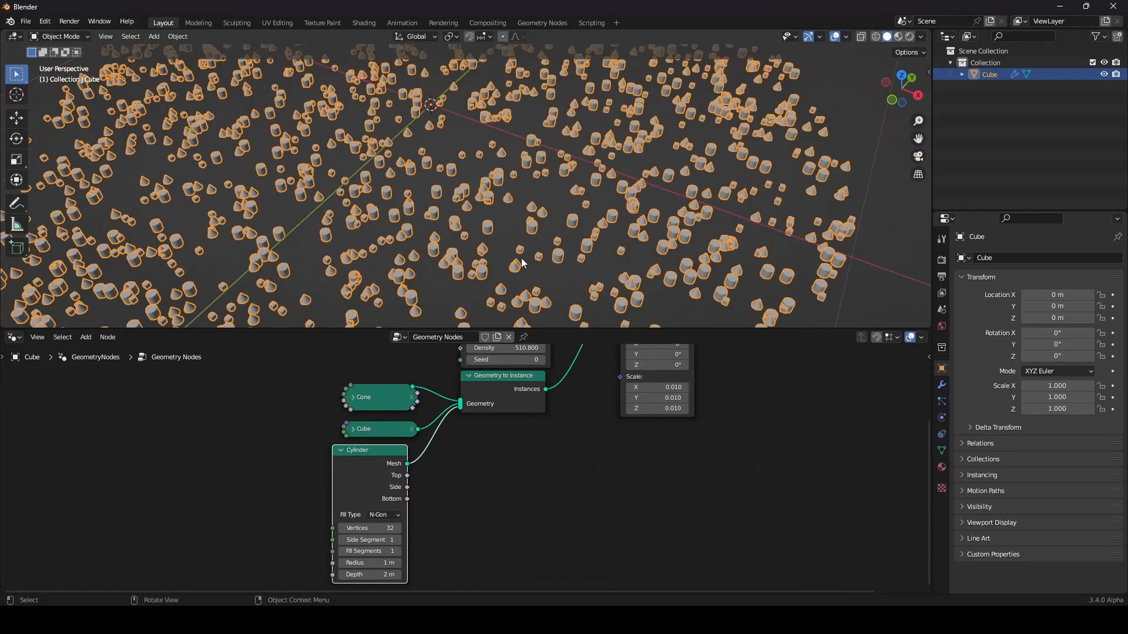
middle_click_drag(521, 260, 366, 196)
scroll(578, 287, "up", 5)
scroll(447, 140, "down", 6)
middle_click_drag(447, 140, 467, 107)
scroll(468, 111, "up", 5)
scroll(528, 417, "down", 4)
- Collapse the Cylinder node and align it directly beneath the collapsed Cube node
middle_click_drag(528, 417, 509, 430)
scroll(464, 477, "up", 4)
left_click_drag(347, 467, 358, 465)
left_click(350, 445)
left_click(453, 436)
- Add an Ico Sphere mesh primitive node and connect its Mesh output to Geometry to Instance's Geometry input
key("shift+a")
mouse_move(453, 434)
left_click(537, 479)
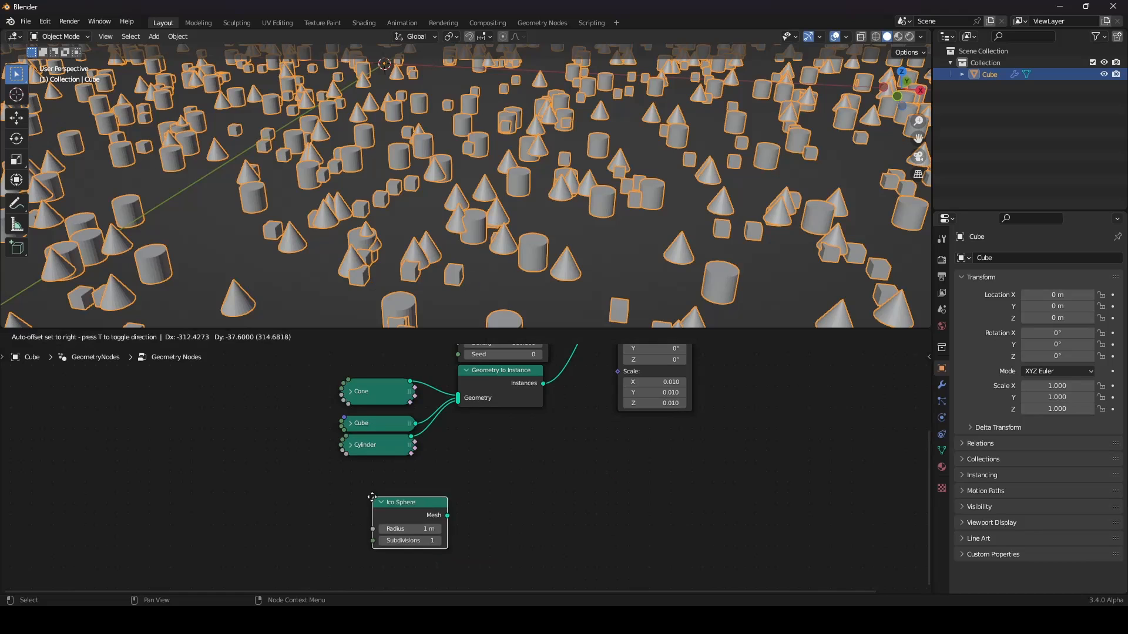
left_click(428, 495)
left_click_drag(415, 480, 458, 400)
- Collapse the Ico Sphere node and stack it directly beneath the Cylinder node
key("h")
left_click_drag(371, 468, 372, 474)
scroll(437, 460, "down", 4)
scroll(462, 244, "down", 3)
scroll(473, 442, "up", 2)
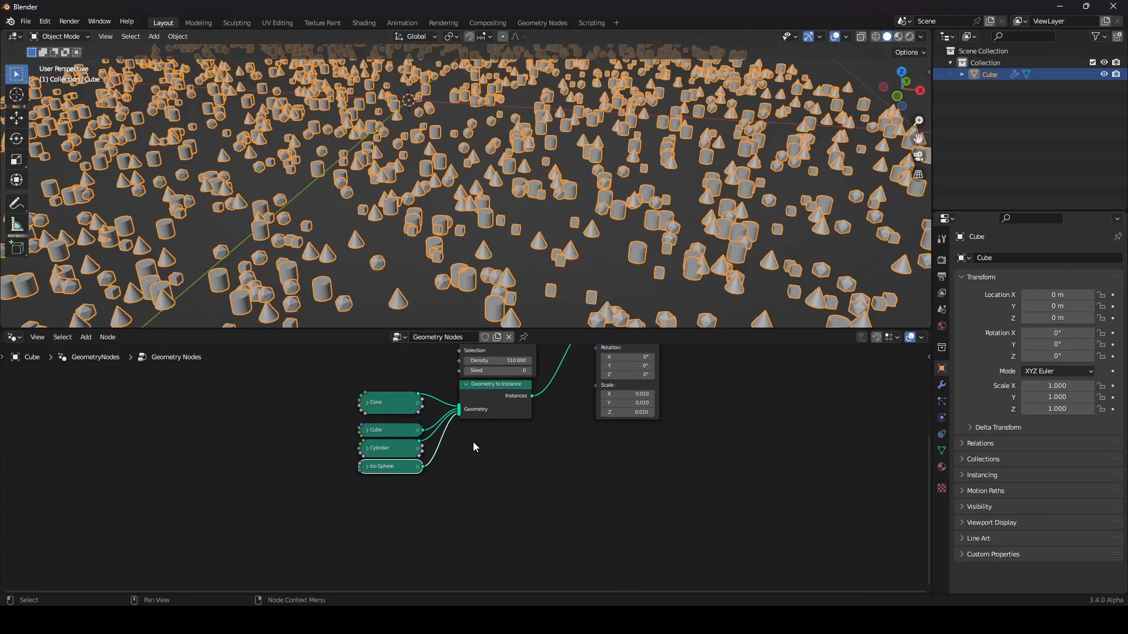
- Add a Curve Circle primitive node below the mesh primitives and connect its Curve output to Geometry to Instance's Geometry input
key("shift+a")
mouse_move(472, 442)
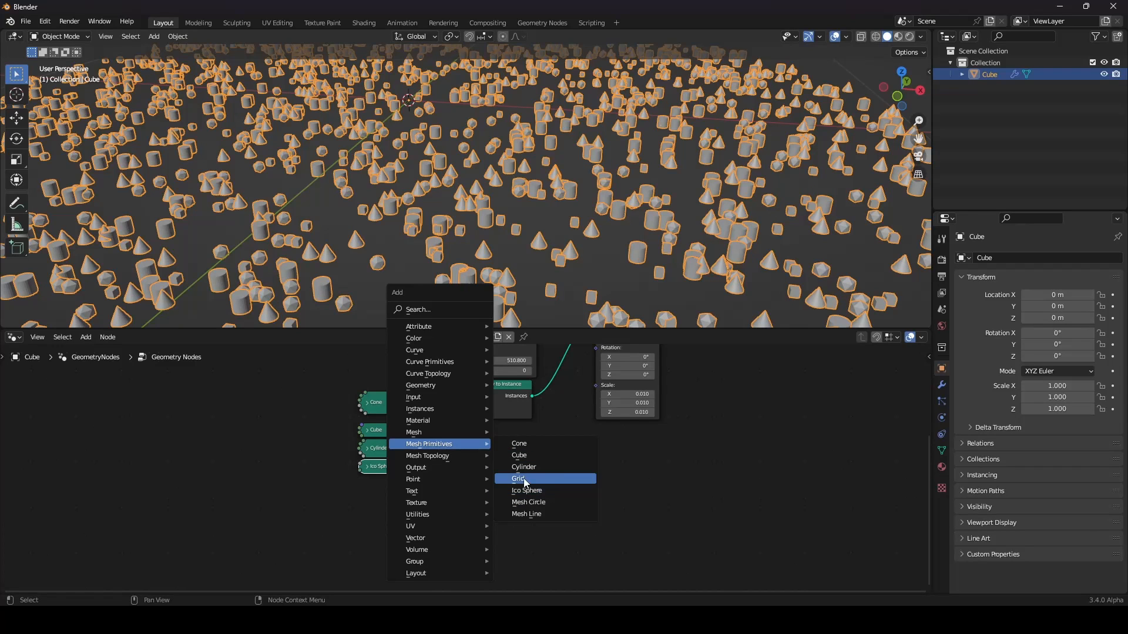
mouse_move(432, 376)
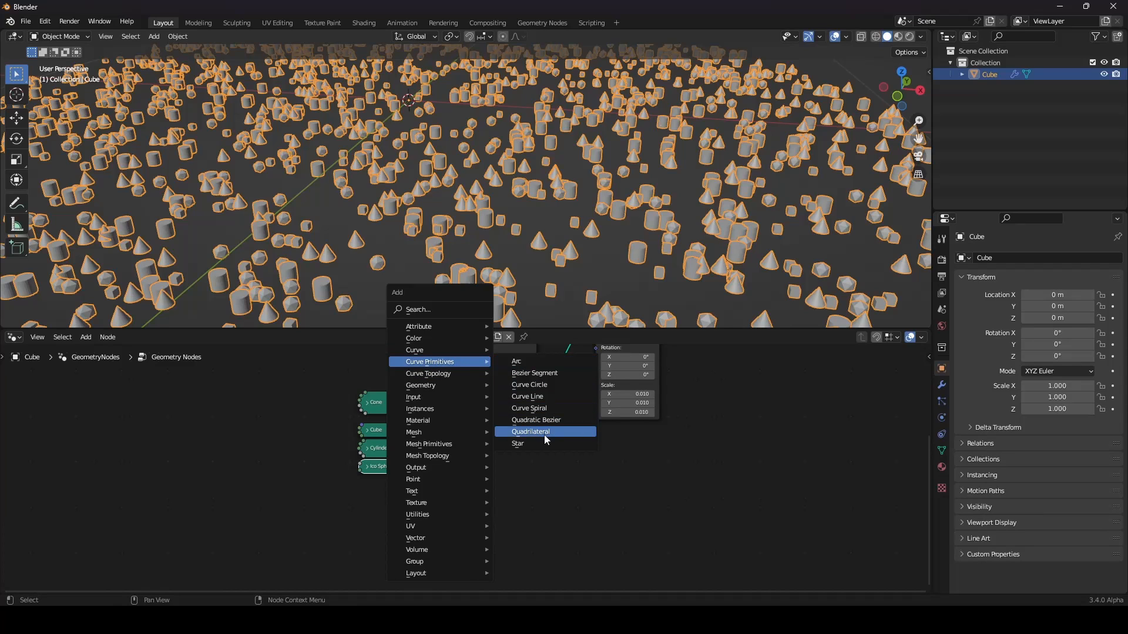
left_click(550, 386)
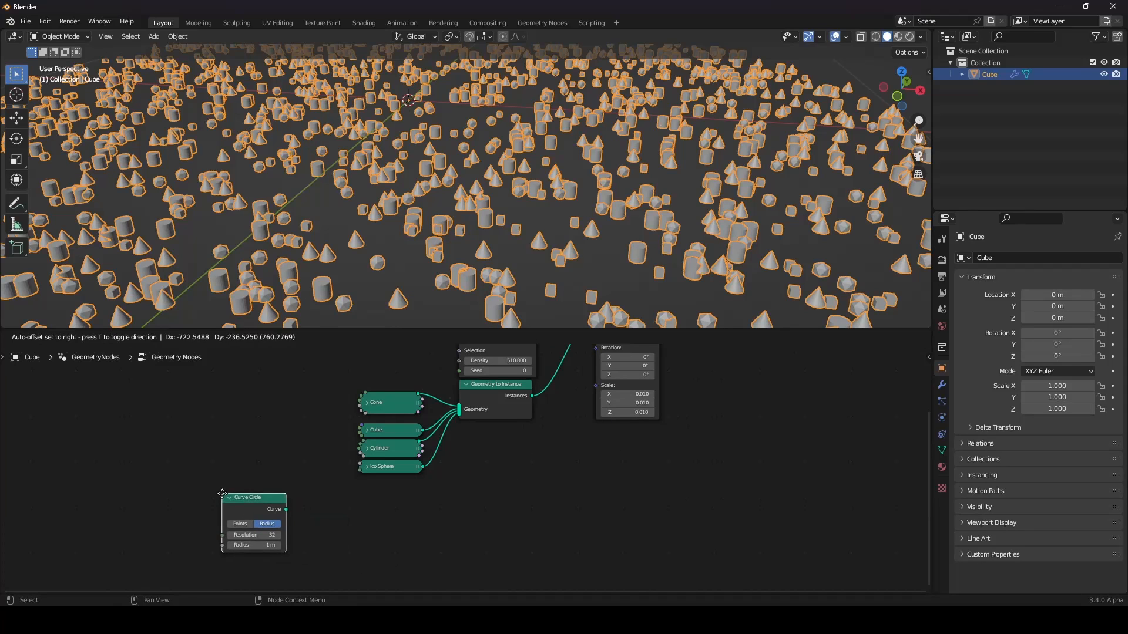
left_click(224, 496)
left_click_drag(286, 505, 434, 467)
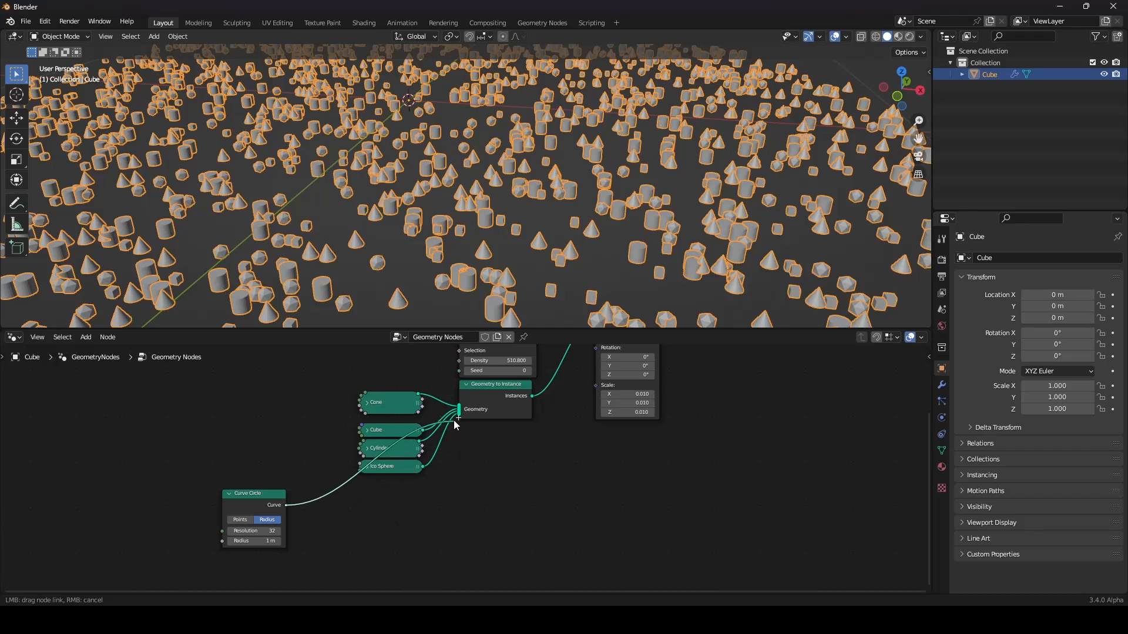
left_click_drag(463, 418, 461, 413)
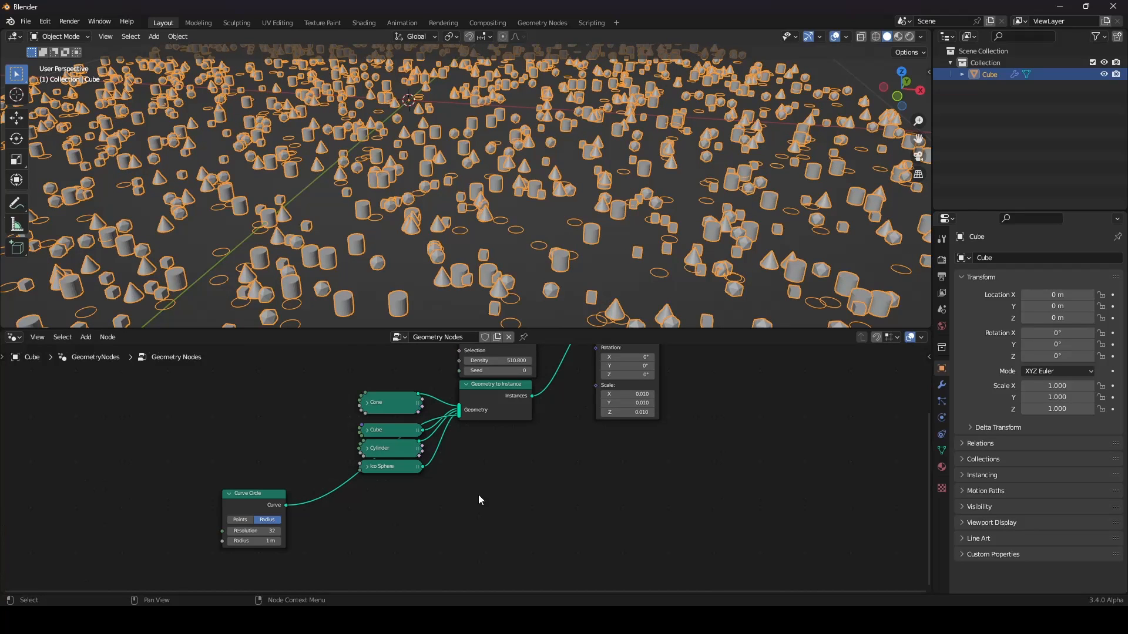
- Insert a Curve to Mesh node between the lower Curve Circle and Geometry to Instance, aligned beneath the Ico Sphere node
scroll(479, 494, "down", 2)
middle_click_drag(478, 495, 477, 484)
scroll(464, 490, "up", 2)
key("shift+a")
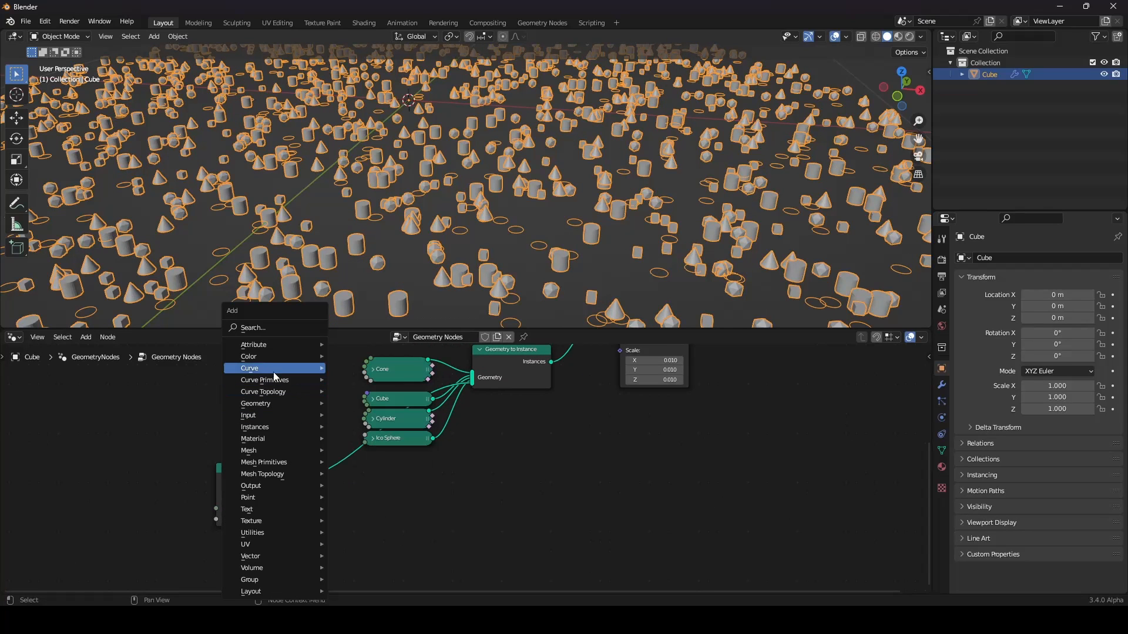
mouse_move(265, 370)
left_click(405, 51)
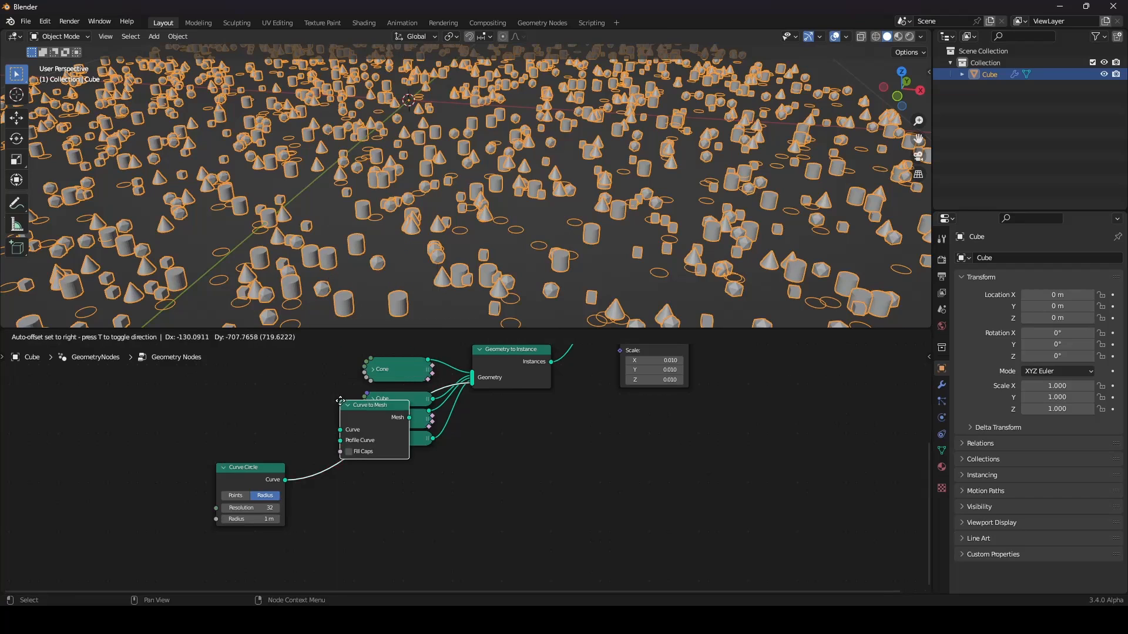
left_click(320, 465)
left_click_drag(349, 468, 393, 463)
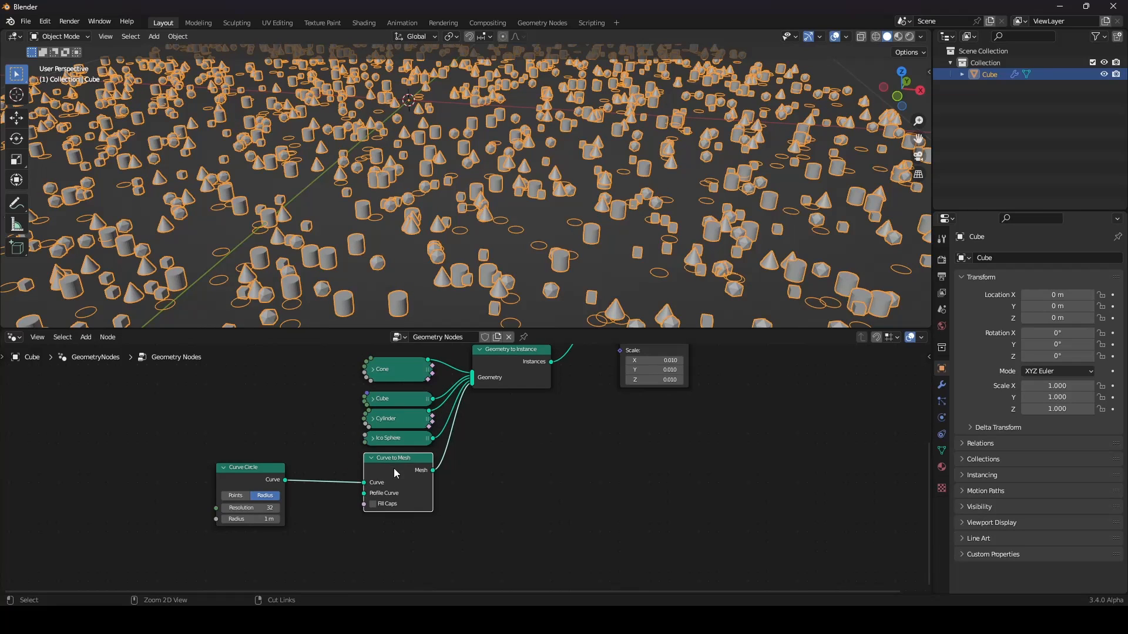
- Duplicate the Curve Circle that feeds Curve to Mesh and connect the copy's Curve output to the Profile Curve input
middle_click_drag(356, 477, 422, 420)
key("shift+a")
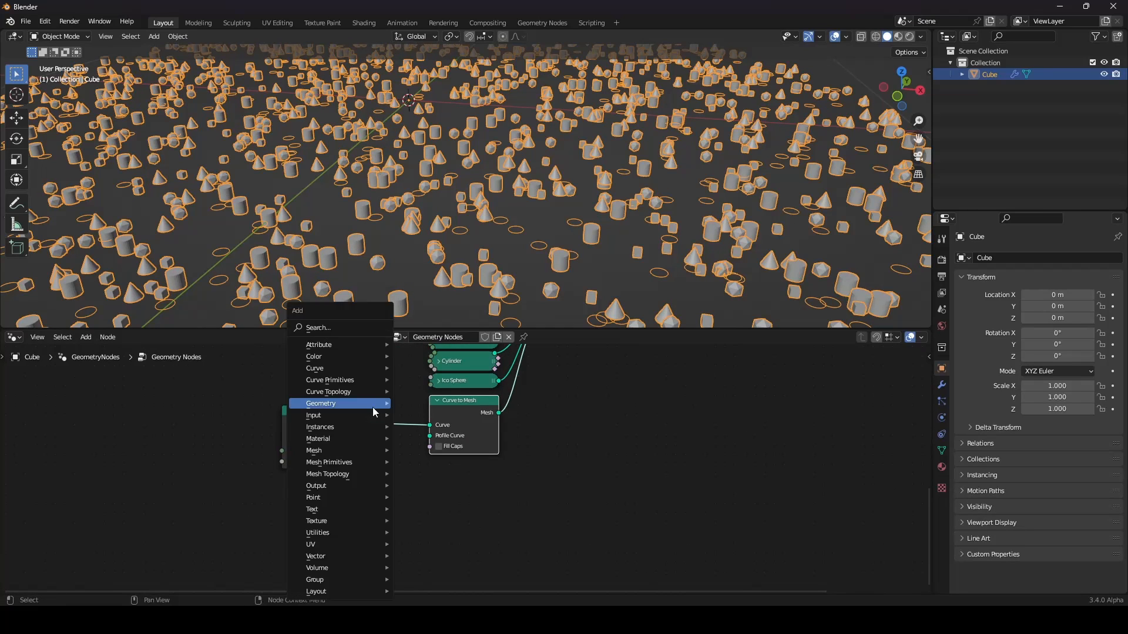
left_click(311, 413)
key("shift+d")
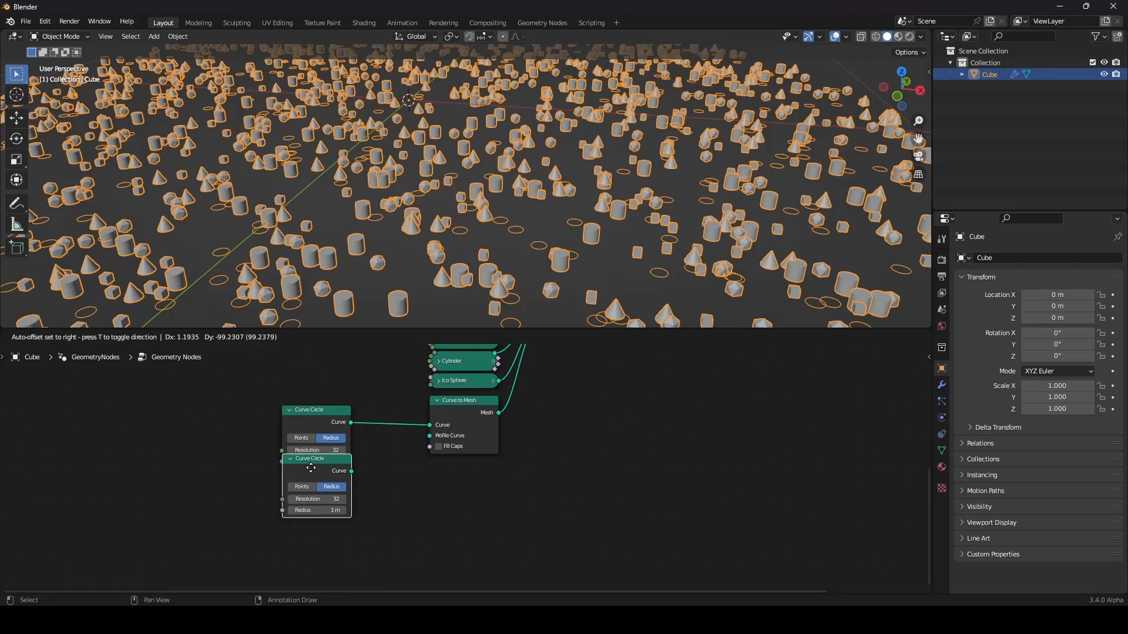
left_click(344, 504)
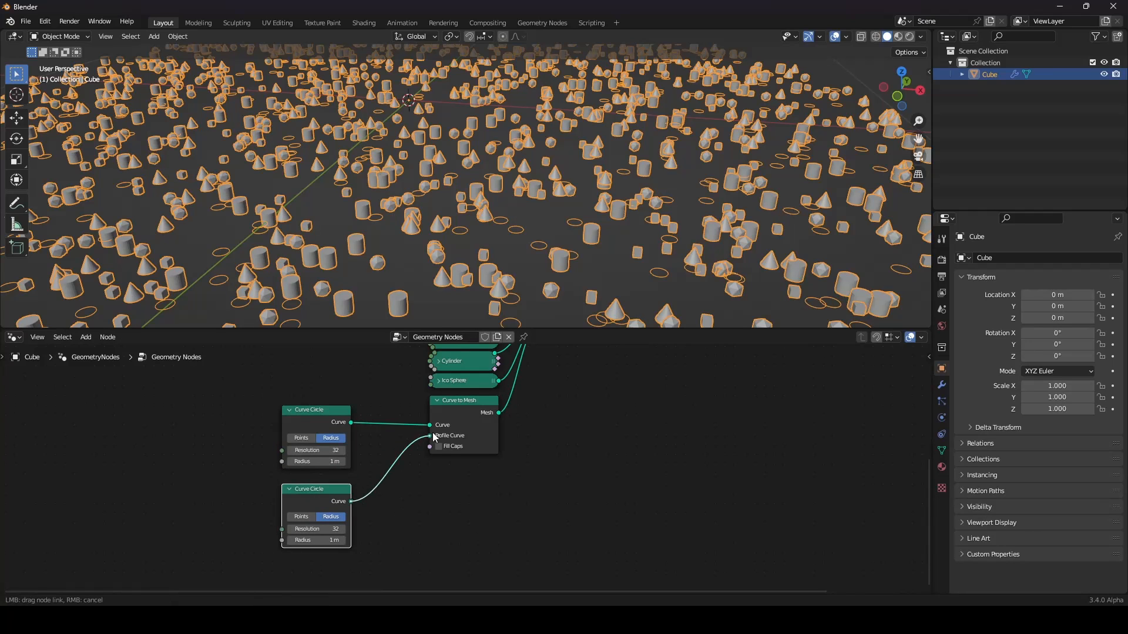
left_click_drag(432, 432, 433, 434)
- Set the radius of the profile Curve Circle to 0.25 m and check the resulting rings in the viewport
left_click_drag(316, 540, 273, 540)
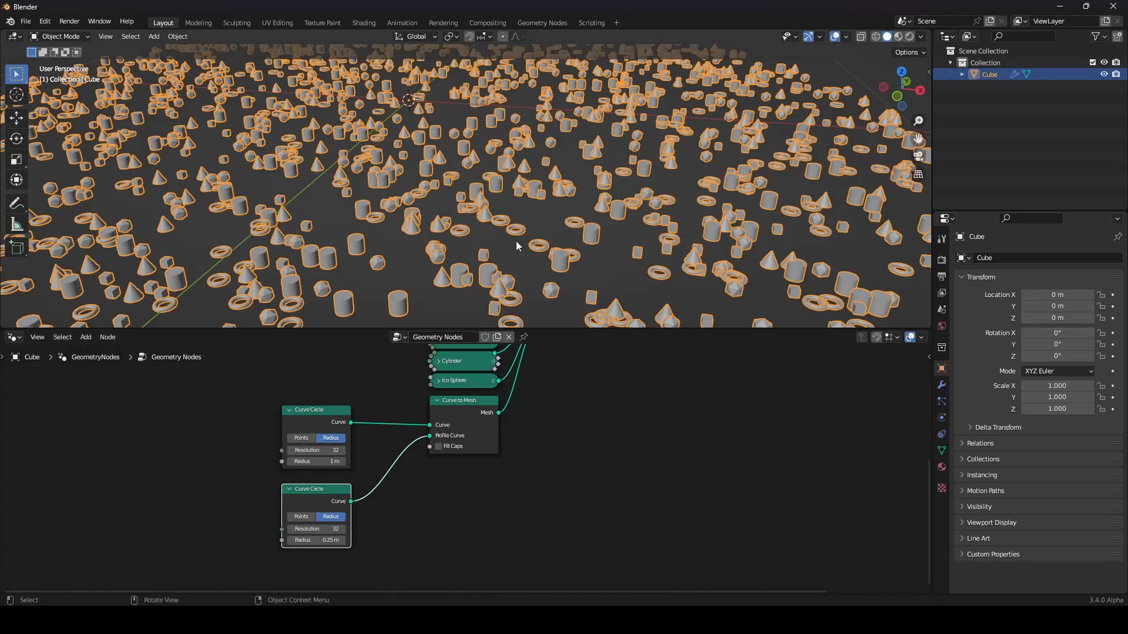
scroll(562, 185, "down", 5)
scroll(530, 232, "up", 8)
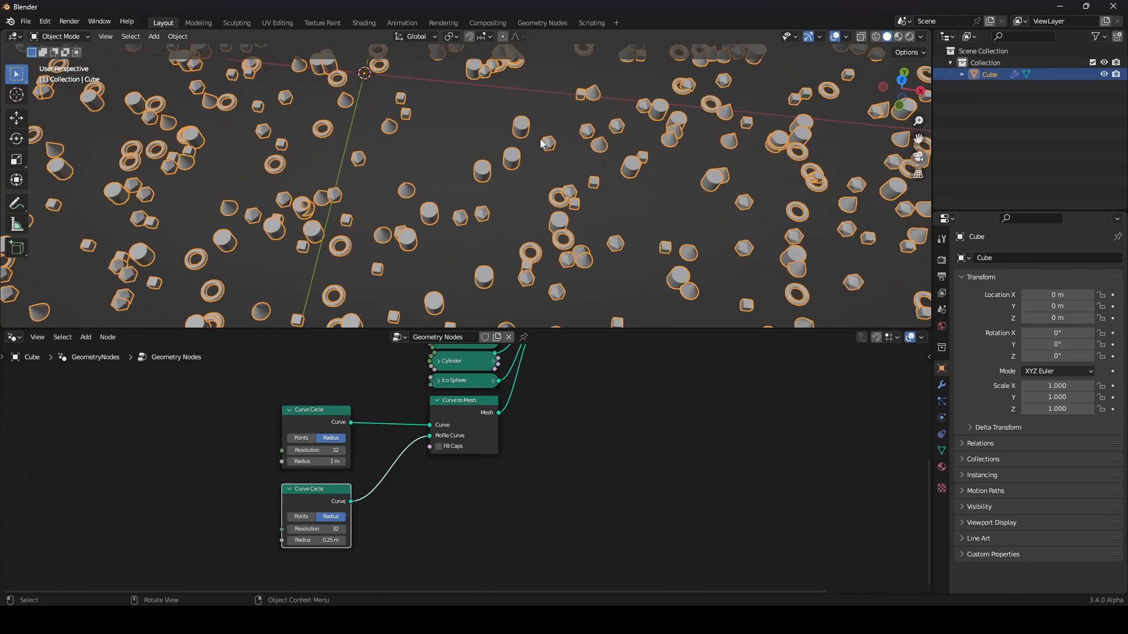
scroll(484, 433, "down", 6)
scroll(483, 433, "up", 5)
- Collapse the Curve to Mesh node and its two Curve Circle nodes, and tuck the circles in beside it
middle_click_drag(472, 435, 410, 502)
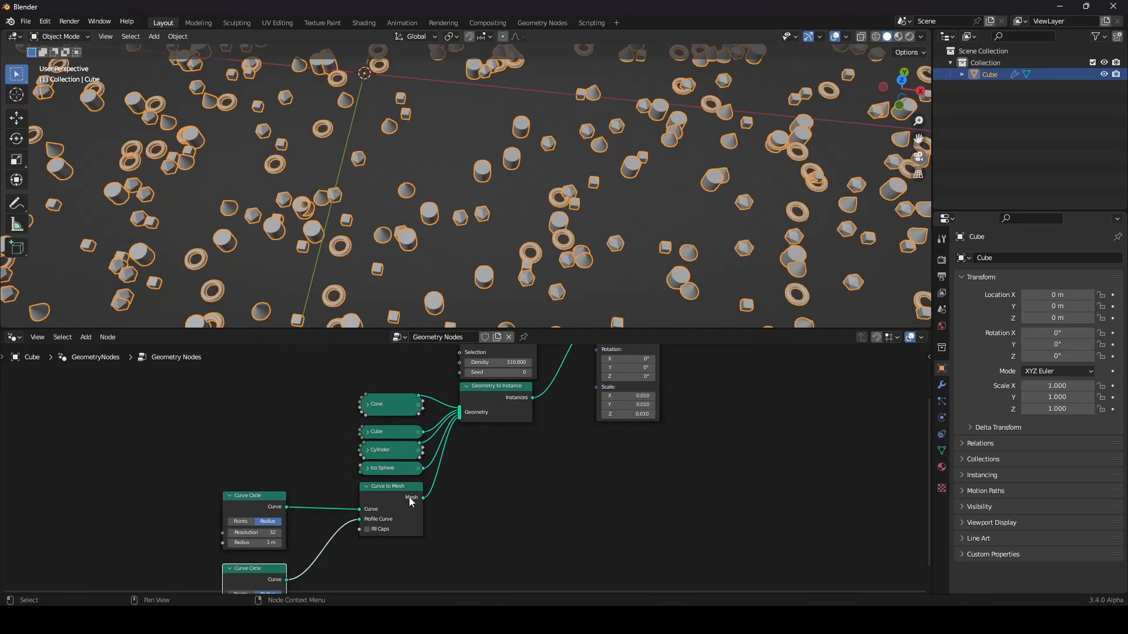
left_click(366, 488)
left_click(232, 497)
left_click_drag(247, 497, 292, 470)
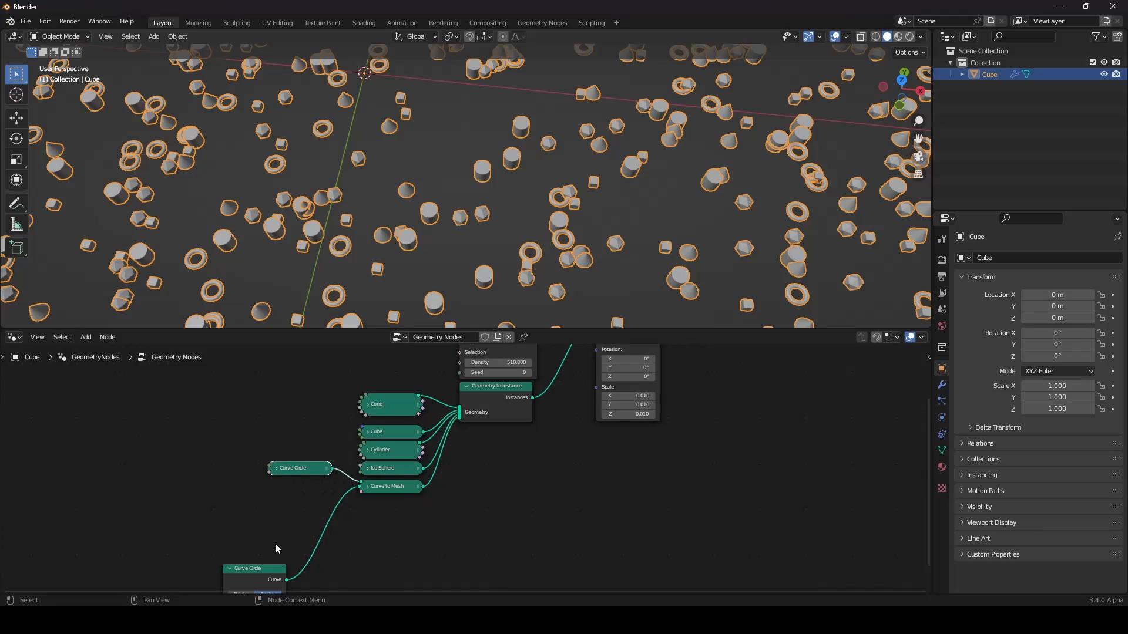
left_click(230, 569)
left_click_drag(256, 567, 303, 489)
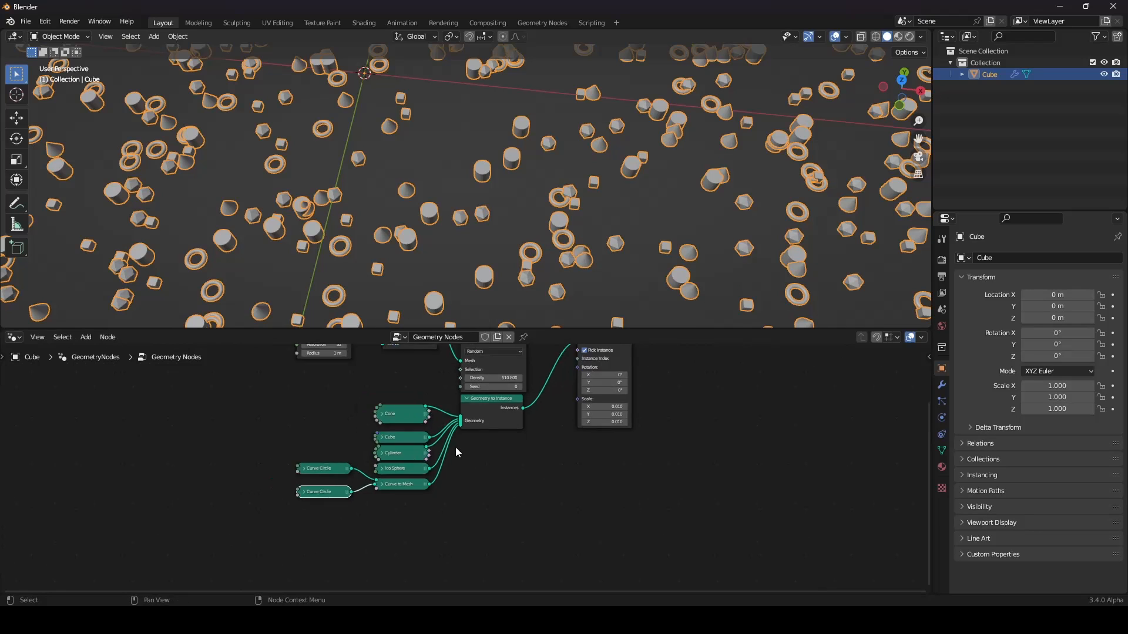
- Review the node chain from the primitives through Geometry to Instance to Instance on Points
key("Home")
left_click_drag(198, 439, 316, 555)
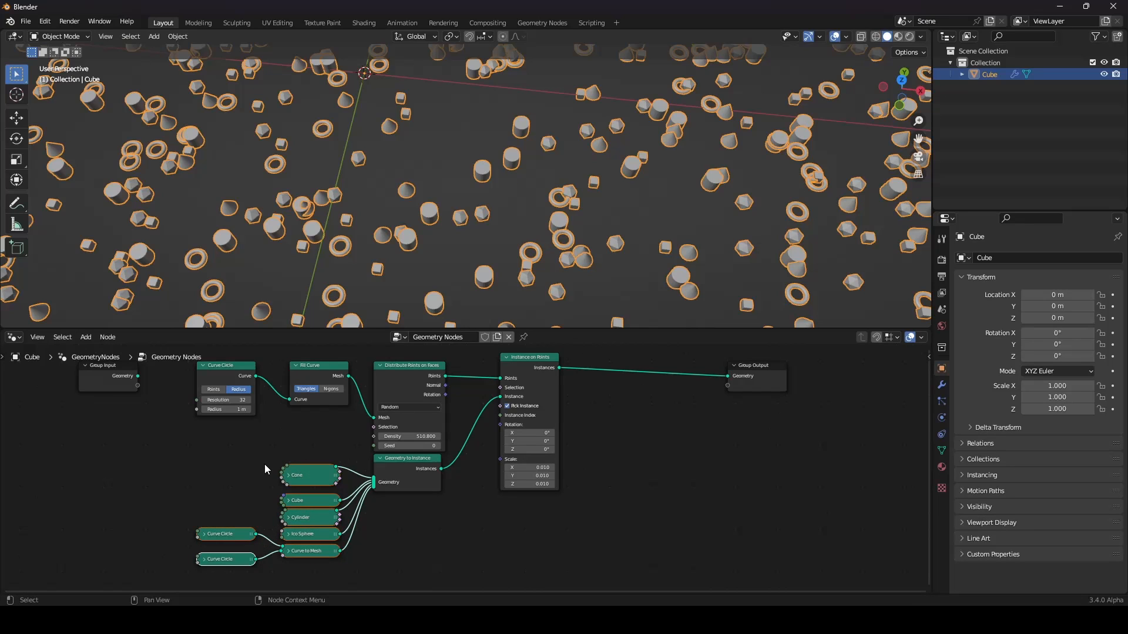
left_click(309, 453)
left_click_drag(408, 464, 411, 477)
right_click(412, 477)
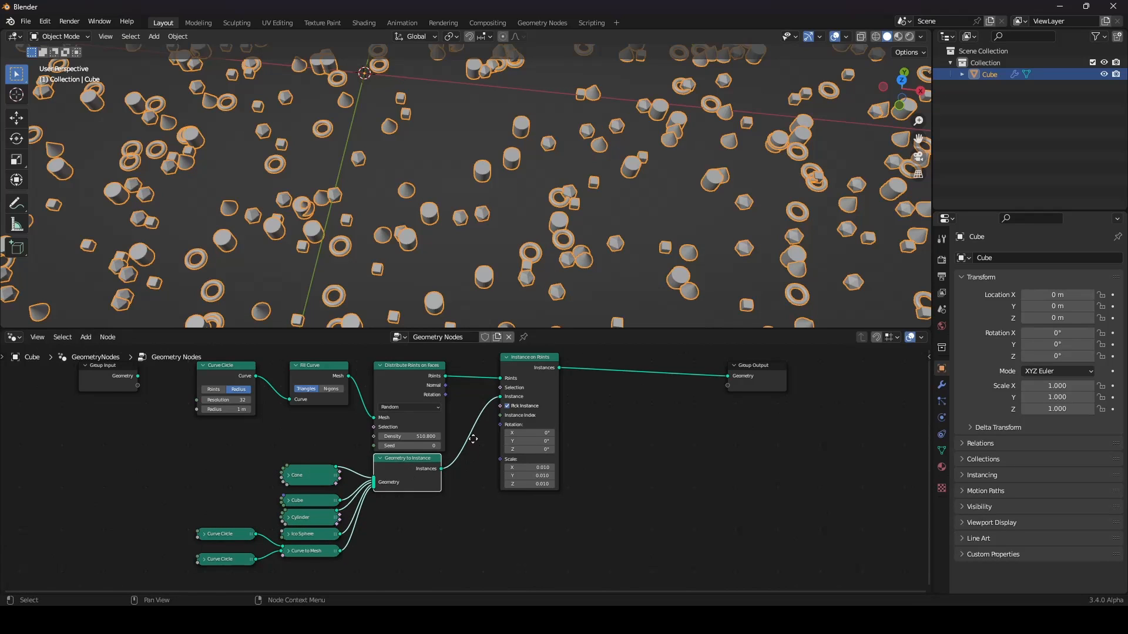
middle_click_drag(473, 439, 418, 480)
left_click_drag(477, 401, 470, 404)
right_click(471, 404)
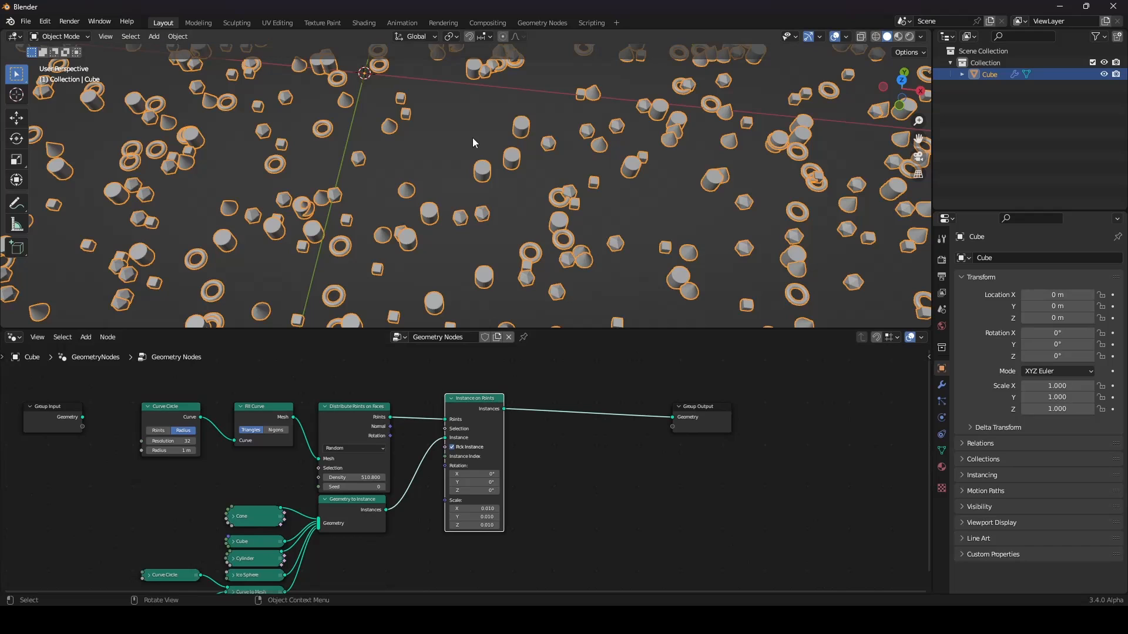
left_click_drag(352, 521, 359, 527)
right_click(359, 526)
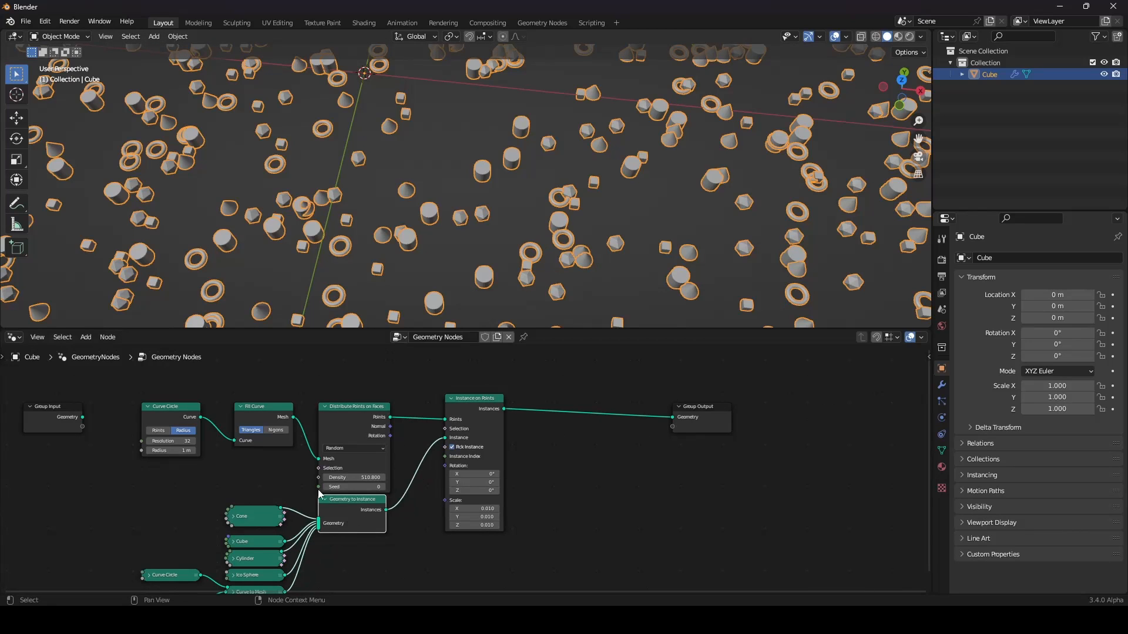
- Examine the scattered instances across the disc together with the point density setting in Distribute Points on Faces
scroll(509, 482, "down", 2)
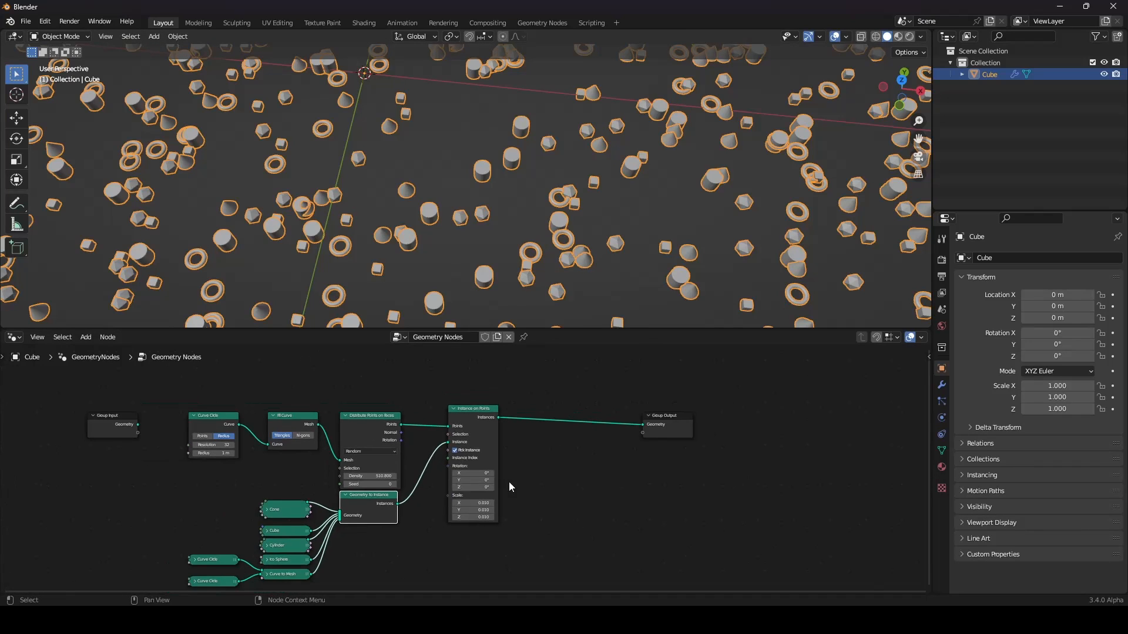
scroll(541, 262, "down", 6)
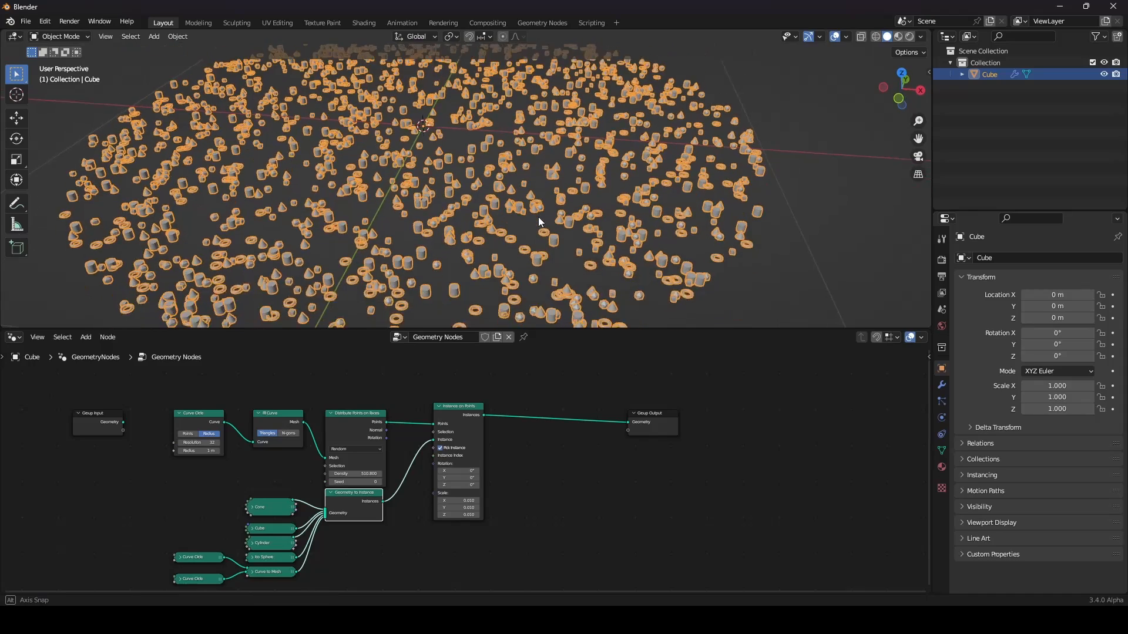
middle_click_drag(459, 451, 471, 463)
scroll(433, 476, "up", 2)
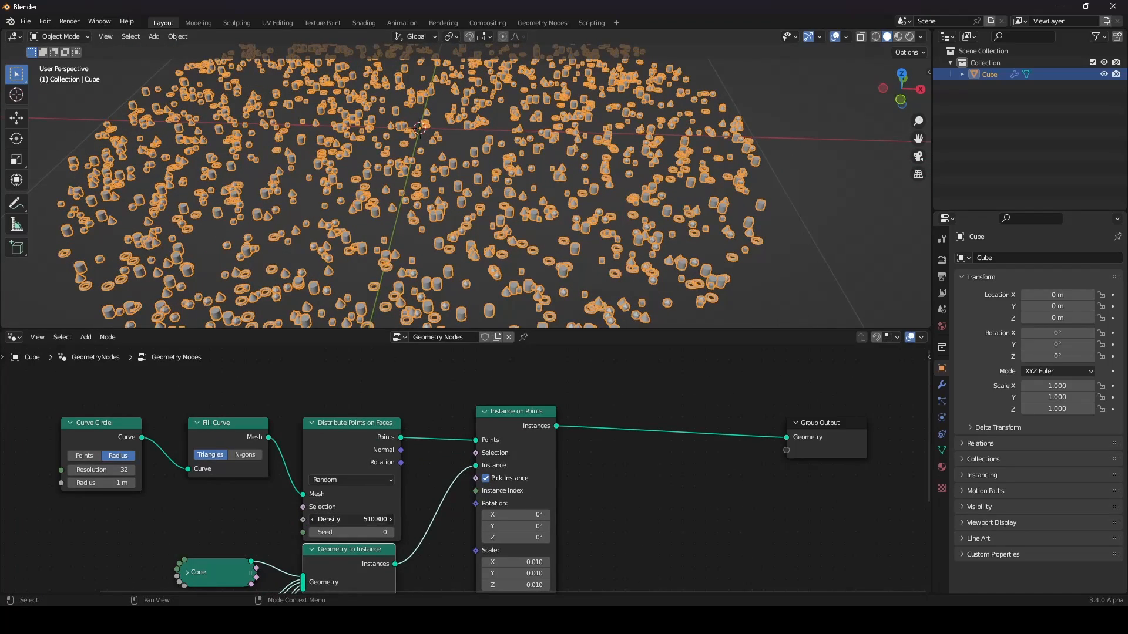
mouse_move(351, 519)
left_mouse_down()
mouse_move(412, 519)
mouse_move(351, 519)
left_mouse_up()
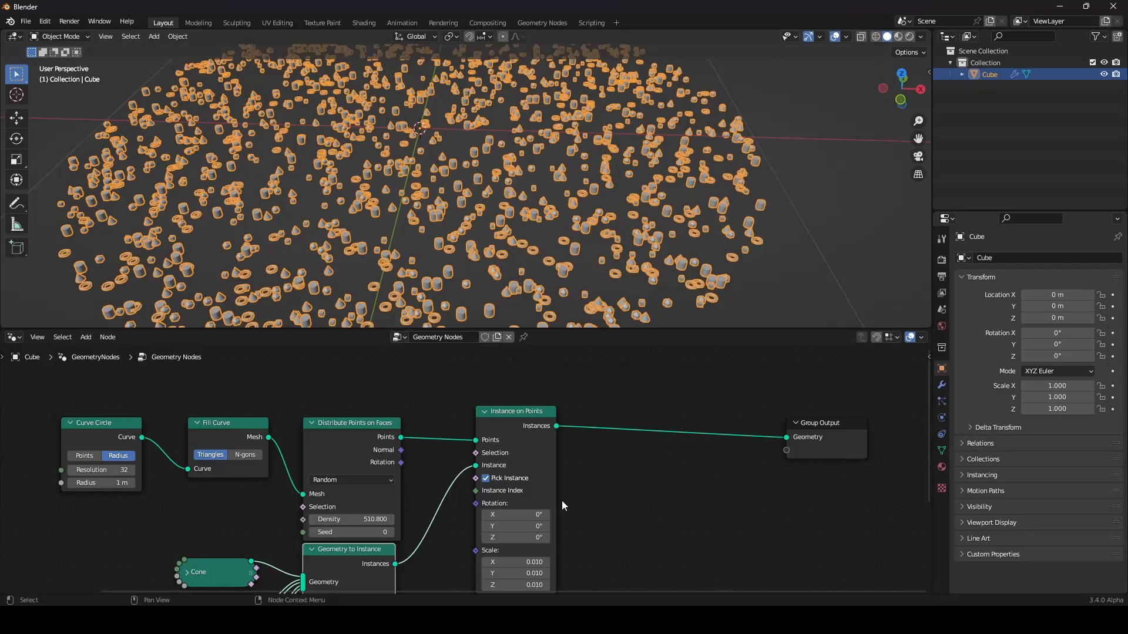
scroll(562, 501, "down", 4)
mouse_move(517, 246)
middle_mouse_down()
mouse_move(531, 231)
mouse_move(477, 223)
mouse_move(503, 230)
middle_mouse_up()
scroll(509, 236, "down", 2)
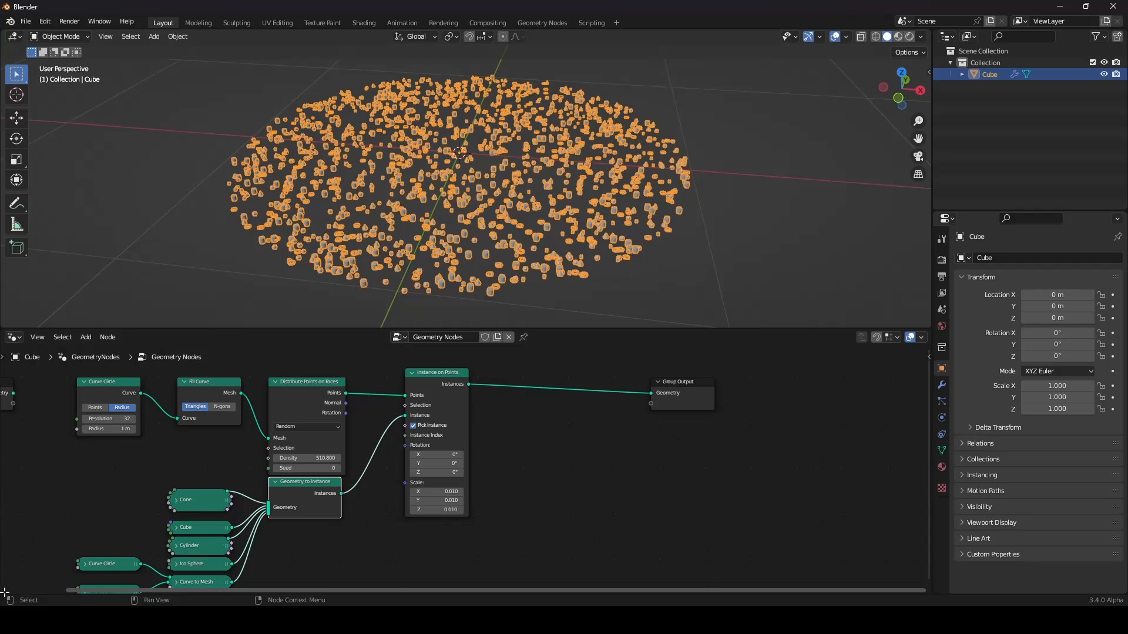
- Split a narrow area off the lower part of the node editor and switch it to a Timeline
left_click_drag(9, 579, 9, 562)
left_click(14, 567)
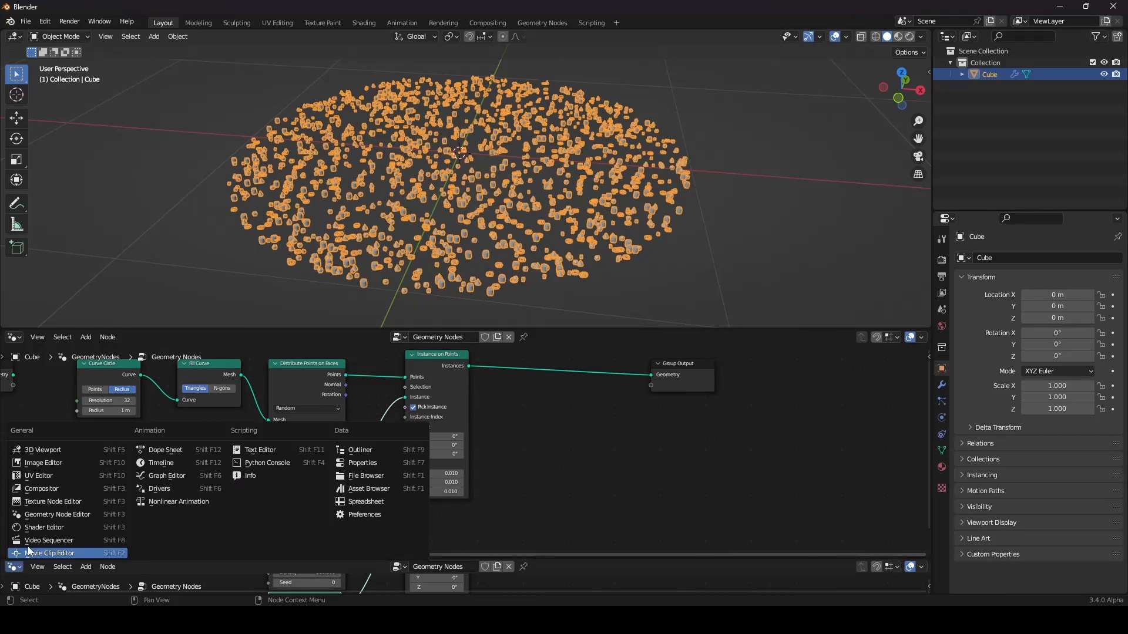
left_click(142, 467)
scroll(569, 461, "down", 4)
middle_click_drag(569, 462, 502, 473)
scroll(502, 473, "up", 1)
scroll(501, 472, "up", 3)
- Enlarge the node editor by reducing the 3D viewport's height, and reframe the scattered disc
left_click_drag(514, 328, 520, 270)
middle_click_drag(524, 214, 509, 208, "shift")
scroll(513, 212, "up", 1)
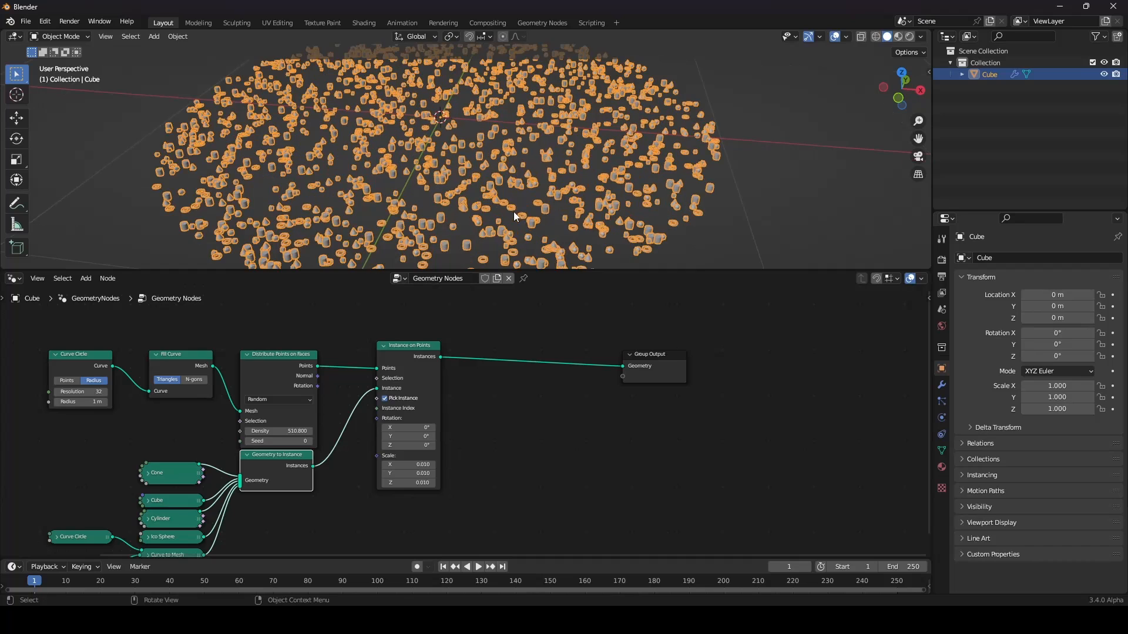
- Move Group Output away to make room and insert a Set Position node between Instance on Points and Group Output
middle_click_drag(517, 362, 500, 373)
left_click_drag(644, 382, 736, 372)
middle_click_drag(502, 392, 479, 396)
key("shift+a")
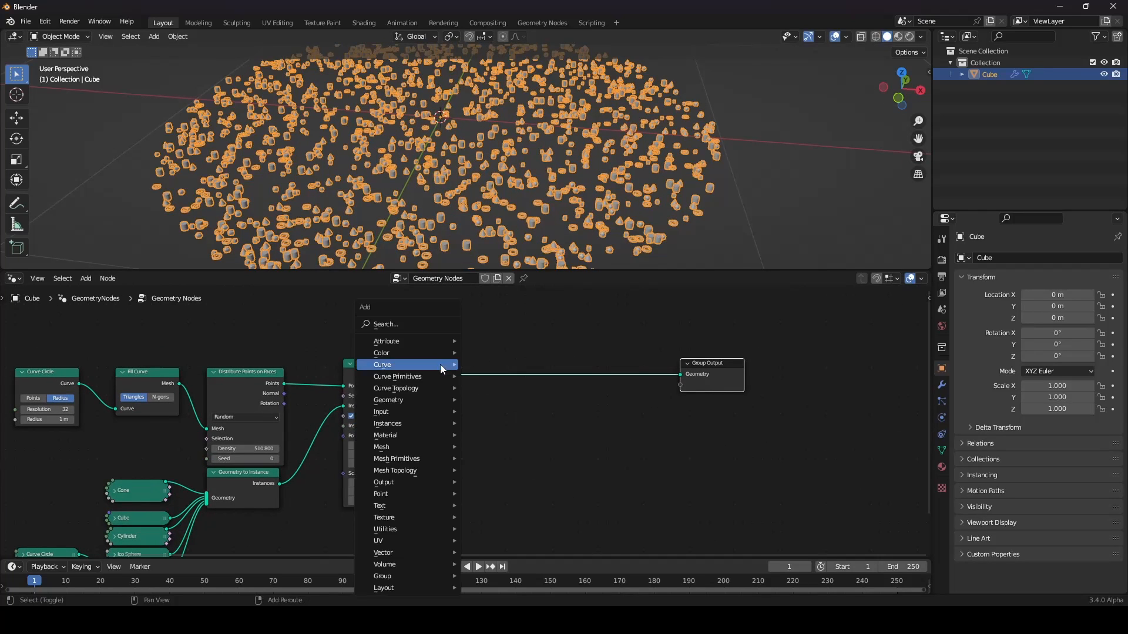
mouse_move(433, 367)
mouse_move(394, 404)
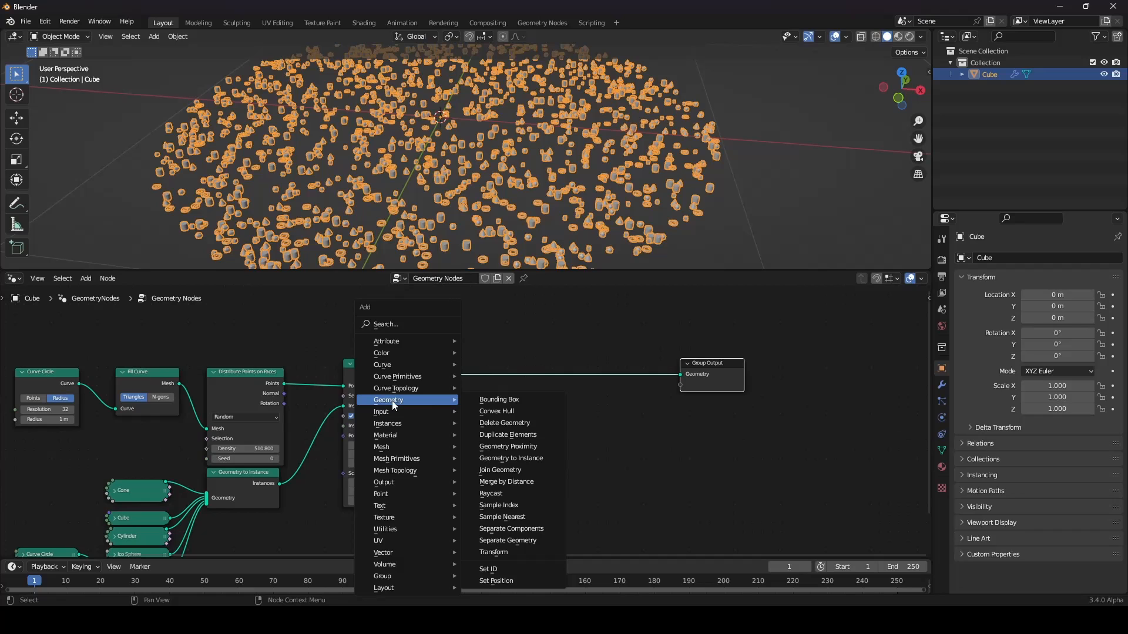
left_click(496, 580)
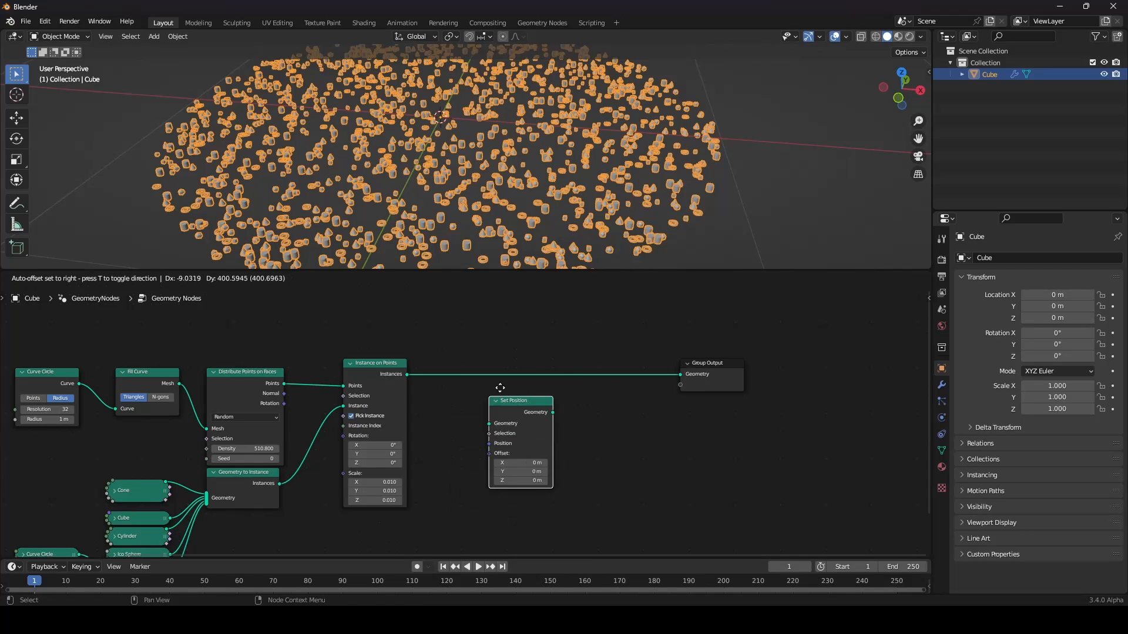
left_click(546, 344)
left_click_drag(546, 343, 583, 364)
- Move the Group Output node farther away from the Set Position node to leave space between them
left_click_drag(741, 370, 886, 365)
scroll(748, 415, "down", 4)
middle_click_drag(748, 416, 728, 403)
scroll(728, 403, "up", 4)
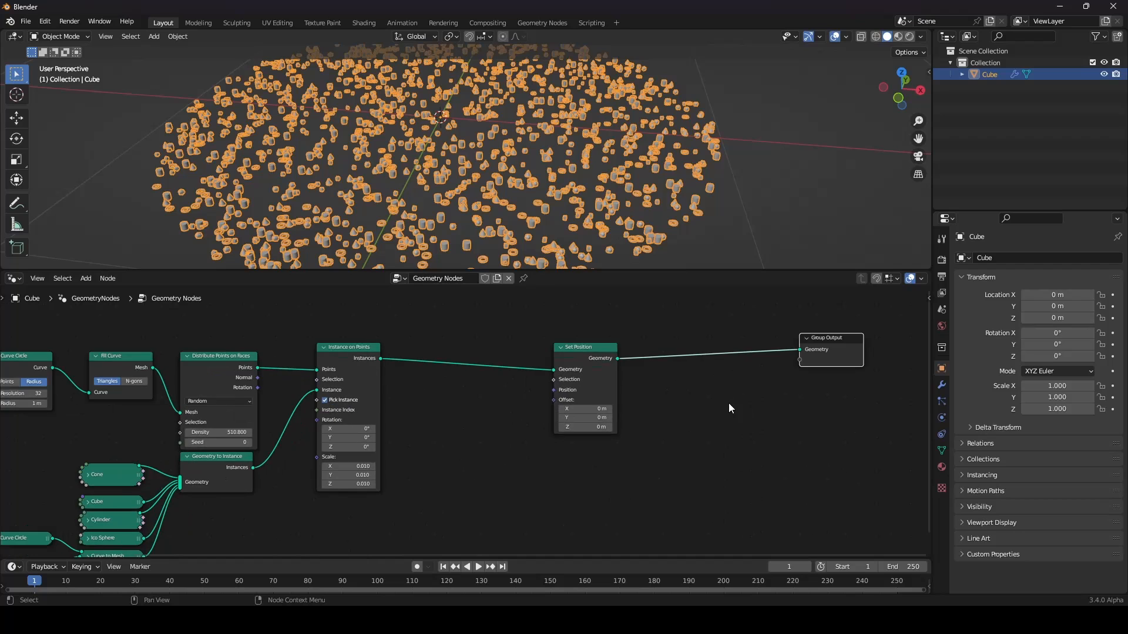
- Look over the node tree with Set Position selected and view the scattered disc from a lower angle
scroll(622, 441, "down", 3)
scroll(639, 434, "up", 1)
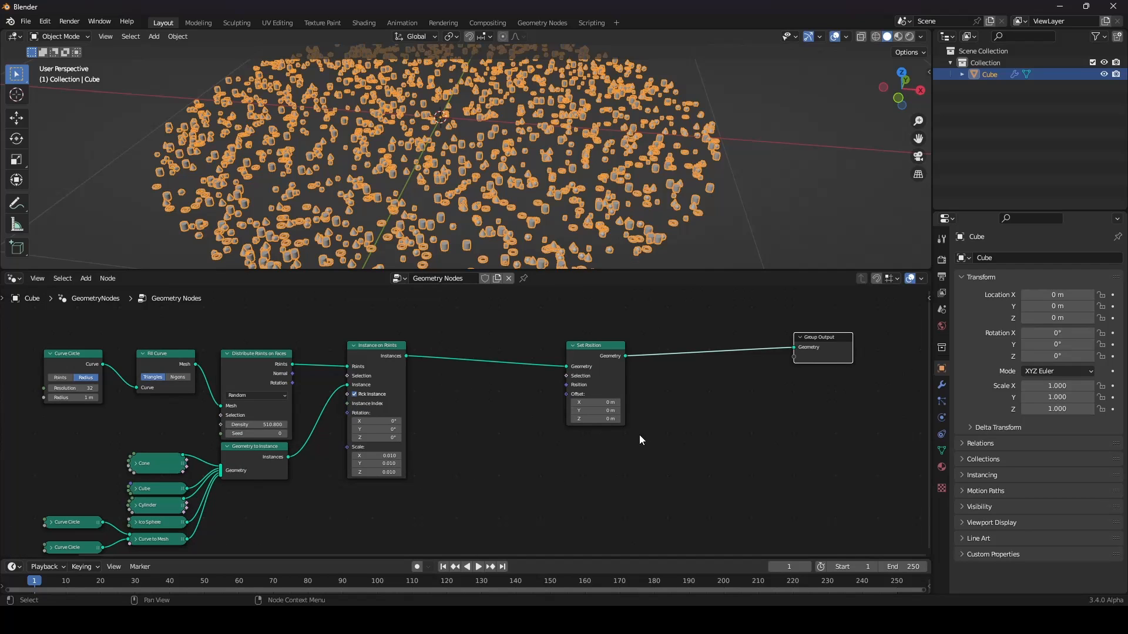
left_click_drag(594, 354, 596, 358)
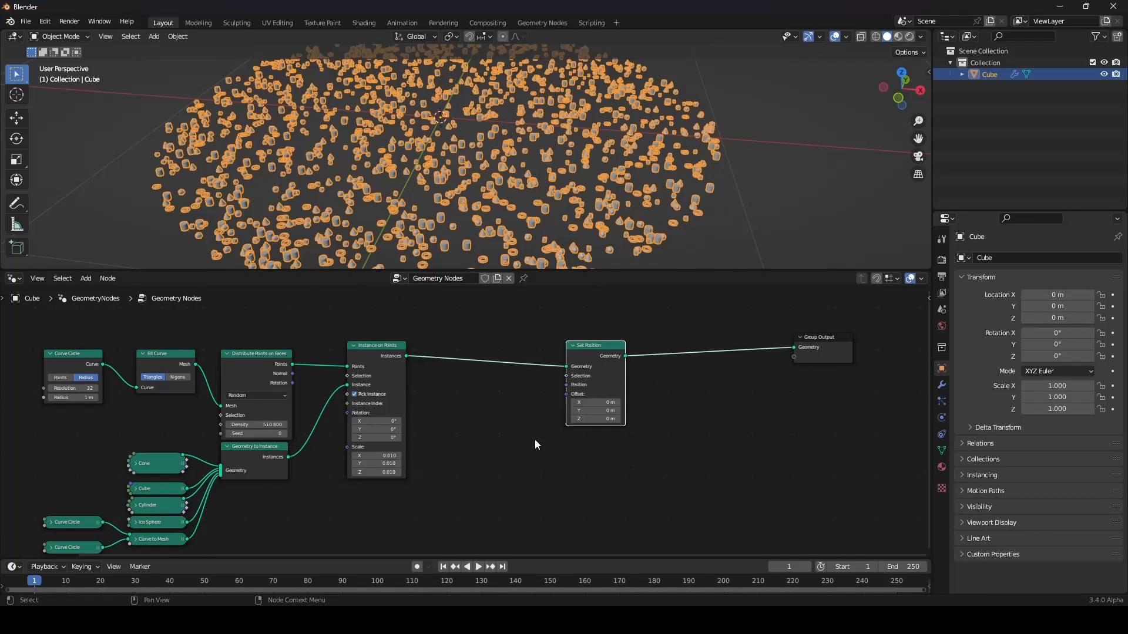
scroll(534, 439, "down", 2)
scroll(540, 423, "up", 2)
middle_click_drag(541, 423, 520, 430)
middle_click_drag(520, 255, 528, 223)
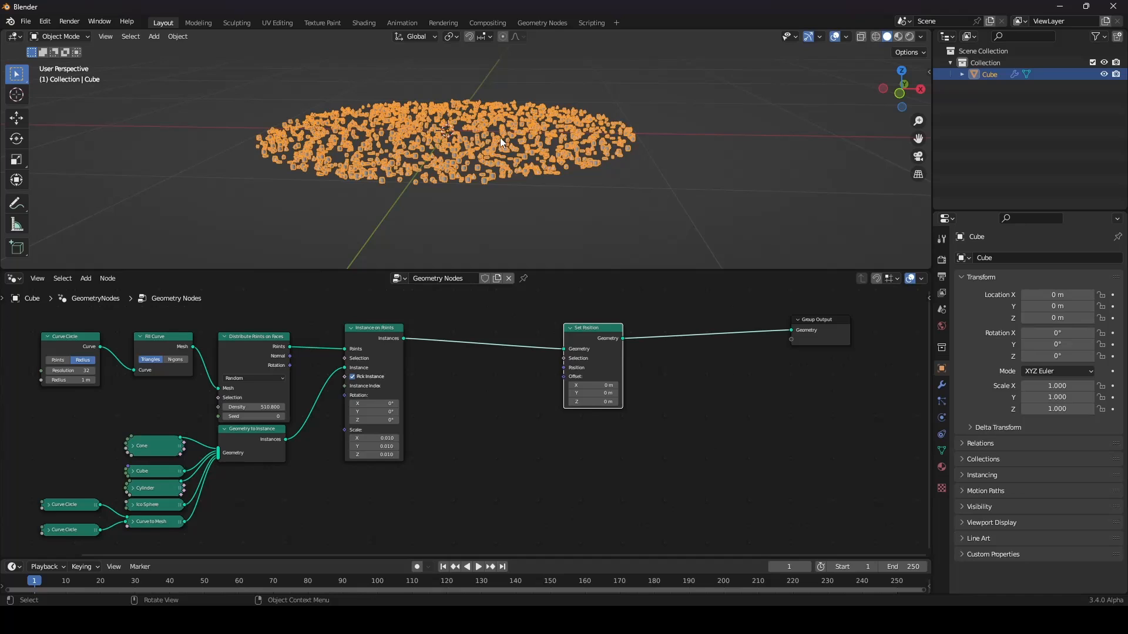
- Add a Combine XYZ node and connect its Vector output to Set Position's Offset, placing it just before that node
middle_click_drag(538, 355, 516, 360)
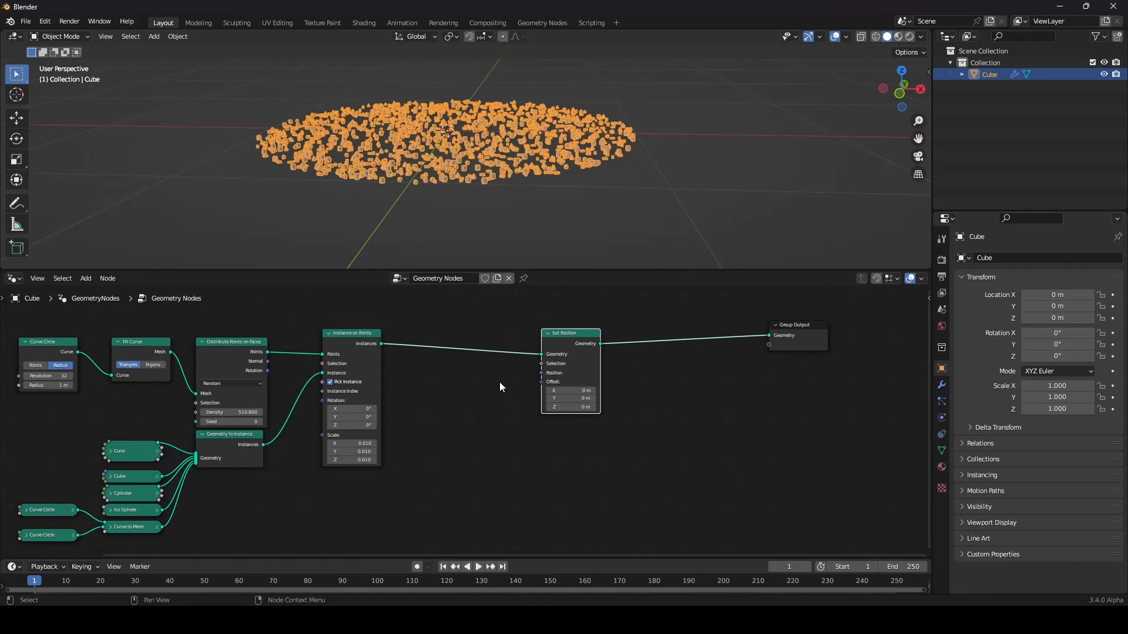
key("shift+a")
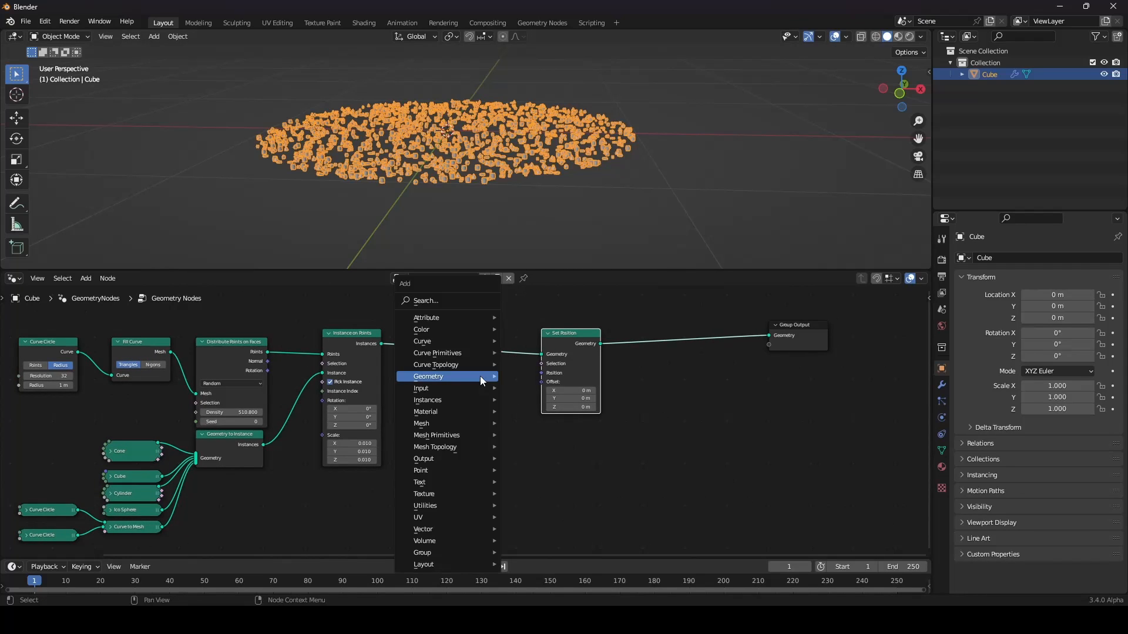
left_click(441, 293)
type("comb")
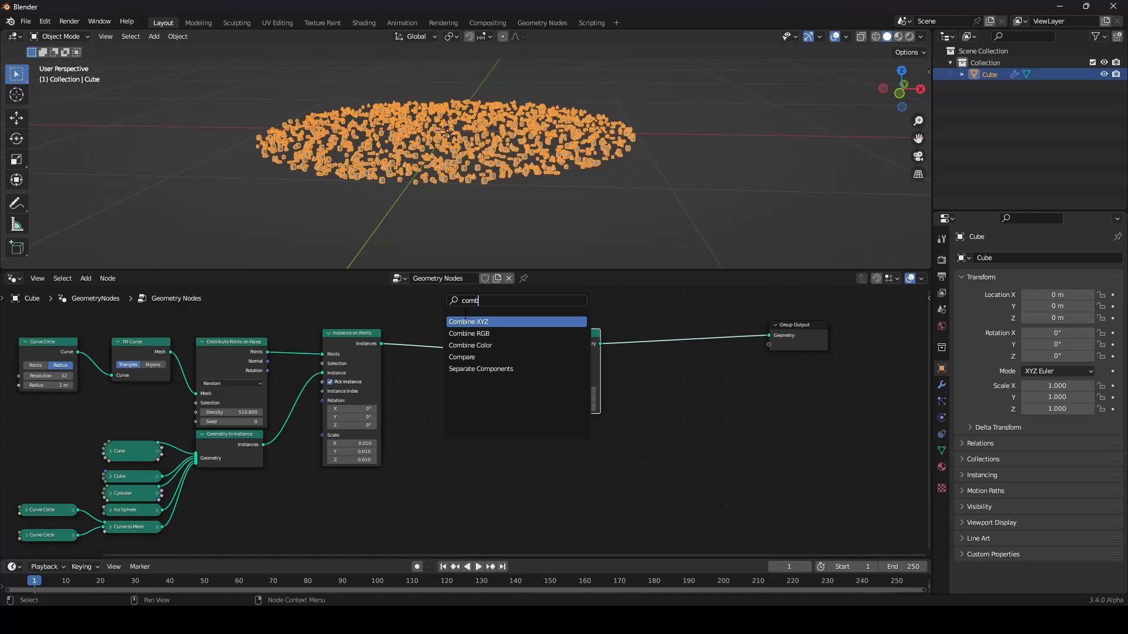
key("Return")
left_click(508, 419)
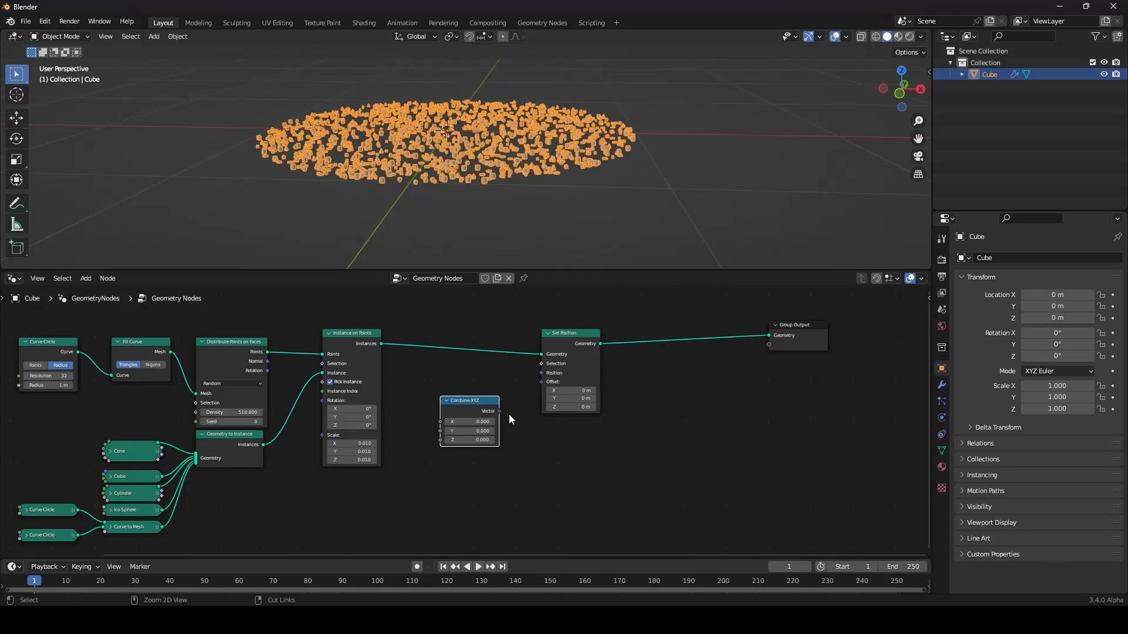
left_click_drag(549, 382, 548, 382)
left_click_drag(472, 402, 498, 396)
- Try varying the Z value of the Combine XYZ node to shift the instances vertically
scroll(527, 435, "down", 1)
scroll(522, 434, "up", 1)
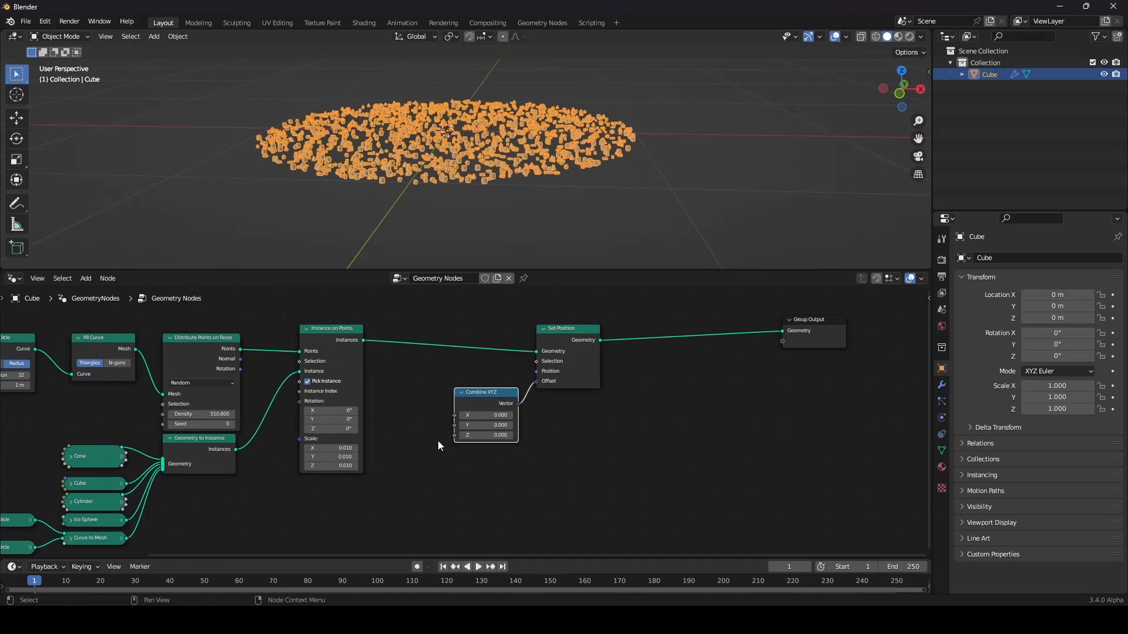
left_click_drag(470, 436, 490, 403)
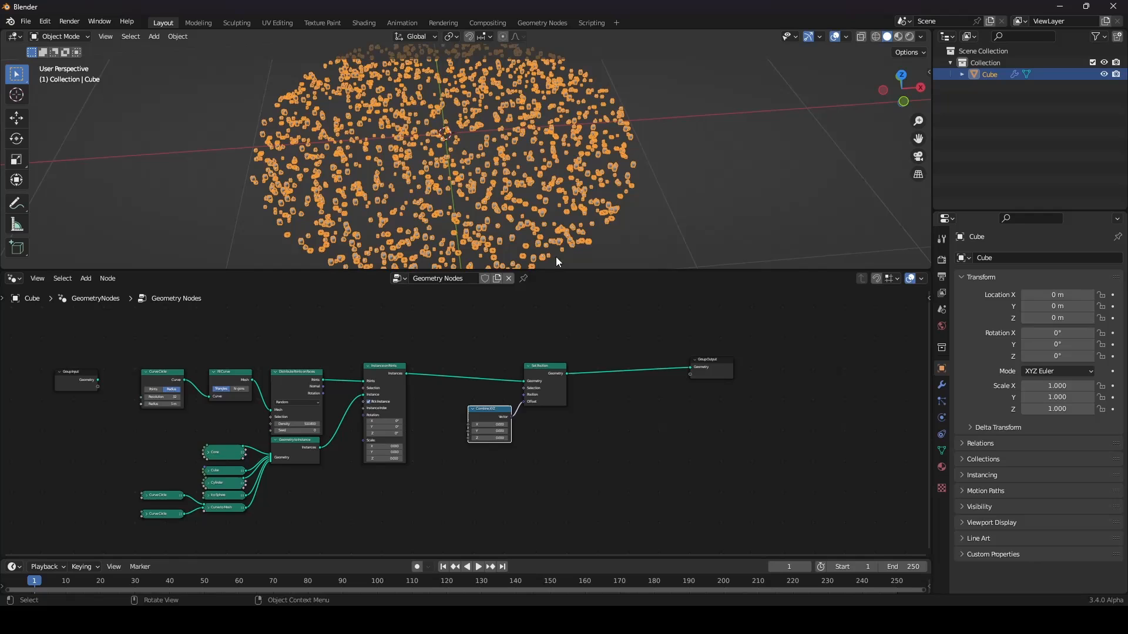
- Add a Position node and place it below the Instance on Points node
scroll(488, 411, "up", 2)
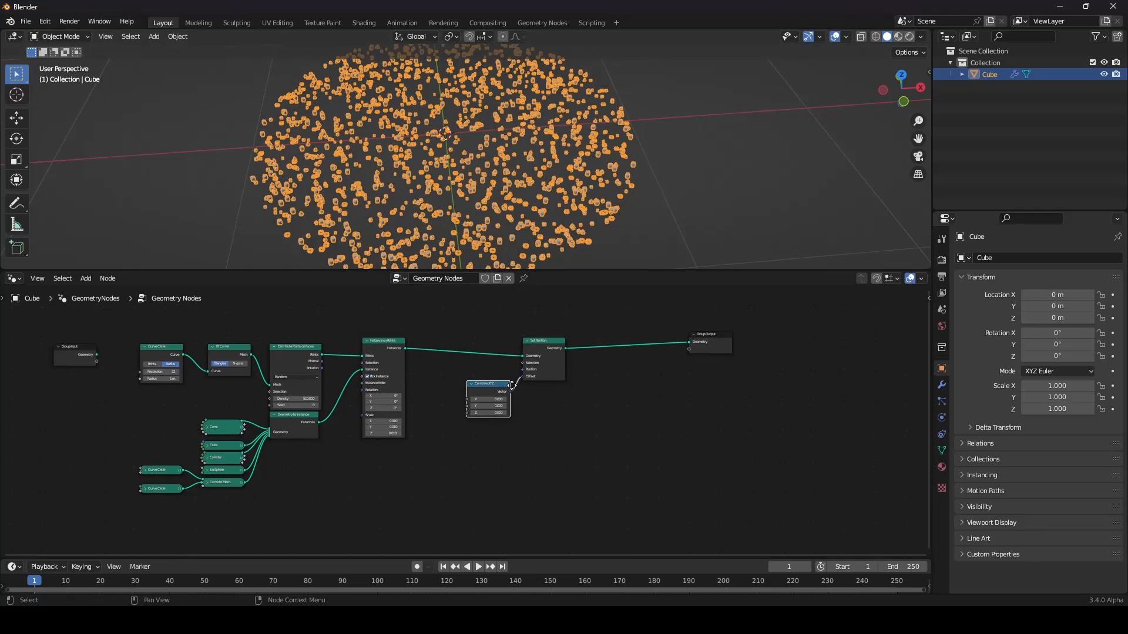
key("shift+a")
mouse_move(432, 369)
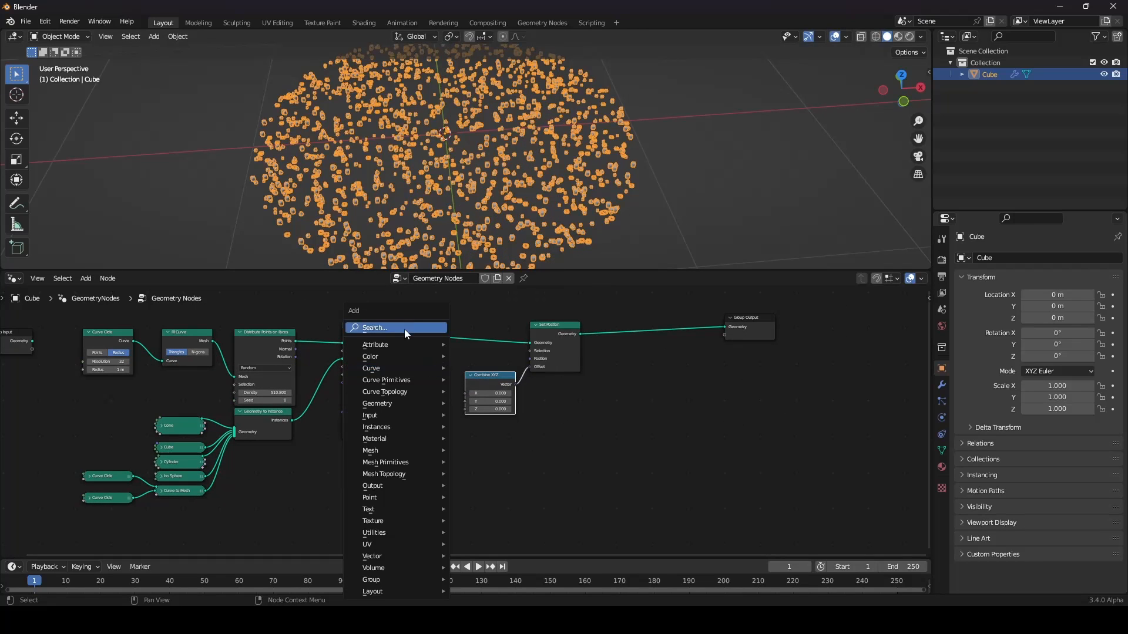
left_click(404, 328)
type("pos")
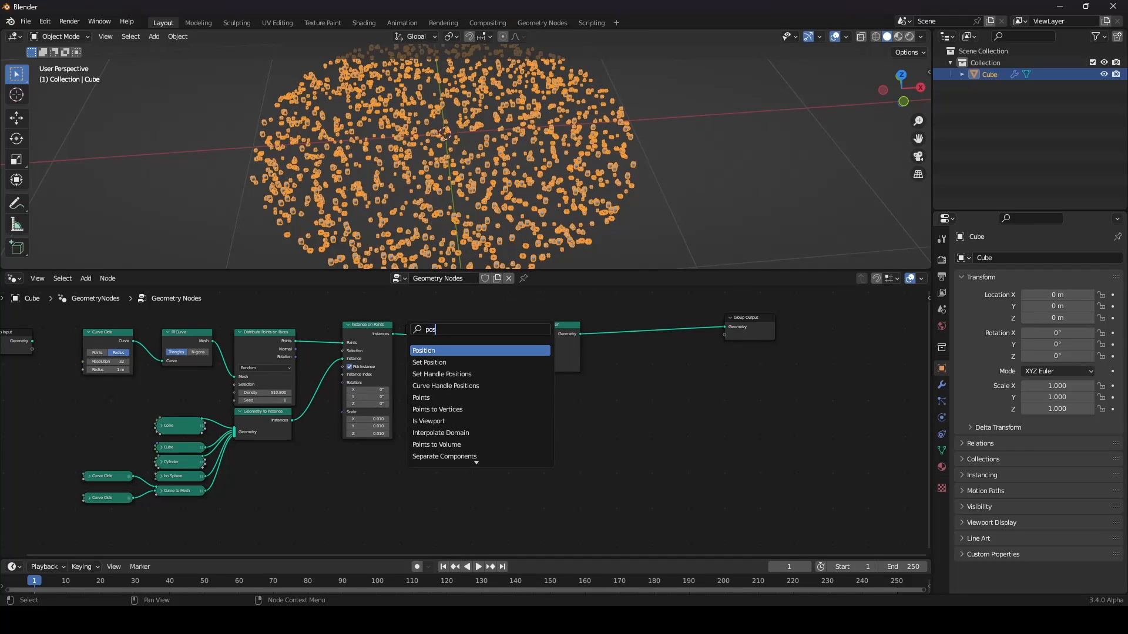
left_click(448, 350)
left_click(391, 464)
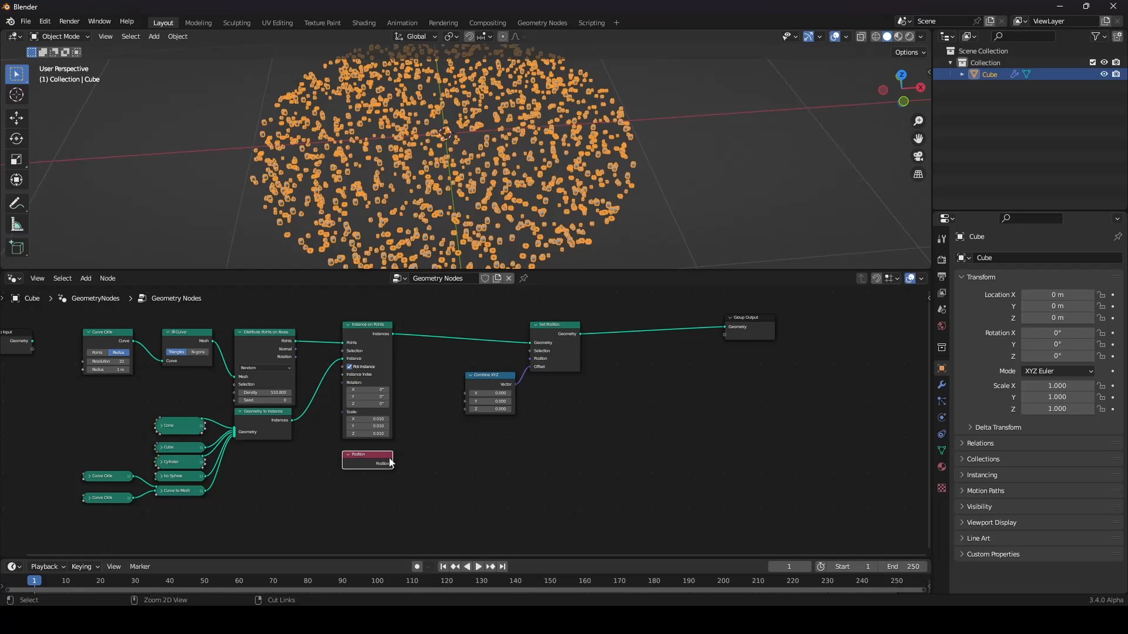
- Add a Vector Math node between the Position and Combine XYZ nodes and set its operation to Length
scroll(411, 358, "up", 2)
key("shift+a")
left_click(405, 323)
type("vec")
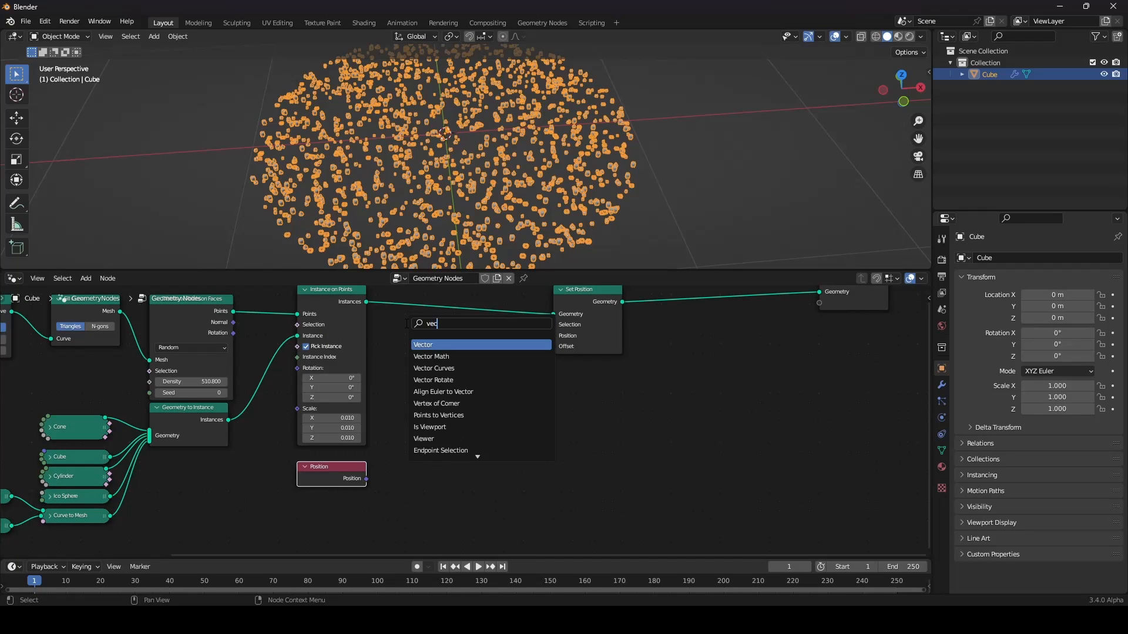
type("t")
left_click(431, 357)
left_click(407, 424)
left_click(413, 414)
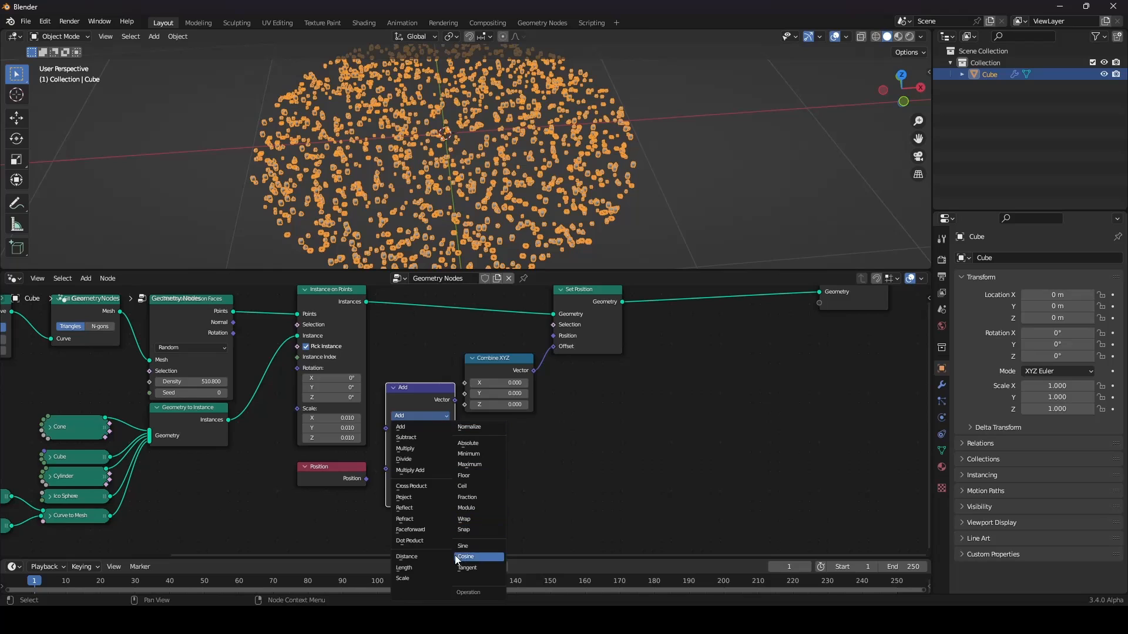
left_click(410, 567)
- Connect Position to the Length node's Vector input and its Value output to Combine XYZ's Z, placing Length beside Position
left_click_drag(365, 481, 387, 436)
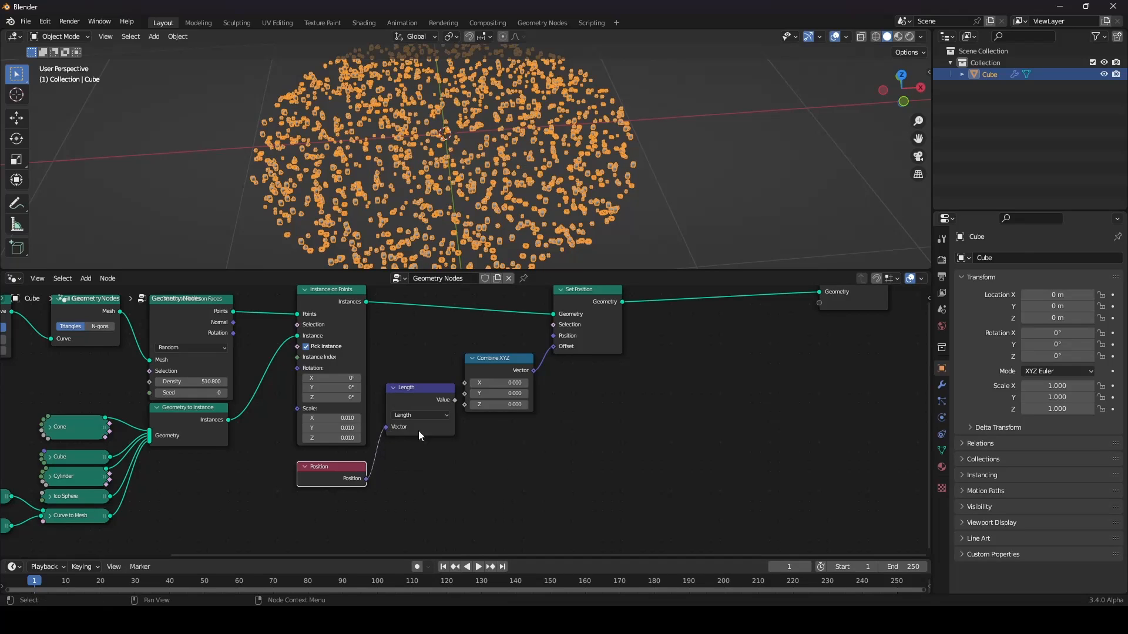
left_click_drag(429, 403, 463, 405)
scroll(449, 128, "down", 4)
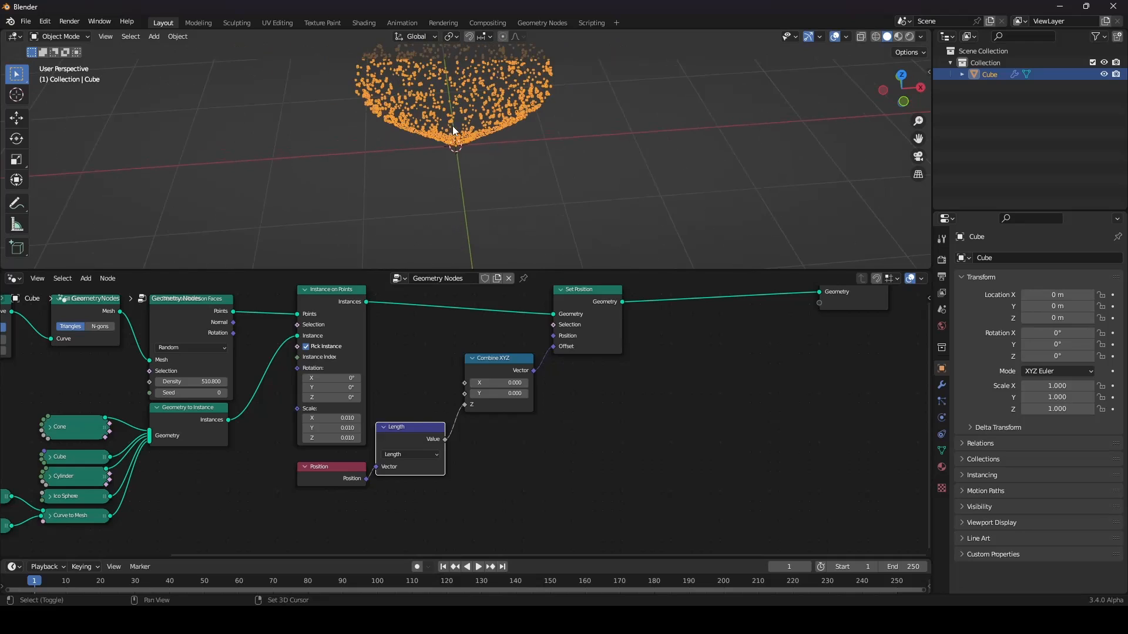
middle_click_drag(470, 165, 452, 129)
scroll(453, 129, "down", 3)
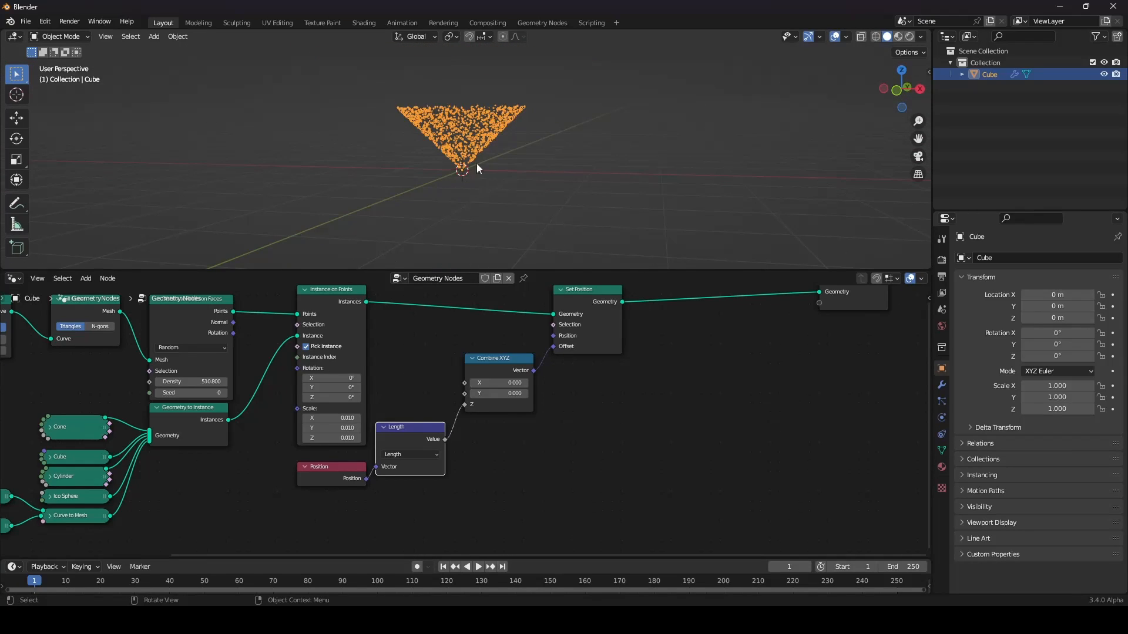
scroll(546, 371, "down", 3)
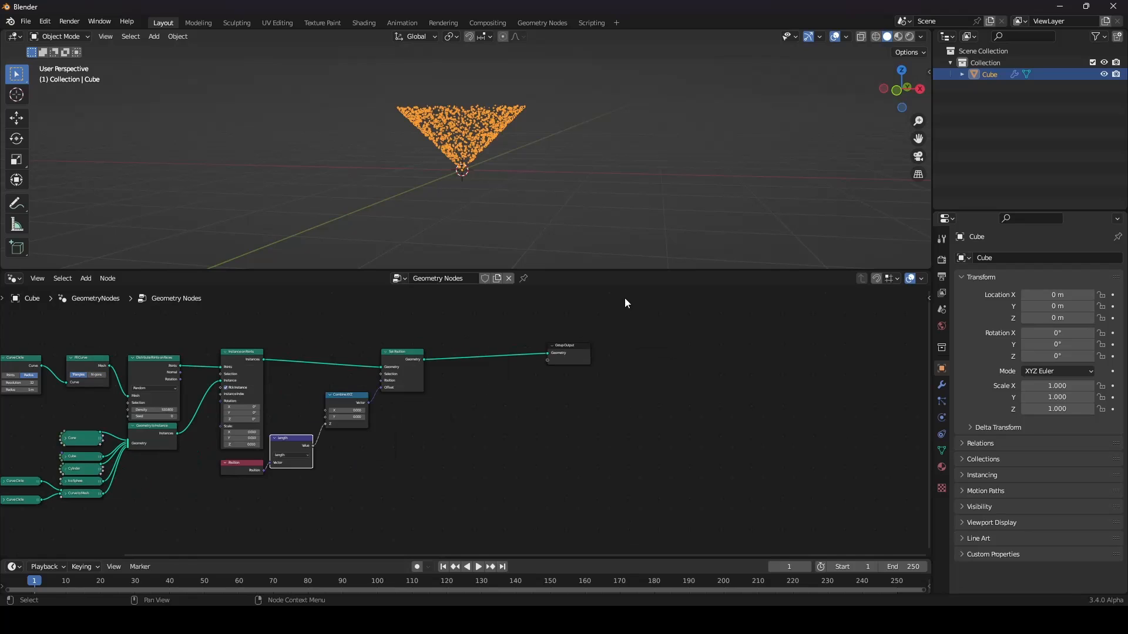
- Move the Combine XYZ, Set Position and Group Output nodes away from the Length node to make room for more nodes
left_click_drag(622, 303, 474, 419)
scroll(343, 418, "up", 6)
mouse_move(242, 473)
left_mouse_down()
mouse_move(239, 506)
mouse_move(243, 487)
left_mouse_up()
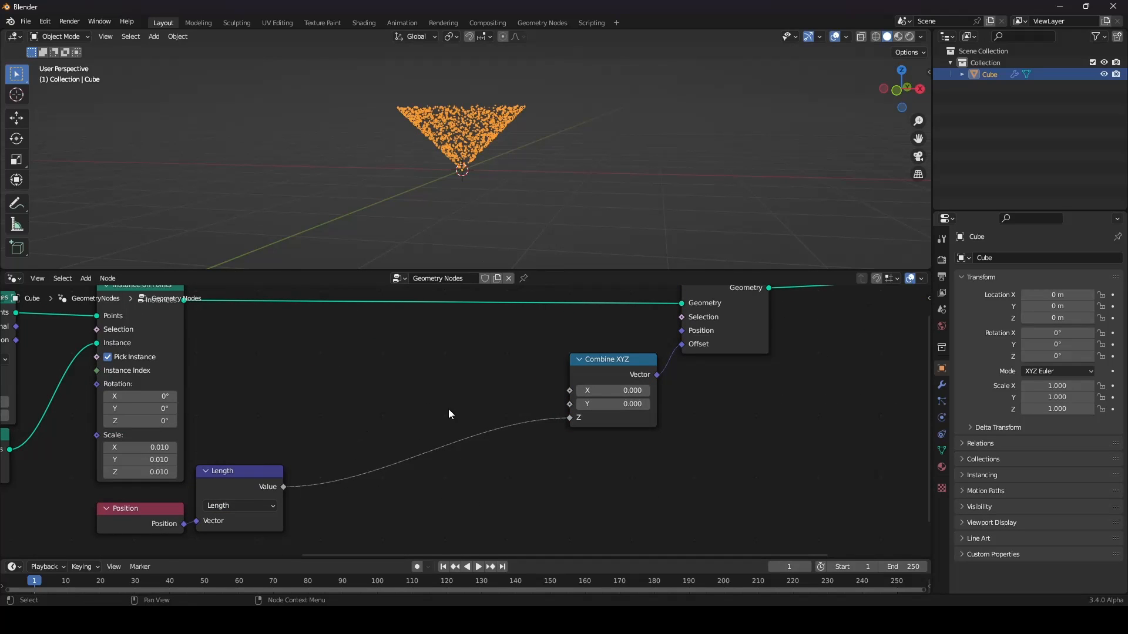
- Insert a Math node on the link between Length and Combine XYZ and set its operation to Sine
key("shift+a")
type("add")
key("Return")
left_click(459, 449)
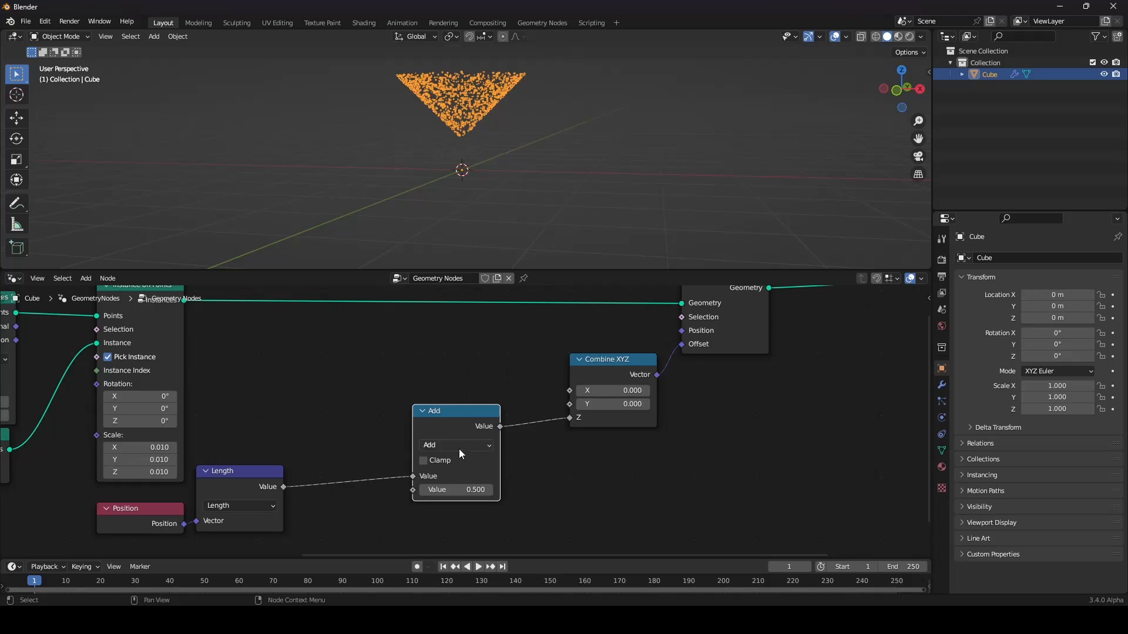
left_click(459, 449)
left_click(707, 287)
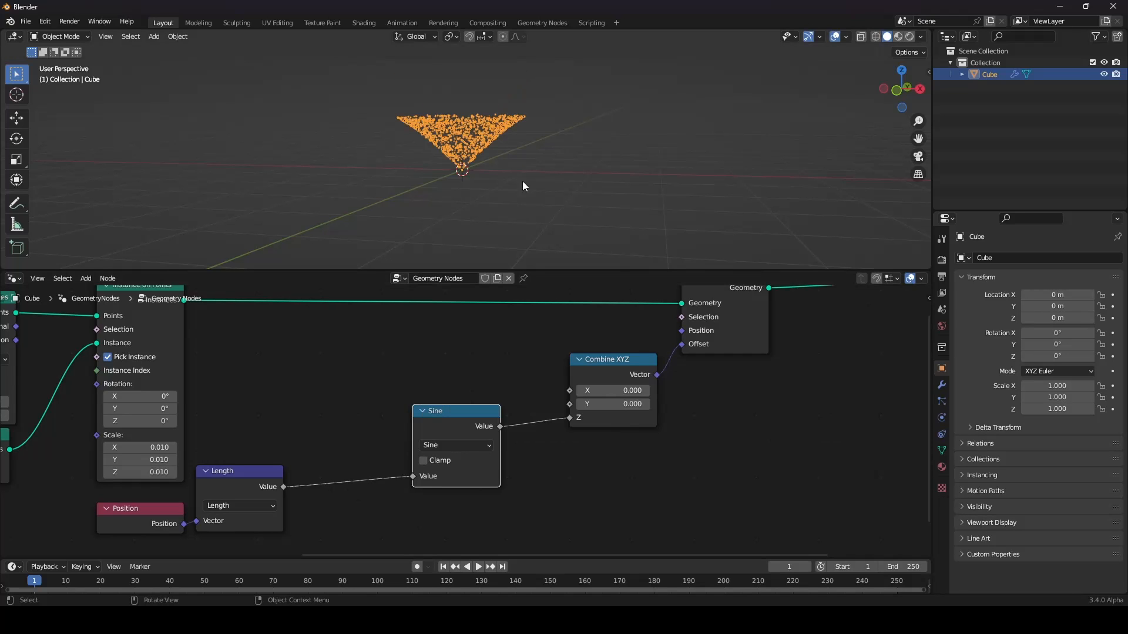
- Move the Sine node slightly lower and examine the profile of the offset instances at closer range
scroll(510, 178, "up", 5)
middle_click_drag(524, 161, 529, 190, "shift")
scroll(530, 174, "down", 3)
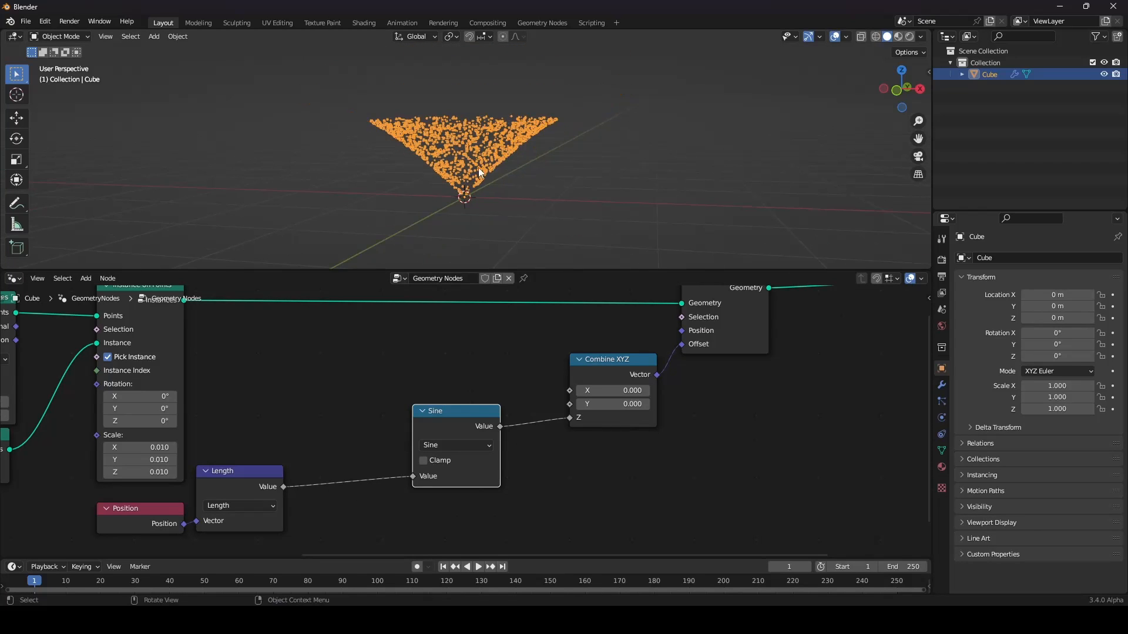
left_click_drag(470, 415, 467, 436)
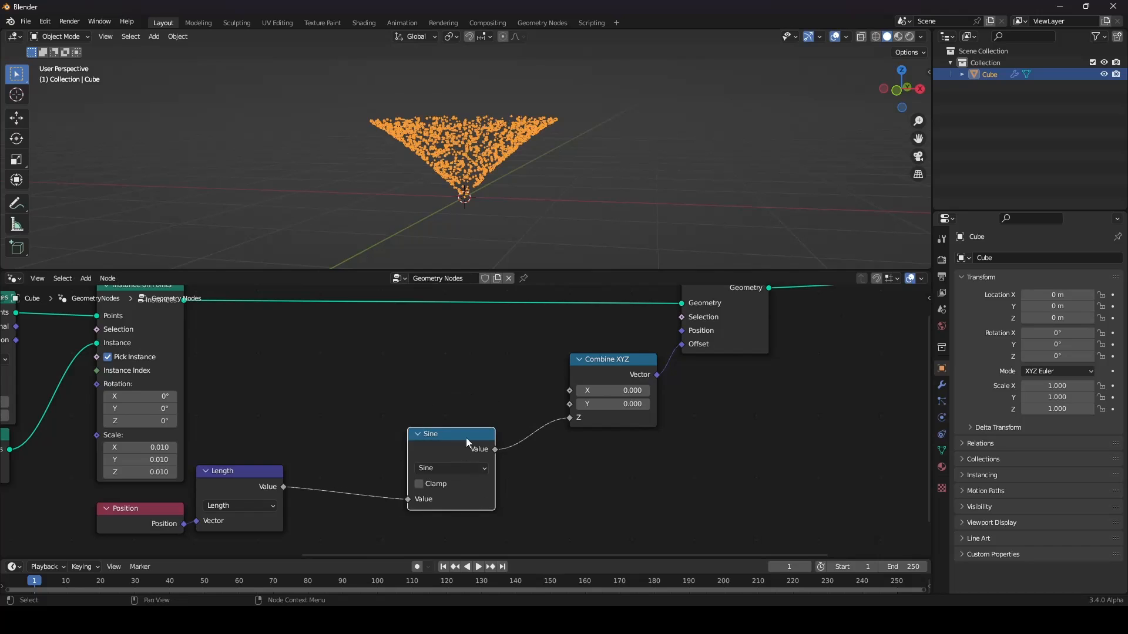
scroll(466, 436, "down", 4)
middle_click_drag(466, 436, 491, 417)
scroll(478, 416, "up", 3)
mouse_move(427, 216)
middle_mouse_down()
mouse_move(431, 237)
mouse_move(430, 214)
middle_mouse_up()
scroll(429, 214, "up", 2)
mouse_move(499, 182)
middle_mouse_down()
mouse_move(499, 164)
mouse_move(498, 176)
middle_mouse_up()
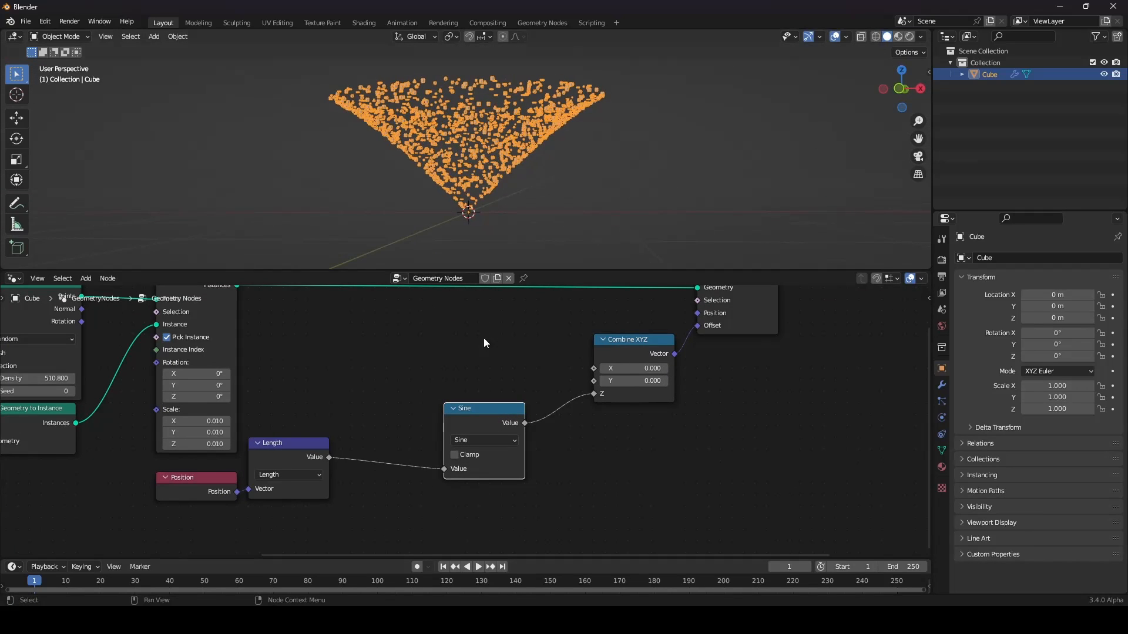
- Duplicate the Sine node onto the link between Length and Sine and change the copy's operation to Multiply
key("shift+d")
left_click(418, 425)
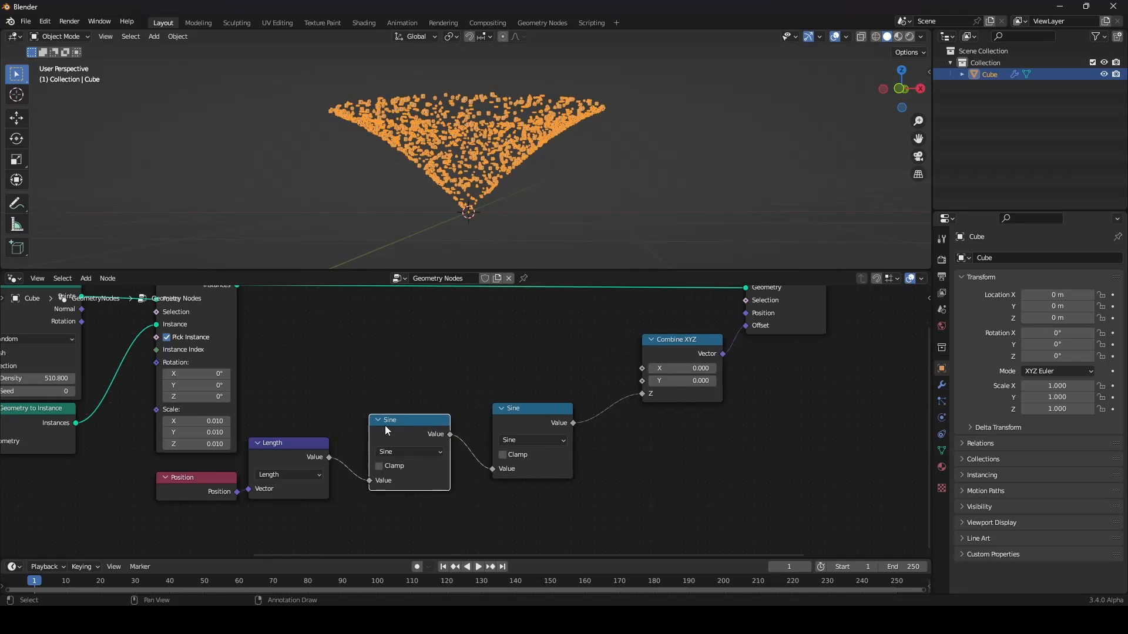
left_click(418, 451)
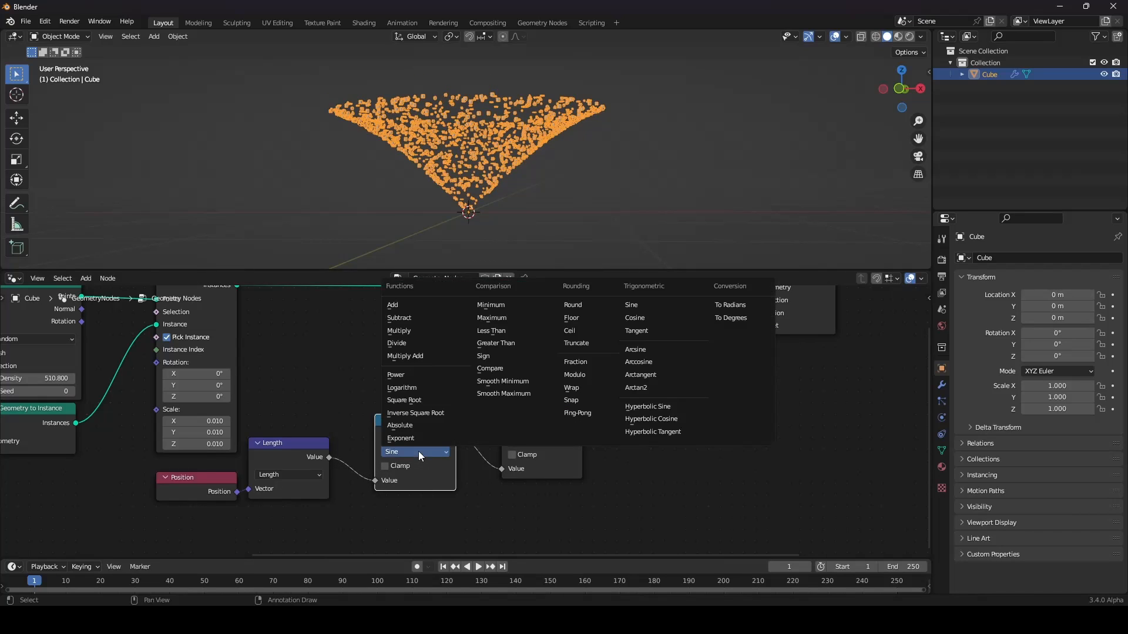
left_click(438, 329)
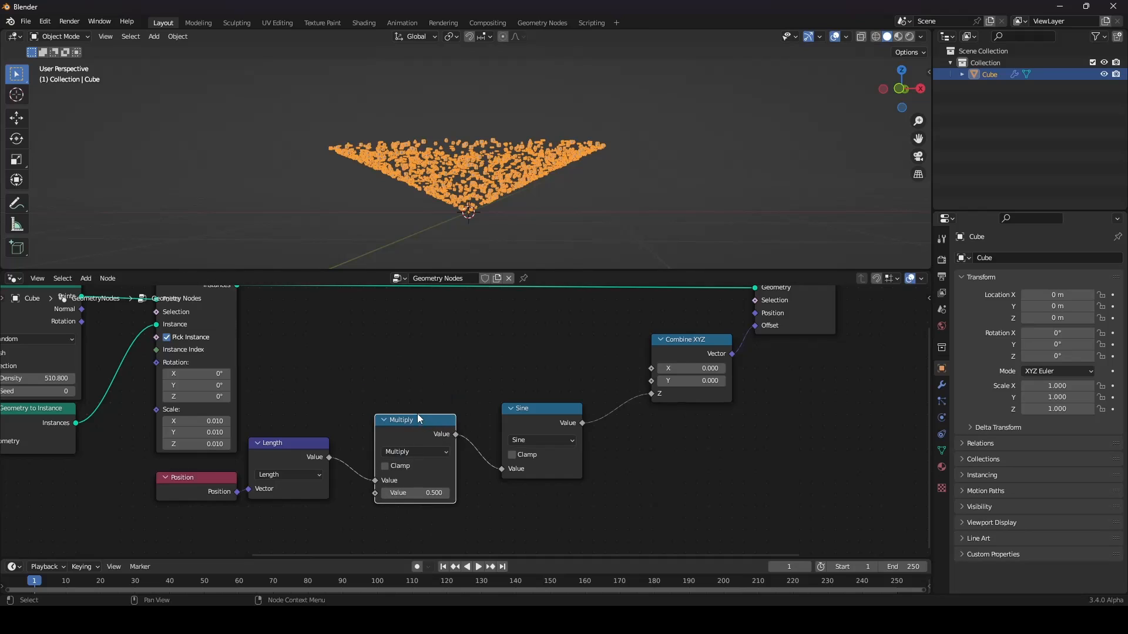
- Raise the Multiply node's value to 17.2 and view the instance waves from several angles
middle_click_drag(446, 375, 430, 364)
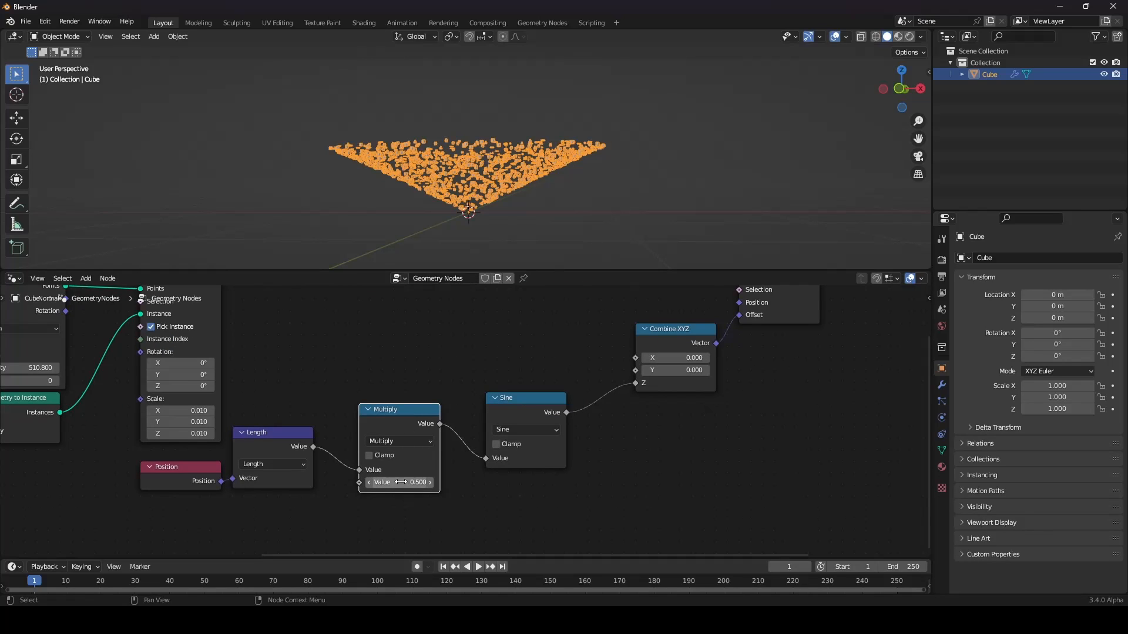
left_click_drag(399, 482, 1116, 482)
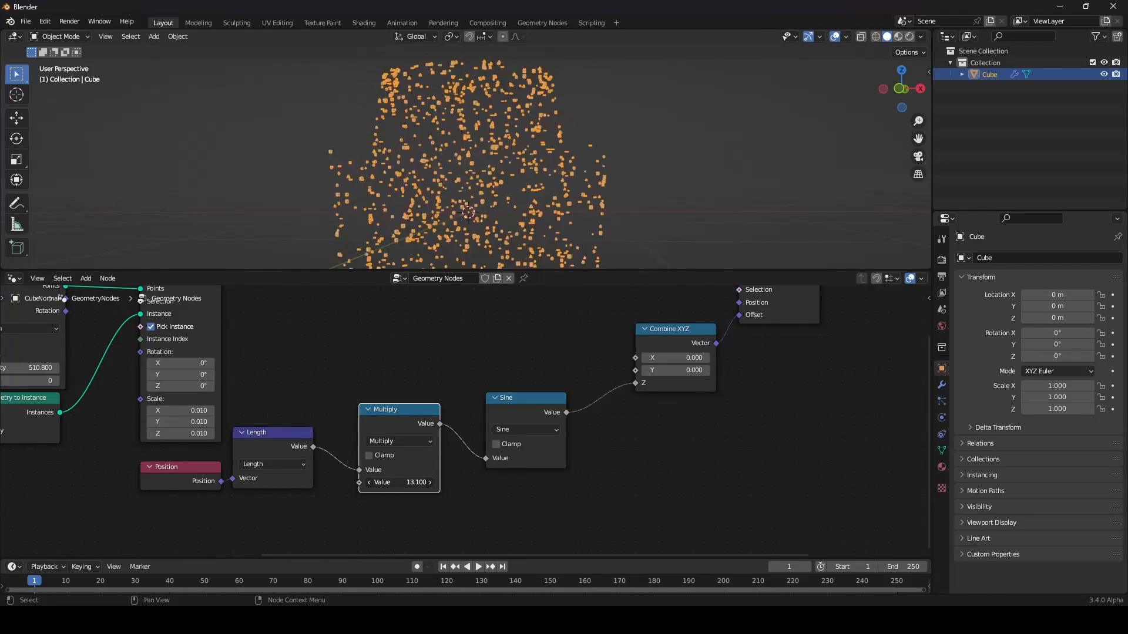
middle_click_drag(448, 191, 457, 81)
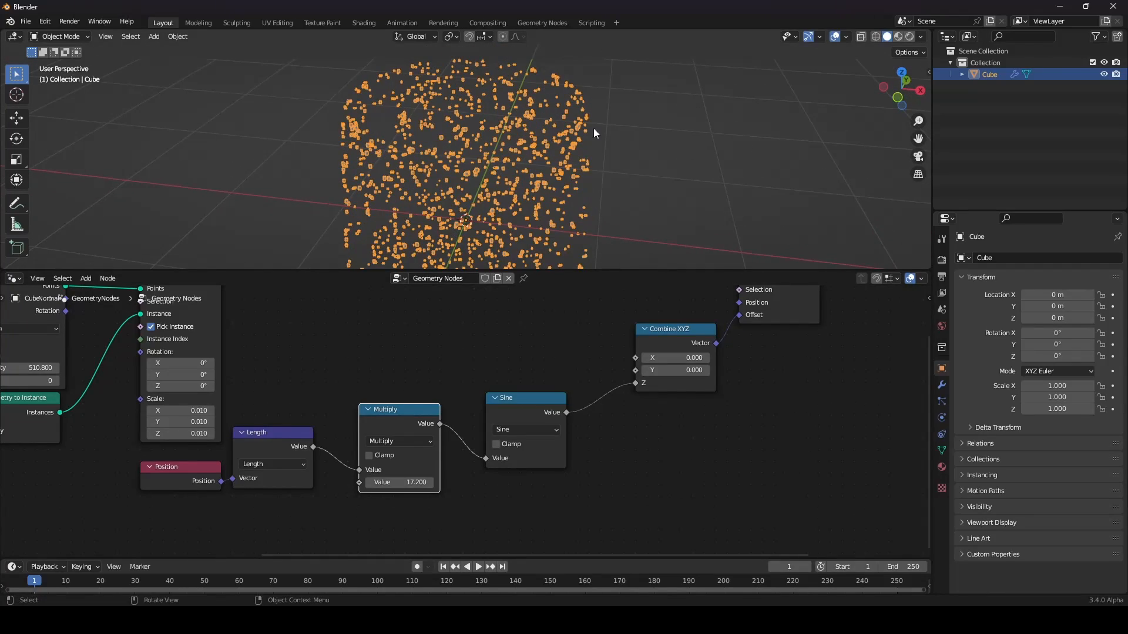
middle_click_drag(349, 88, 453, 142)
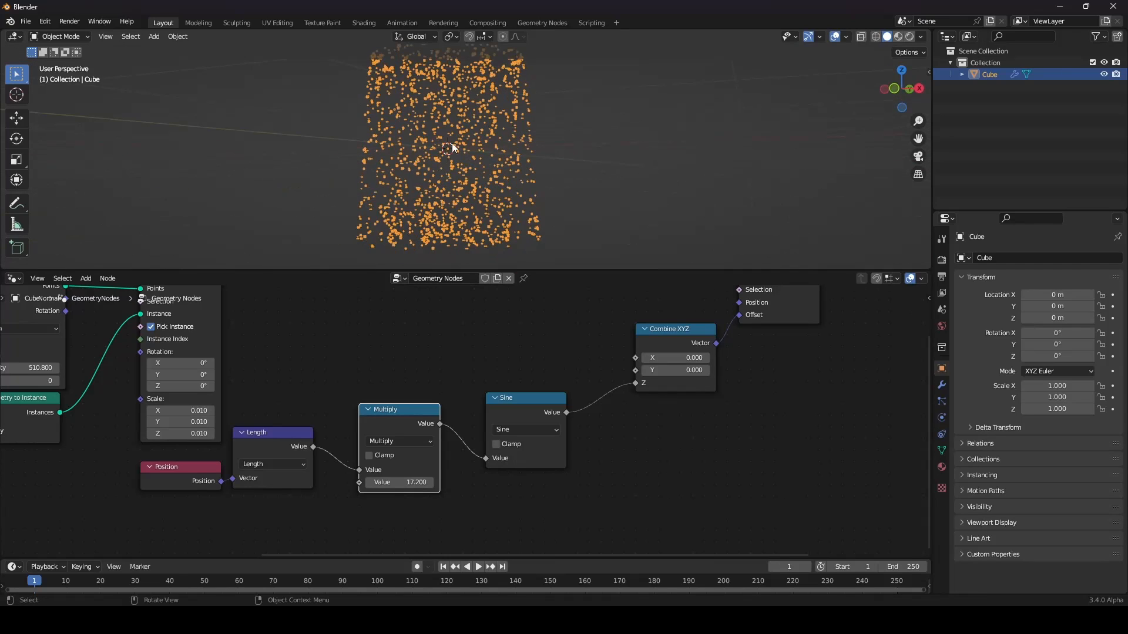
- Move Sine closer to Multiply, then insert a duplicate Multiply between Sine and Combine XYZ with a value of 0.1
left_click_drag(512, 414, 489, 437)
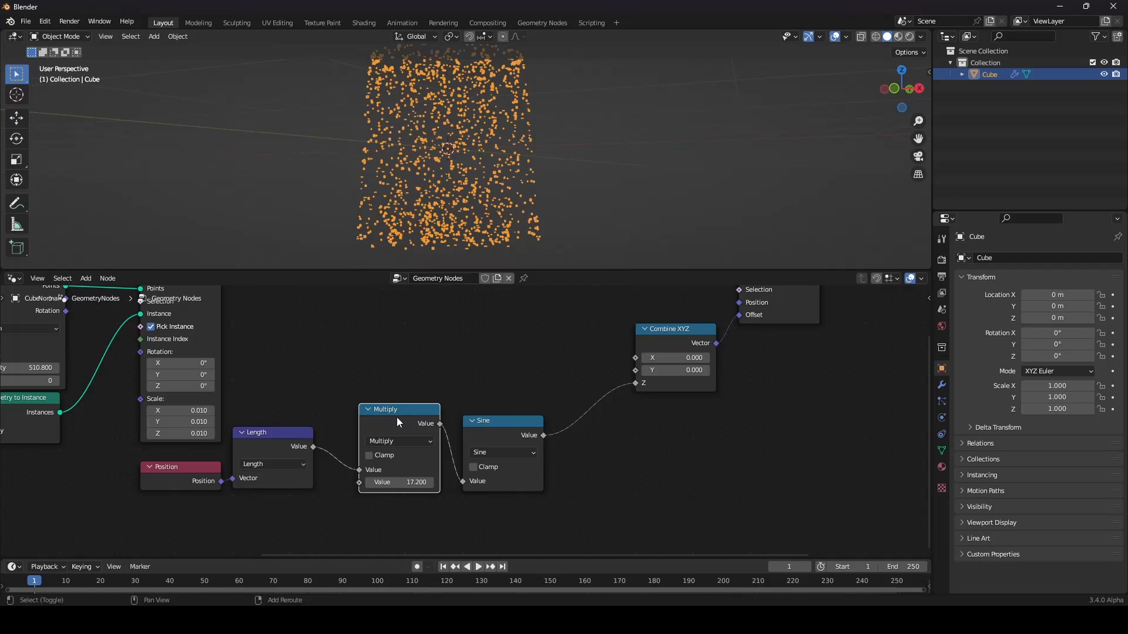
key("shift+d")
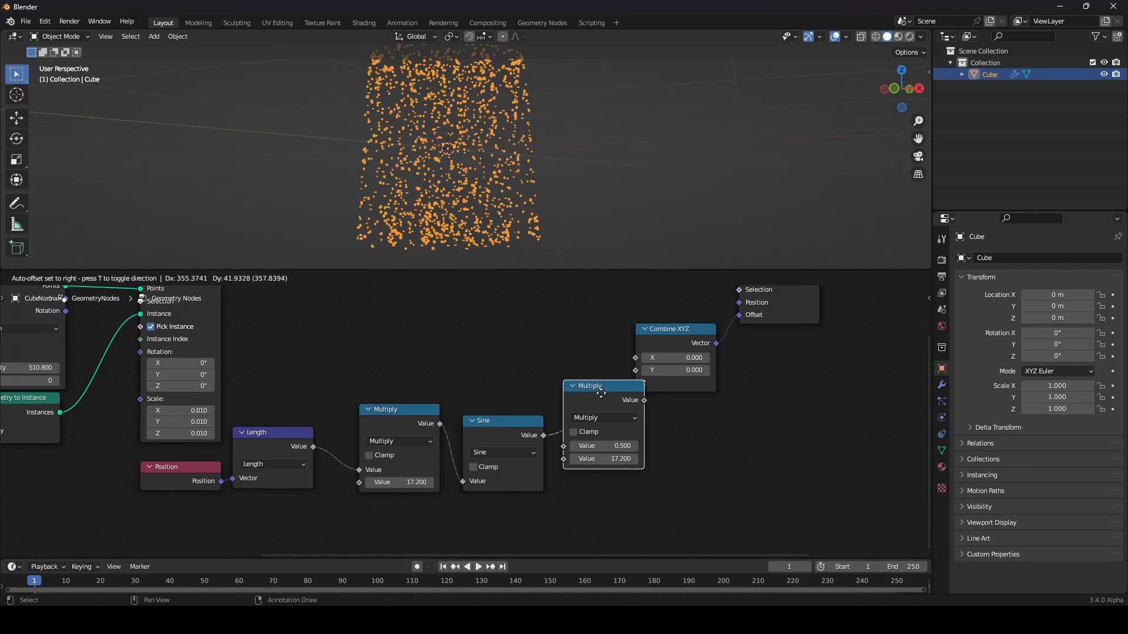
left_click(604, 392)
middle_click_drag(611, 391, 551, 372)
scroll(552, 372, "up", 1)
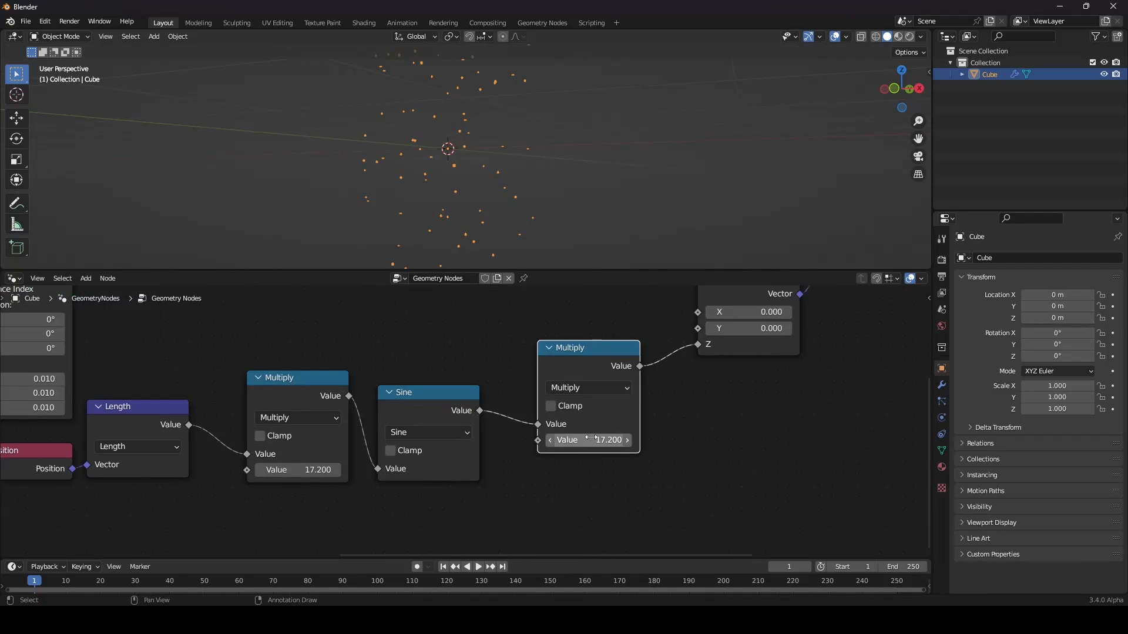
key("Return")
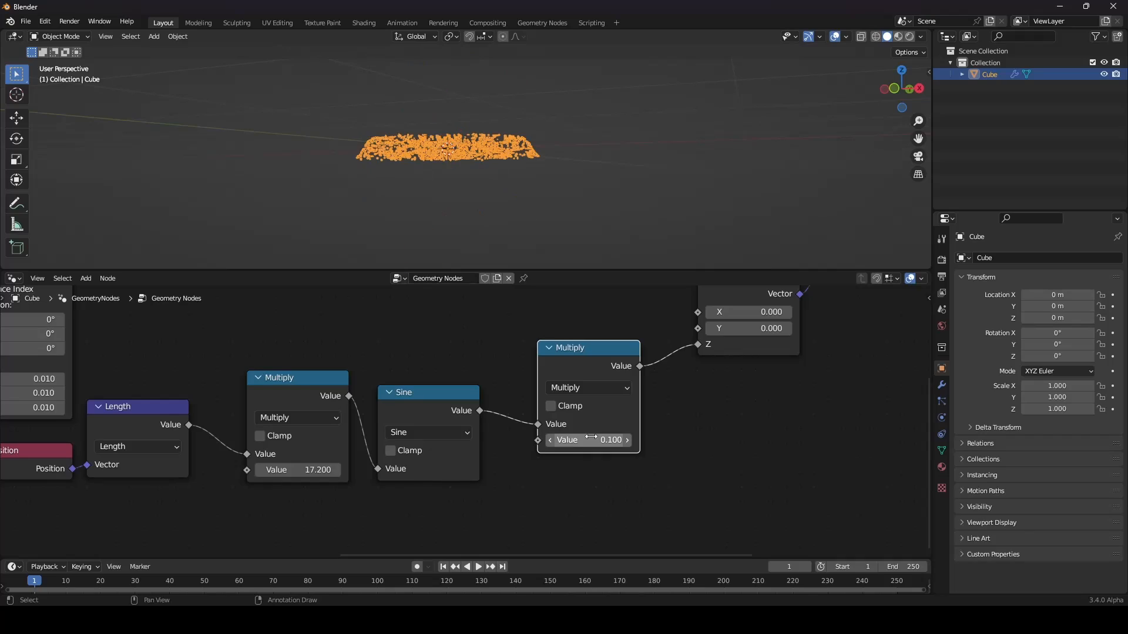
- Examine the rippled disc from several angles, testing the second Multiply's value and running the timeline playback
scroll(477, 196, "up", 3)
middle_click_drag(477, 196, 499, 237)
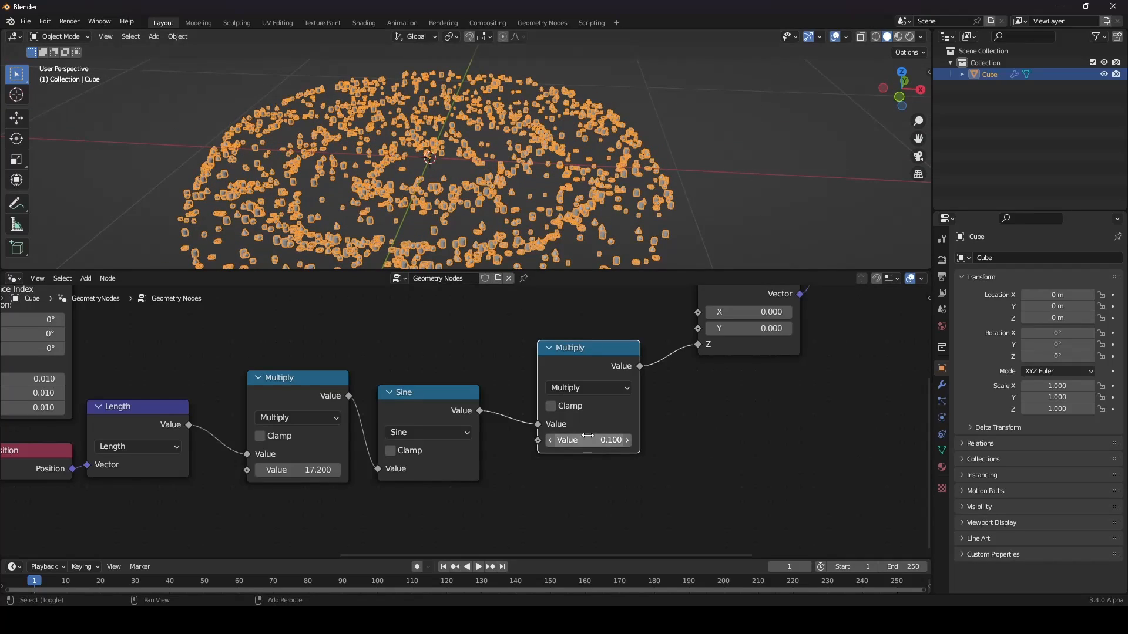
left_click_drag(588, 440, 573, 440)
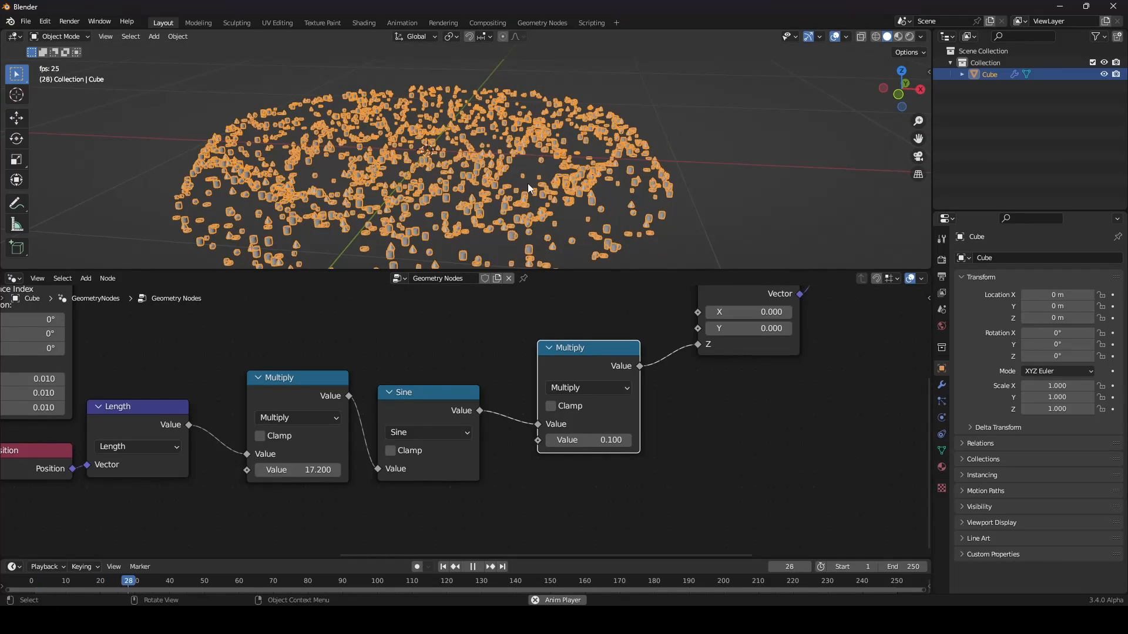
key("space")
scroll(516, 164, "down", 3)
middle_click_drag(509, 153, 518, 129)
scroll(520, 198, "up", 4)
scroll(531, 174, "down", 2)
- Set the value of the Multiply node before Sine to 12 and the one after Sine to 0.05
mouse_move(298, 470)
left_mouse_down()
mouse_move(256, 470)
mouse_move(296, 469)
left_mouse_up()
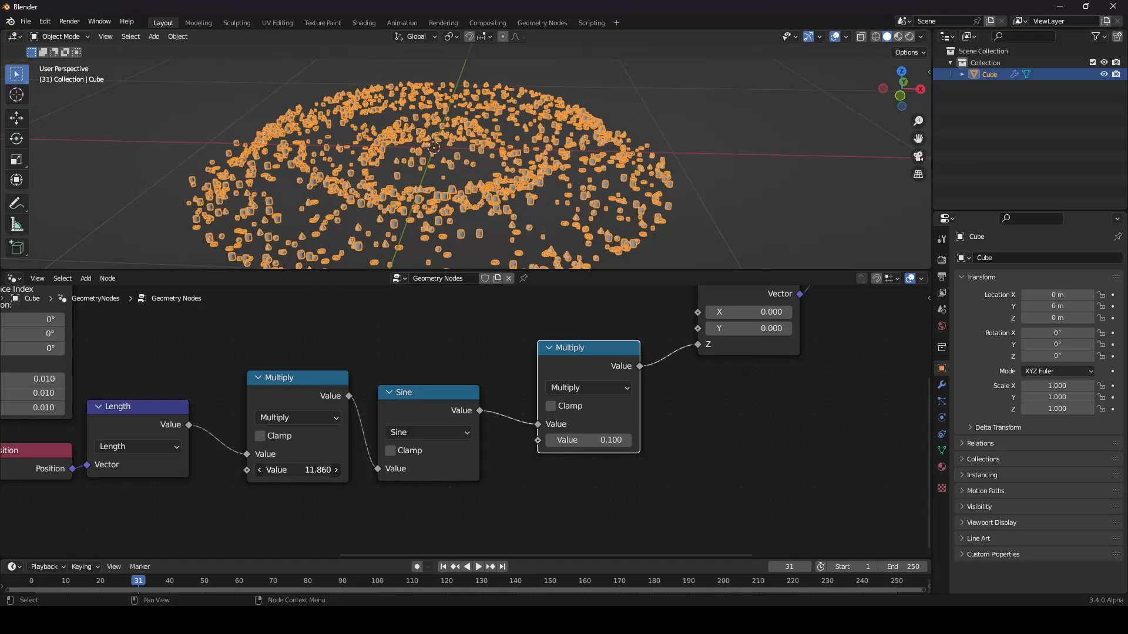
type("12")
key("Return")
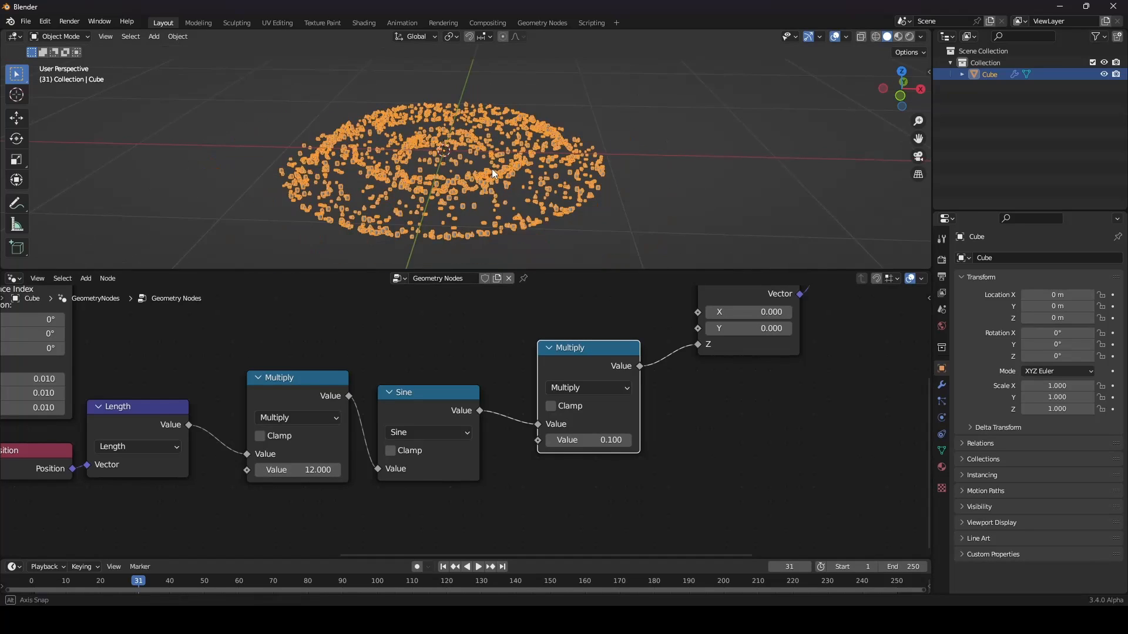
left_click(591, 440)
type("0.1")
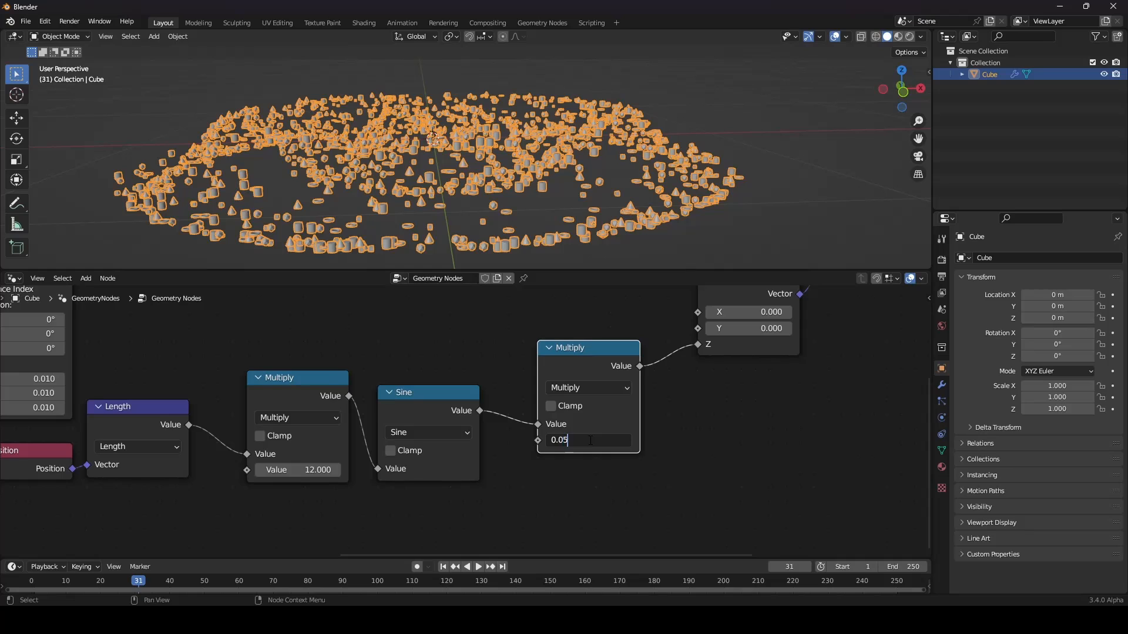
key("Return")
middle_click_drag(712, 246, 619, 157)
- Look over the whole node tree, play the animation briefly, and examine the rippled disc up close
scroll(402, 441, "down", 4)
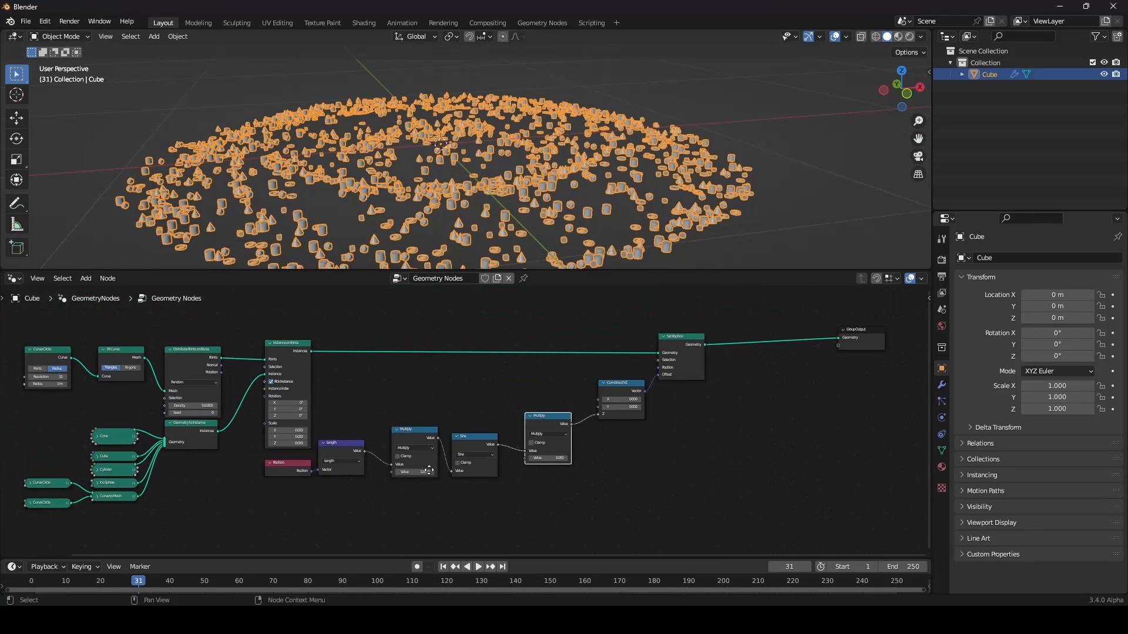
scroll(460, 406, "down", 2)
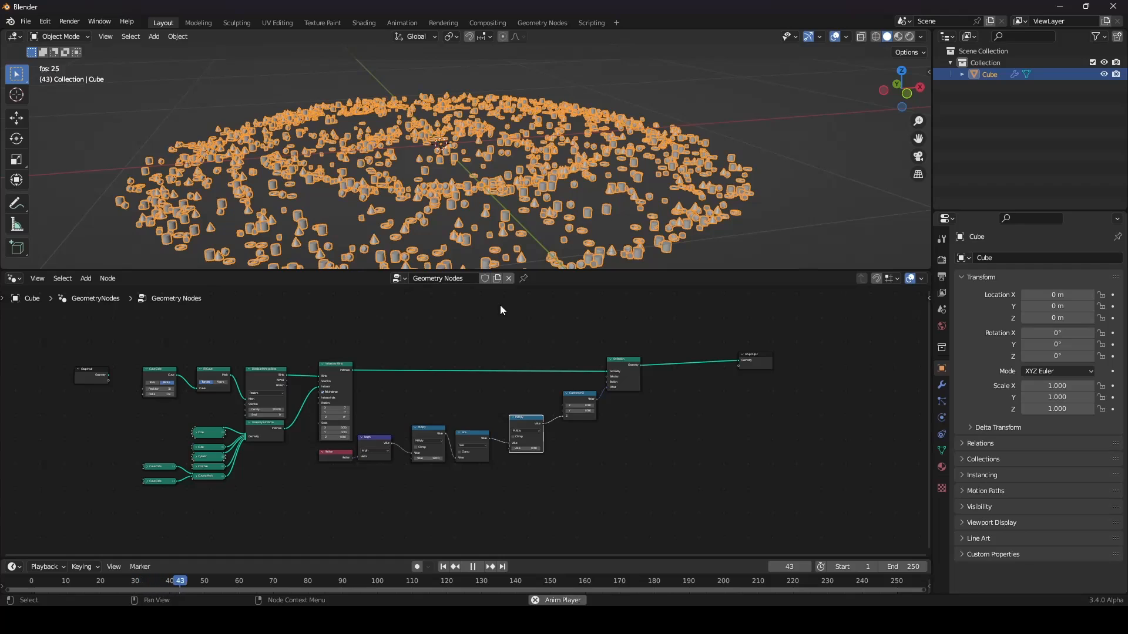
key("space")
middle_click_drag(535, 183, 562, 164)
scroll(569, 187, "up", 3)
scroll(510, 381, "up", 3)
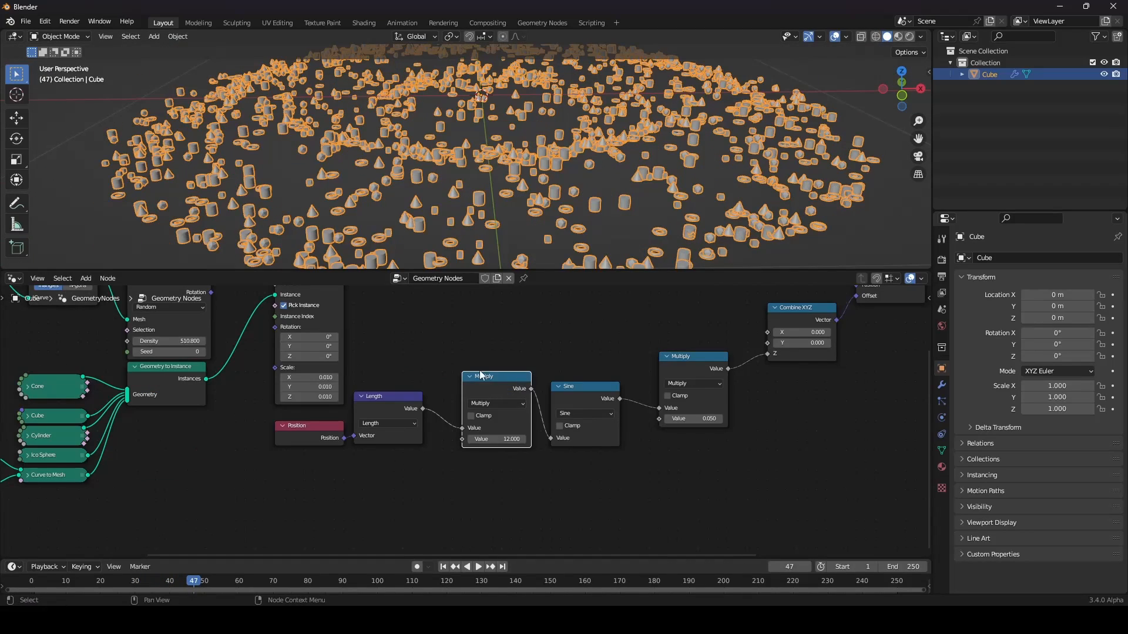
- Insert a duplicate of the Multiply node between Length and the existing Multiply, and change its operation to Add
key("shift+d")
left_click(484, 446)
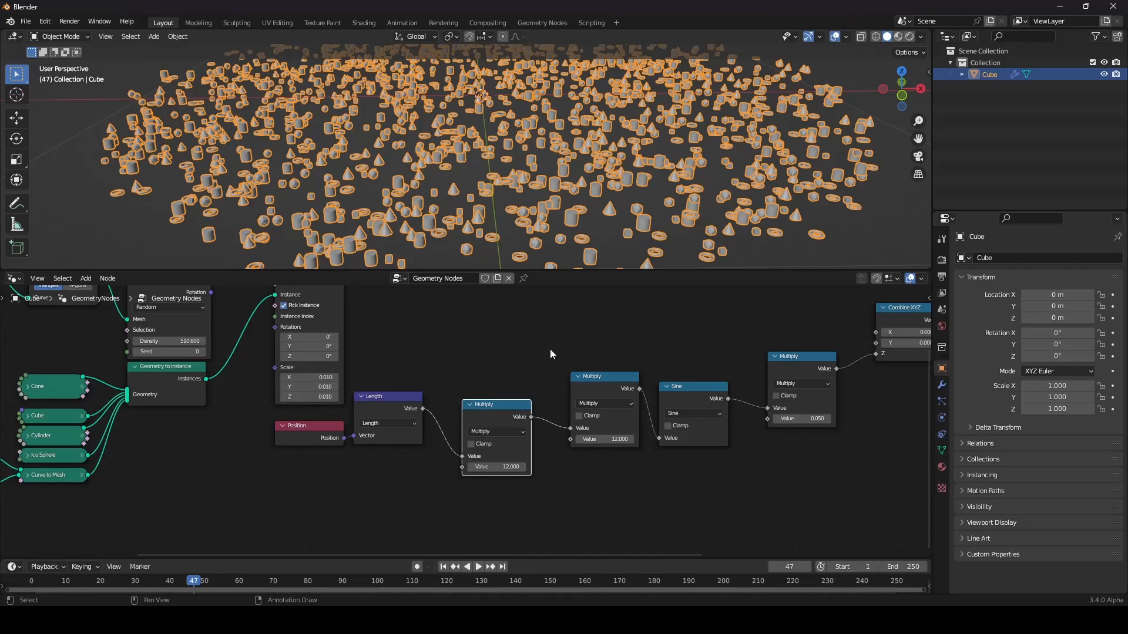
scroll(514, 178, "down", 5)
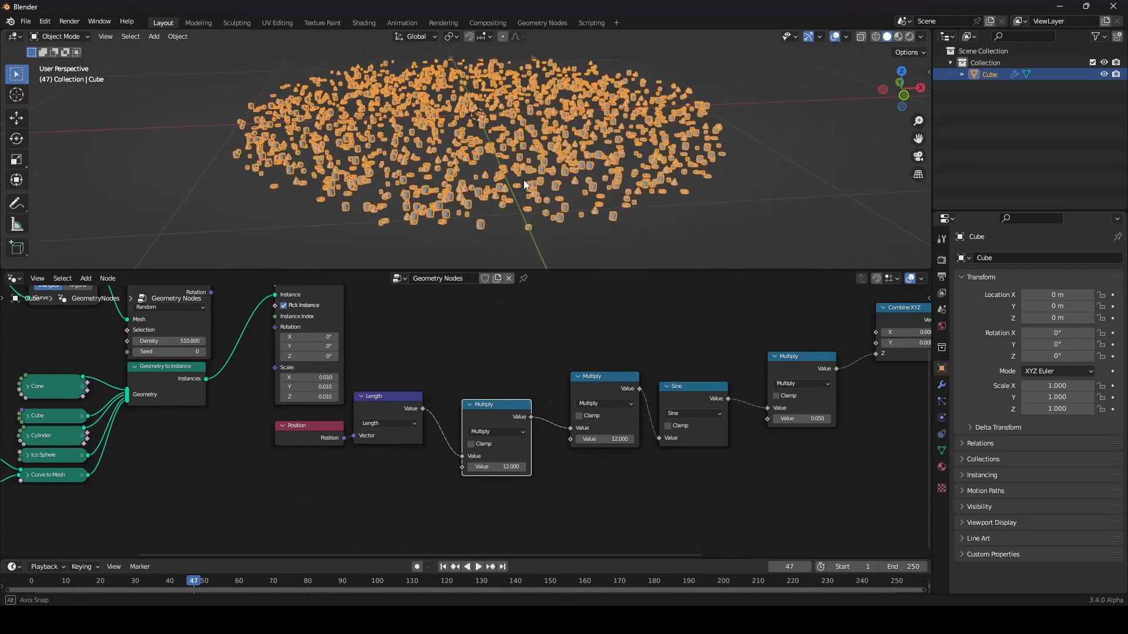
scroll(515, 182, "up", 2)
left_click(505, 432)
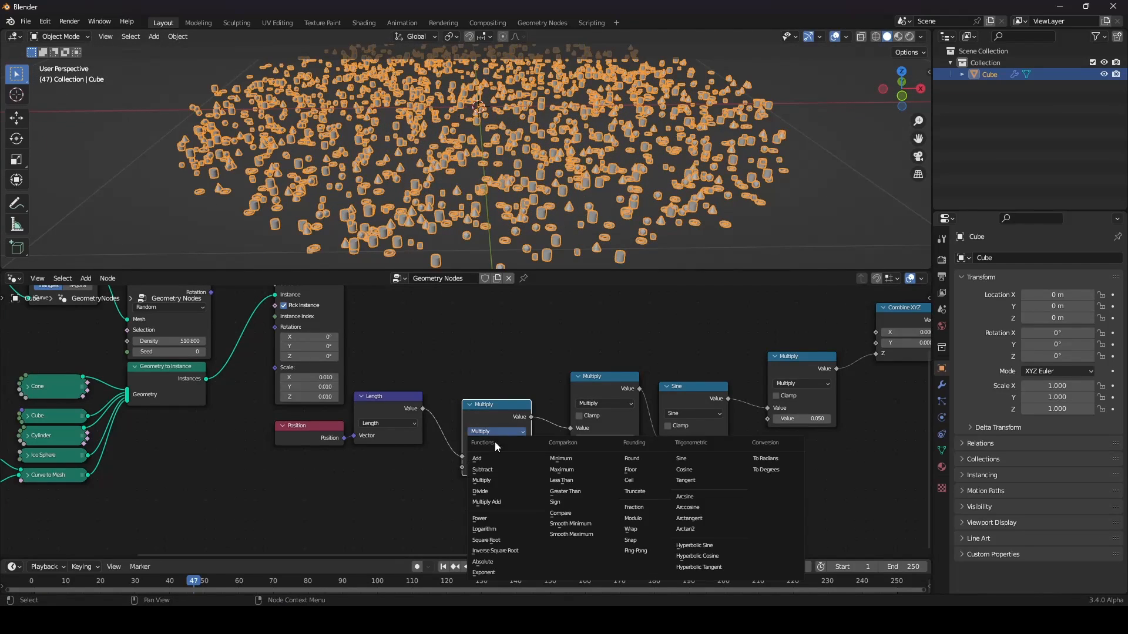
left_click(491, 458)
- Test shifting the ripple by changing the Add node's value to 14.4
left_click_drag(486, 467, 496, 467)
left_click_drag(496, 467, 495, 467)
scroll(471, 420, "down", 3)
middle_click_drag(481, 403, 490, 386)
scroll(490, 386, "up", 3)
scroll(490, 386, "up", 1)
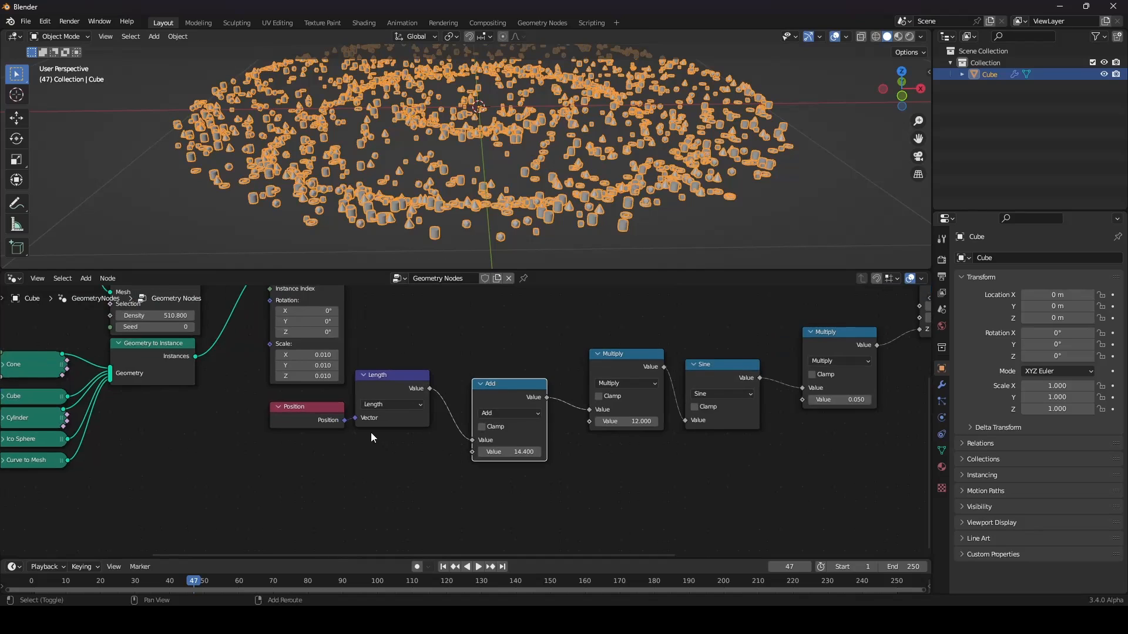
- Add a Scene Time node, connect its Seconds output to the Add node's second Value, and play the animation briefly
key("shift+a")
left_click(330, 326)
type("sce")
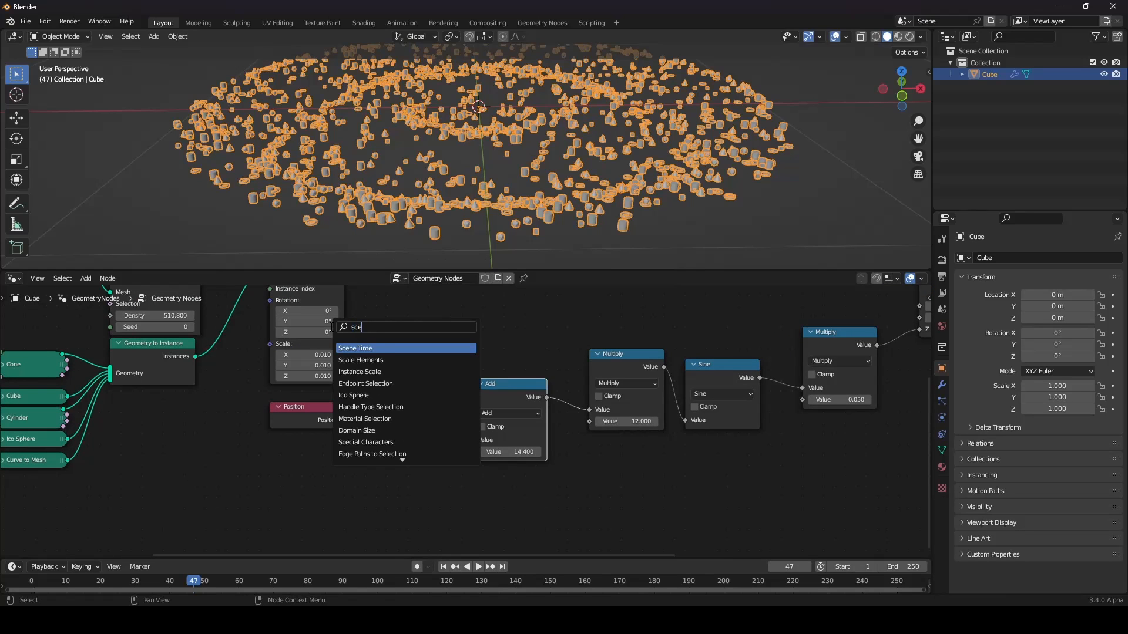
left_click(386, 348)
left_click(317, 473)
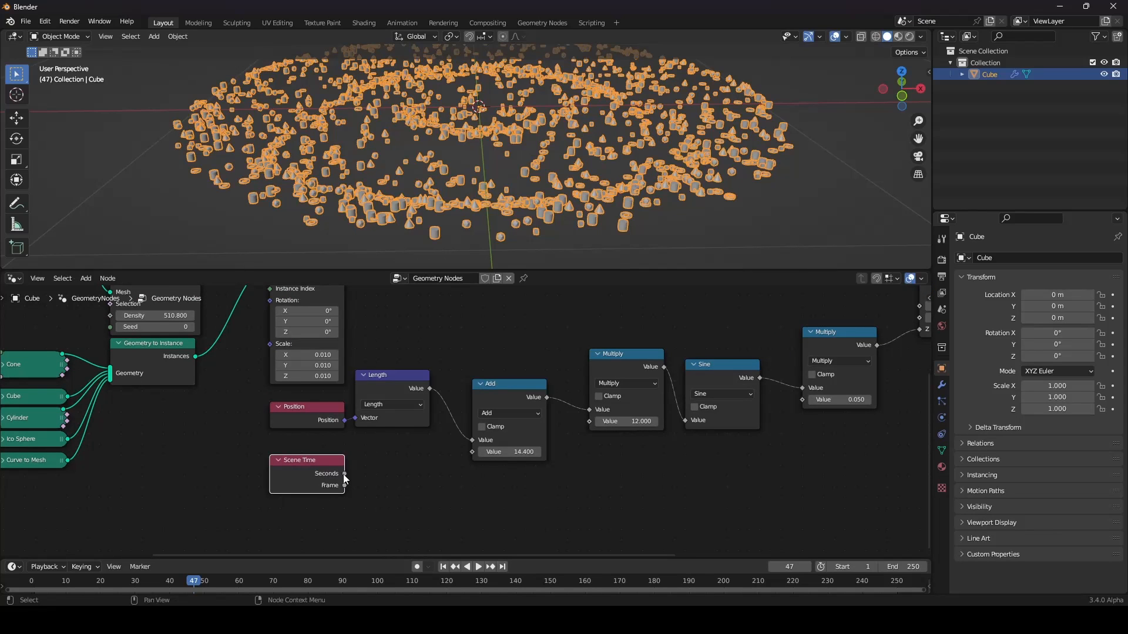
left_click_drag(343, 474, 472, 452)
key("space")
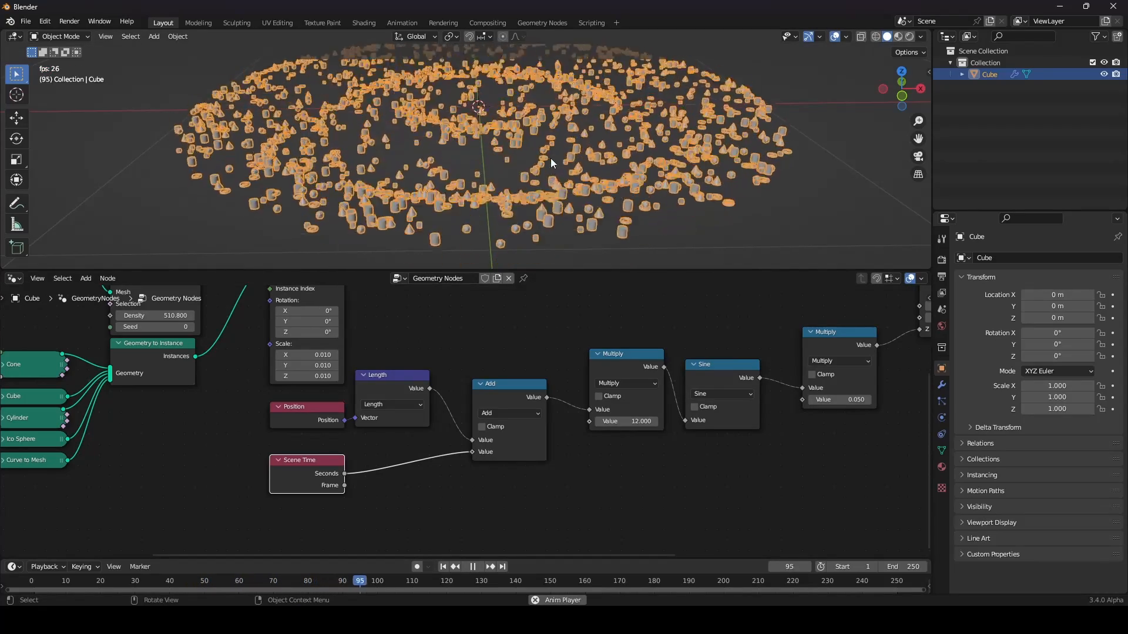
key("space")
- Insert a duplicate Multiply node between Scene Time and Add with a value of 0.3, and preview the animation
middle_click_drag(541, 234, 556, 166)
scroll(573, 332, "down", 3)
middle_click_drag(569, 344, 542, 323)
scroll(579, 330, "up", 3)
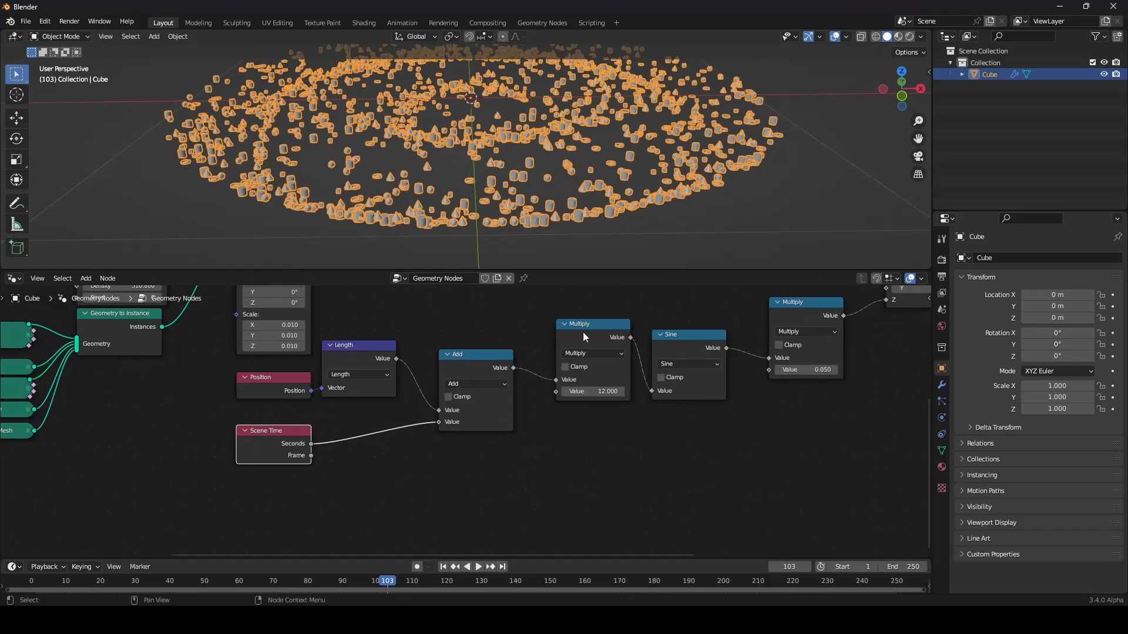
left_click(583, 333)
key("shift+d")
left_click(356, 441)
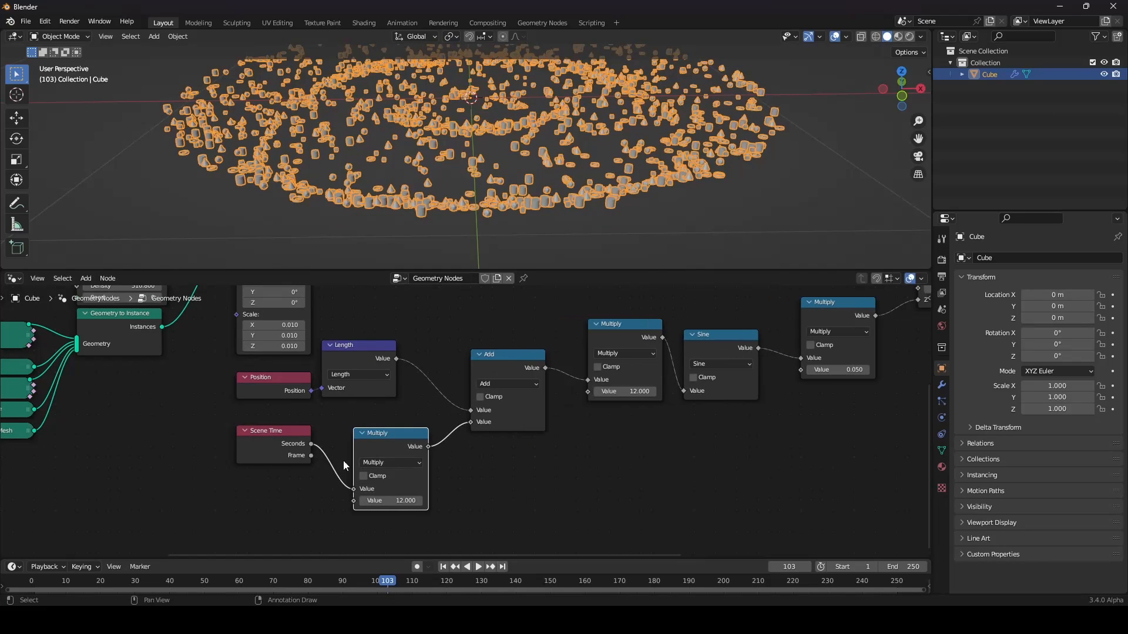
double_click(387, 499)
type("0.3")
key("Return")
key("space")
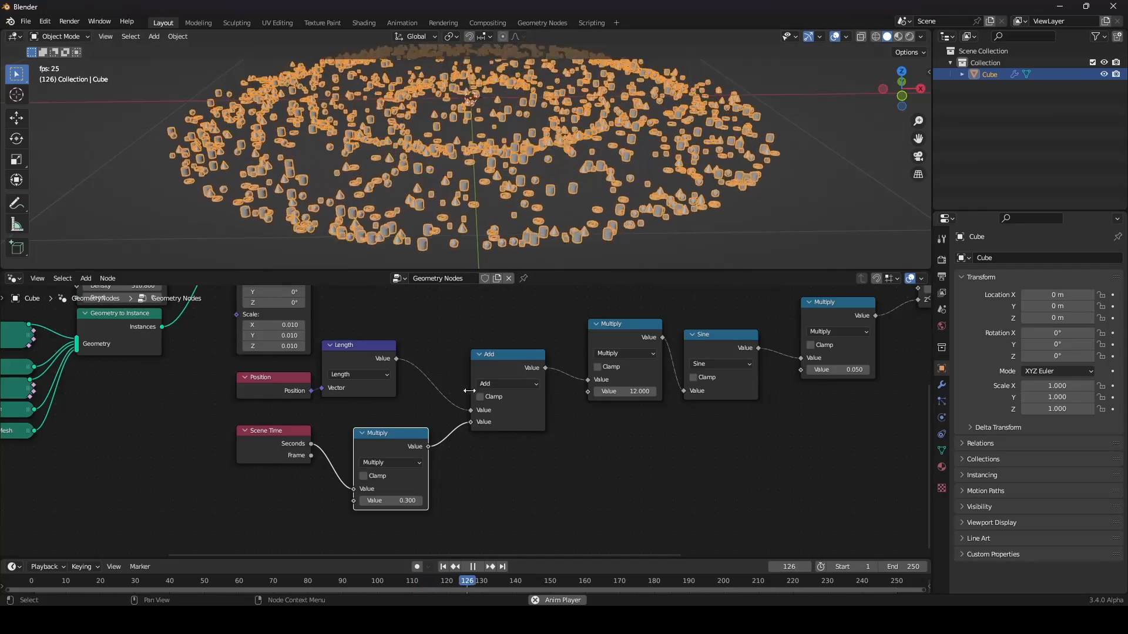
key("space")
- Try a value of 0.1 in the Multiply node after Scene Time and play the animation
double_click(401, 501)
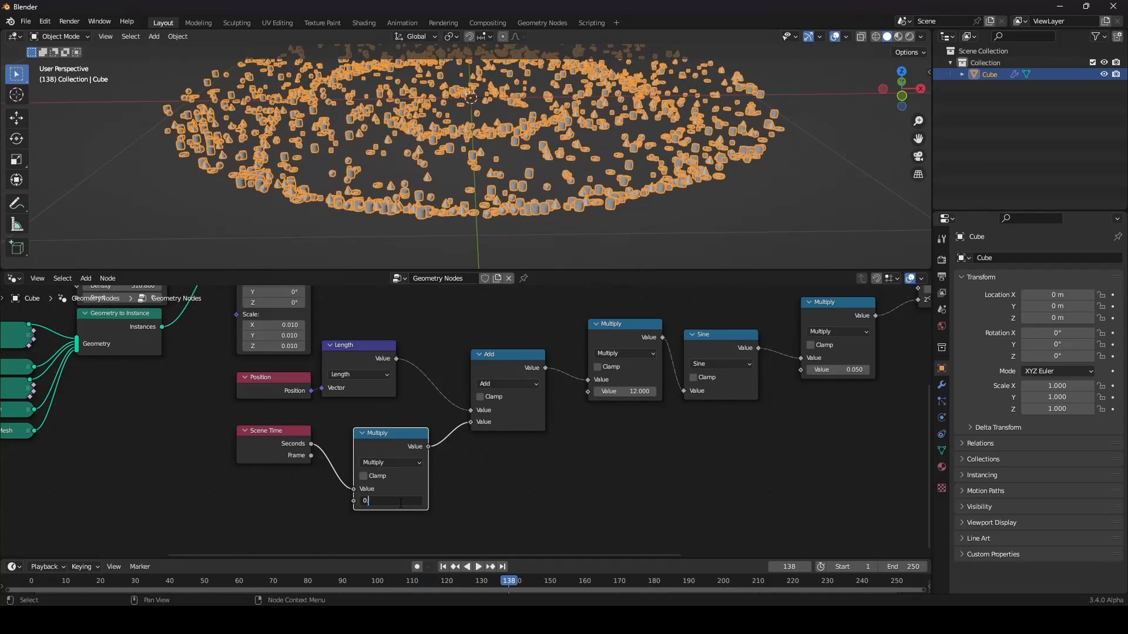
type(".1")
key("Return")
key("space")
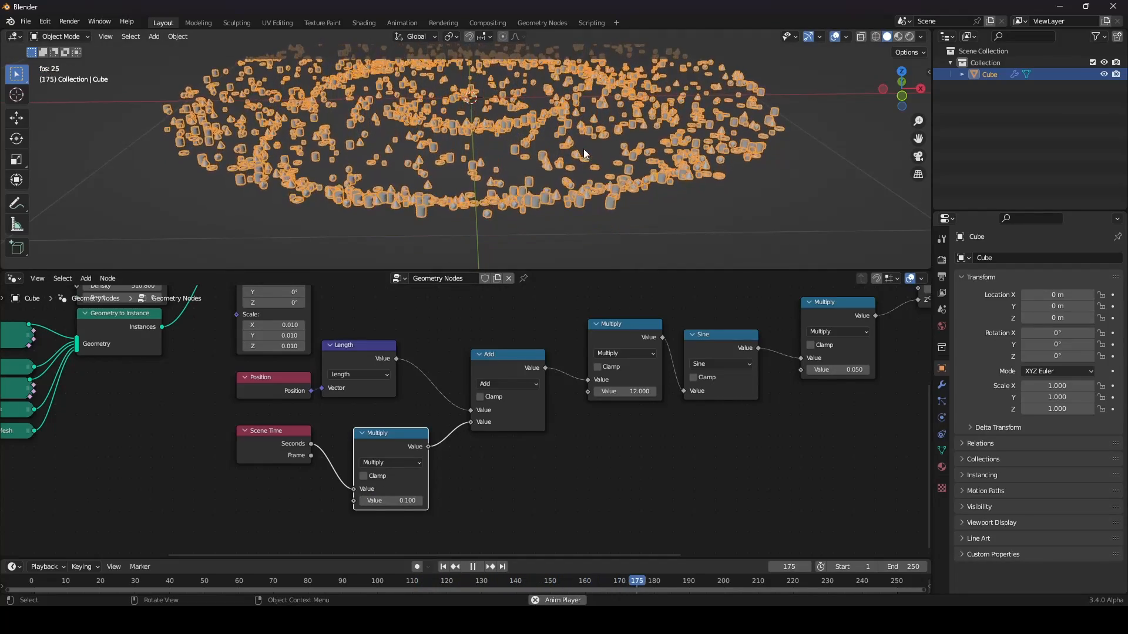
- Set the value of the Multiply node after Scene Time to 0.15 and watch the animated ripple
double_click(392, 501)
type("0.15")
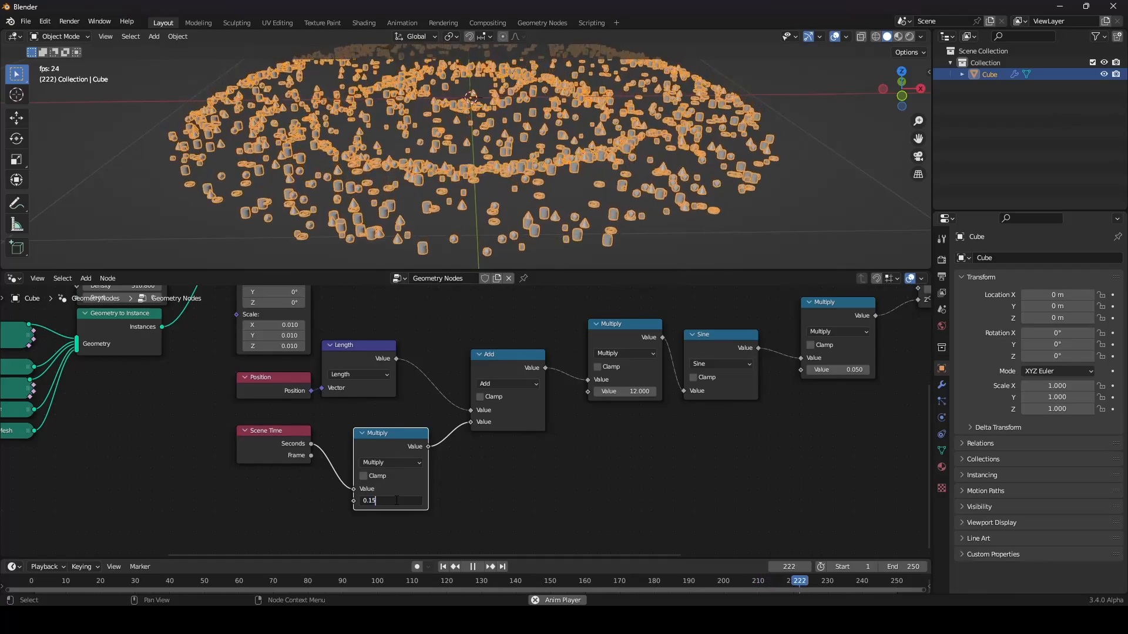
key("Return")
middle_click_drag(527, 126, 512, 178, "shift")
key("space")
- Increase the density of Distribute Points on Faces to 1684.1
scroll(545, 174, "down", 2)
scroll(583, 421, "down", 5)
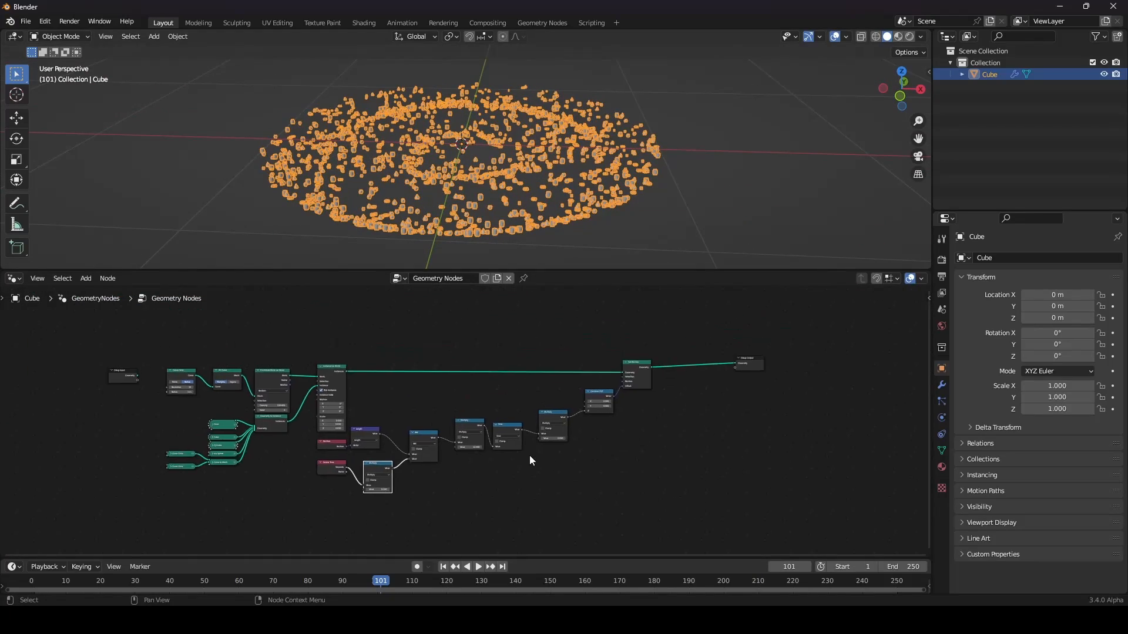
scroll(530, 456, "up", 4)
scroll(544, 203, "up", 4)
middle_click_drag(539, 221, 554, 213)
scroll(554, 214, "down", 2)
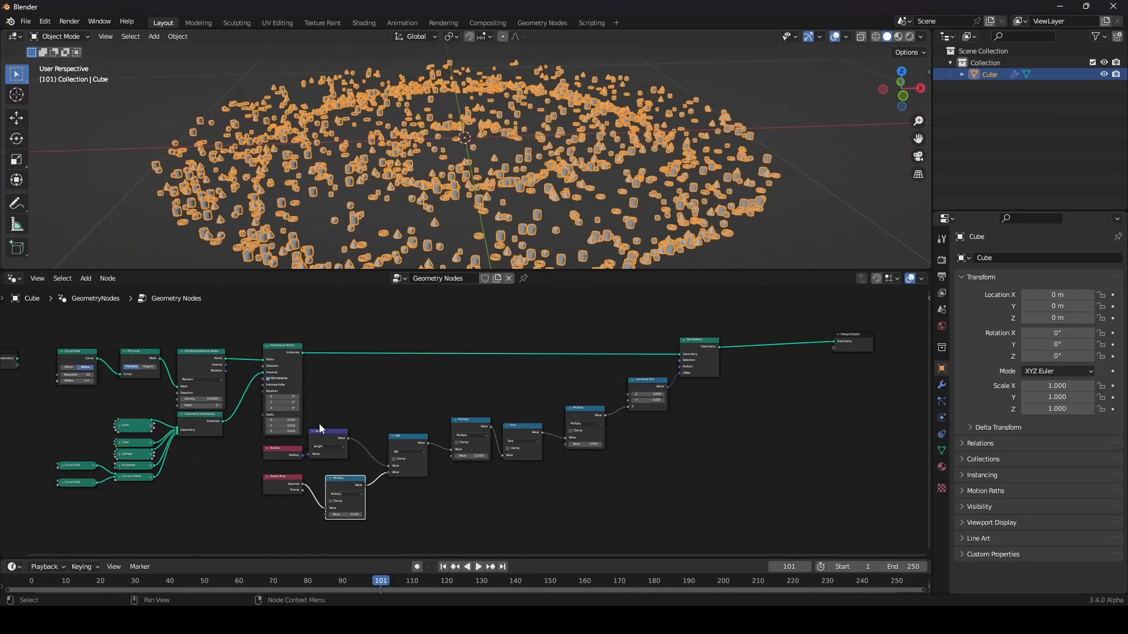
middle_click_drag(319, 430, 498, 450)
scroll(464, 429, "up", 6)
left_click_drag(318, 416, 573, 416)
scroll(408, 154, "down", 3)
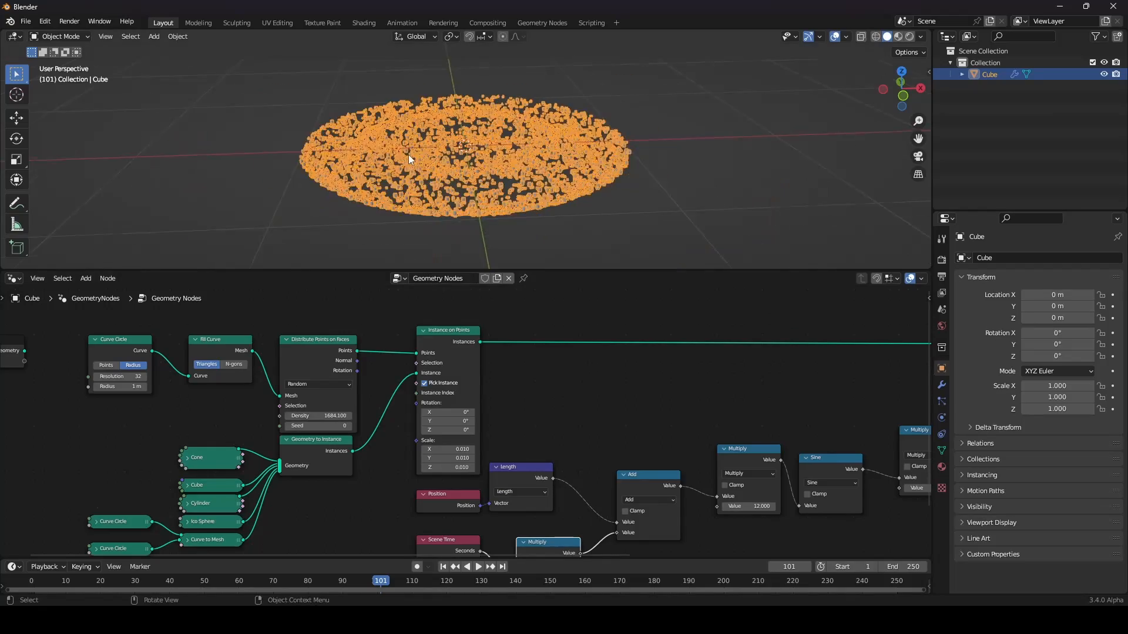
- Play the animation of the denser disc and examine the ripple and the node tree
mouse_move(407, 154)
middle_mouse_down()
mouse_move(446, 196)
mouse_move(411, 149)
middle_mouse_up()
scroll(412, 149, "up", 6)
key("space")
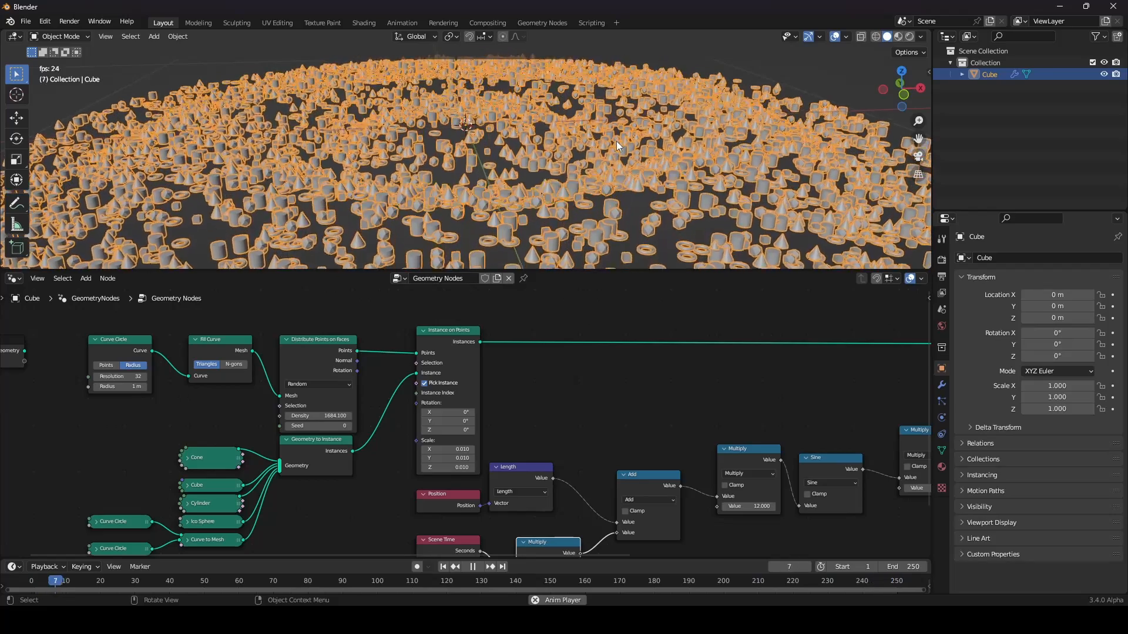
scroll(615, 140, "down", 5)
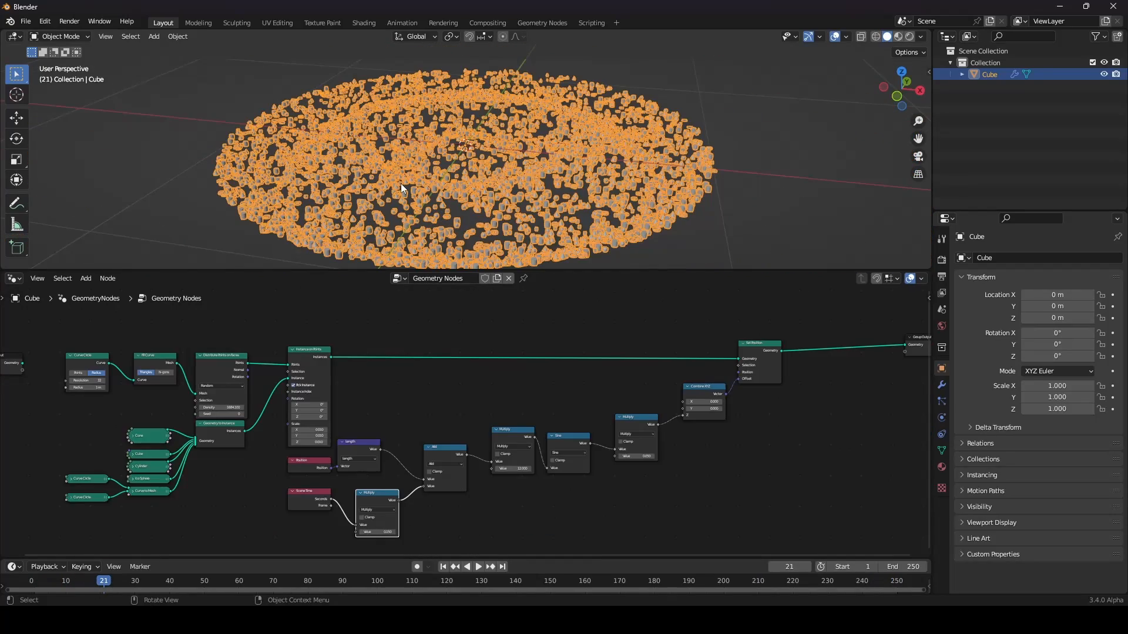
middle_click_drag(649, 403, 561, 397)
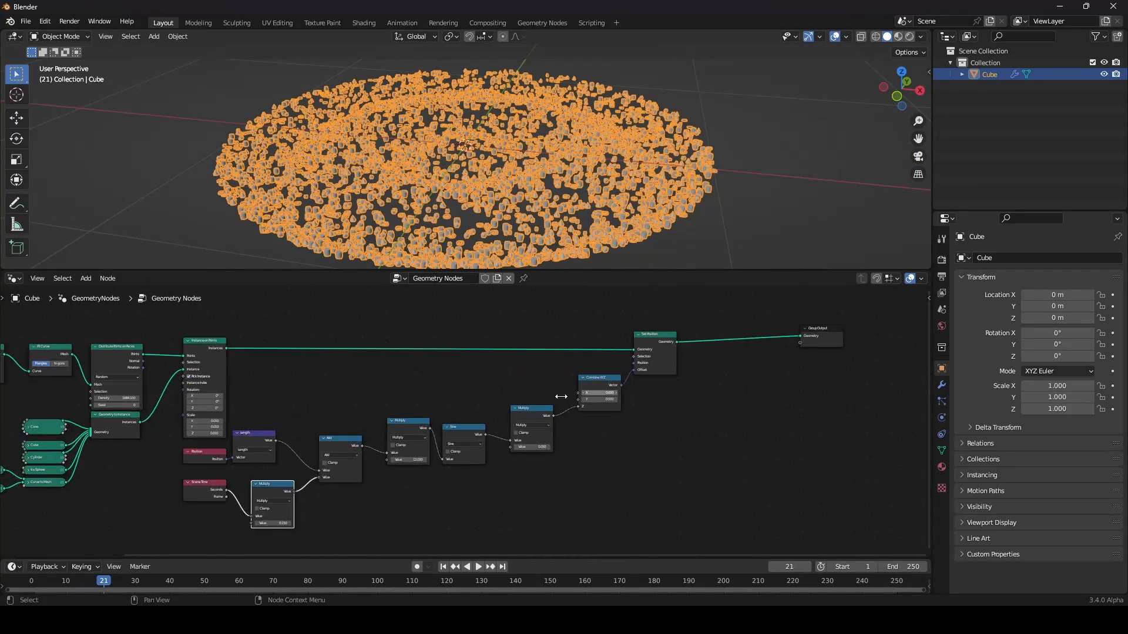
scroll(561, 397, "up", 1)
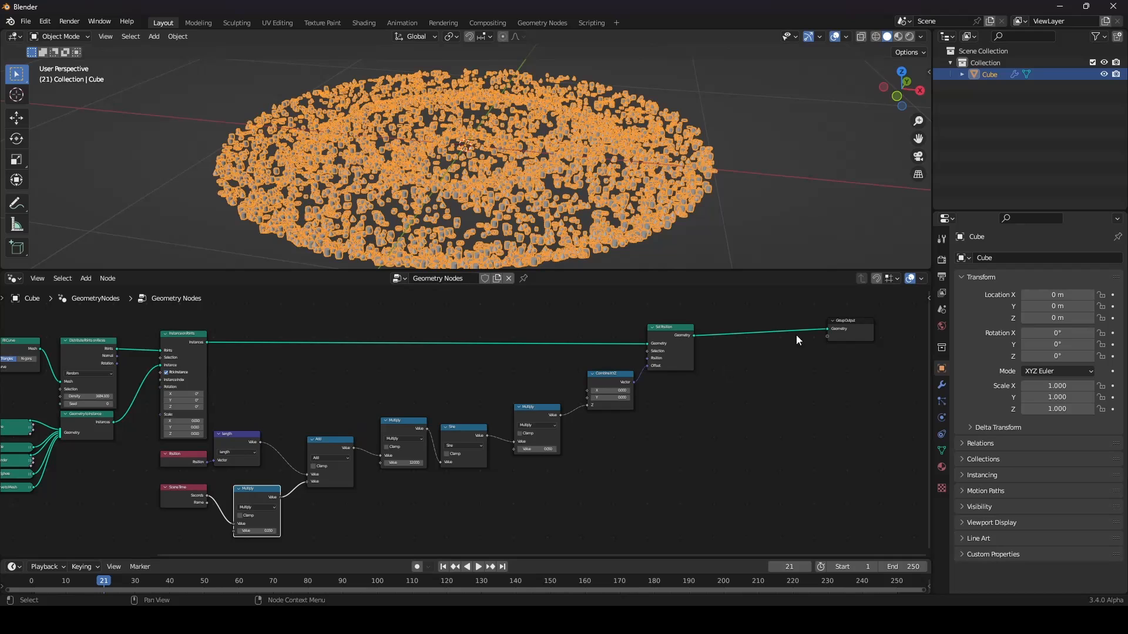
mouse_move(657, 196)
middle_mouse_down("shift")
mouse_move(674, 192)
mouse_move(661, 189)
middle_mouse_up("shift")
- Enable Bloom in the Eevee render settings and show the viewport in rendered shading without overlays
left_click(942, 262)
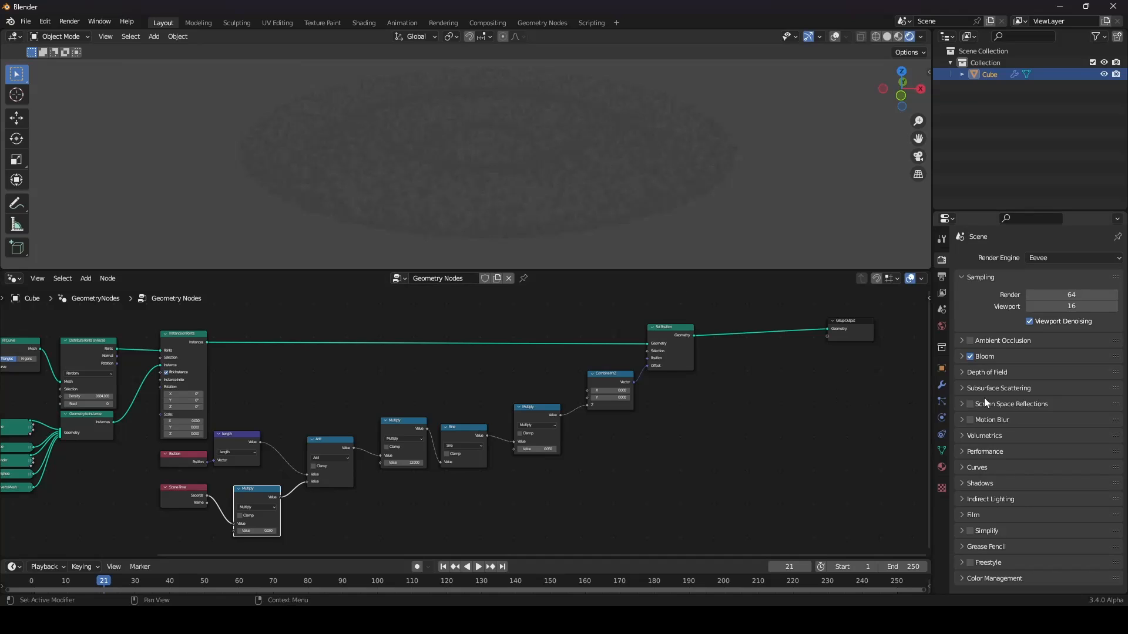
scroll(497, 383, "down", 5)
mouse_move(470, 379)
middle_mouse_down()
mouse_move(461, 383)
mouse_move(483, 386)
middle_mouse_up()
scroll(482, 386, "up", 4)
scroll(595, 390, "up", 1)
middle_click_drag(555, 402, 536, 389)
scroll(594, 390, "down", 1)
- Create a new material for the Cube object
left_click(942, 467)
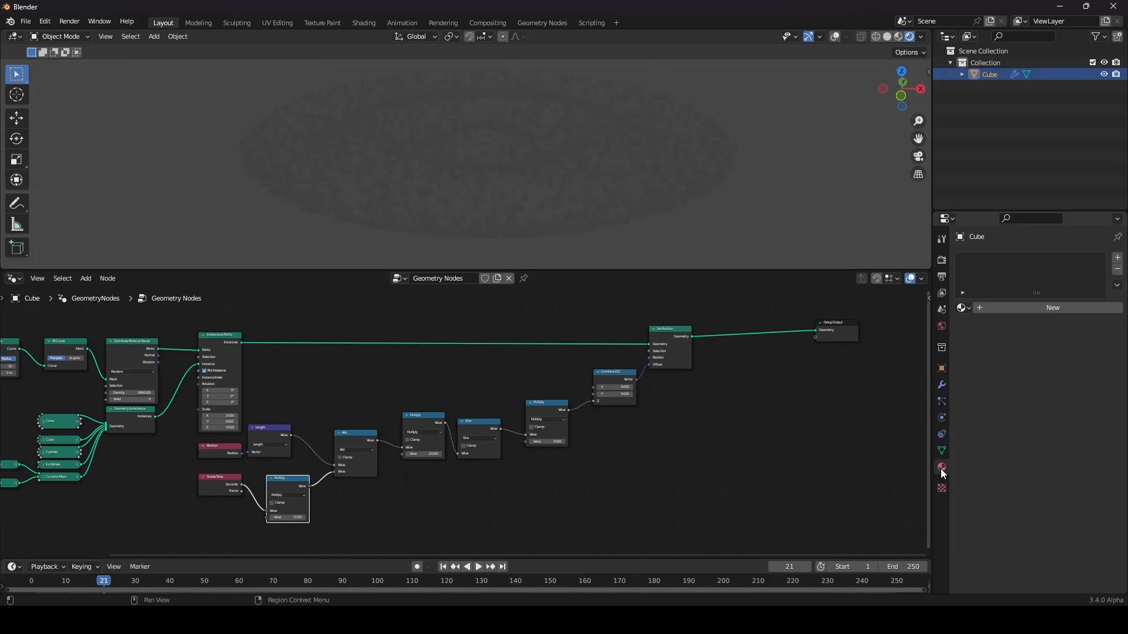
left_click(1054, 308)
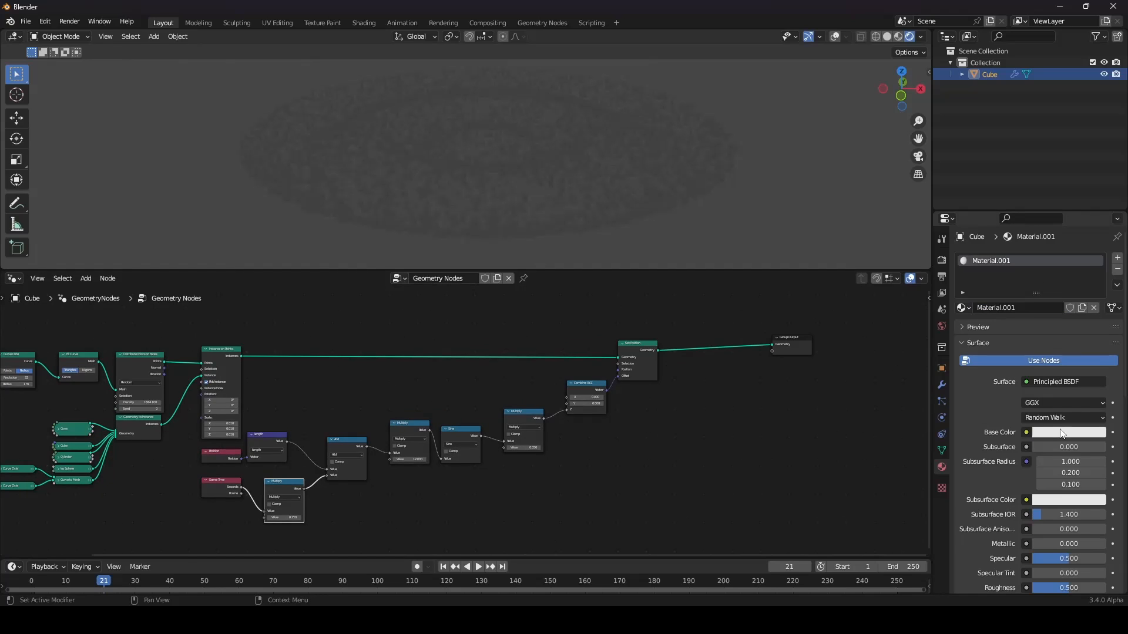
- Try a different base colour on the new material and undo the change
left_click(1062, 432)
left_click_drag(1064, 300, 1014, 289)
key("ctrl+z")
- Look over the node tree from Group Input to Group Output to see where the geometry originates
scroll(751, 365, "down", 3)
middle_click_drag(750, 366, 691, 389)
middle_click_drag(623, 392, 679, 400)
scroll(679, 400, "up", 2)
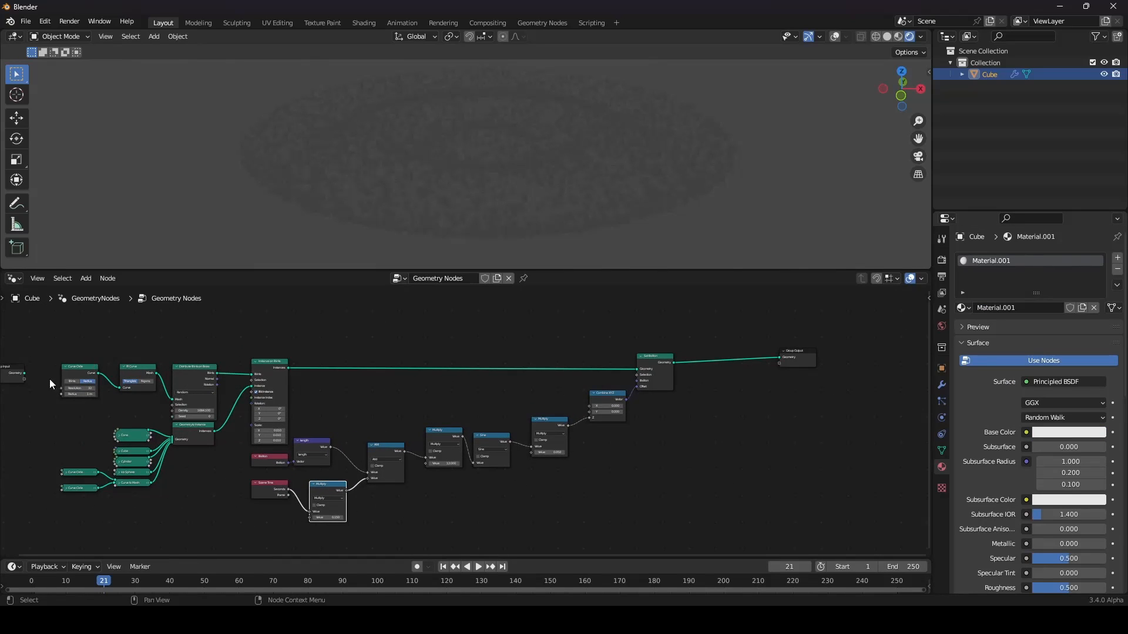
left_click(15, 375)
scroll(334, 402, "down", 3)
middle_click_drag(287, 397, 392, 400)
scroll(334, 403, "up", 4)
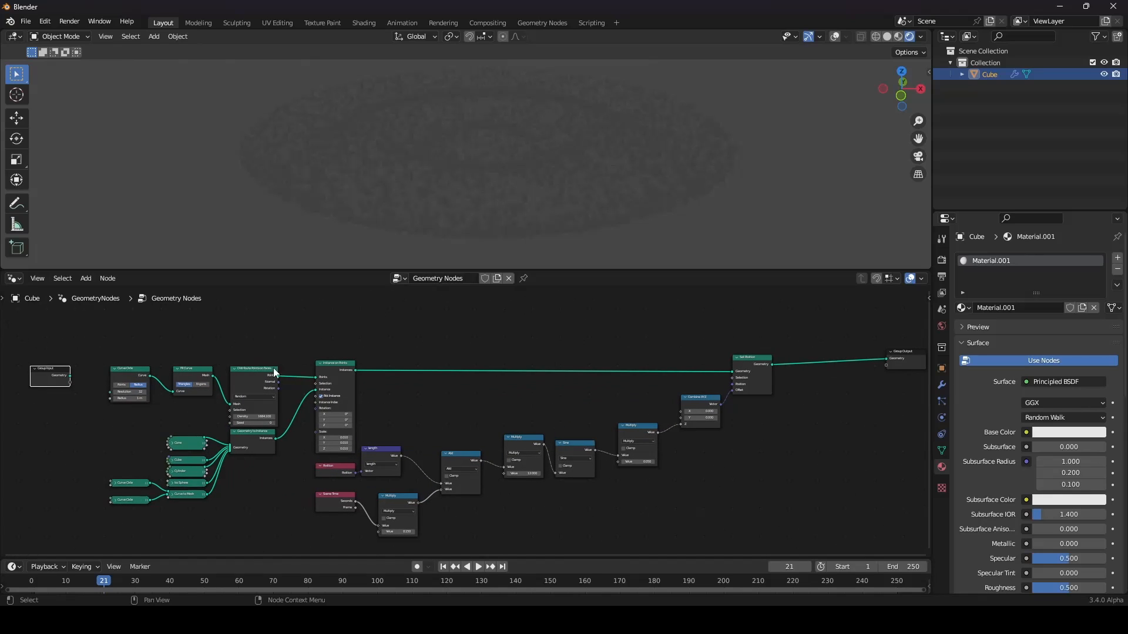
key("g")
right_click(61, 370)
- Insert a Set Material node between Set Position and Group Output and assign Material.001 to it
scroll(401, 379, "up", 3)
middle_click_drag(734, 385, 343, 444)
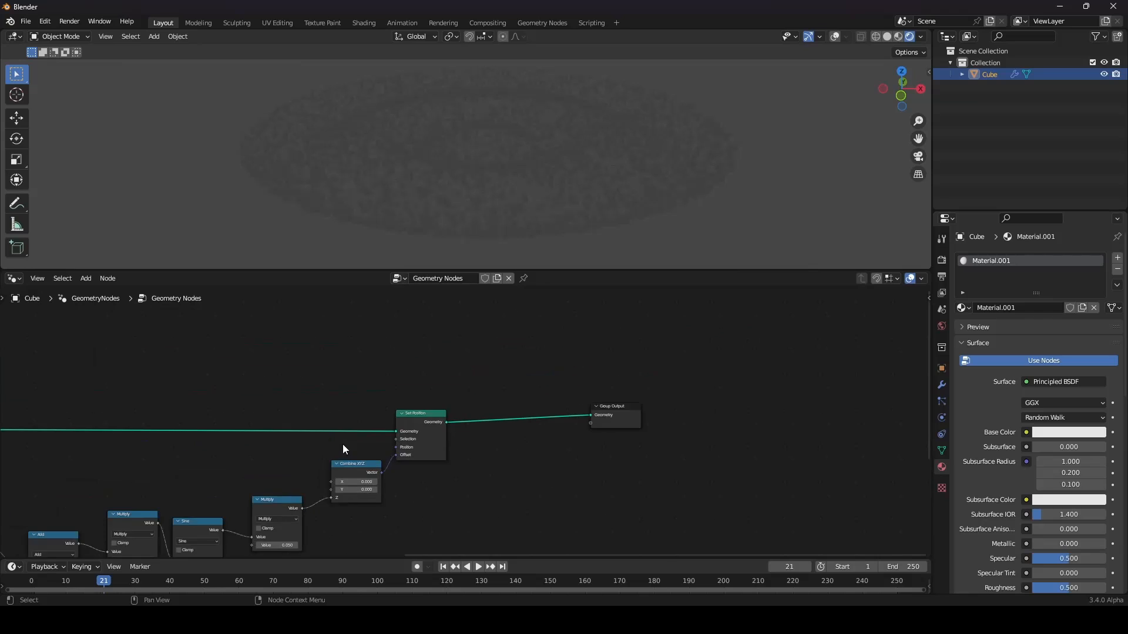
scroll(453, 411, "up", 4)
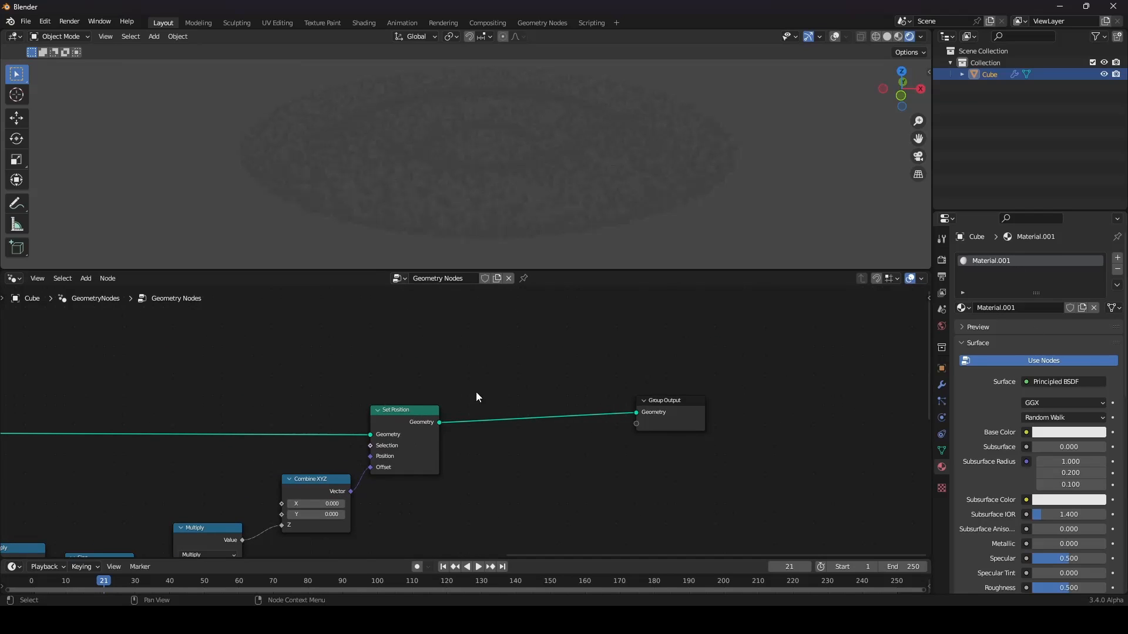
key("shift+a")
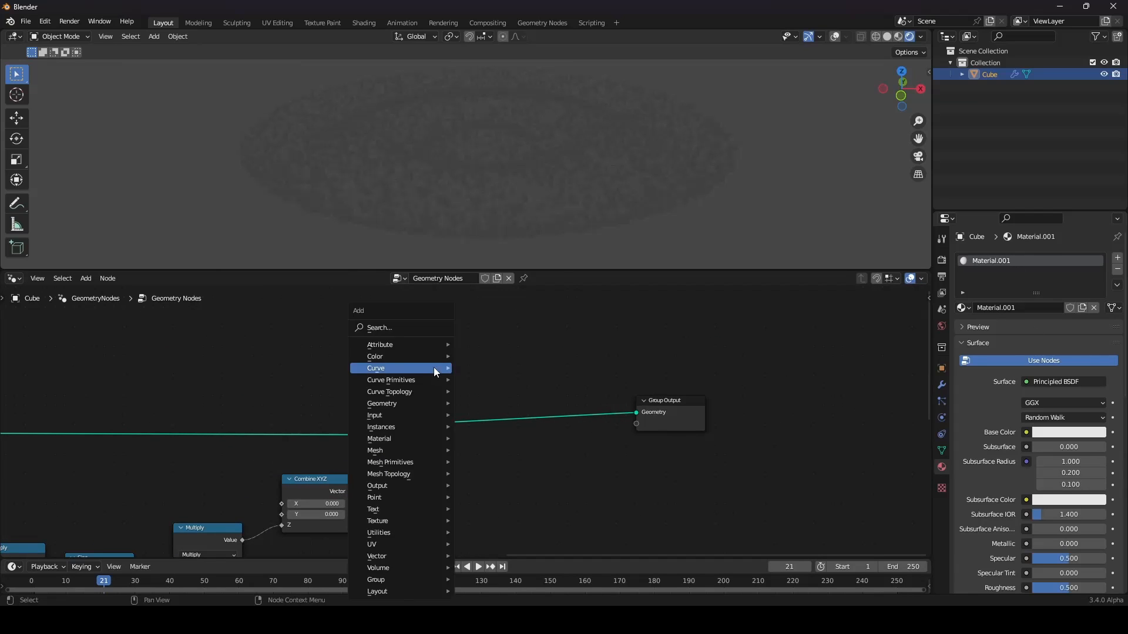
mouse_move(394, 438)
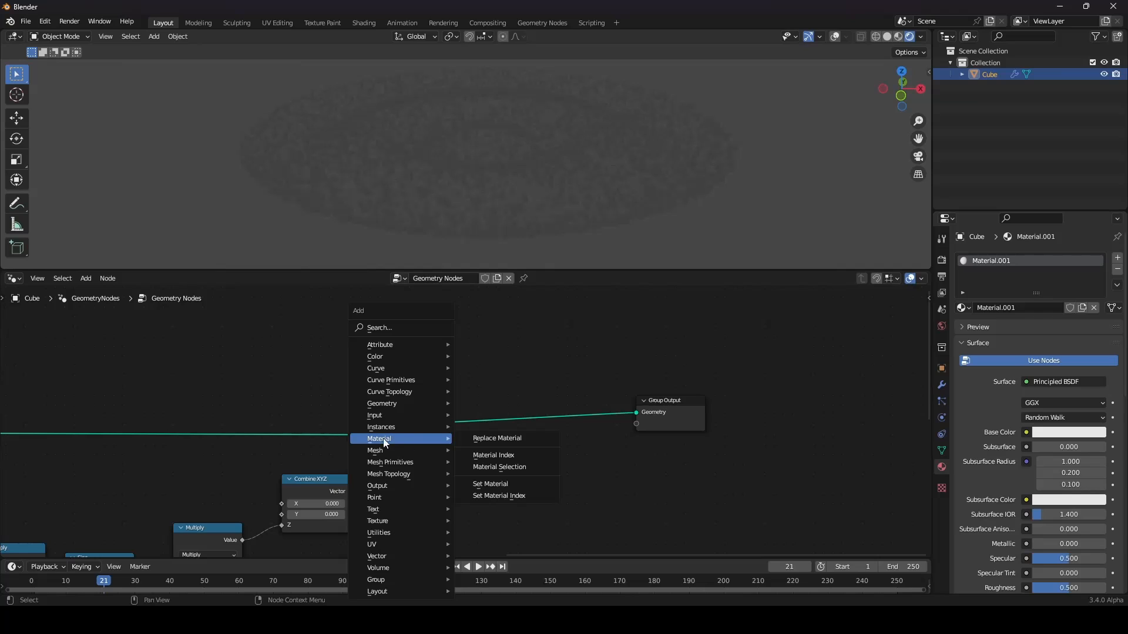
left_click(503, 489)
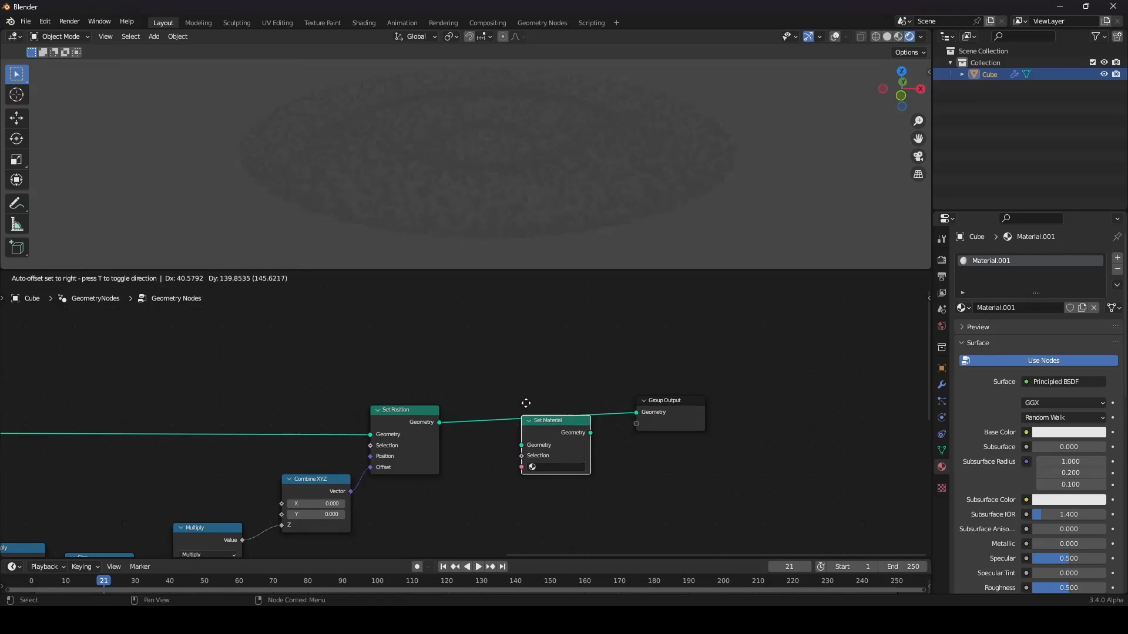
left_click(504, 396)
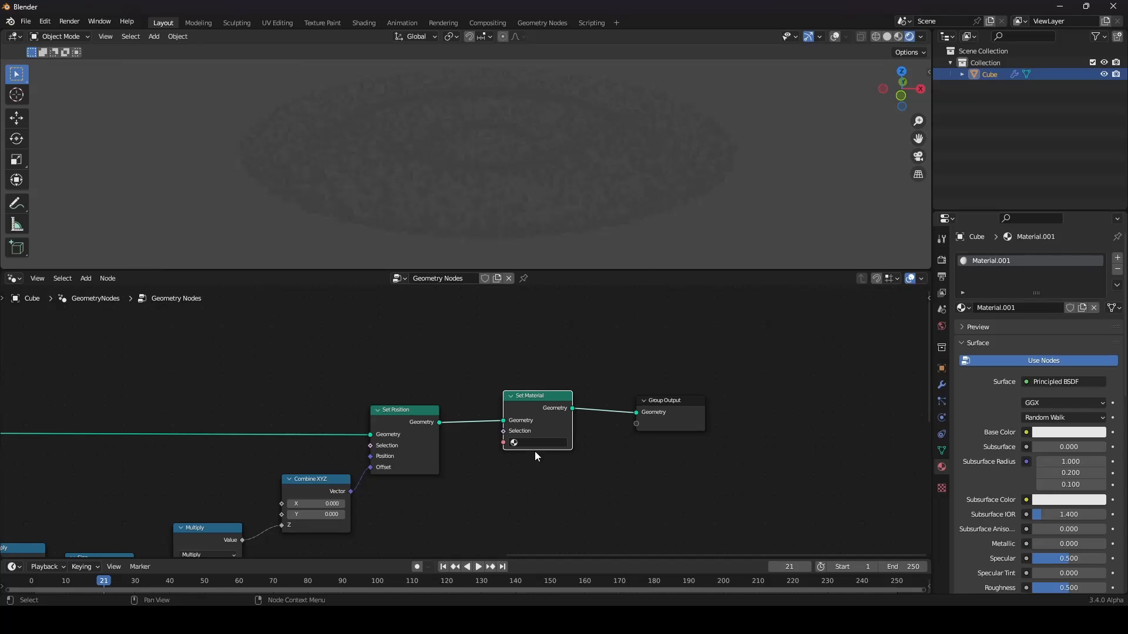
left_click(537, 467)
- Try a green base colour on Material.001 with hue 0.385, saturation 1 and value 0.8
scroll(568, 394, "down", 4)
middle_click_drag(601, 383, 700, 329)
scroll(598, 347, "down", 3)
middle_click_drag(625, 332, 731, 332)
scroll(731, 332, "up", 3)
left_click(1065, 433)
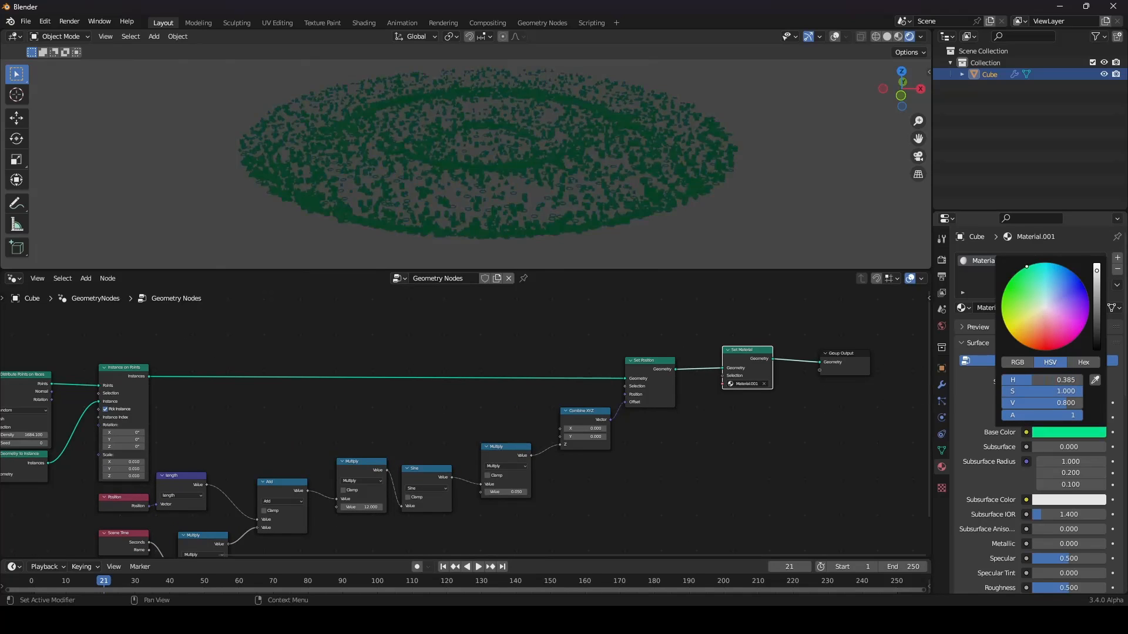
- Change the node area to the Shader Editor and frame all nodes of Material.001
scroll(425, 384, "down", 2)
middle_click_drag(425, 384, 492, 365)
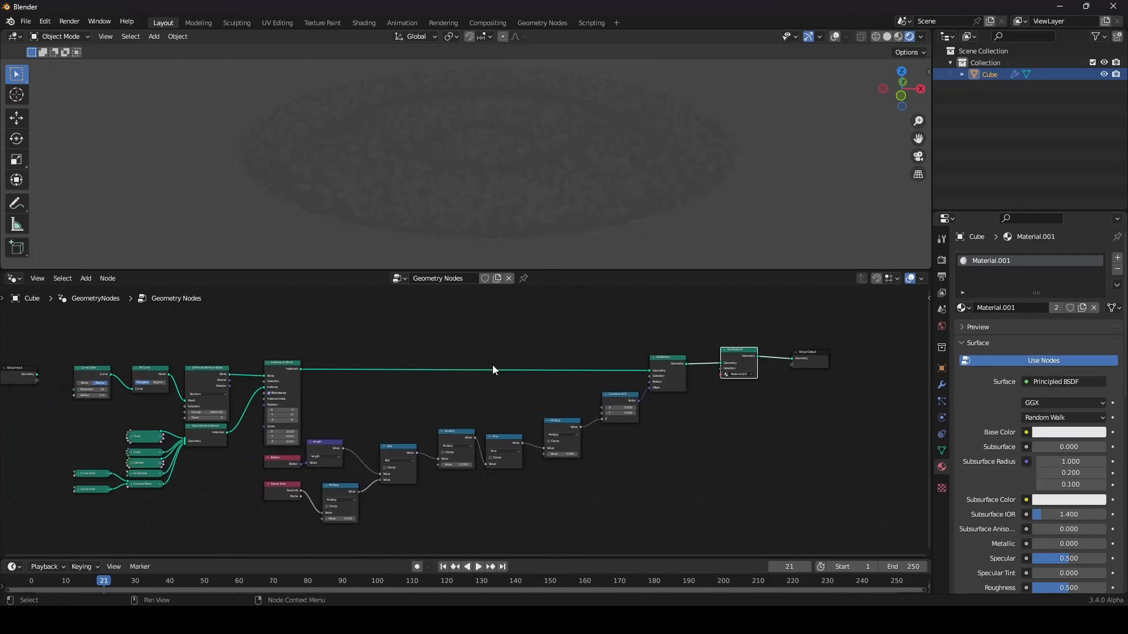
left_click(23, 276)
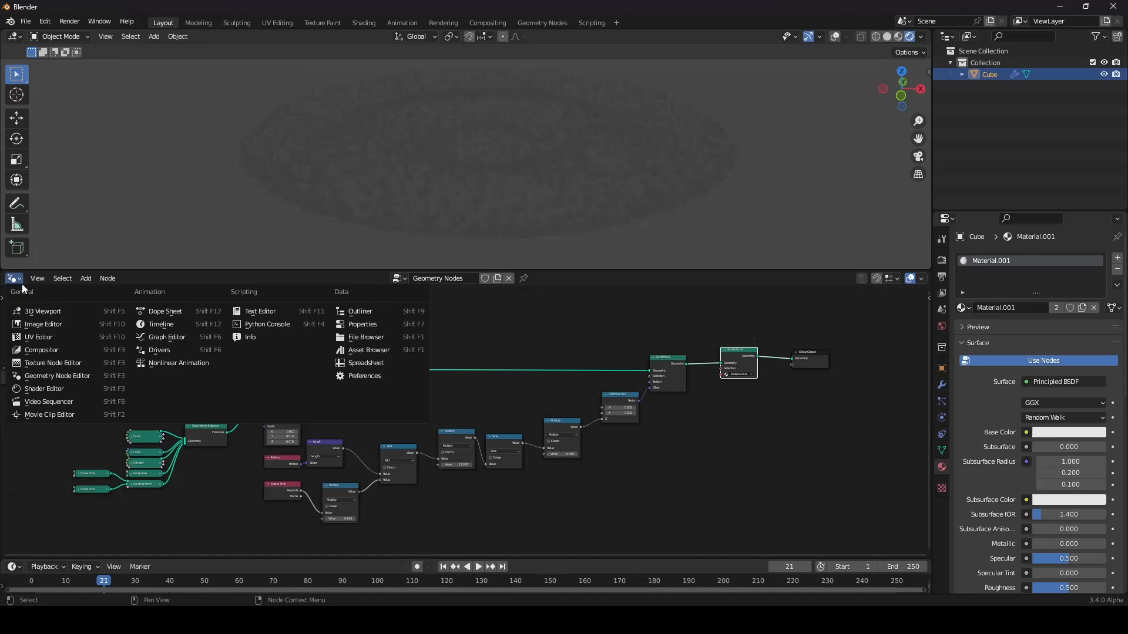
left_click(53, 392)
key("Home")
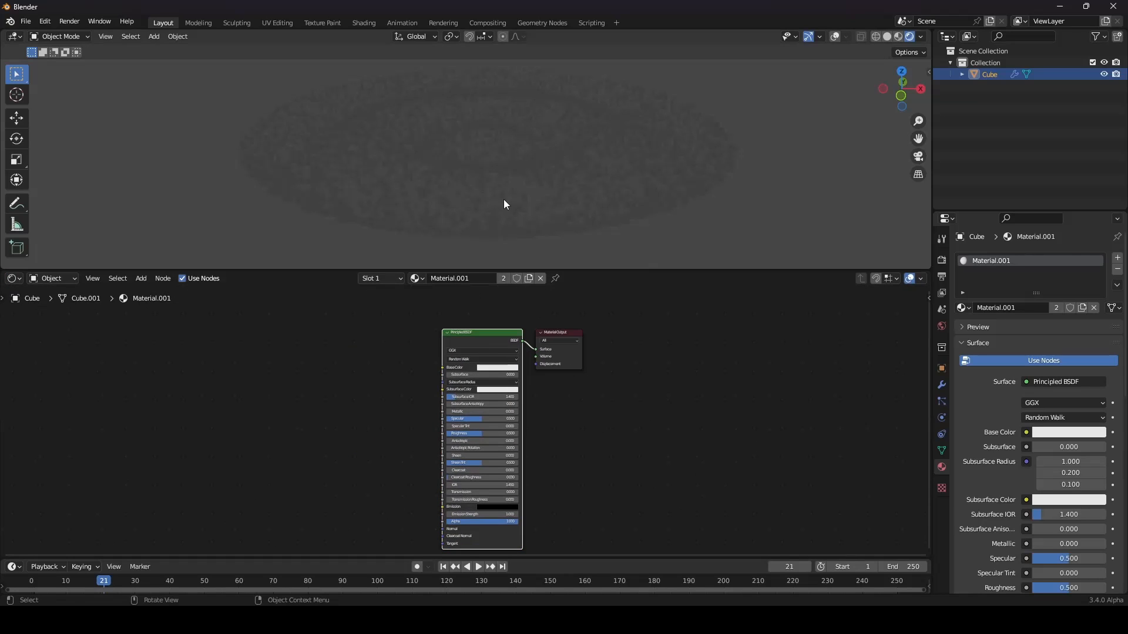
- Set the emission colour of Material.001's Principled BSDF to white
middle_click_drag(519, 190, 537, 222)
scroll(547, 506, "up", 3)
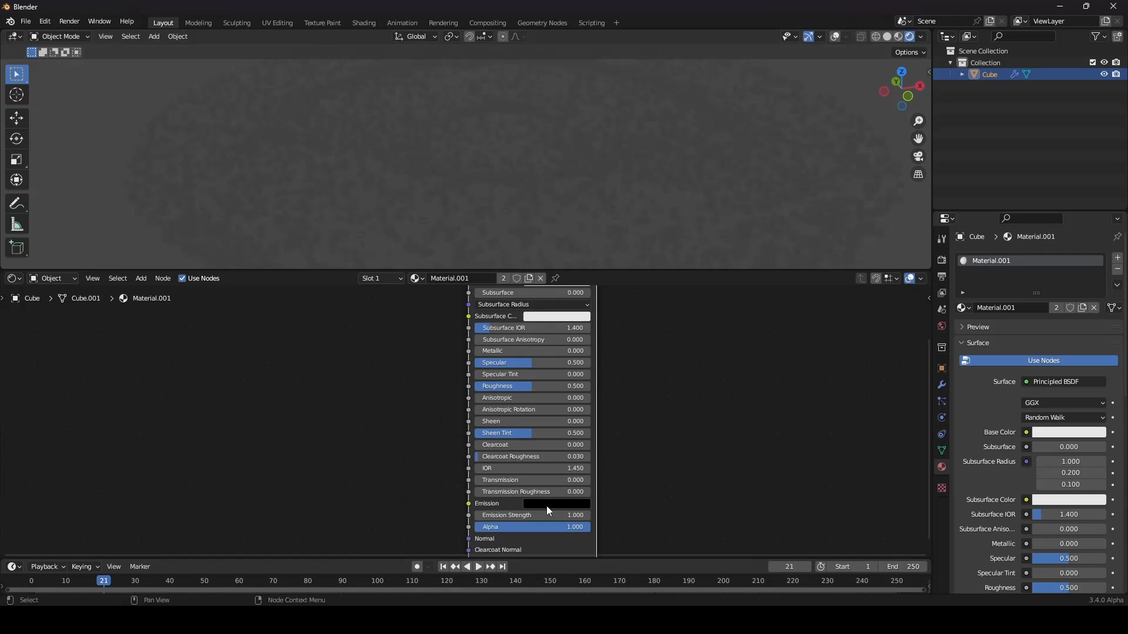
left_click(546, 505)
left_click_drag(619, 419, 616, 353)
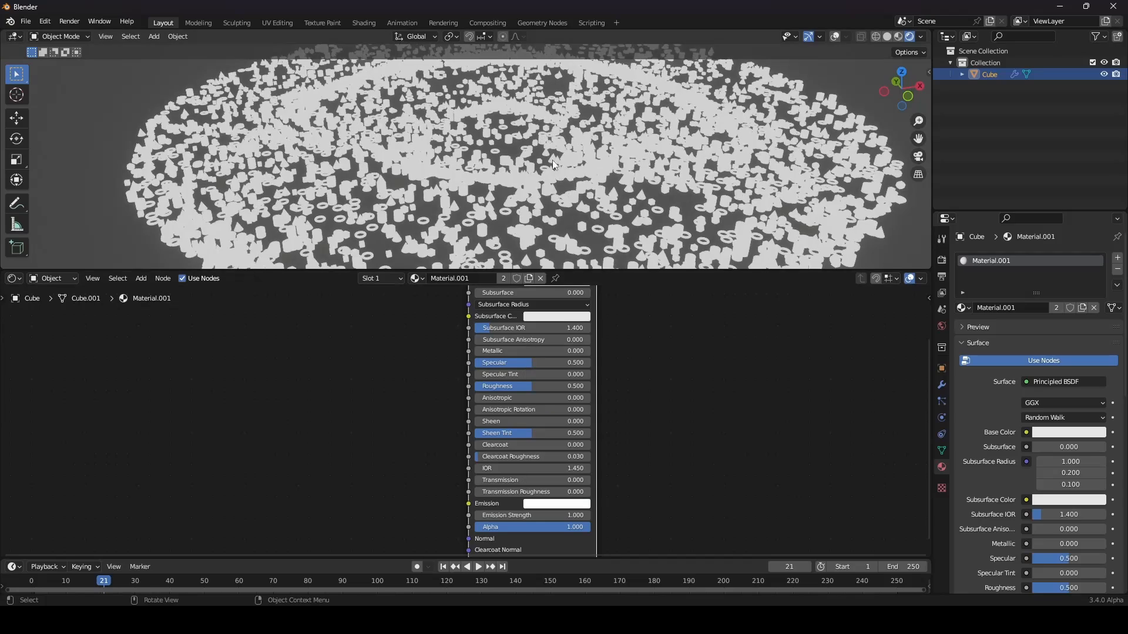
middle_click_drag(580, 162, 567, 168, "shift")
- Set the world background strength to 0 so only the emissive instances light the scene
left_click(943, 324)
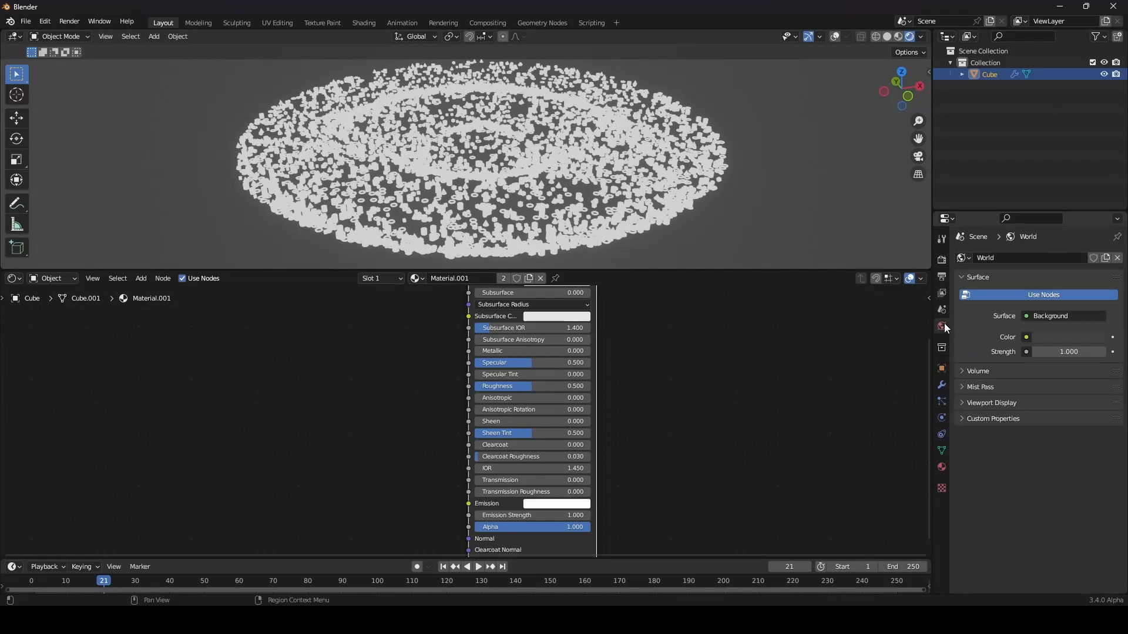
left_click_drag(1048, 352, 992, 352)
scroll(570, 166, "up", 2)
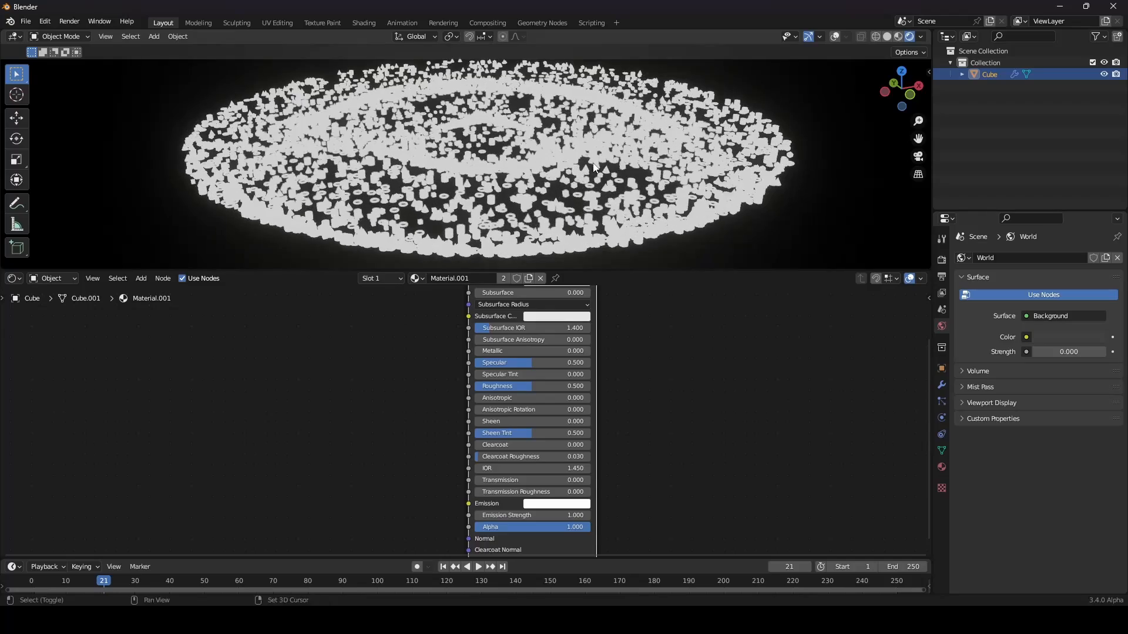
scroll(485, 447, "down", 3)
scroll(486, 447, "up", 2)
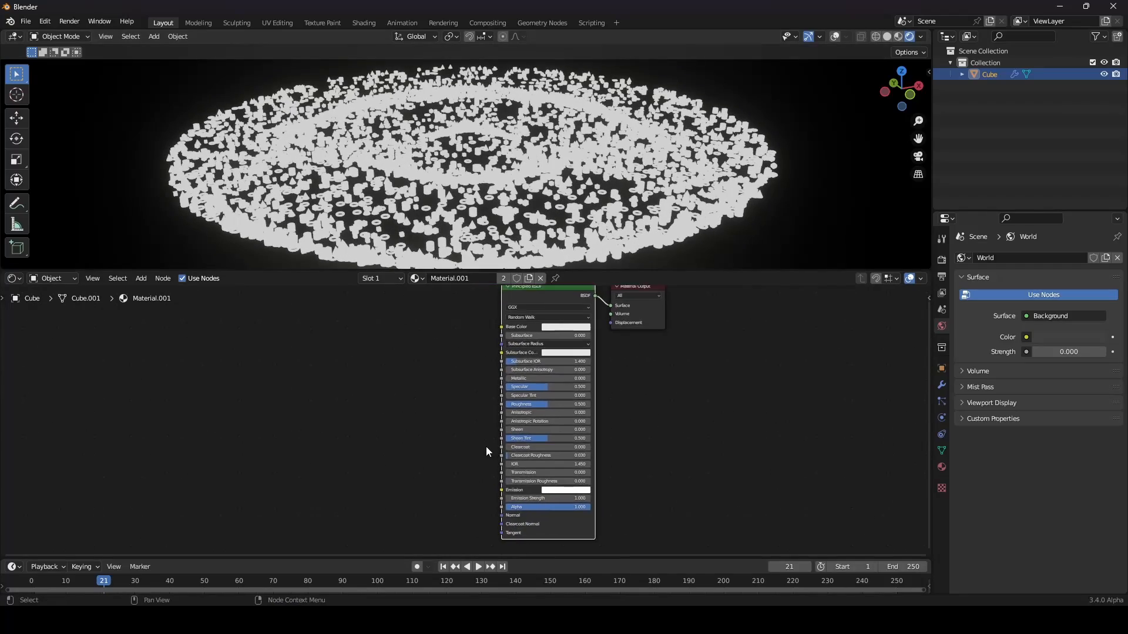
middle_click_drag(499, 177, 512, 171)
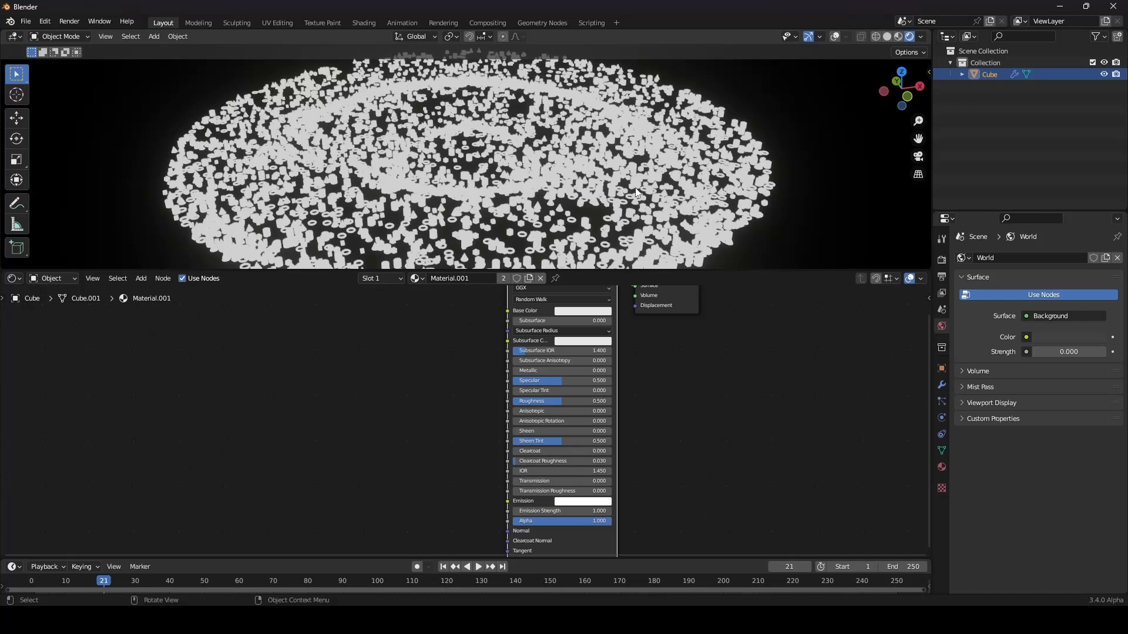
scroll(484, 435, "up", 2)
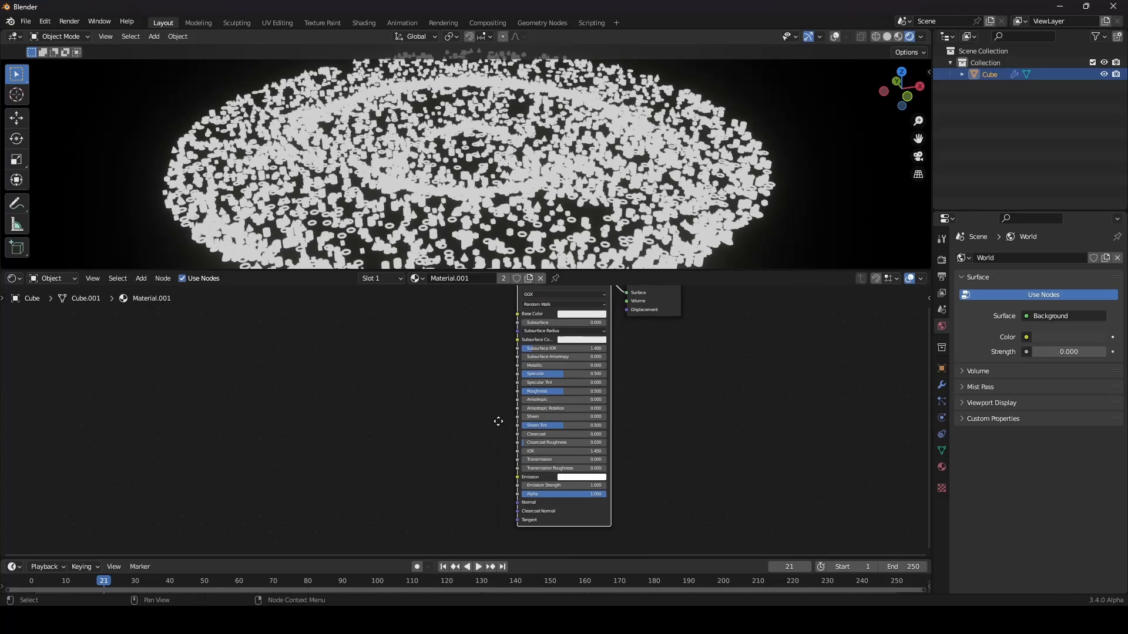
scroll(511, 435, "down", 1)
- Change the node area to the Geometry Node Editor and bring the output end of the tree into view
left_click(14, 278)
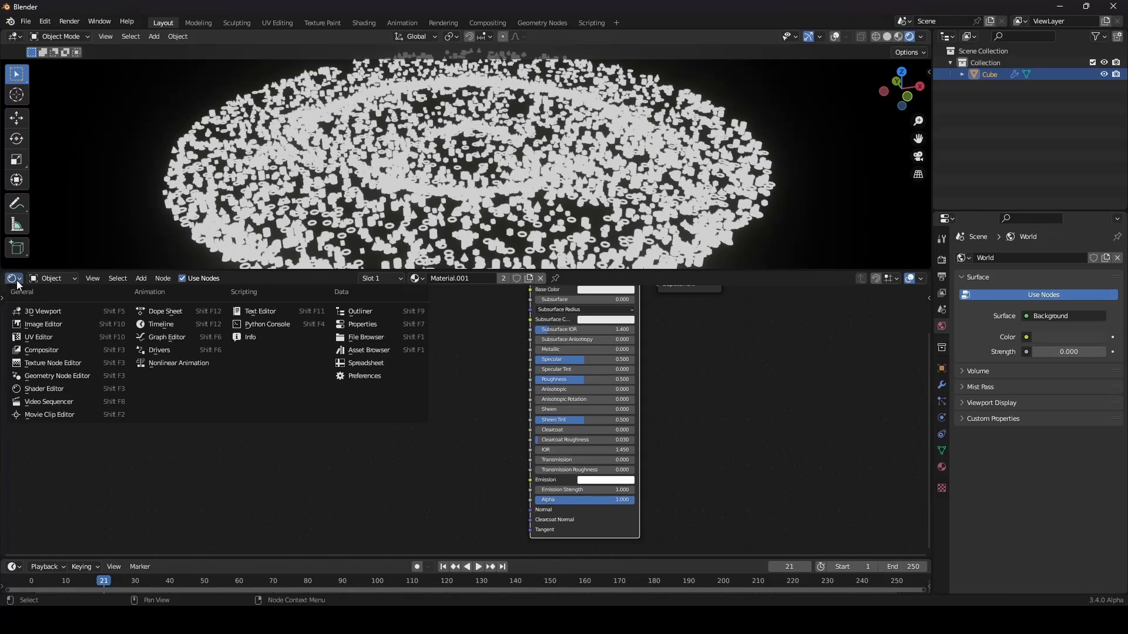
left_click(64, 376)
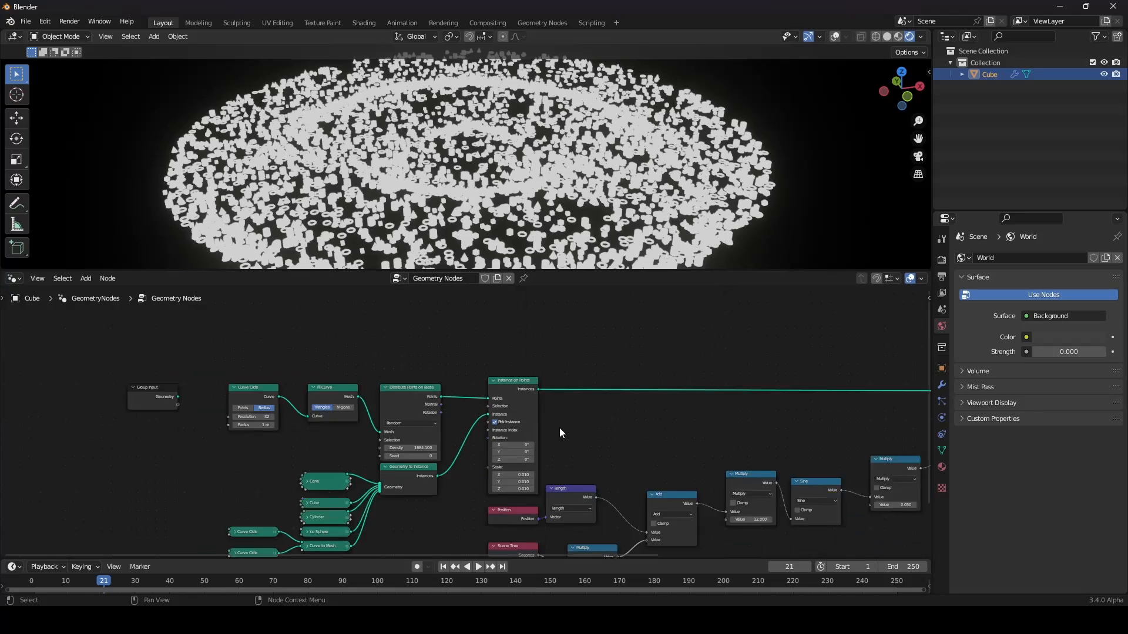
scroll(587, 417, "down", 3)
middle_click_drag(619, 407, 352, 385)
scroll(364, 385, "up", 4)
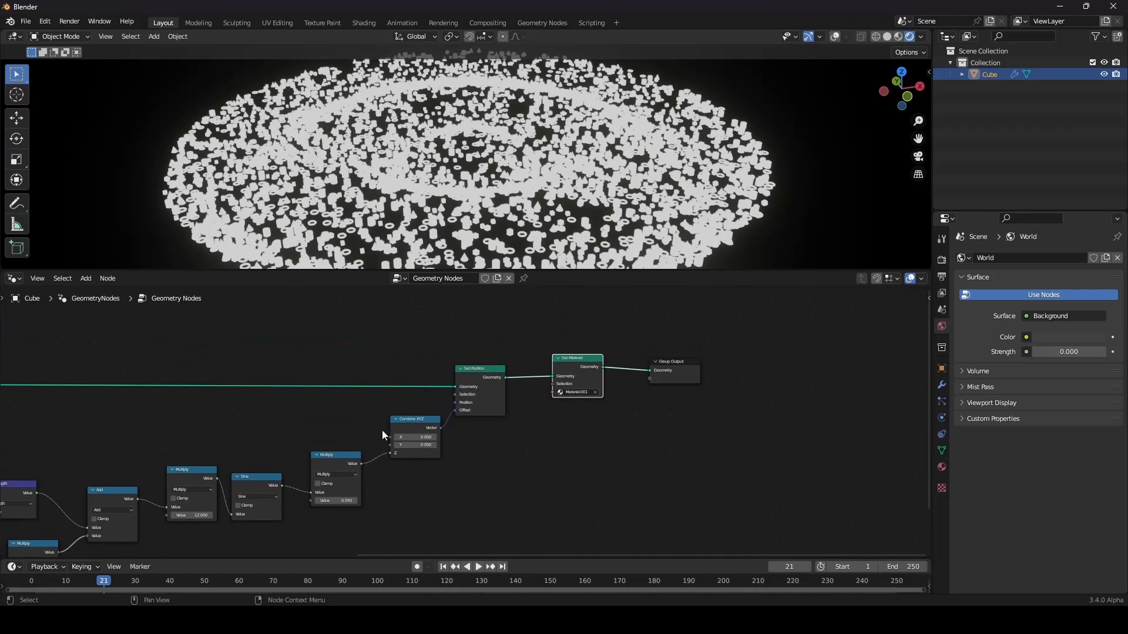
- Place Set Material beside Set Position and move Group Output farther away to leave space between them
middle_click_drag(420, 403, 408, 417)
left_click_drag(745, 360, 568, 470)
left_click_drag(574, 385, 687, 392)
scroll(590, 366, "up", 3)
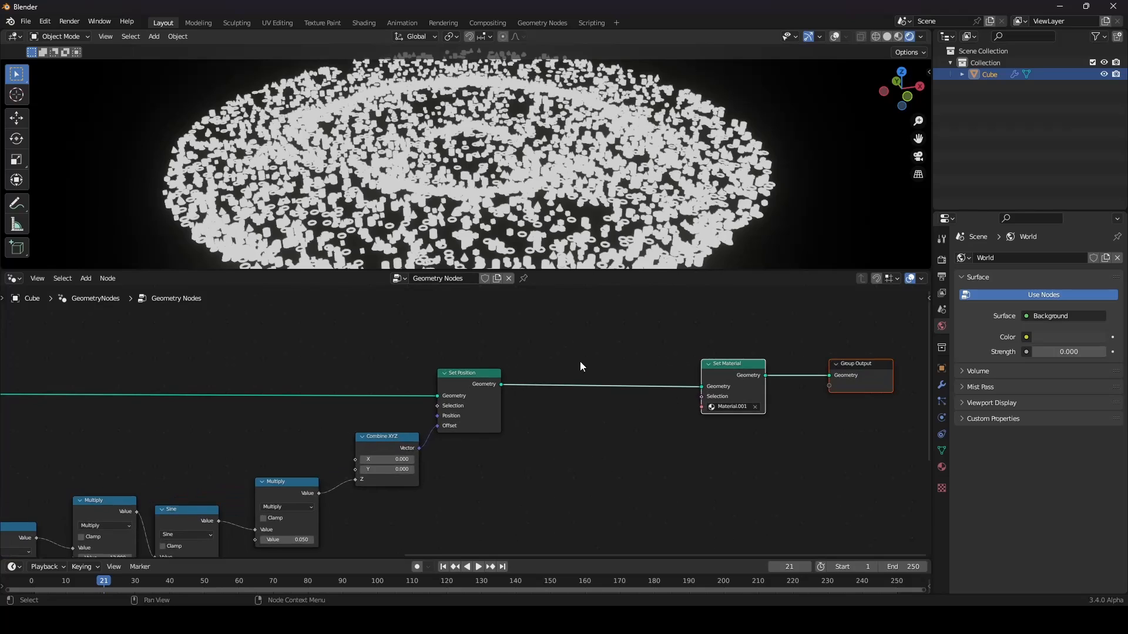
left_click(579, 362)
scroll(566, 368, "down", 5)
middle_click_drag(553, 371, 482, 400)
middle_click_drag(519, 391, 489, 389)
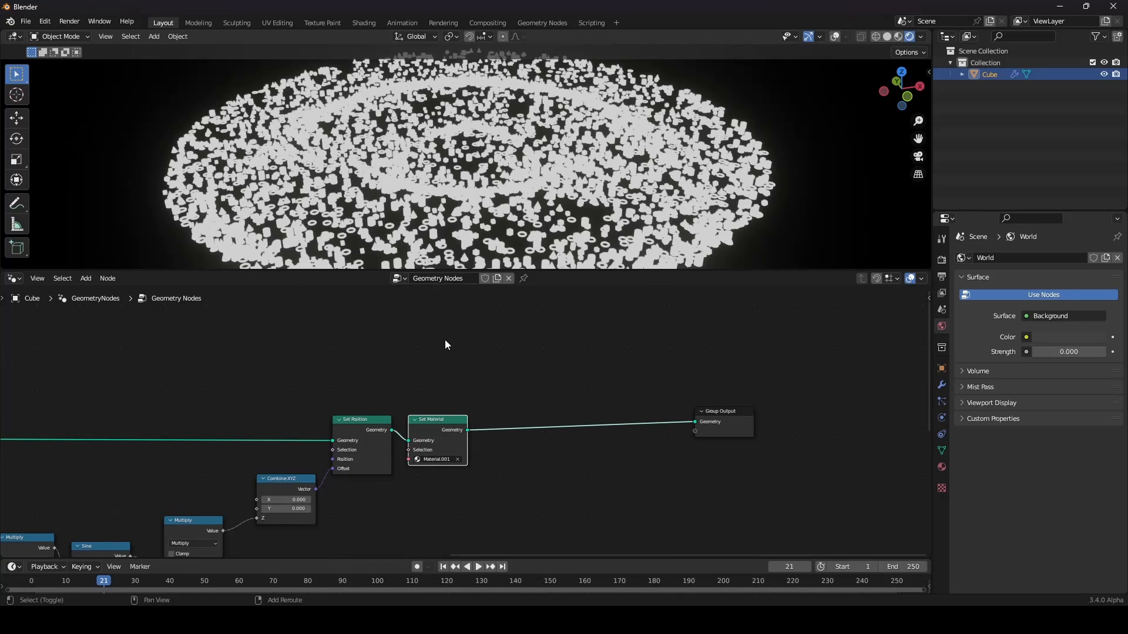
- Add a Random Value node above Set Position and connect its Value to a new input on Group Output
key("shift+a")
left_click(411, 241)
type("ra")
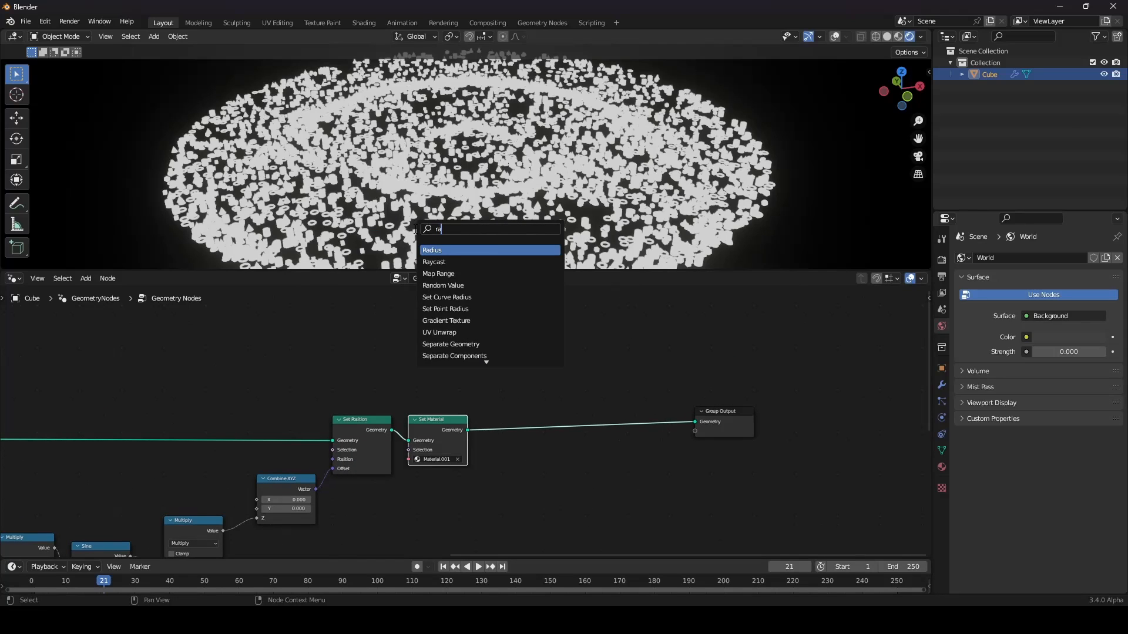
type("ndom")
left_click(442, 251)
left_click(382, 356)
scroll(591, 368, "up", 2)
left_click_drag(400, 337, 711, 442)
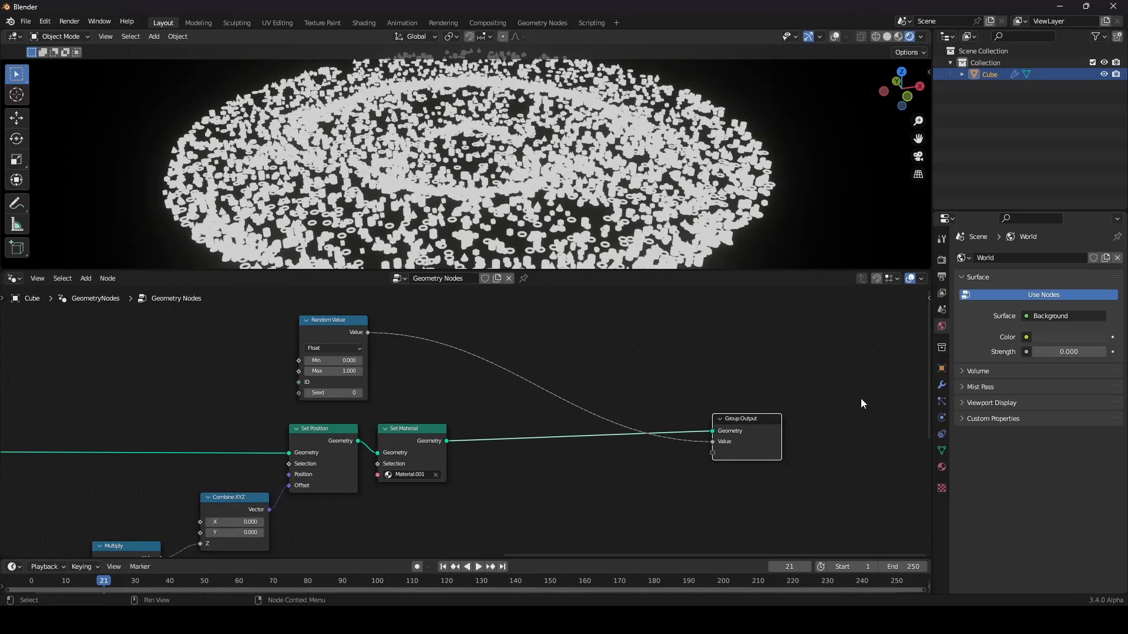
- Name the modifier's Value output attribute rand
left_click(941, 385)
left_click(974, 315)
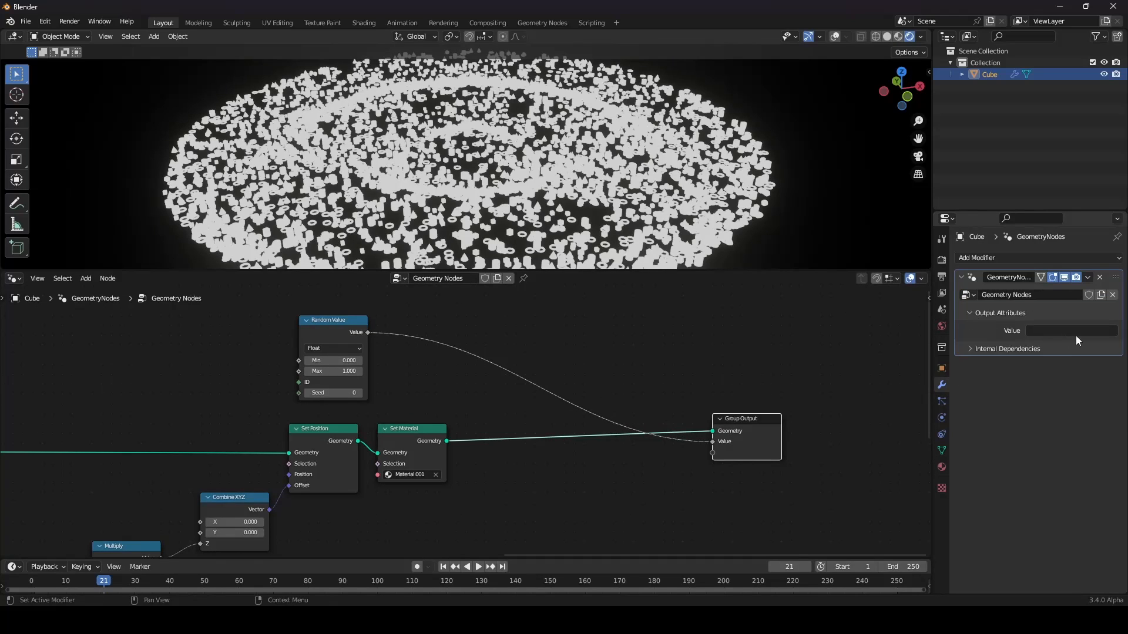
left_click(1070, 330)
type("r")
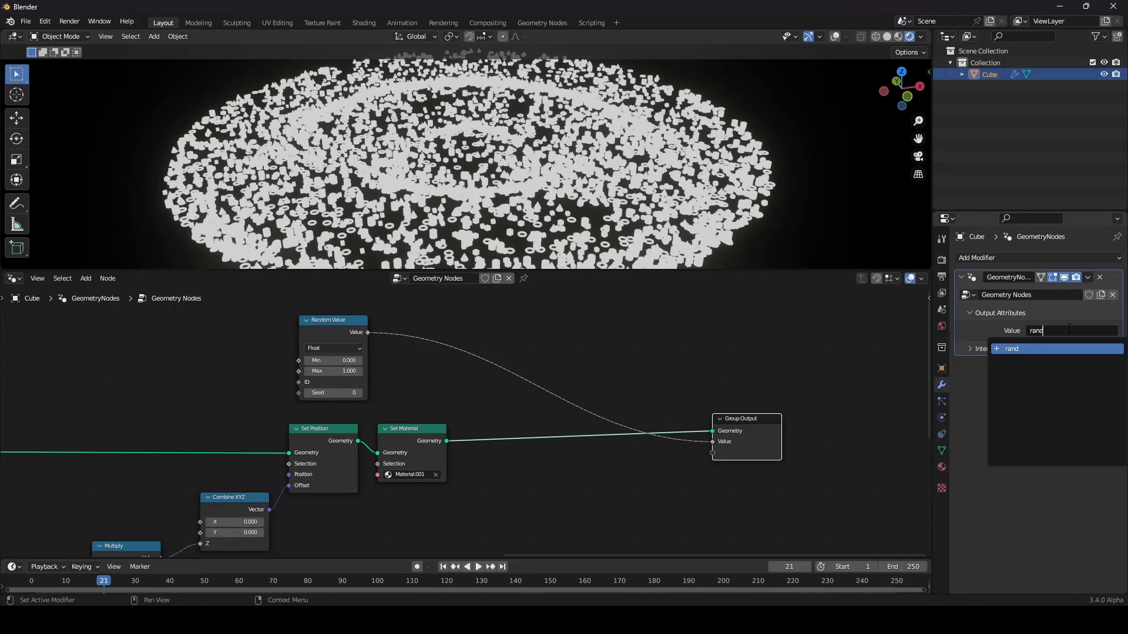
type("and")
left_click(1053, 348)
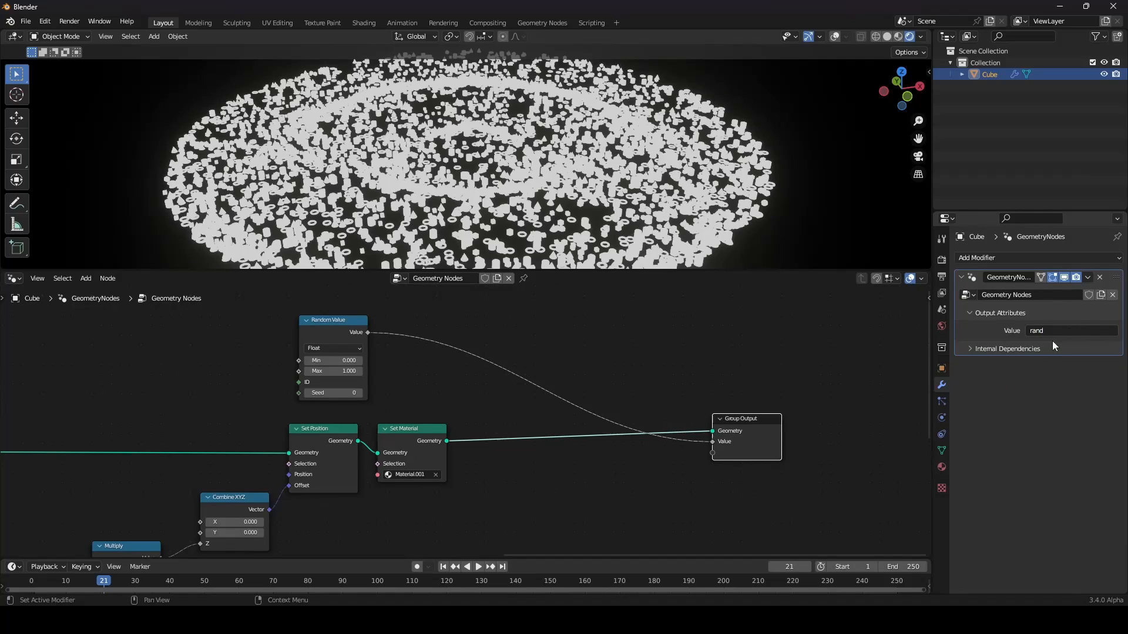
- Change the node area to the Shader Editor and add an Attribute node with the name rand
left_click(13, 281)
left_click(57, 391)
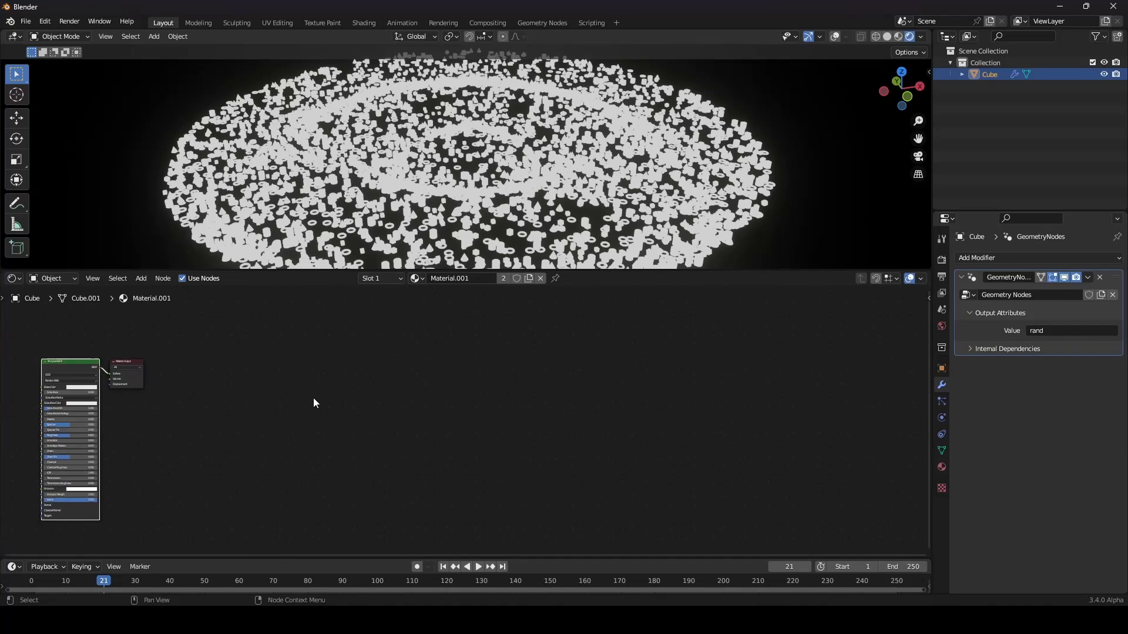
key("Home")
key("shift+a")
type("att")
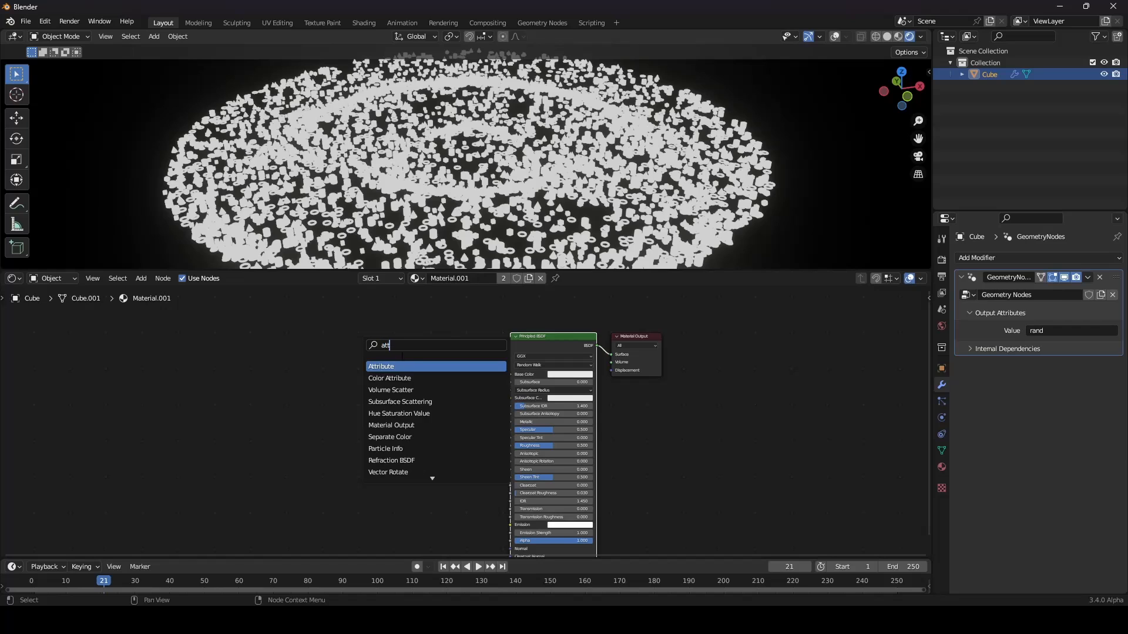
left_click(410, 365)
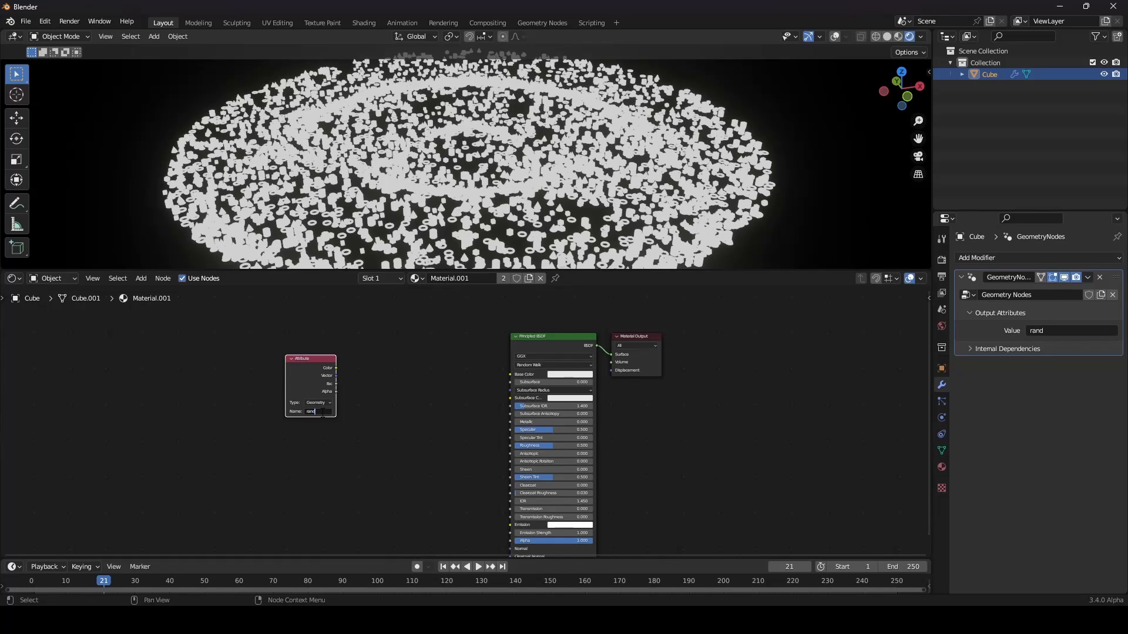
- Preview the Attribute node directly on the material surface, cycling through its outputs to Fac
left_click(314, 360, "ctrl+shift")
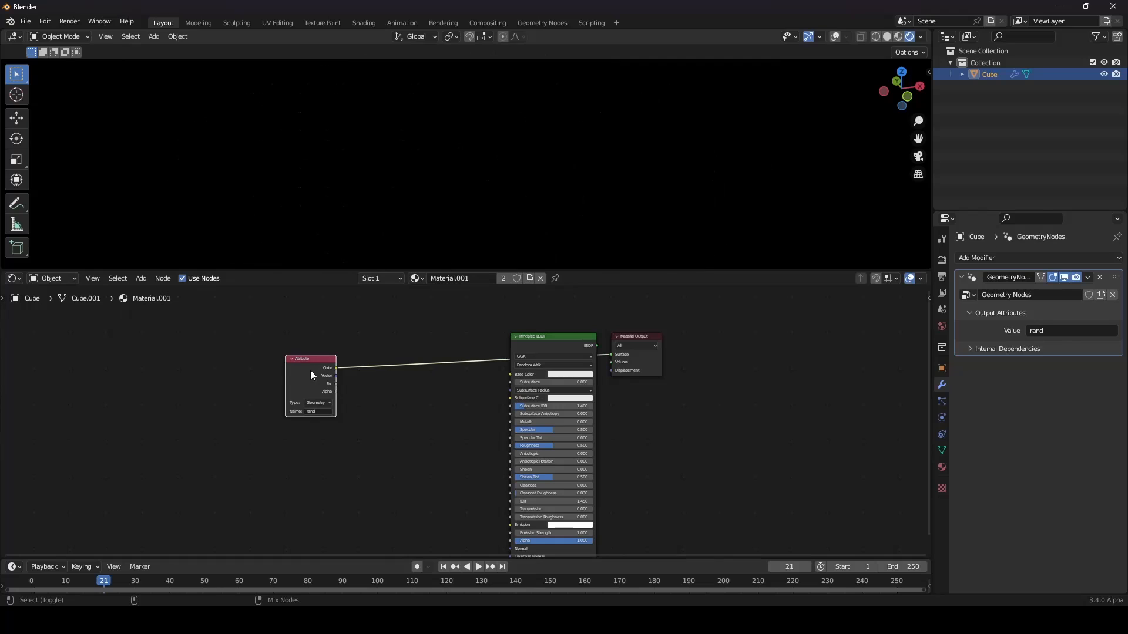
left_click(310, 370, "ctrl+shift")
left_click(310, 370, "ctrl+shift")
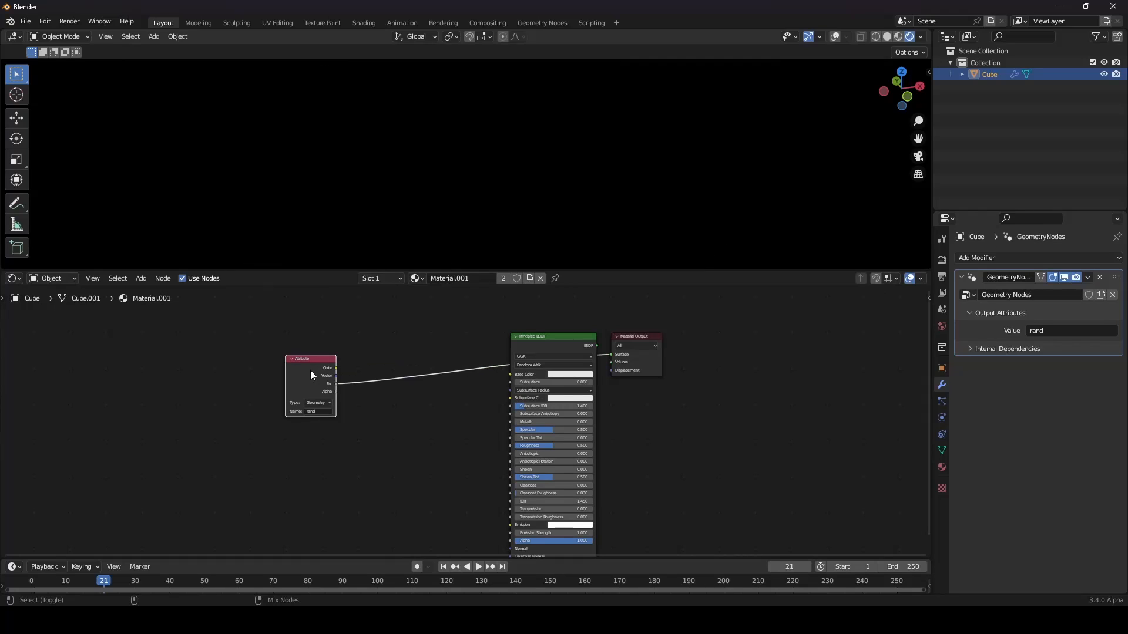
- Return the node area to the Geometry Node Editor and move Set Material away from Set Position to make room
left_click(15, 281)
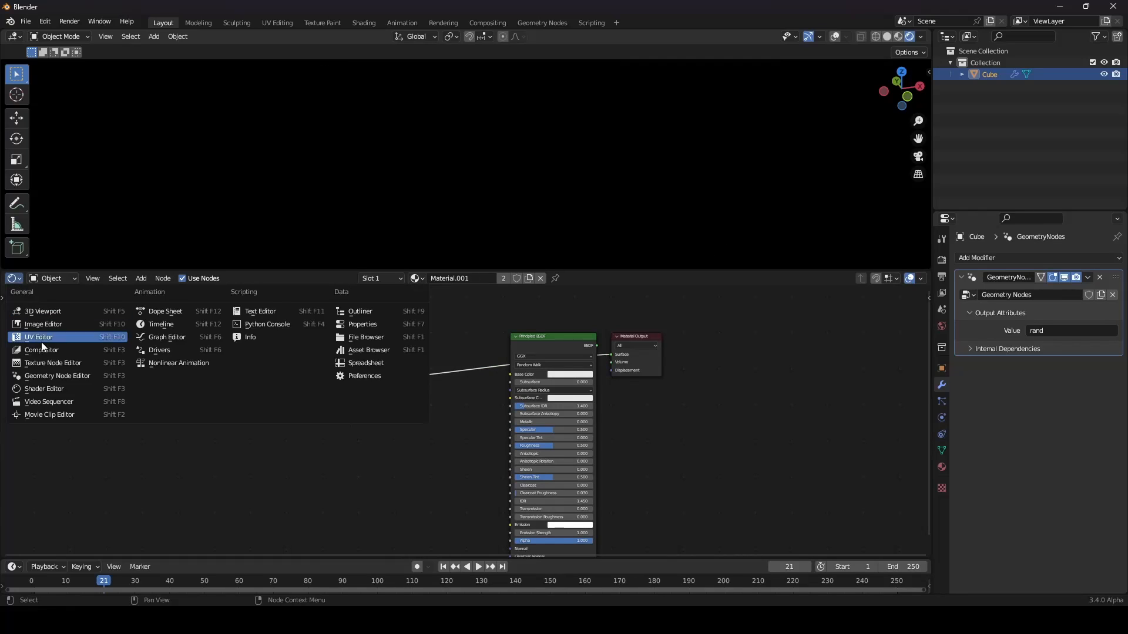
left_click(51, 380)
scroll(591, 416, "down", 3)
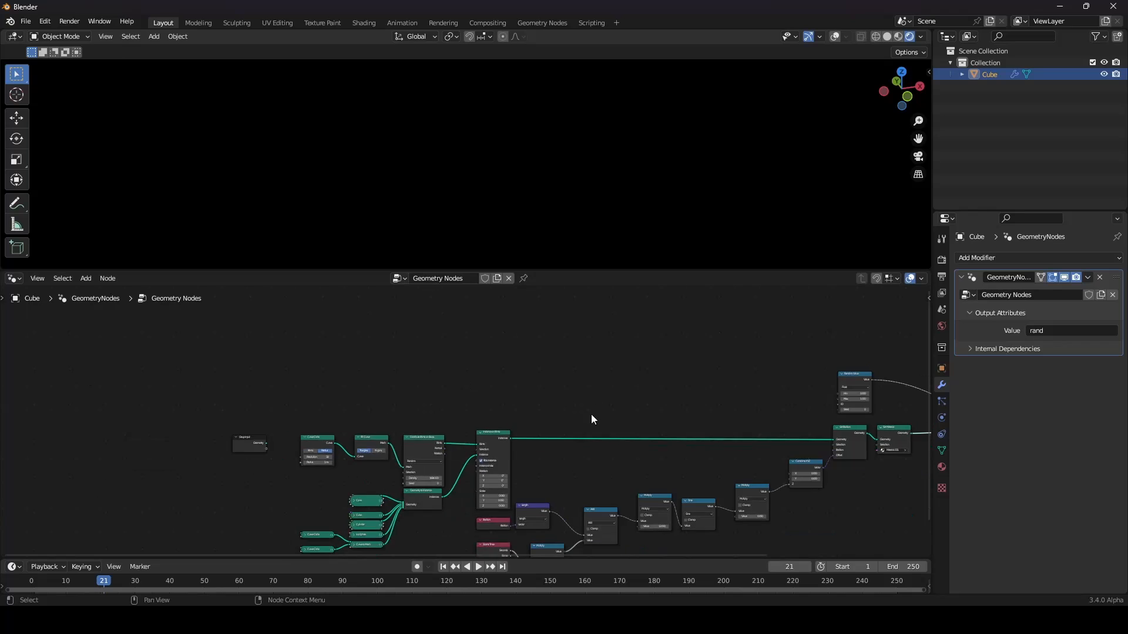
scroll(336, 418, "up", 5)
scroll(335, 419, "up", 5)
left_click_drag(433, 439, 581, 439)
scroll(515, 446, "down", 3)
scroll(512, 439, "up", 1)
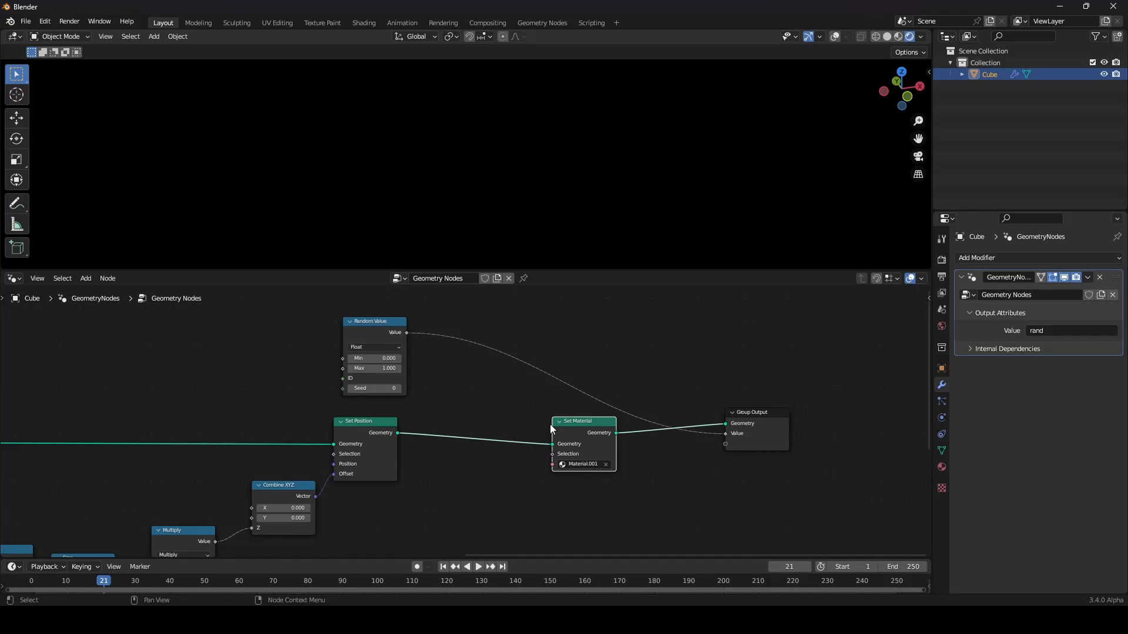
- Insert a Realize Instances node between Set Position and Set Material
middle_click_drag(549, 424, 550, 417)
key("shift+a")
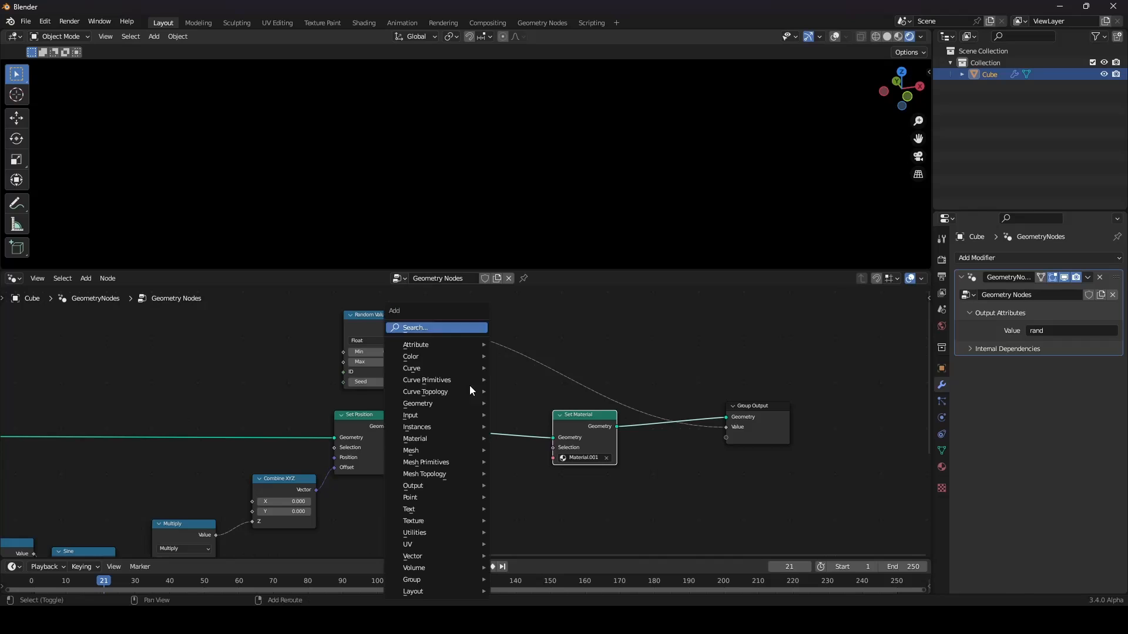
mouse_move(438, 407)
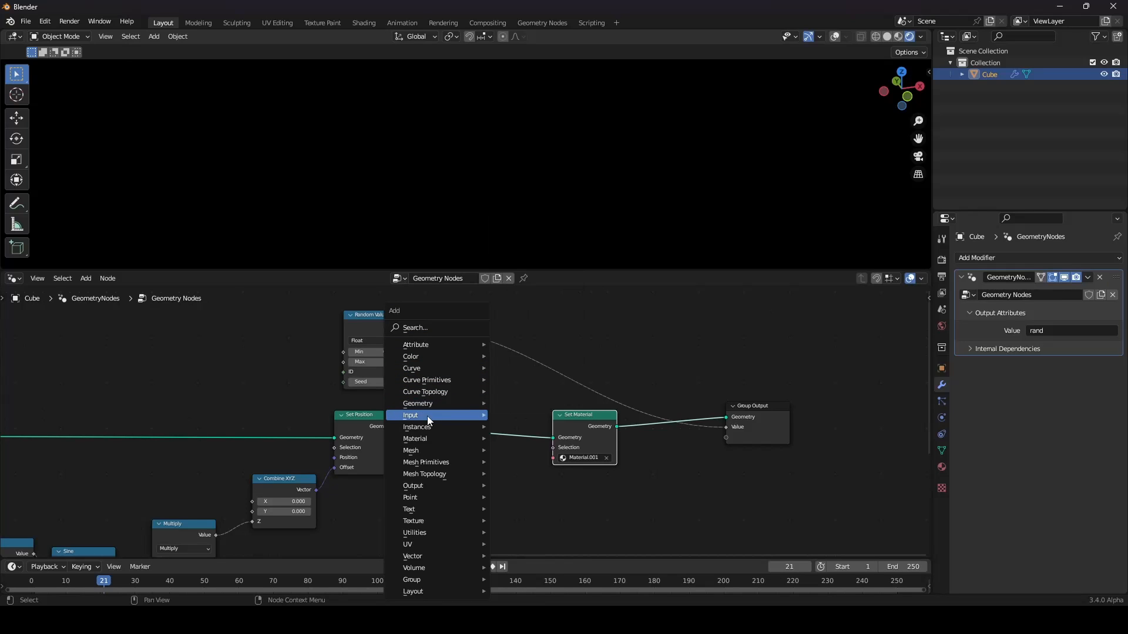
mouse_move(435, 428)
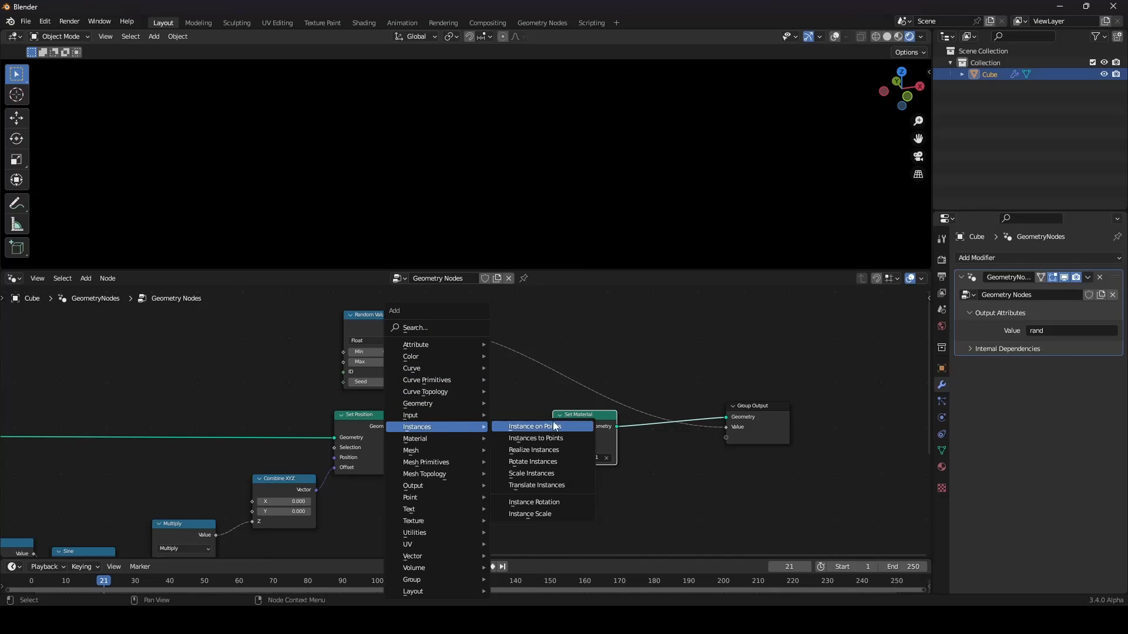
left_click(539, 450)
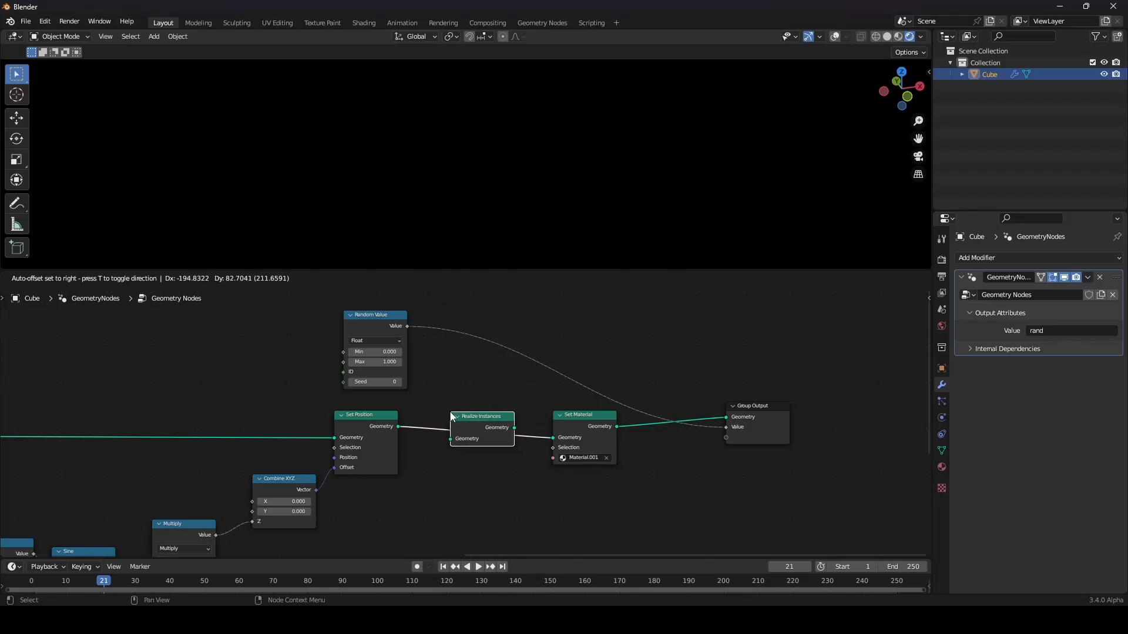
left_click(517, 456)
- Inspect the shading of the cones, cubes and rings up close and across the whole disc
middle_click_drag(485, 185, 562, 199)
scroll(561, 199, "up", 5)
scroll(576, 213, "up", 8)
scroll(491, 130, "down", 5)
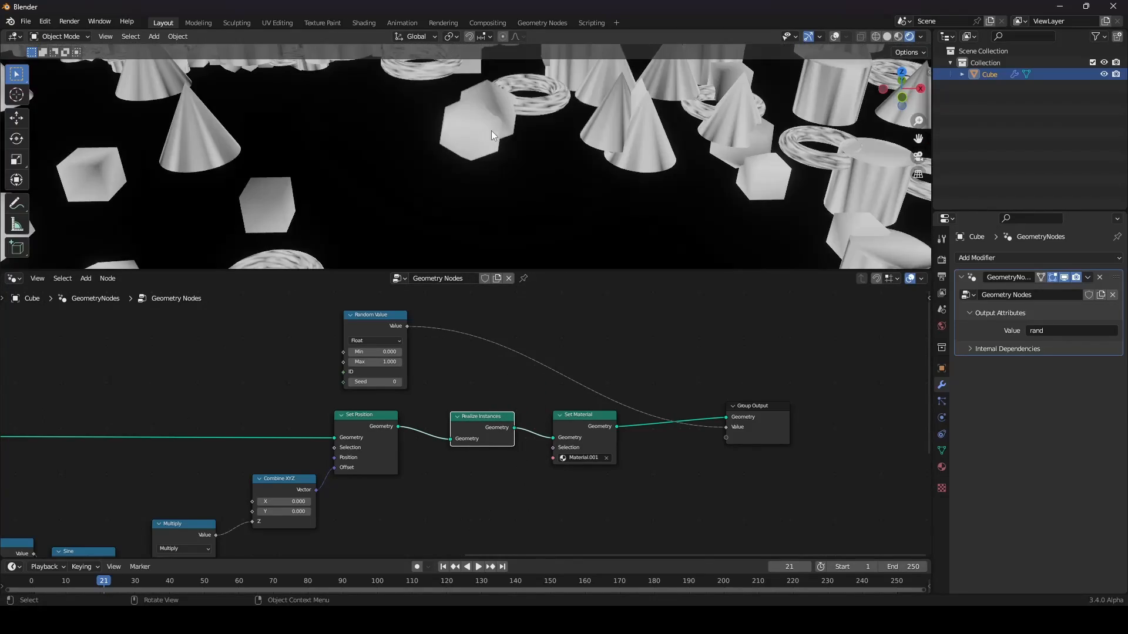
middle_click_drag(491, 130, 486, 149)
scroll(498, 147, "up", 4)
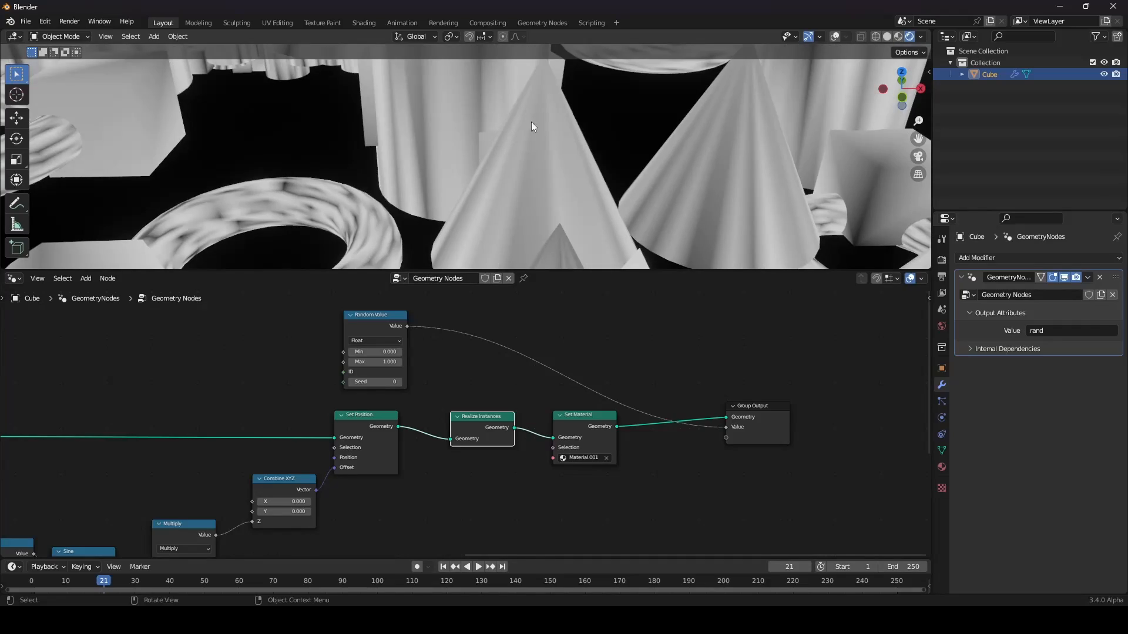
scroll(541, 162, "down", 14)
middle_click_drag(541, 162, 567, 174)
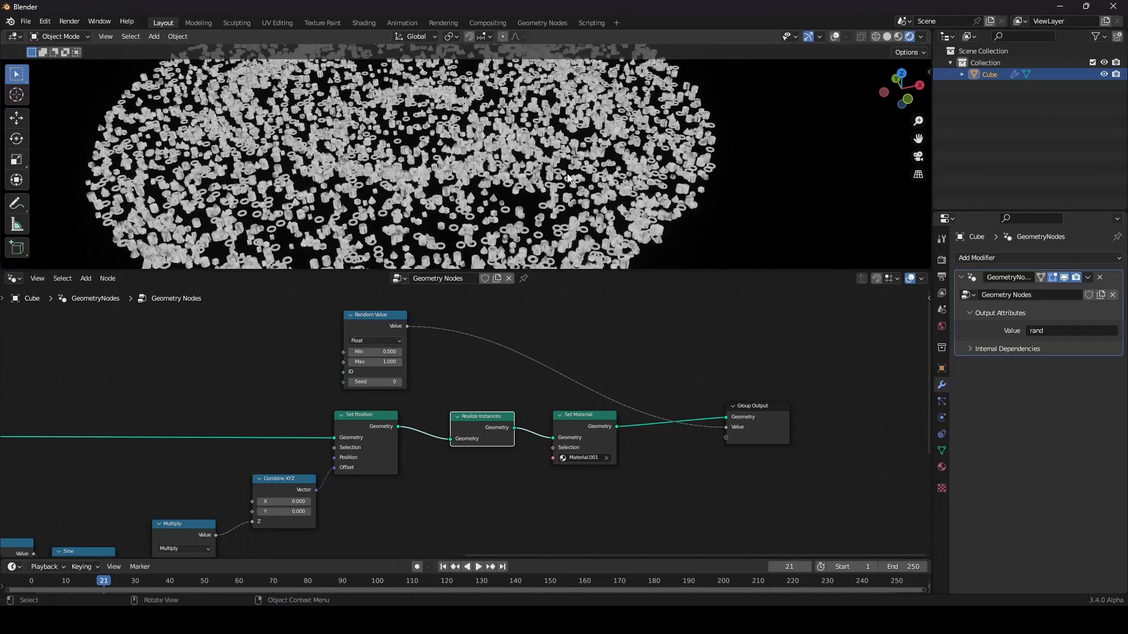
scroll(566, 174, "up", 6)
scroll(482, 379, "down", 5)
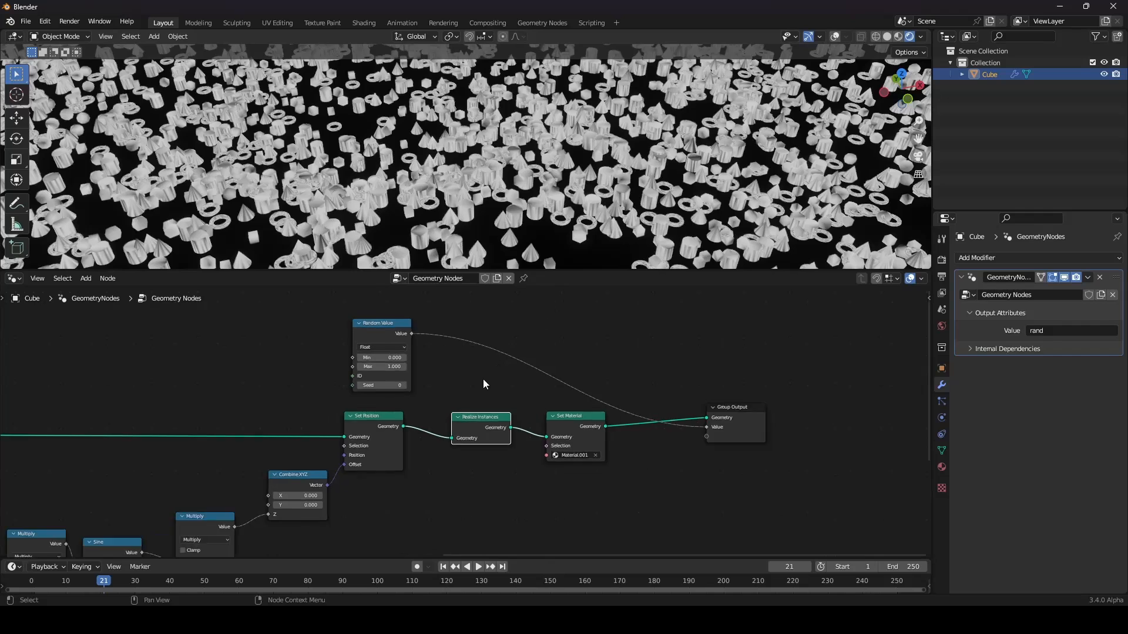
mouse_move(483, 379)
middle_mouse_down()
mouse_move(584, 371)
mouse_move(505, 384)
middle_mouse_up()
scroll(584, 371, "up", 4)
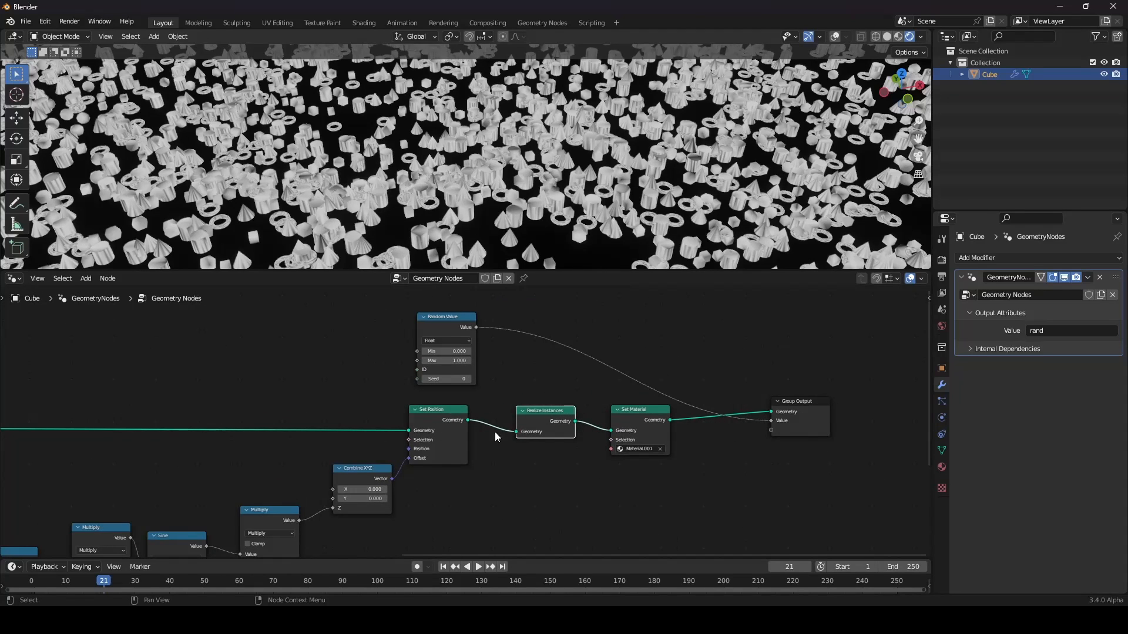
mouse_move(540, 420)
left_mouse_down()
mouse_move(567, 414)
mouse_move(541, 420)
left_mouse_up()
left_click(431, 420)
mouse_move(430, 420)
left_mouse_down()
mouse_move(427, 402)
mouse_move(426, 424)
left_mouse_up()
right_click(426, 424)
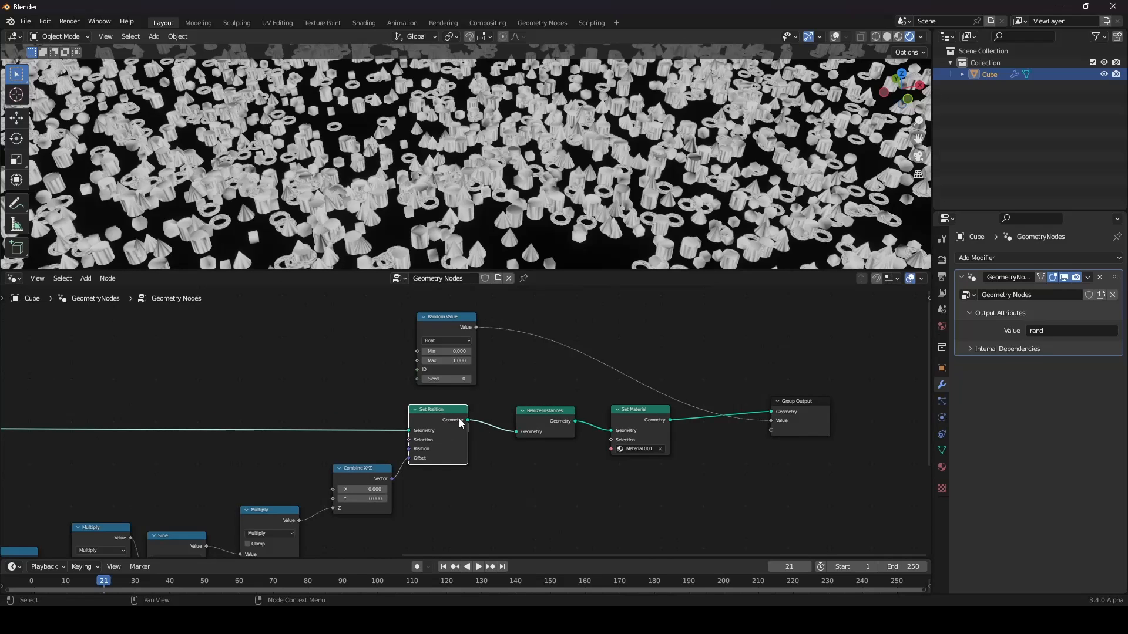
- Insert a Capture Attribute node between Set Position and Realize Instances
key("shift+a")
mouse_move(487, 243)
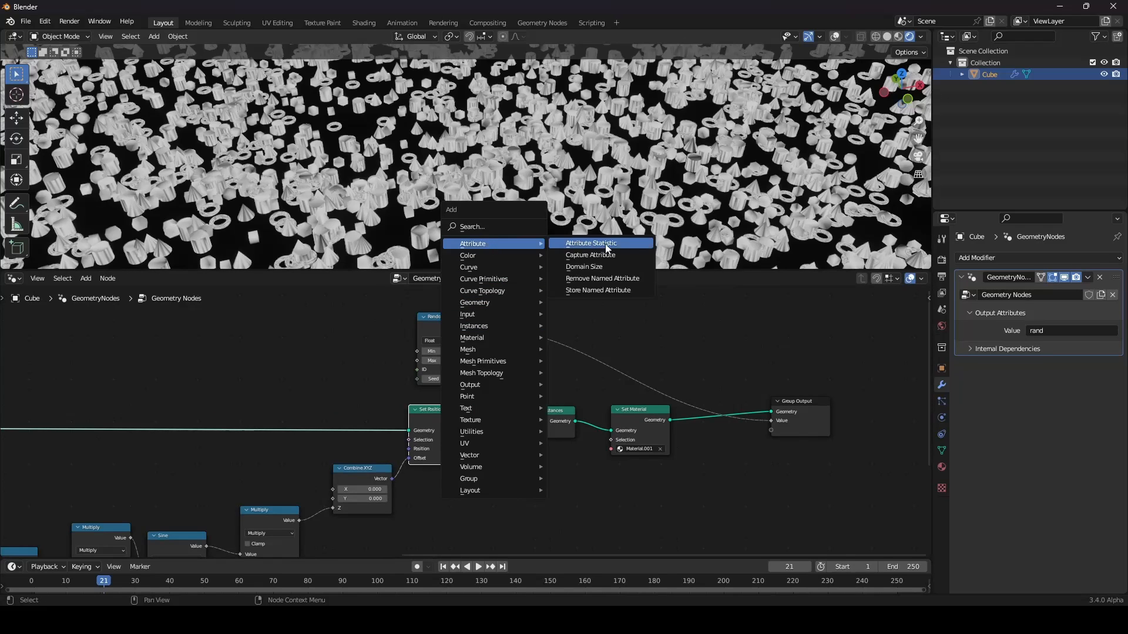
left_click(618, 254)
mouse_move(458, 410)
left_mouse_down()
mouse_move(473, 409)
mouse_move(470, 396)
left_mouse_up()
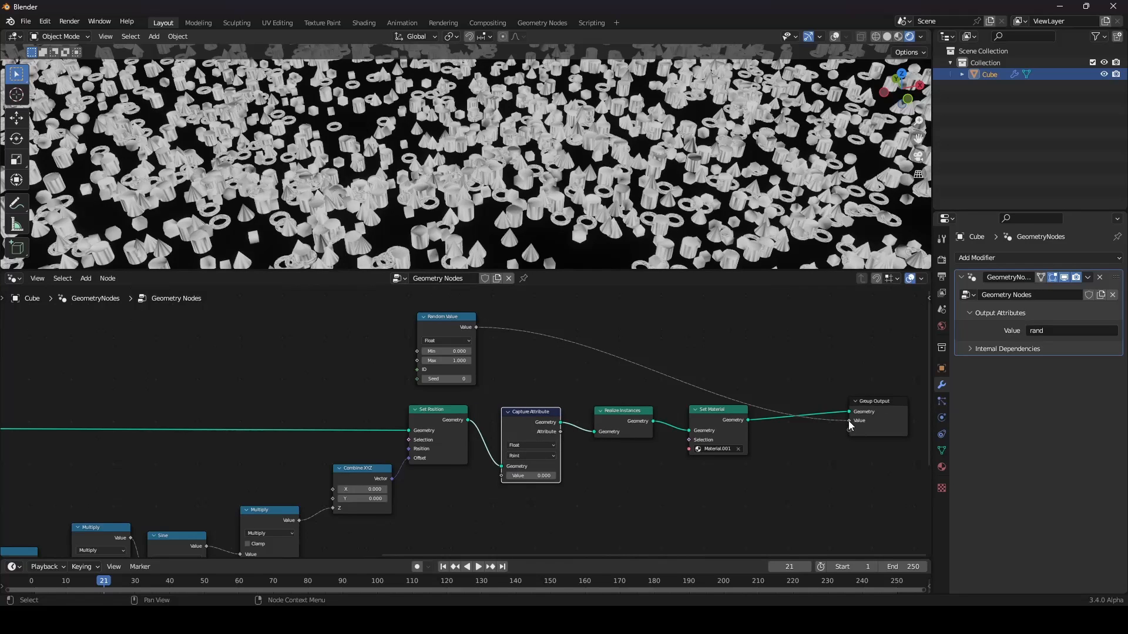
- Feed Random Value into the Capture Attribute's Value and link its Attribute output to the Group Output's Value
left_click_drag(848, 421, 456, 344)
left_click_drag(503, 481, 503, 475)
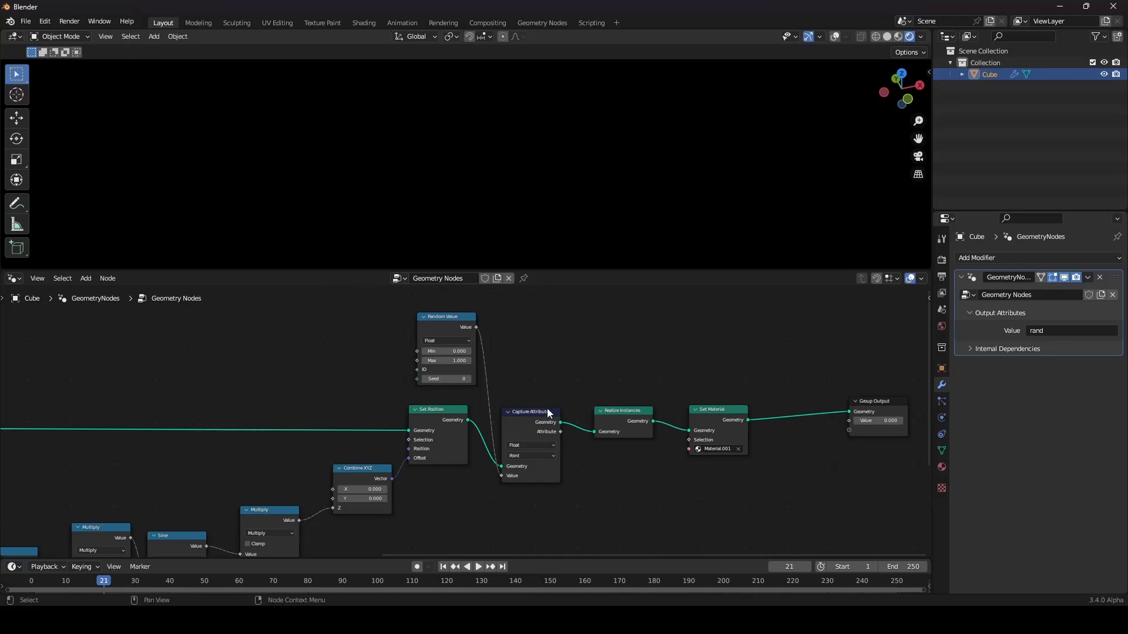
middle_click_drag(555, 416, 501, 418)
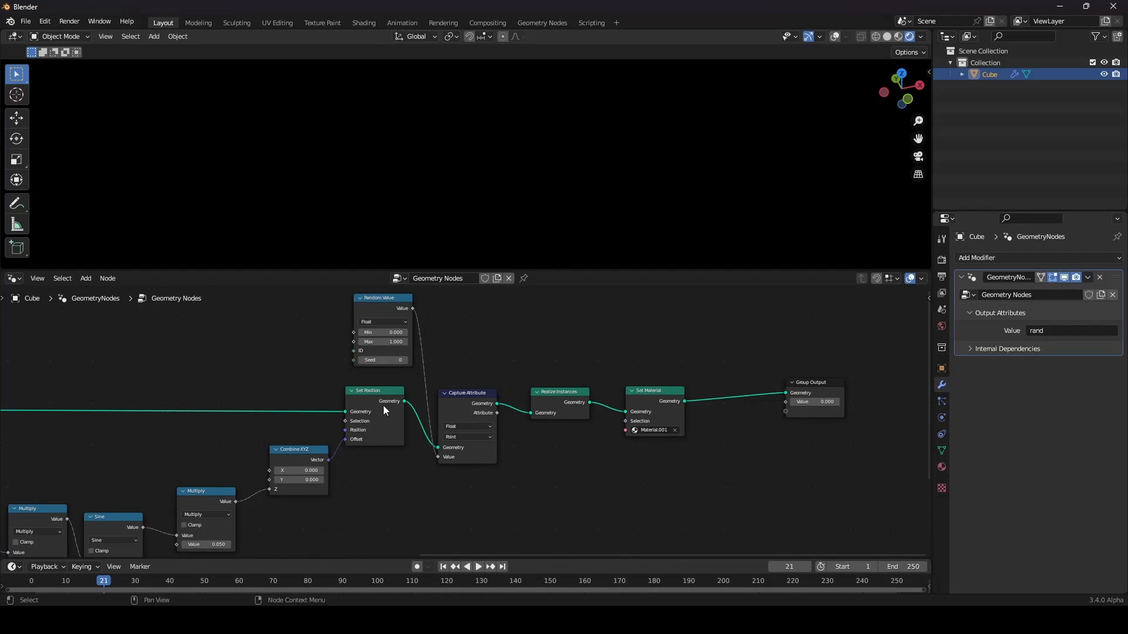
left_click_drag(380, 378, 783, 398)
left_click(516, 368)
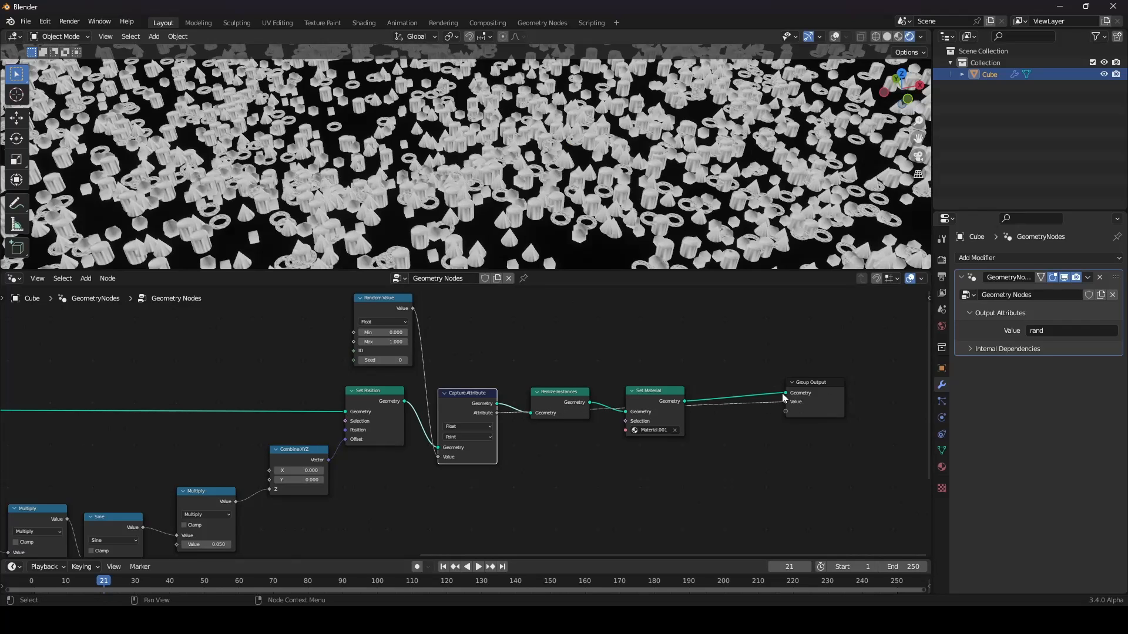
- Set the Capture Attribute node's domain to Instance
scroll(460, 442, "up", 2)
left_click(457, 440)
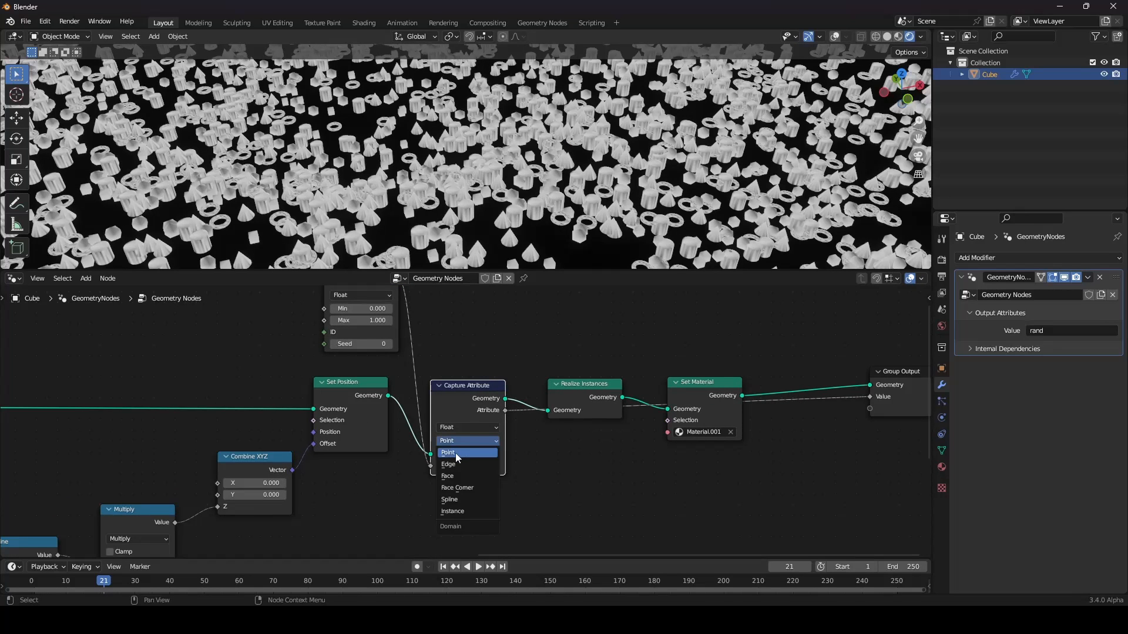
left_click(462, 512)
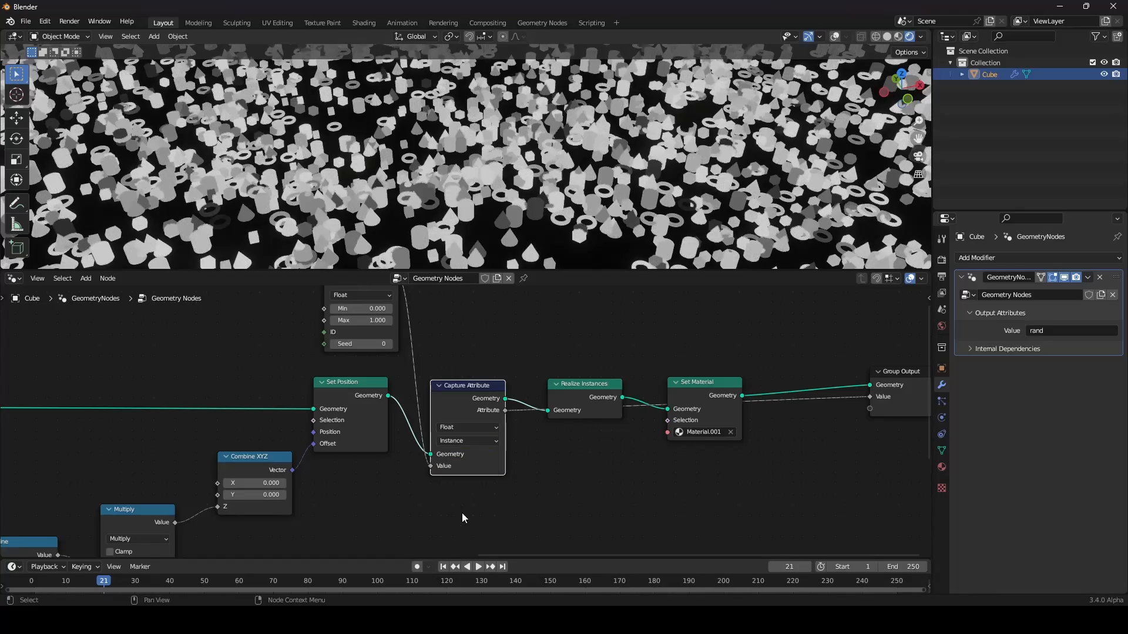
- Inspect the random grey shading of the individual instances up close and across the whole disc
scroll(491, 207, "down", 6)
middle_click_drag(491, 206, 426, 134)
scroll(531, 210, "up", 7)
scroll(435, 153, "up", 4)
scroll(437, 178, "down", 10)
scroll(426, 134, "up", 4)
scroll(681, 436, "down", 5)
left_click_drag(463, 328, 456, 336)
scroll(504, 216, "down", 3)
middle_click_drag(504, 217, 516, 226)
scroll(520, 222, "up", 5)
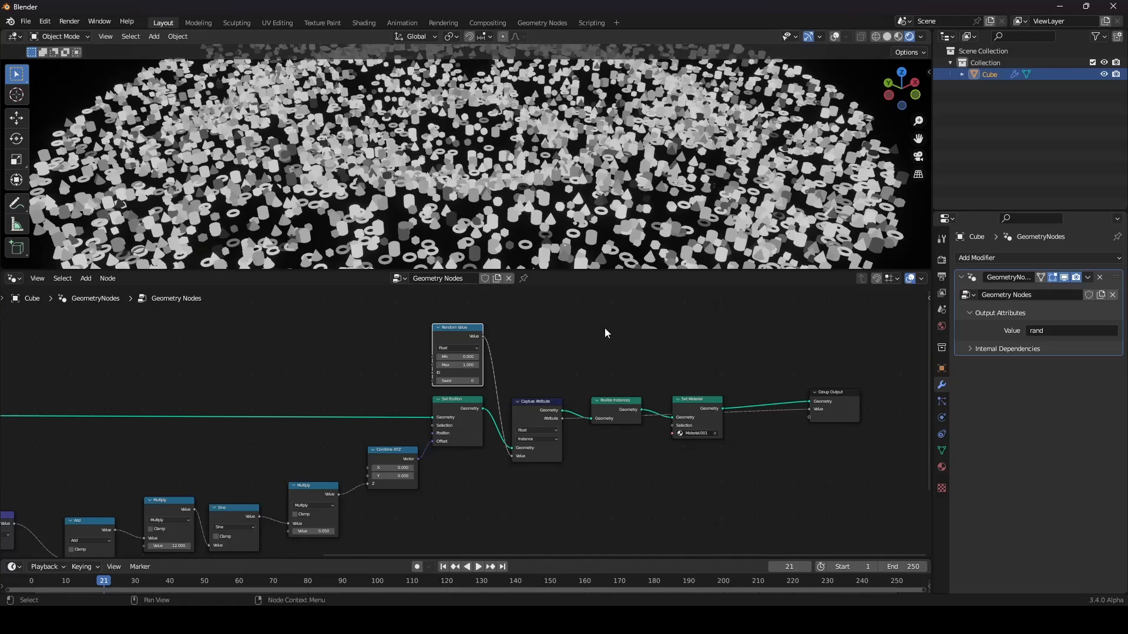
- Link the Sine node's Value output to a new socket on the Group Output
scroll(548, 347, "down", 2)
middle_click_drag(498, 375, 483, 351)
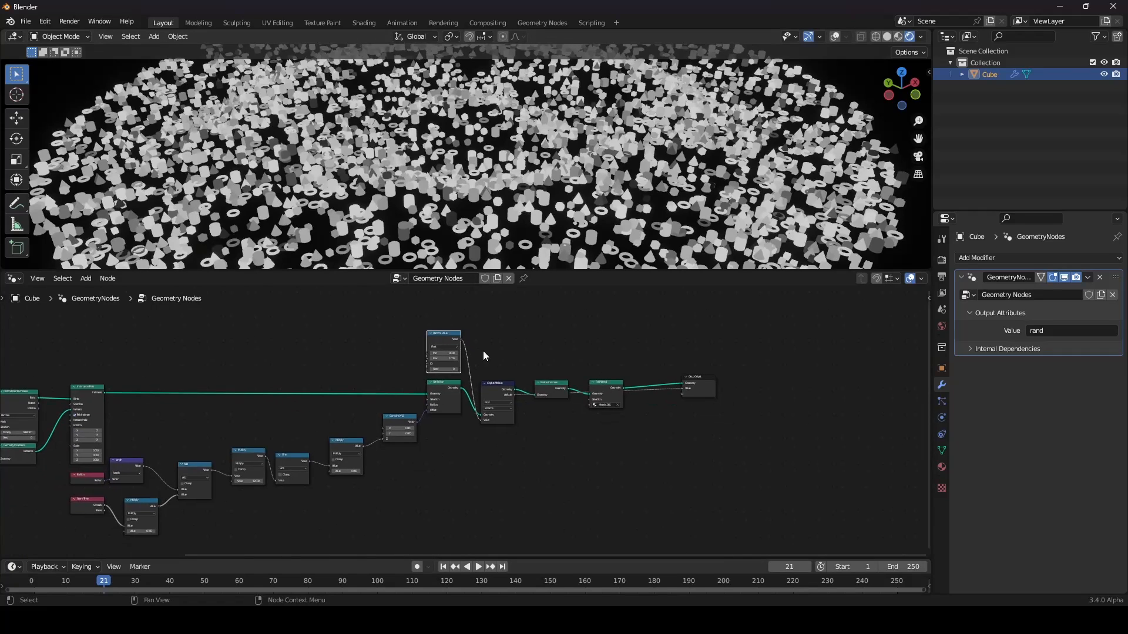
scroll(483, 351, "up", 2)
scroll(286, 456, "down", 4)
middle_click_drag(287, 456, 283, 392)
scroll(327, 420, "up", 3)
left_click_drag(265, 433, 773, 342)
left_click(791, 333)
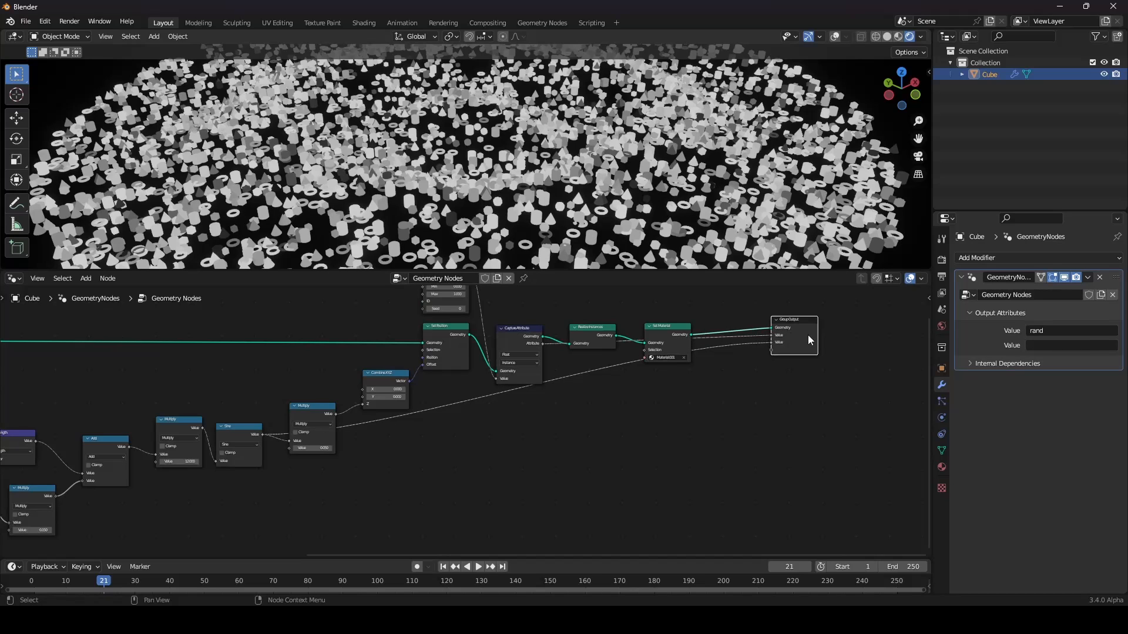
- Name the new output attribute of the geometry nodes modifier "sine"
left_click(1084, 346)
type("sine")
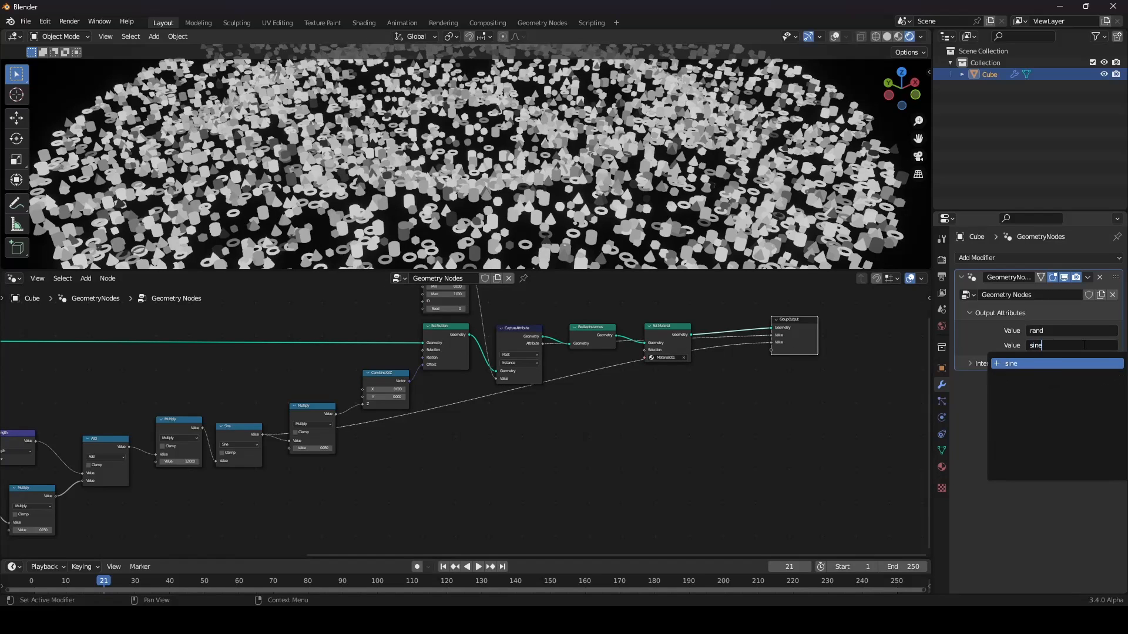
key("Return")
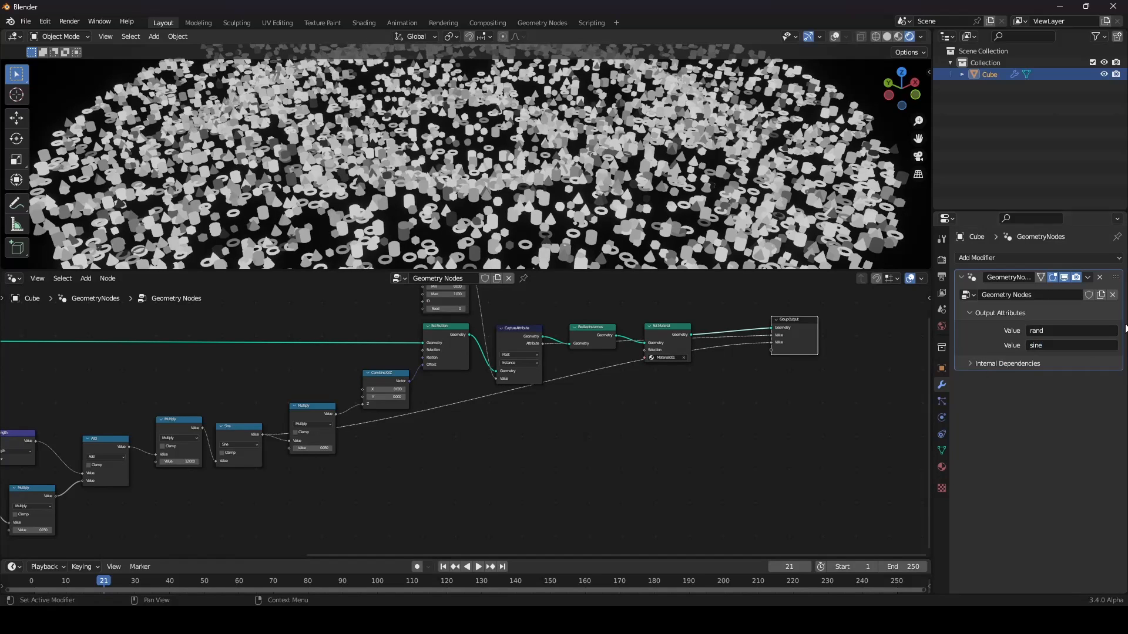
- Change the node area to the Shader Editor and duplicate the rand Attribute node, placing the copy below it
left_click(14, 279)
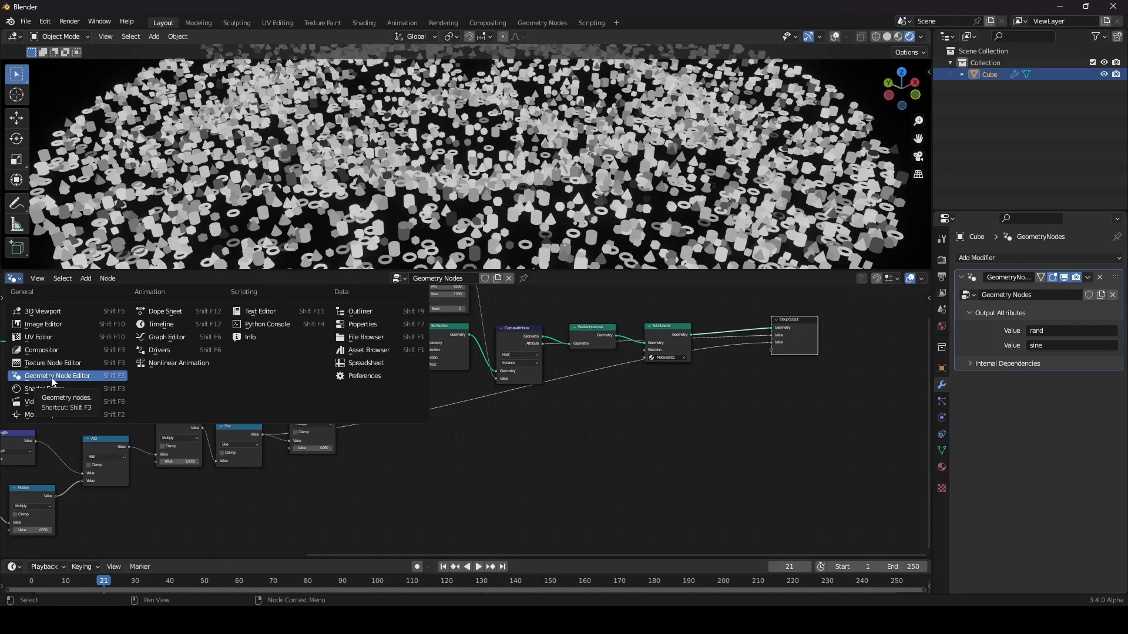
left_click(47, 388)
middle_click_drag(285, 386, 584, 431)
scroll(573, 432, "up", 5)
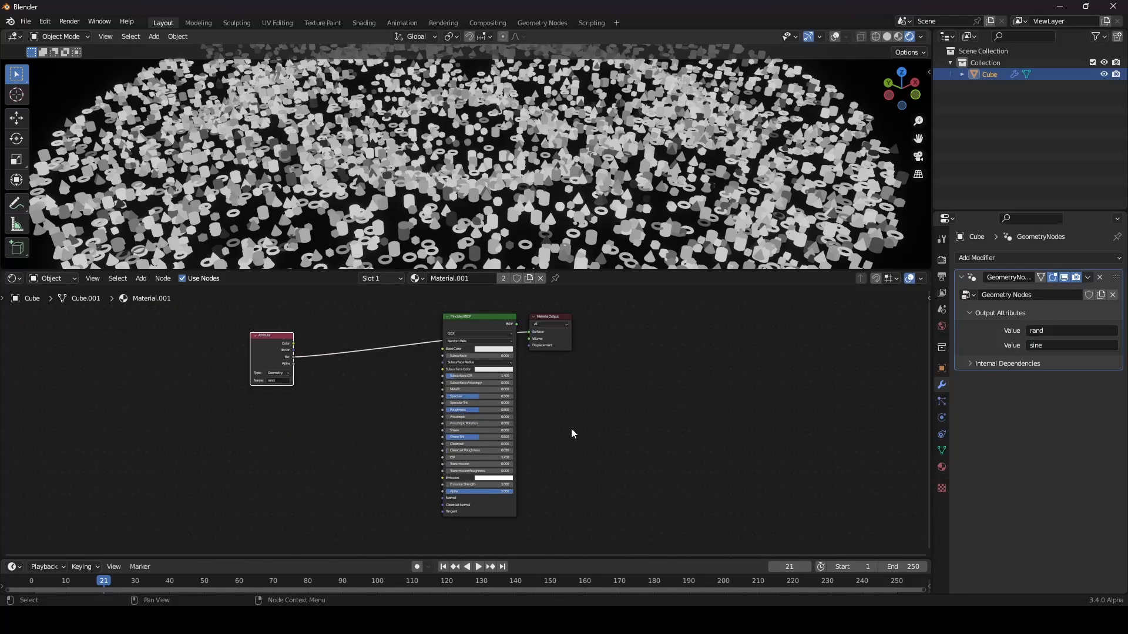
middle_click_drag(527, 405, 544, 434)
scroll(544, 435, "up", 3)
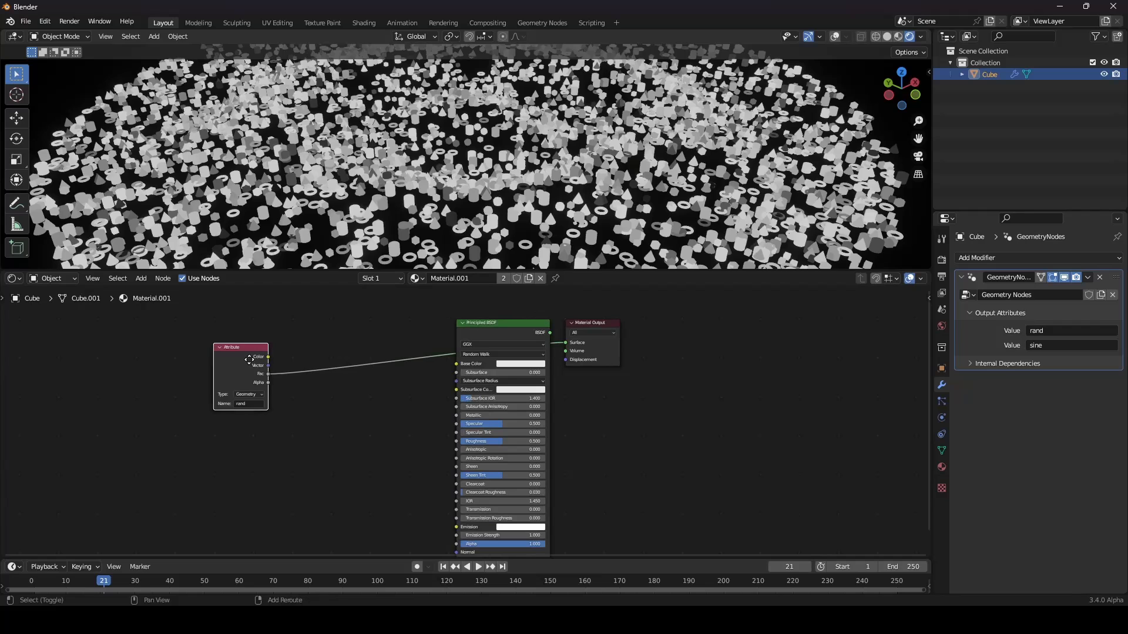
key("shift+d")
left_click(278, 446)
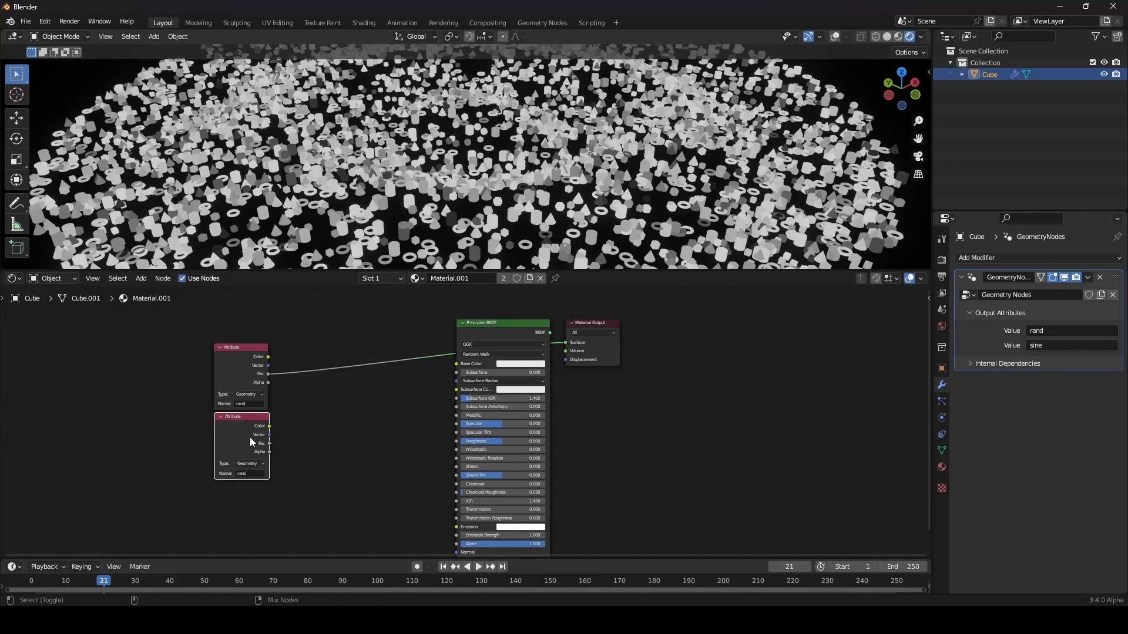
- Preview the duplicated Attribute node on the material surface and set its attribute name to "sine"
left_click(249, 438, "ctrl+shift")
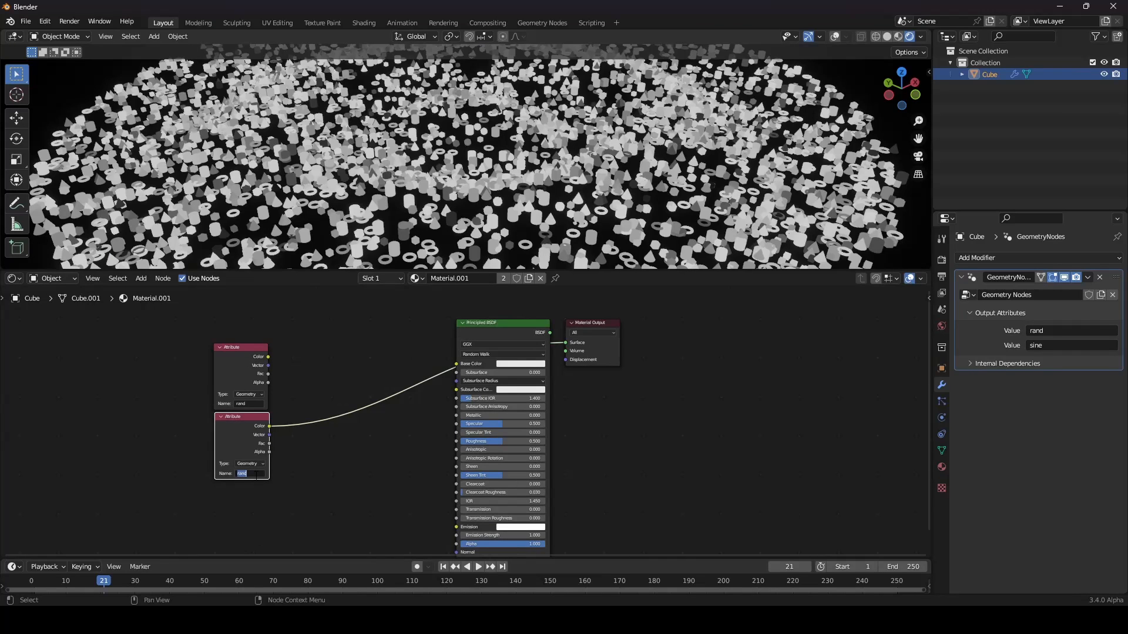
left_click(255, 475)
type("sine")
key("Return")
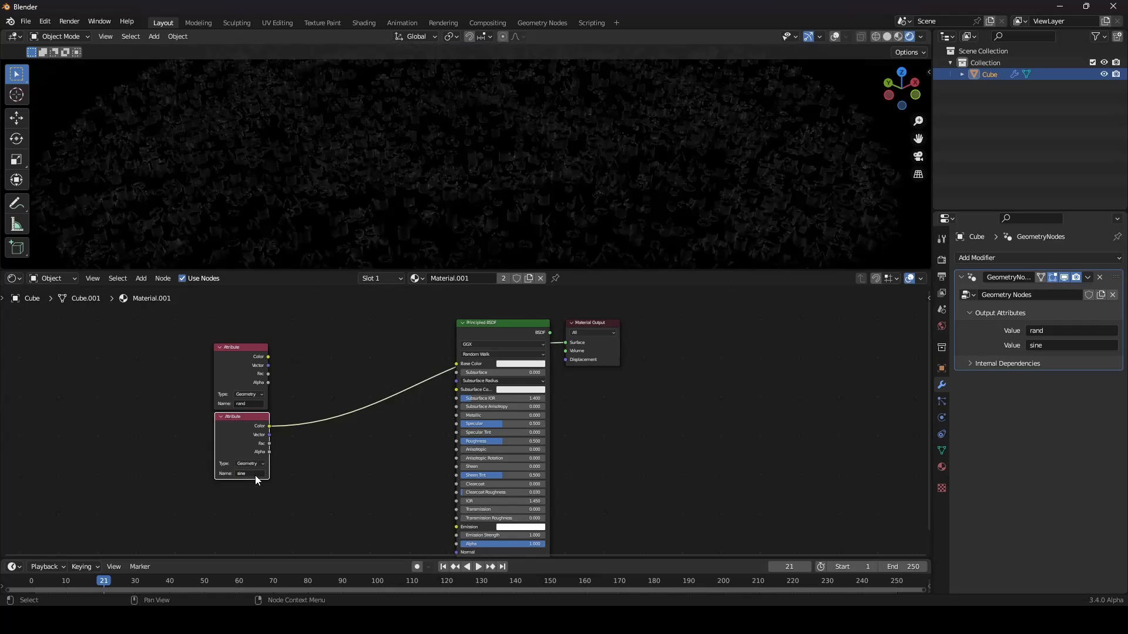
middle_click_drag(625, 116, 654, 148)
scroll(647, 136, "up", 1)
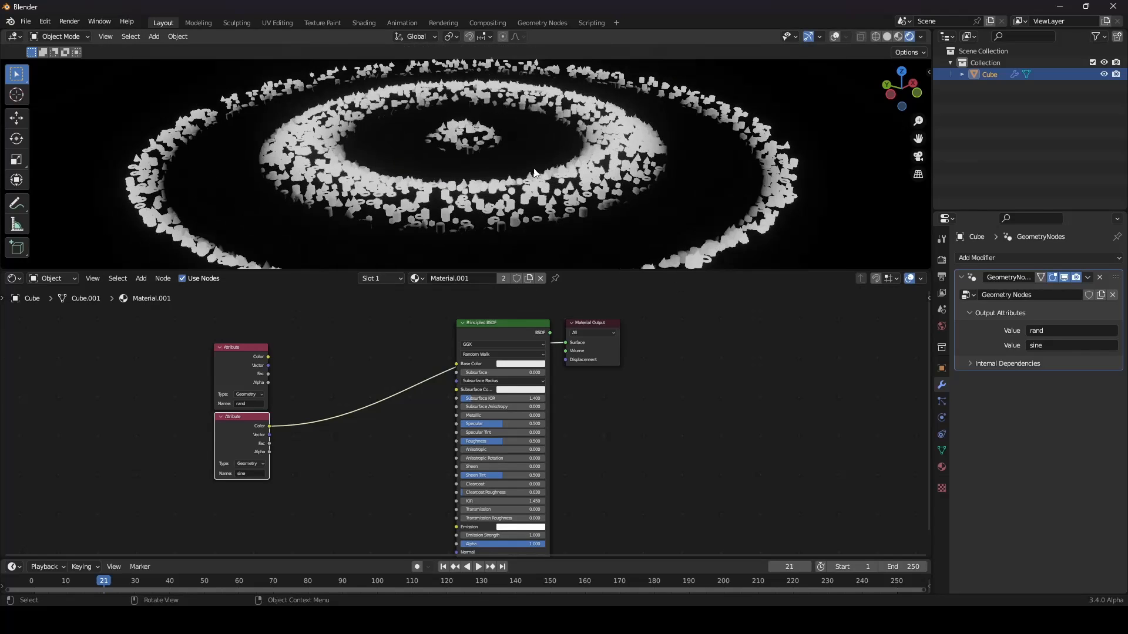
- Insert a Math node after the sine Attribute node and set it to Multiply with a value of 0.500
middle_click_drag(453, 381, 470, 382)
scroll(470, 382, "up", 1)
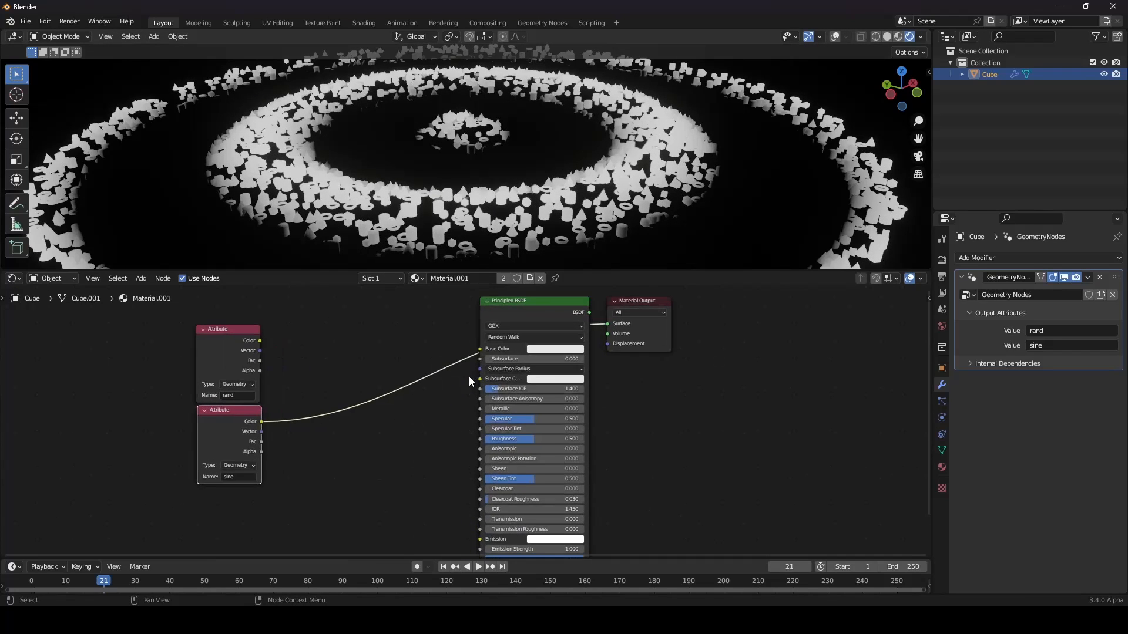
key("shift+a")
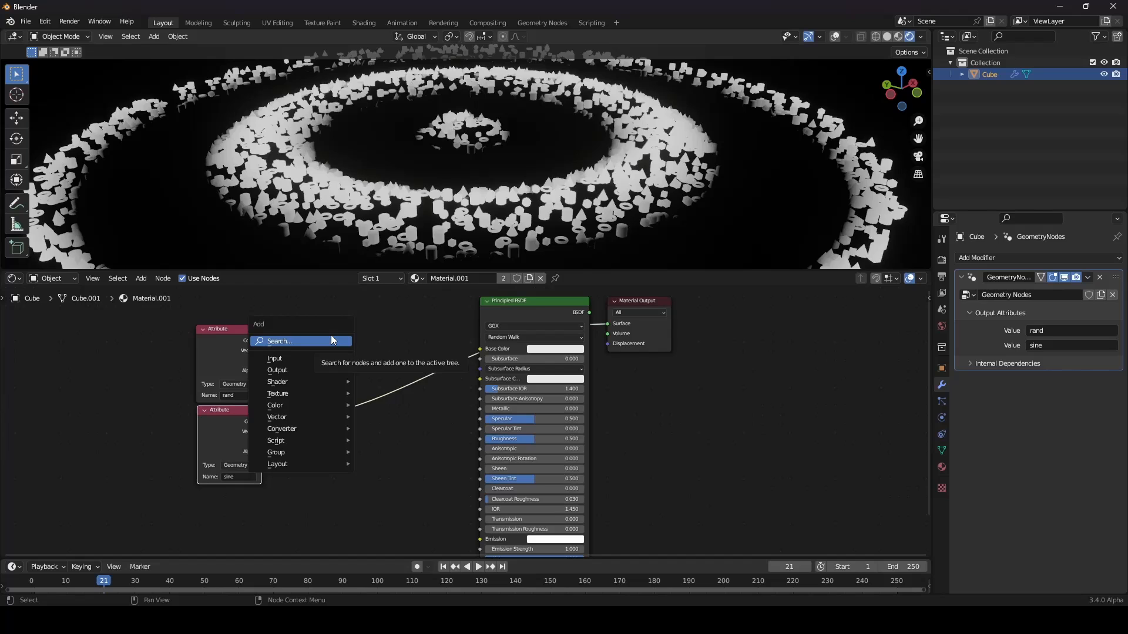
left_click(332, 341)
type("add")
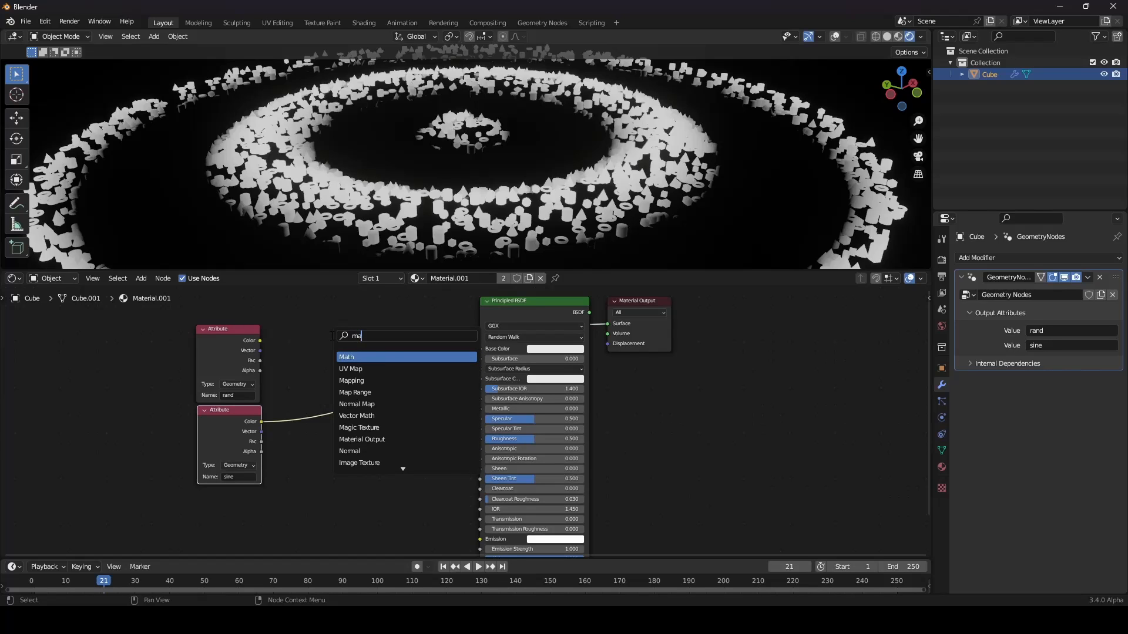
key("Return")
left_click(311, 458)
left_click(322, 426)
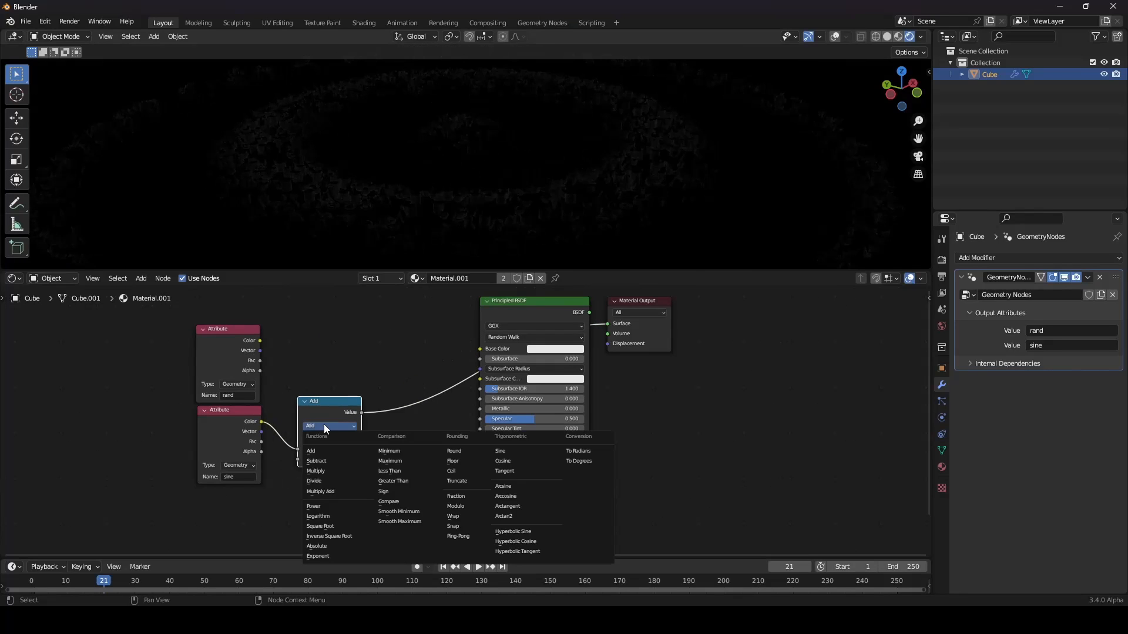
left_click(334, 469)
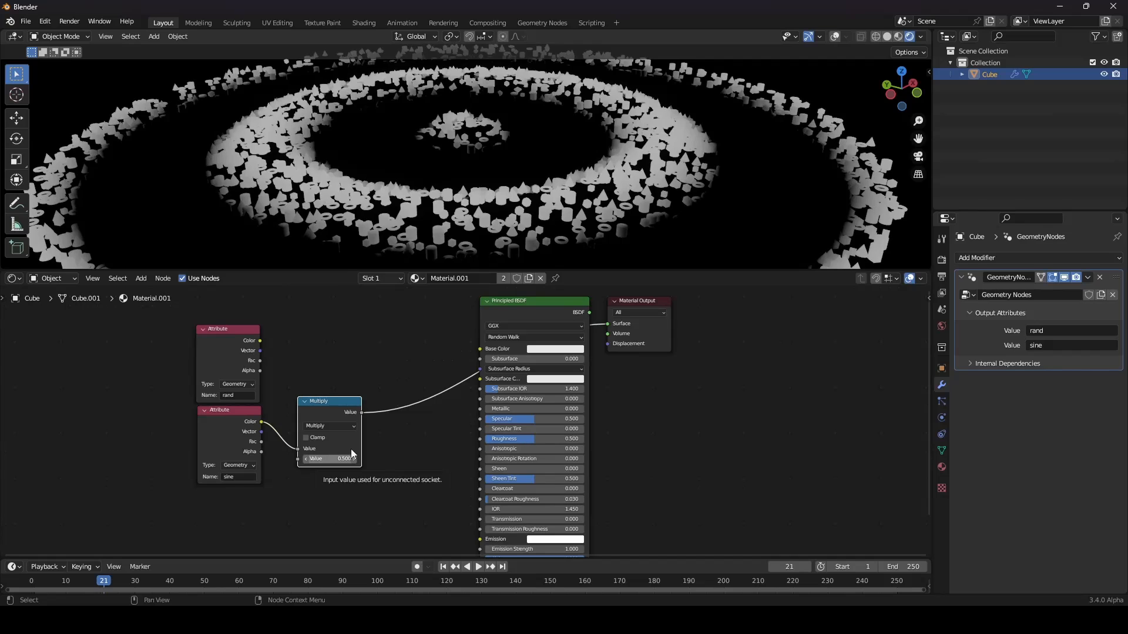
- Duplicate the Multiply node behind itself in the chain and set the copy to Add with a value of 0.500
key("shift+d")
left_click(403, 420)
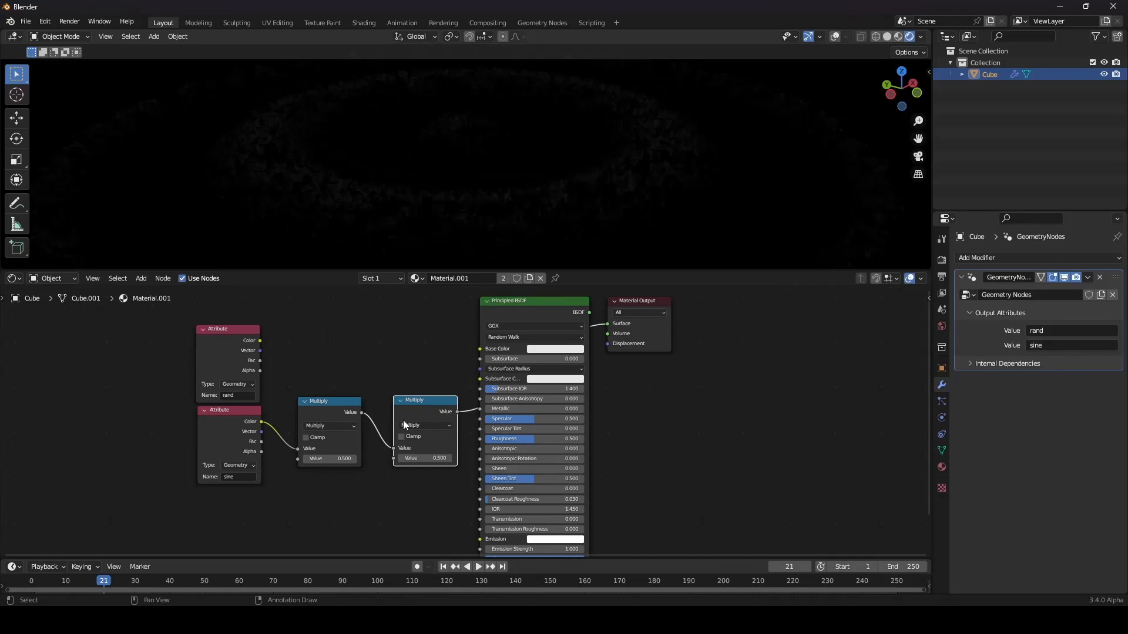
left_click(410, 425)
left_click(424, 451)
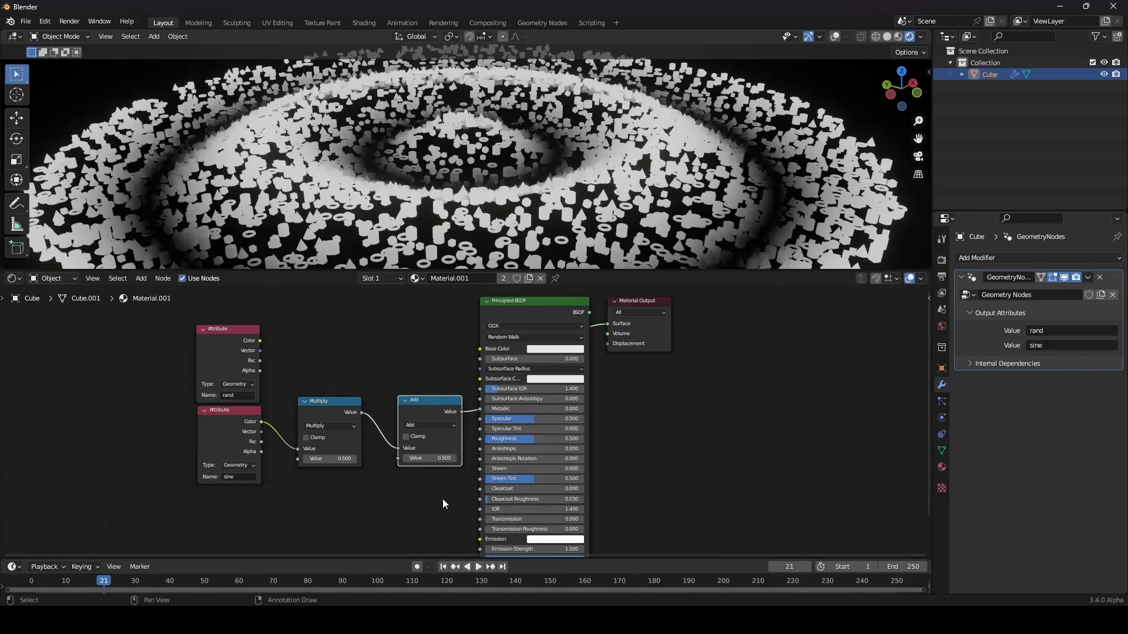
- Shift the sine Attribute, Multiply and Add nodes together away from the Principled BSDF and check the ring pattern
left_click_drag(442, 499, 221, 418)
left_click_drag(398, 417, 297, 426)
scroll(426, 214, "down", 4)
scroll(425, 213, "down", 1)
middle_click_drag(425, 214, 440, 233)
scroll(446, 235, "up", 4)
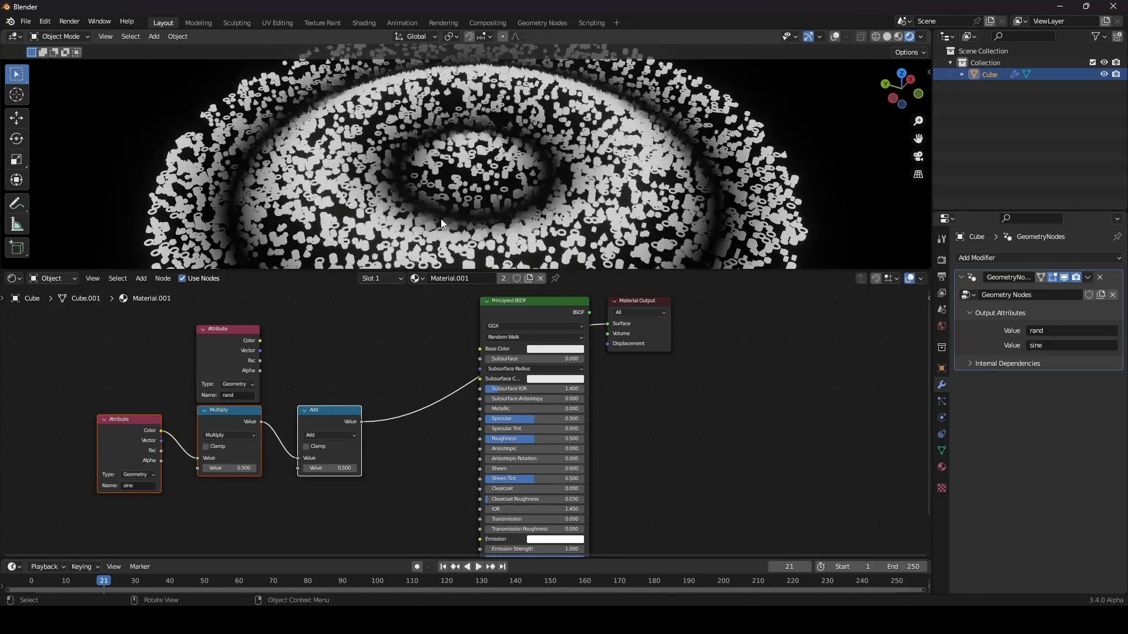
- Reconnect the Principled BSDF to the material surface and place the rand Attribute node below the Multiply node
middle_click_drag(515, 234, 502, 193, "shift")
scroll(502, 192, "down", 1)
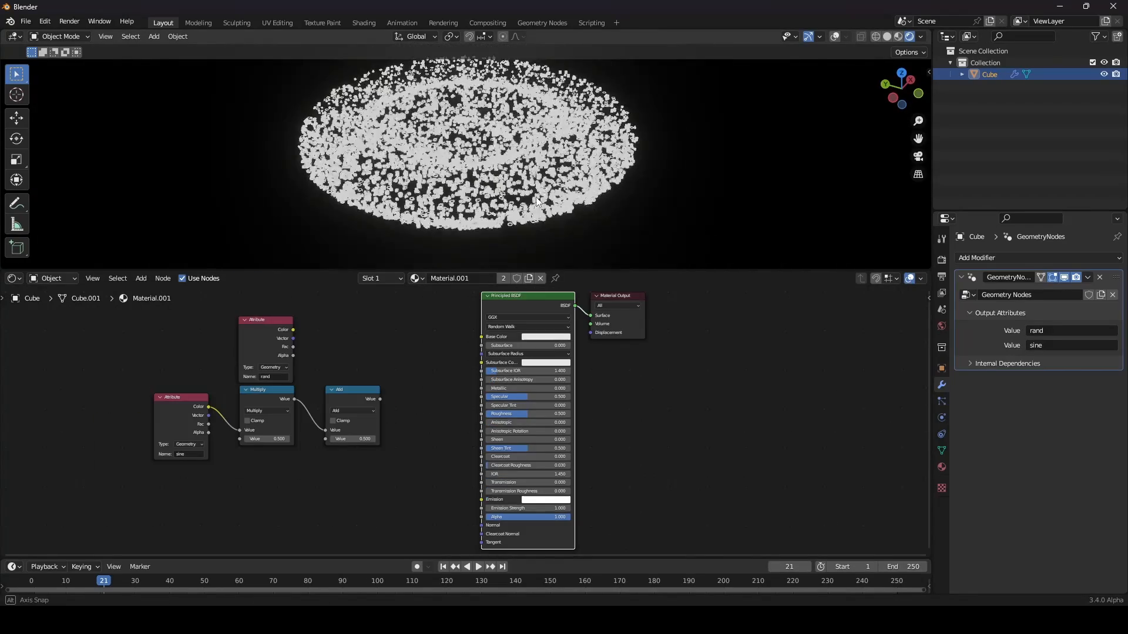
scroll(540, 181, "up", 4)
mouse_move(537, 211)
middle_mouse_down()
mouse_move(541, 181)
mouse_move(536, 219)
middle_mouse_up()
scroll(533, 194, "down", 4)
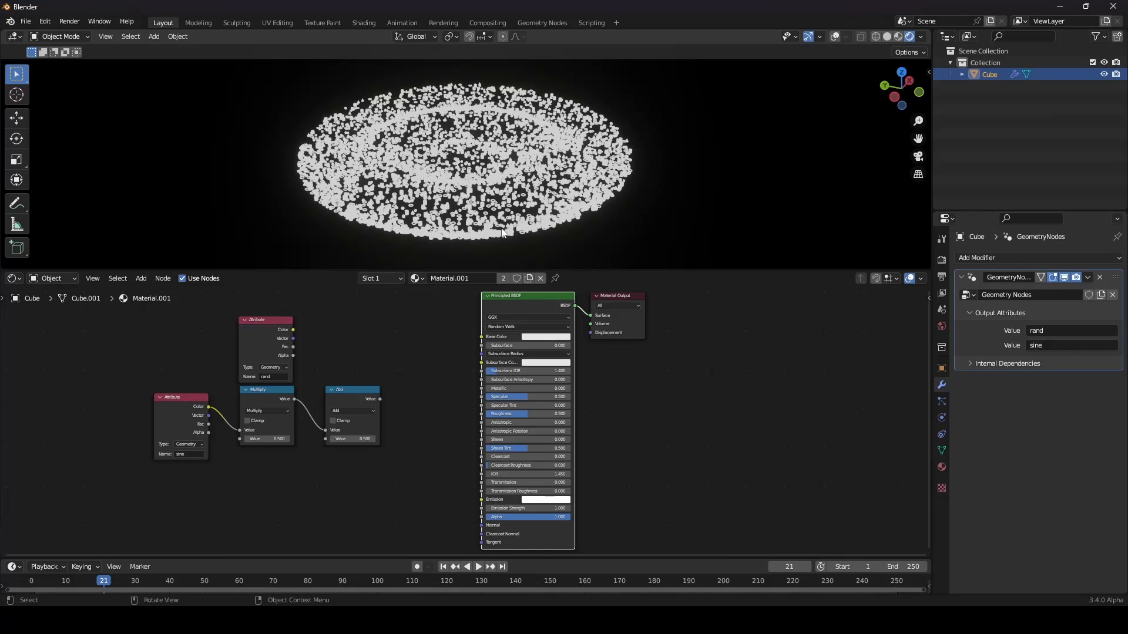
scroll(428, 449, "up", 1)
middle_click_drag(428, 449, 468, 404)
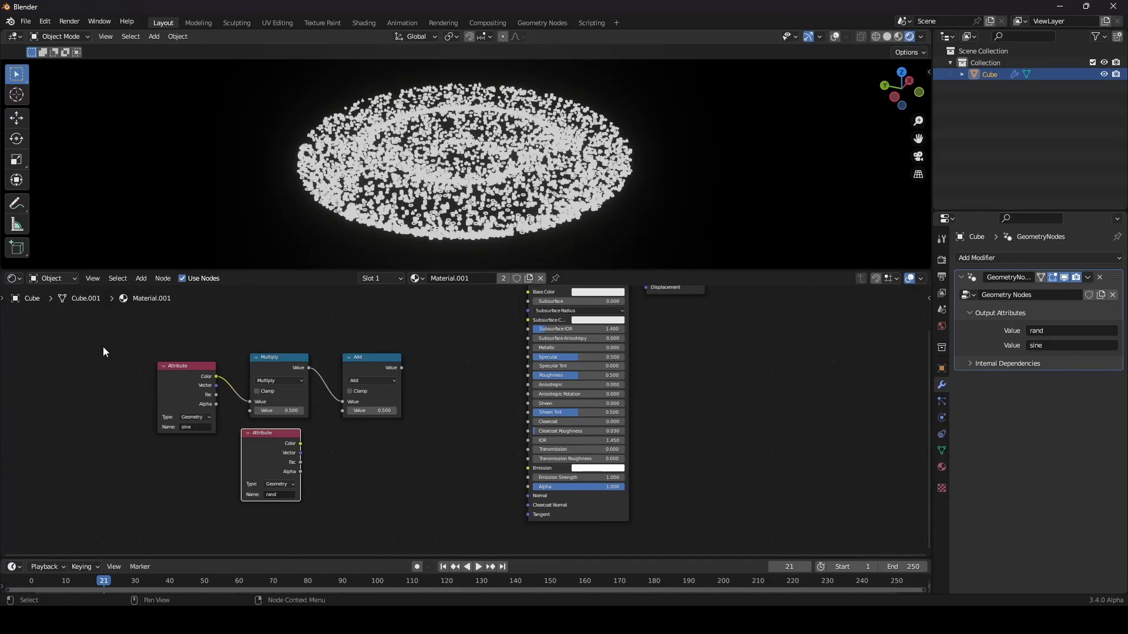
left_click_drag(257, 435, 259, 435)
- Add a ColorRamp node between the rand Attribute node and the Principled BSDF
key("shift+a")
type("colo")
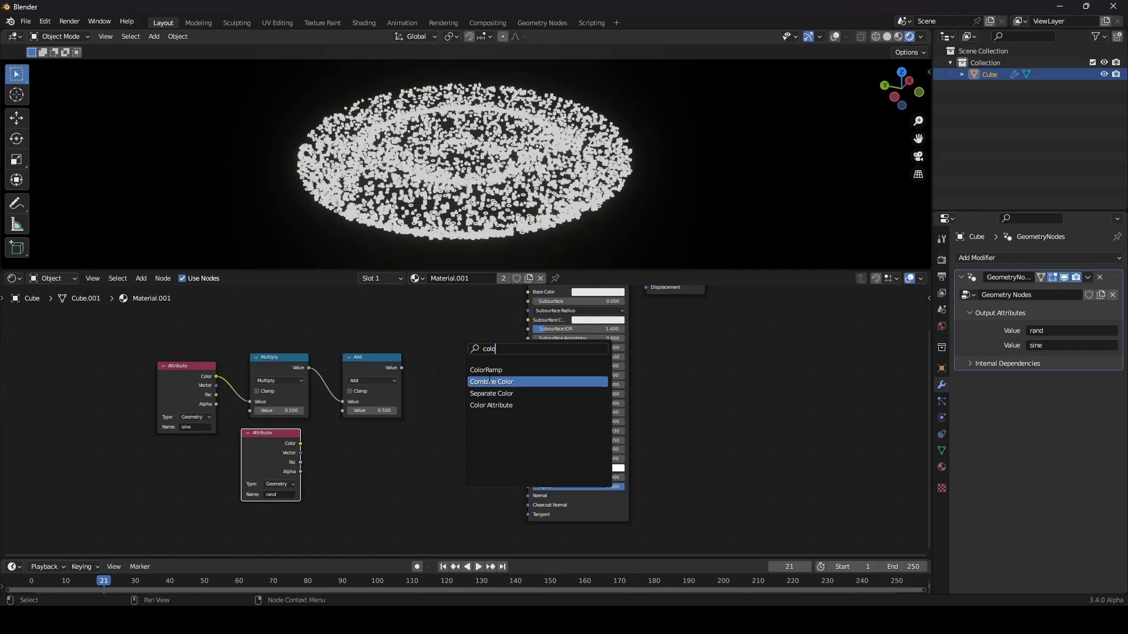
left_click(486, 370)
left_click(392, 446)
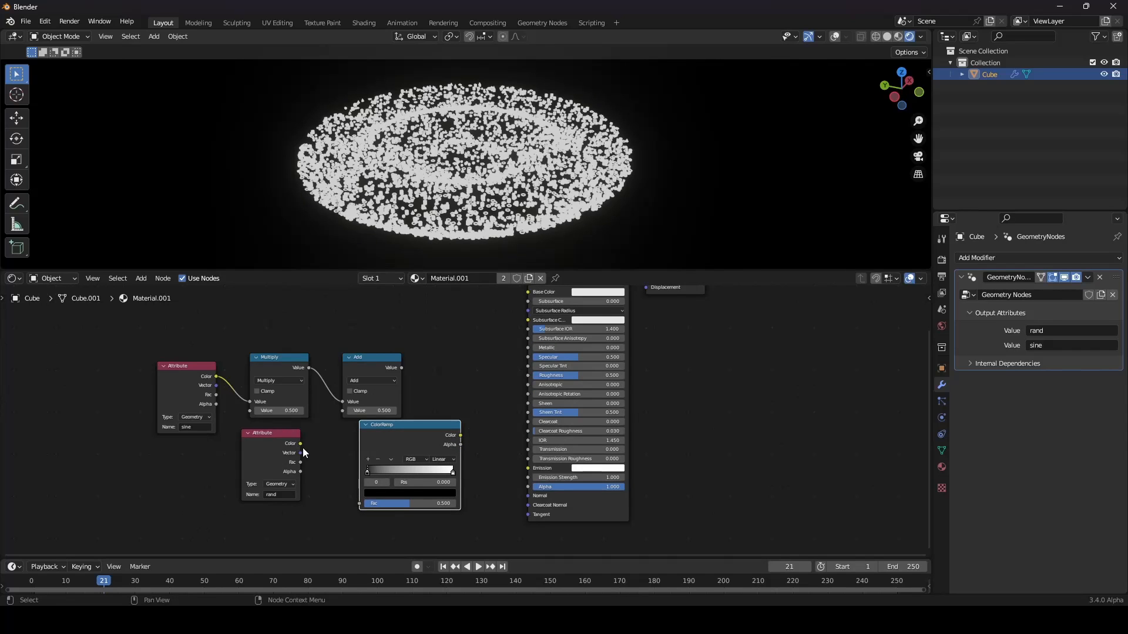
- Link the rand Attribute's Color to the ColorRamp's Fac and the ramp's Color to the Principled BSDF's Emission
left_click_drag(300, 444, 359, 503)
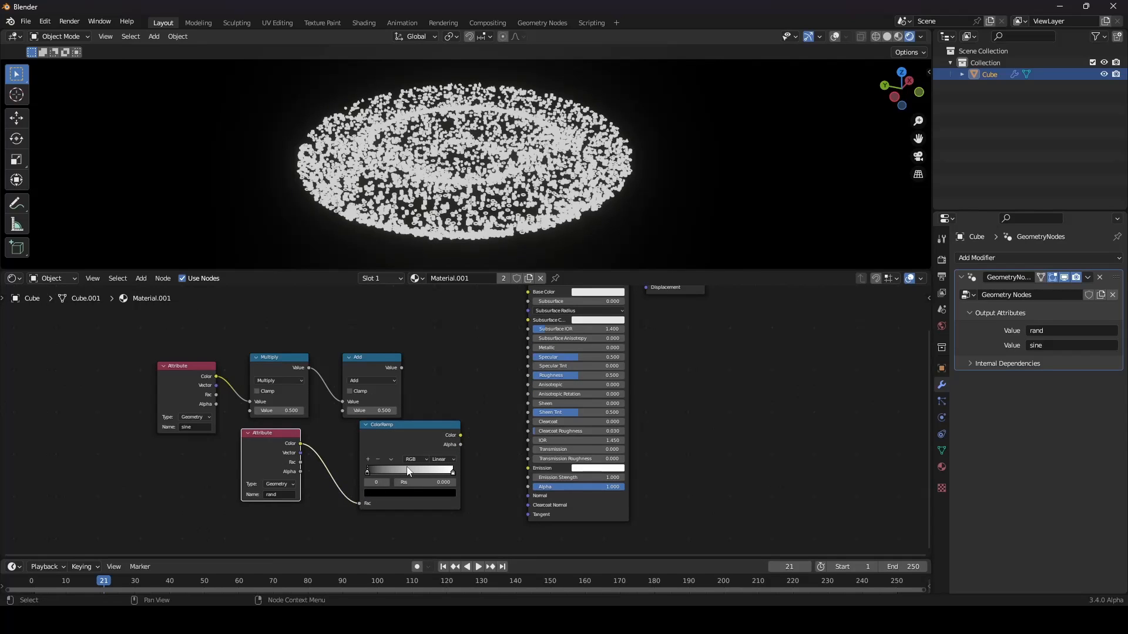
left_click_drag(461, 435, 527, 468)
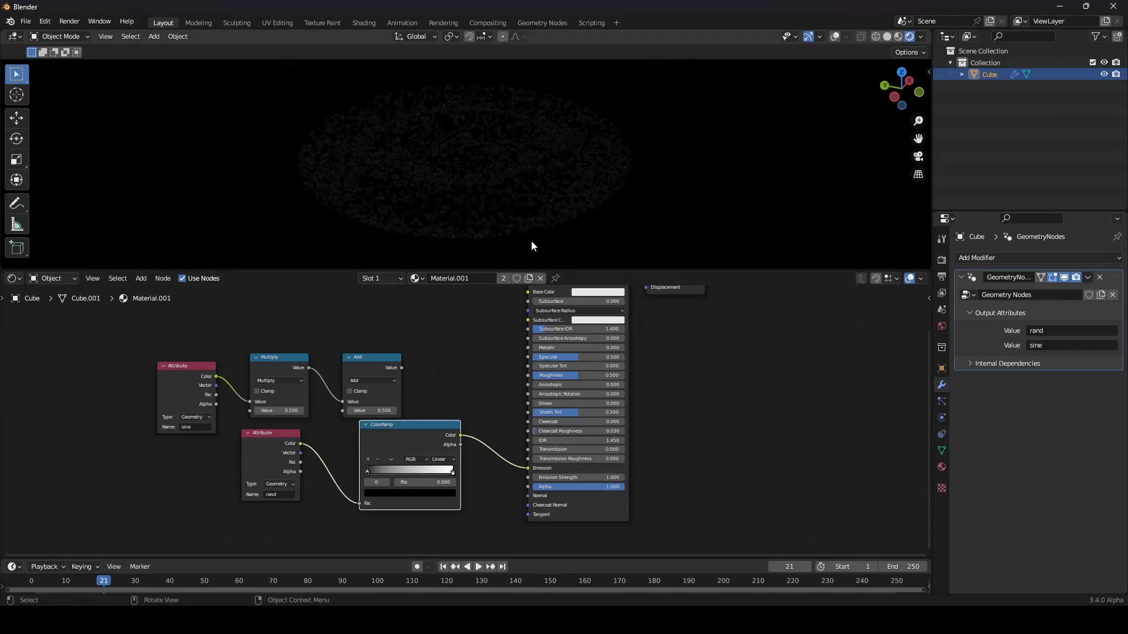
scroll(532, 185, "up", 5)
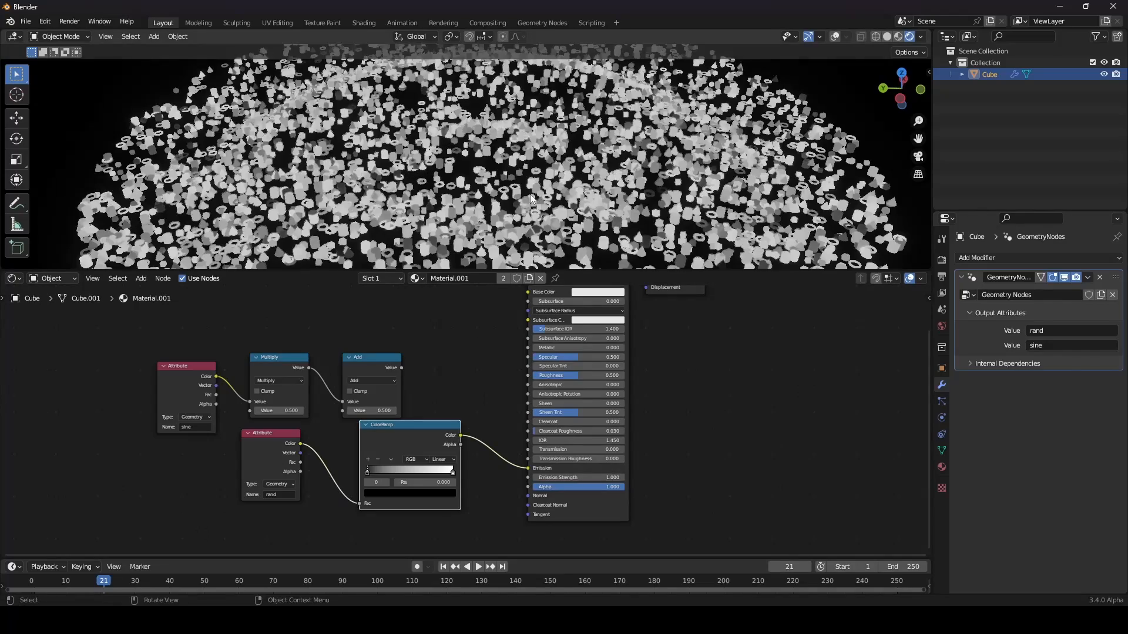
- Colour the ColorRamp from blue at the start to cyan at the end with Ease interpolation
scroll(525, 185, "up", 1)
scroll(407, 473, "up", 2)
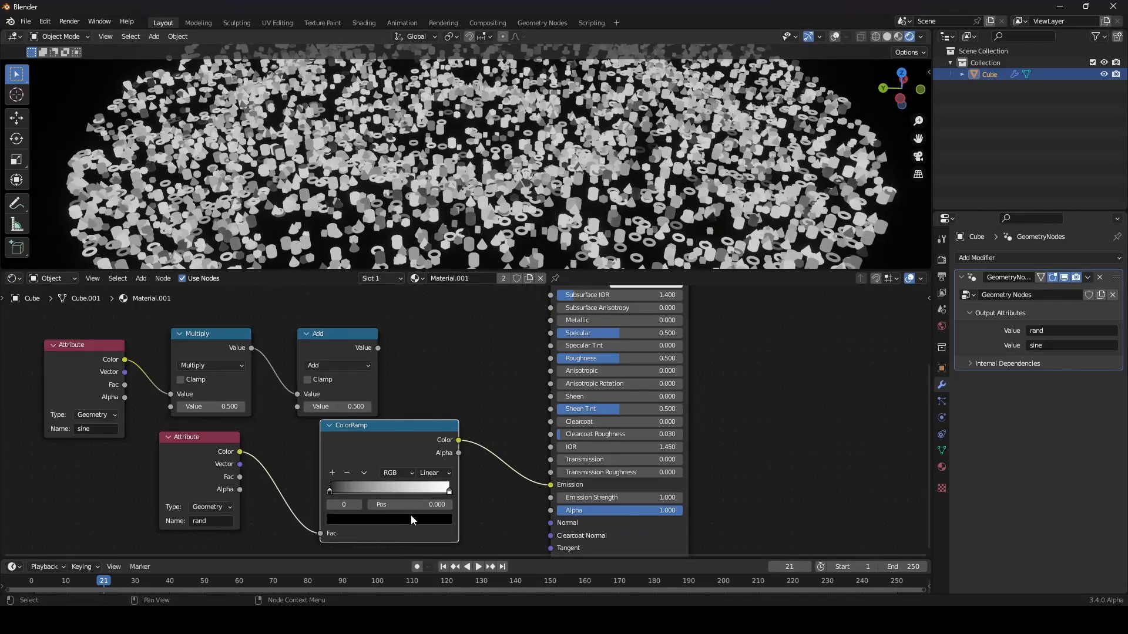
left_click(411, 519)
mouse_move(381, 398)
left_mouse_down()
mouse_move(391, 374)
mouse_move(373, 373)
left_mouse_up()
left_click(449, 490)
left_click(431, 520)
scroll(468, 179, "down", 2)
middle_click_drag(467, 179, 459, 171)
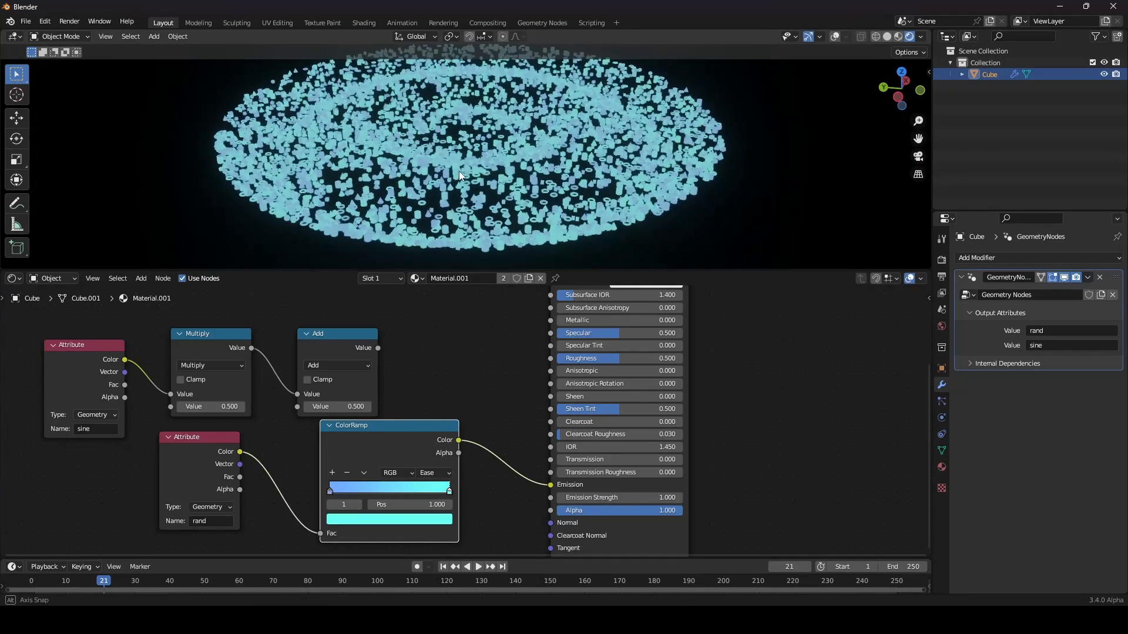
- Insert a Hue Saturation Value node between the ColorRamp and the Principled BSDF's Emission
scroll(477, 330, "down", 1)
scroll(470, 353, "up", 1)
middle_click_drag(466, 363, 478, 325)
key("shift+a")
left_click(478, 326)
type("hue")
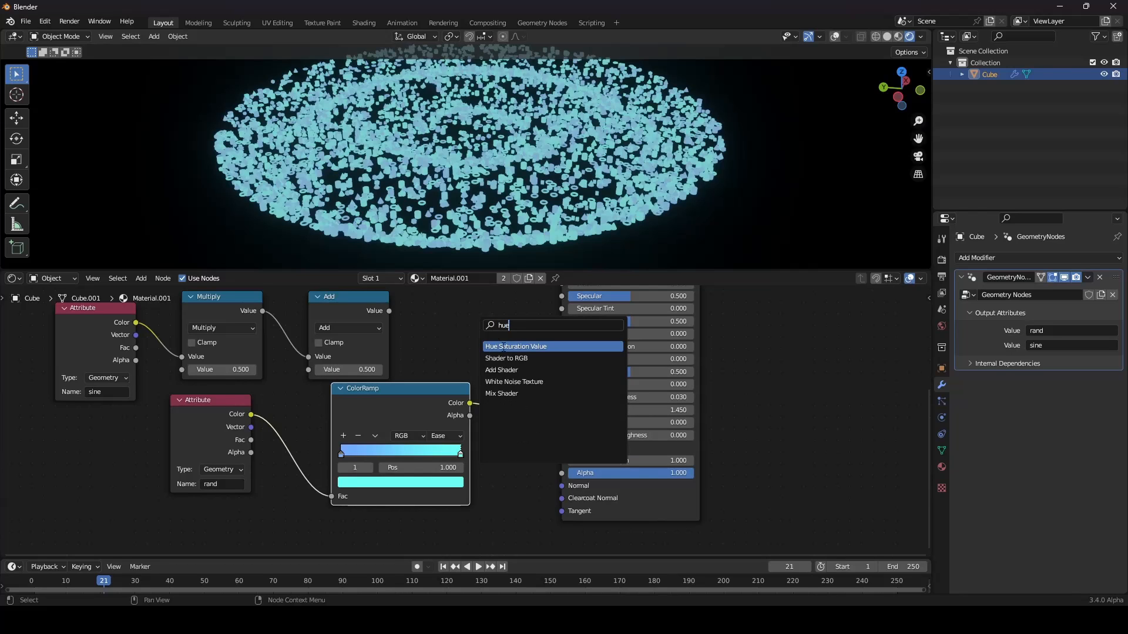
left_click(503, 347)
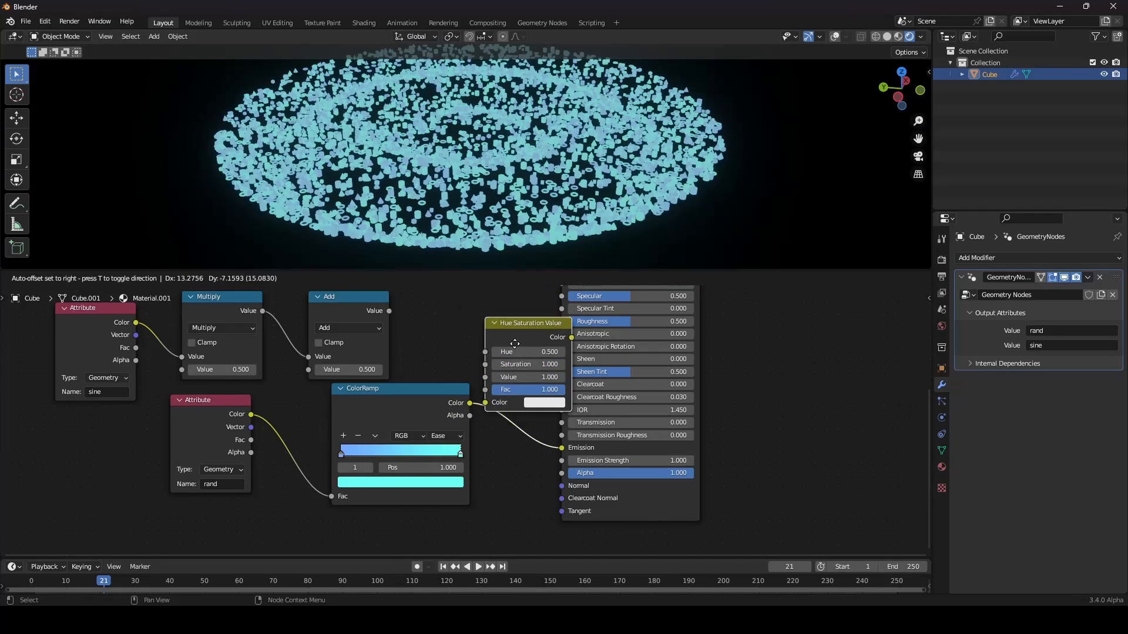
left_click(550, 471)
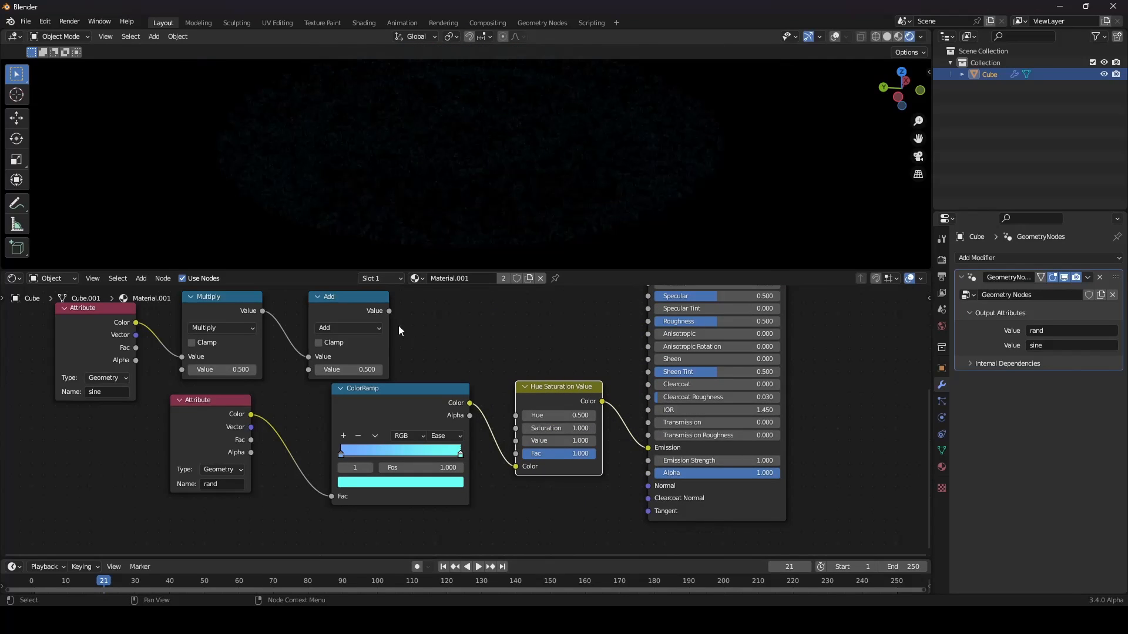
- Link the Add node's Value output to the Hue input of the Hue Saturation Value node
middle_click_drag(398, 326, 400, 358)
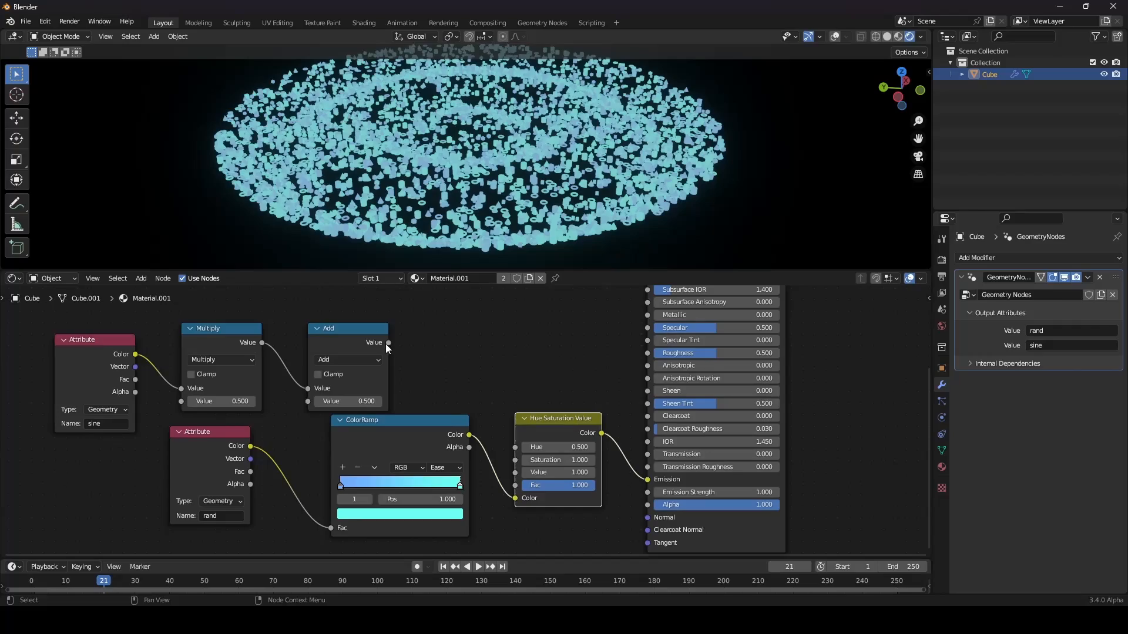
left_click_drag(387, 343, 518, 450)
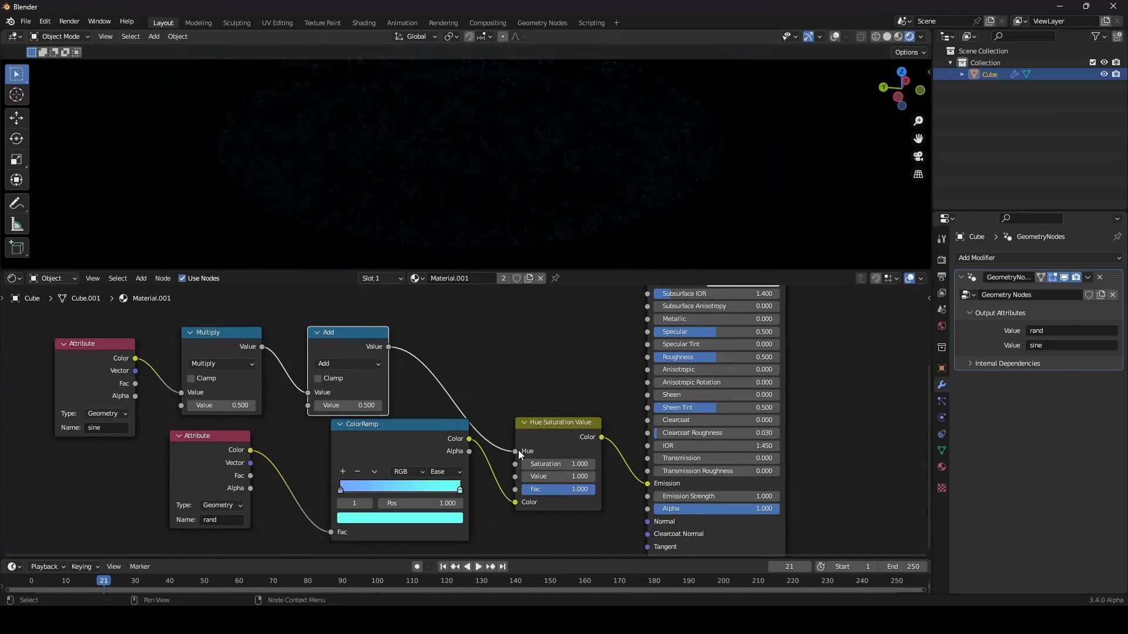
middle_click_drag(551, 142, 636, 154)
scroll(637, 154, "up", 5)
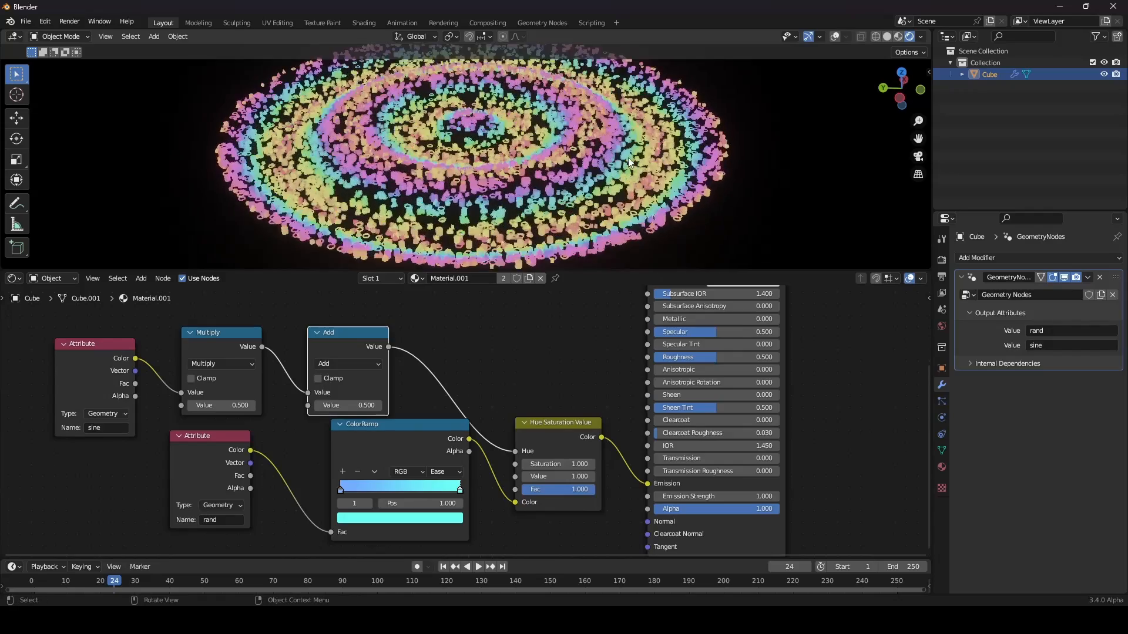
scroll(512, 411, "up", 2)
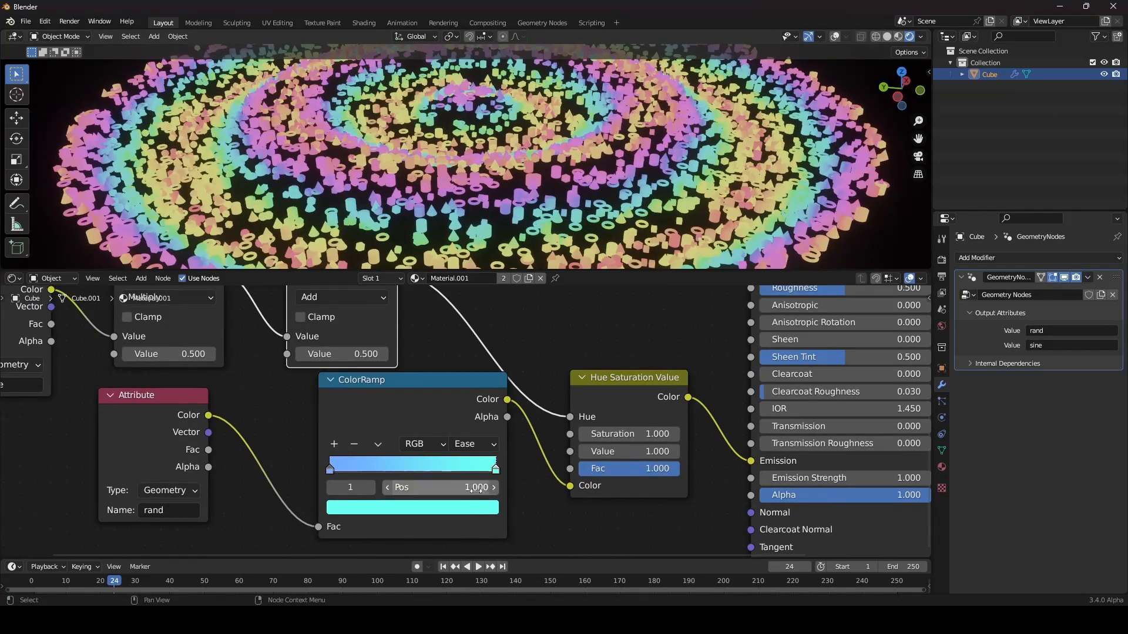
left_click(479, 508)
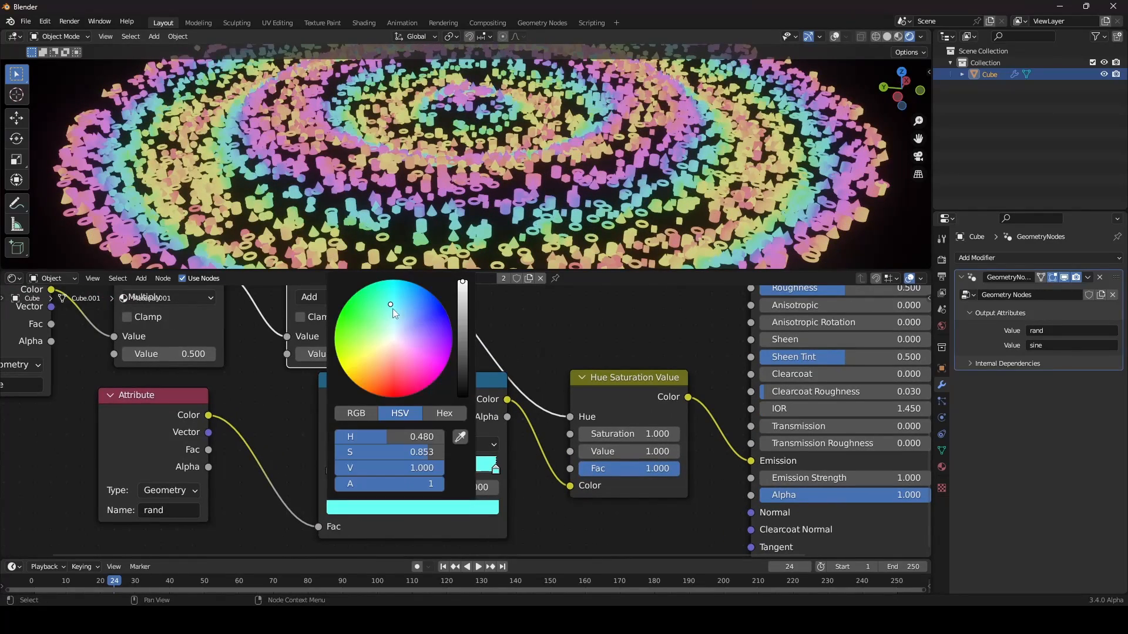
mouse_move(393, 308)
left_mouse_down()
mouse_move(445, 322)
mouse_move(449, 350)
mouse_move(432, 381)
mouse_move(389, 398)
mouse_move(348, 377)
left_mouse_up()
right_click(348, 377)
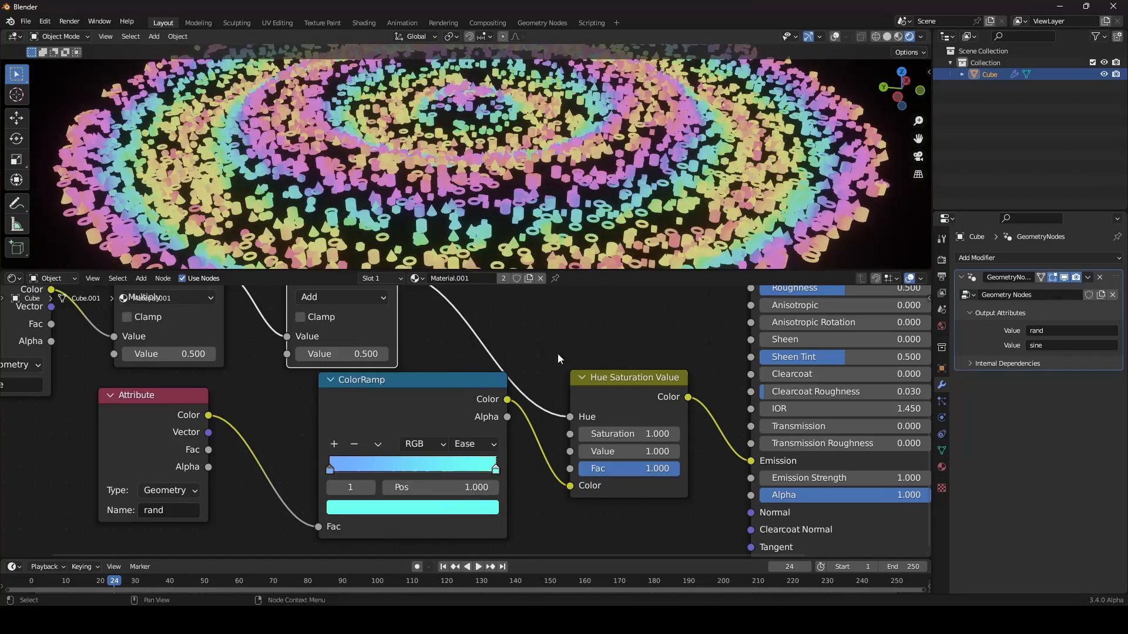
- Line up the rand Attribute node directly below the sine Attribute node
scroll(517, 411, "down", 4)
mouse_move(513, 416)
middle_mouse_down()
mouse_move(512, 433)
mouse_move(500, 410)
middle_mouse_up()
scroll(512, 432, "up", 3)
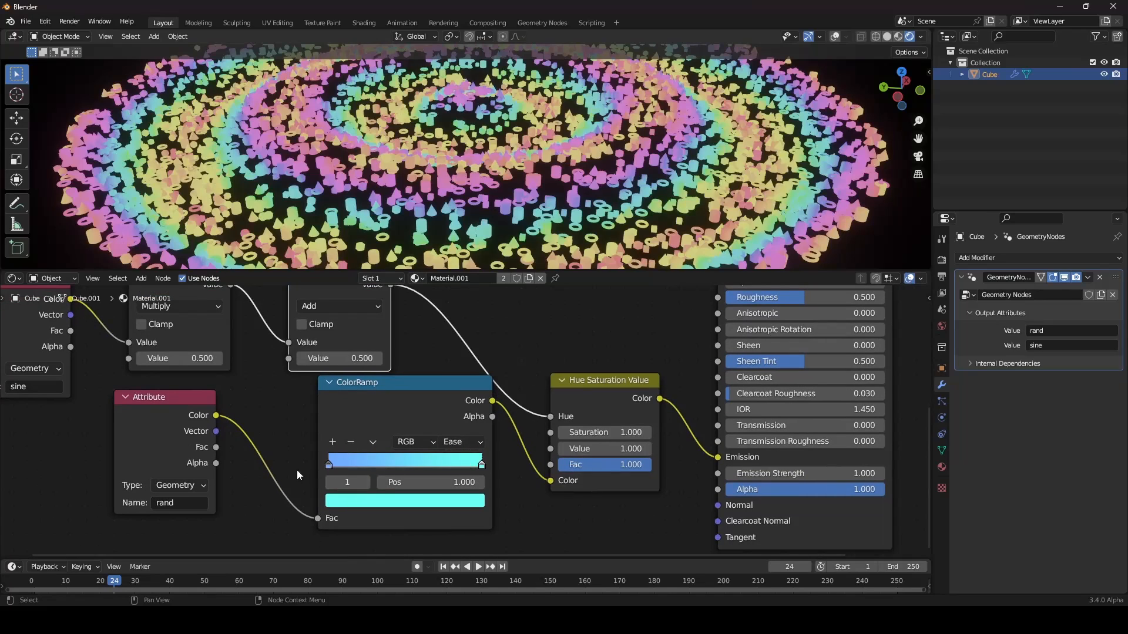
scroll(504, 344, "down", 3)
middle_click_drag(504, 344, 538, 363)
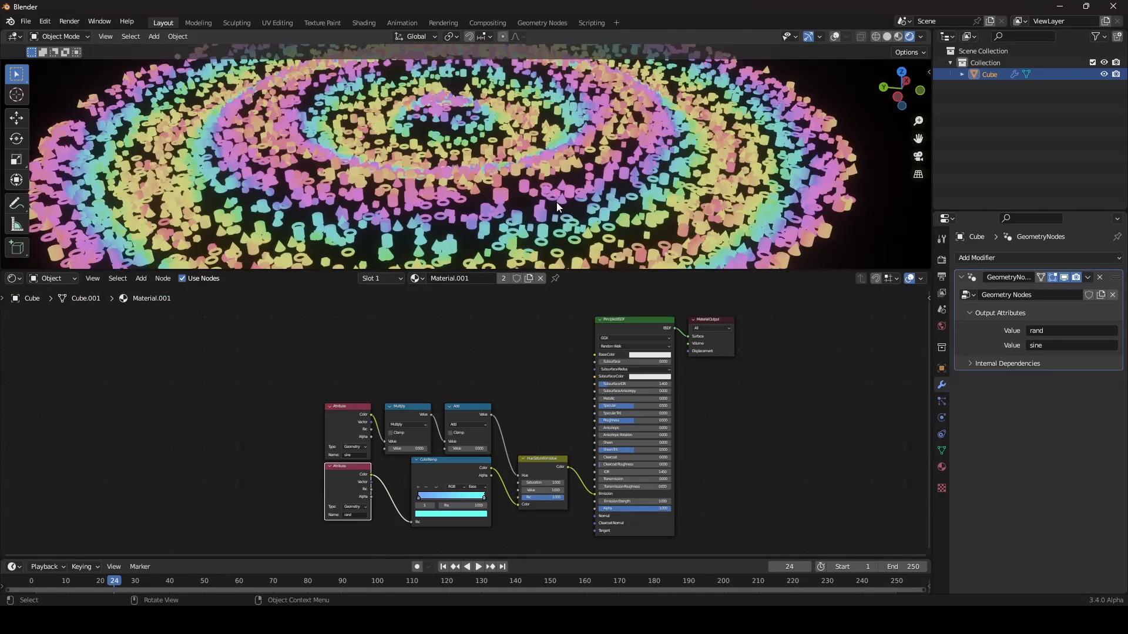
- Examine the coloured ring pattern up close, from above and at a low angle
scroll(556, 202, "up", 3)
middle_click_drag(567, 203, 573, 200)
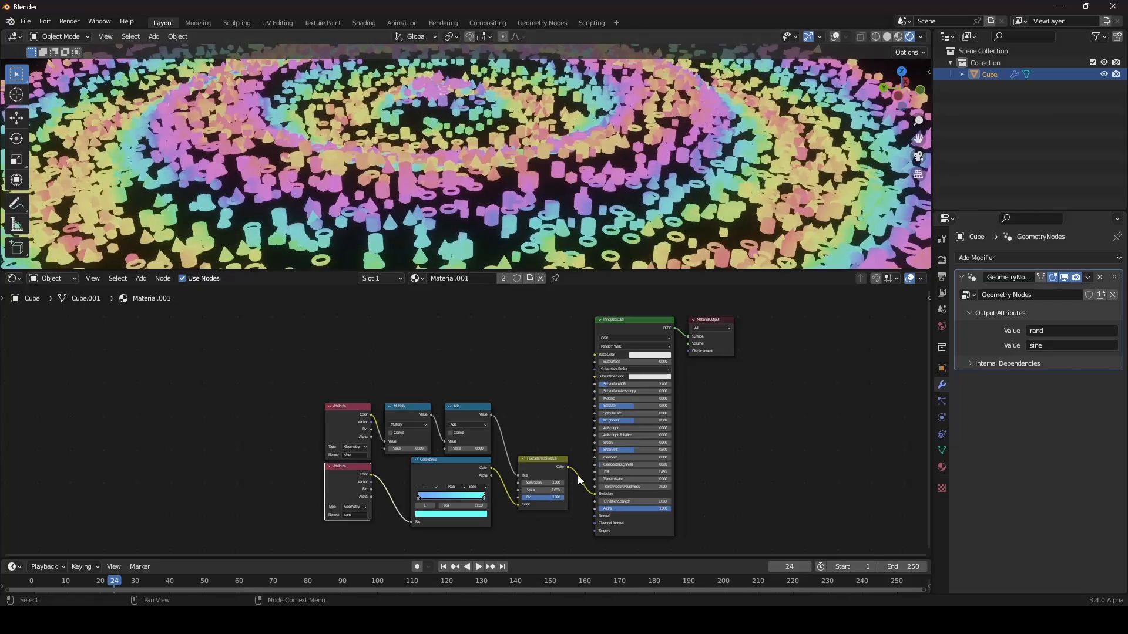
scroll(577, 474, "up", 3)
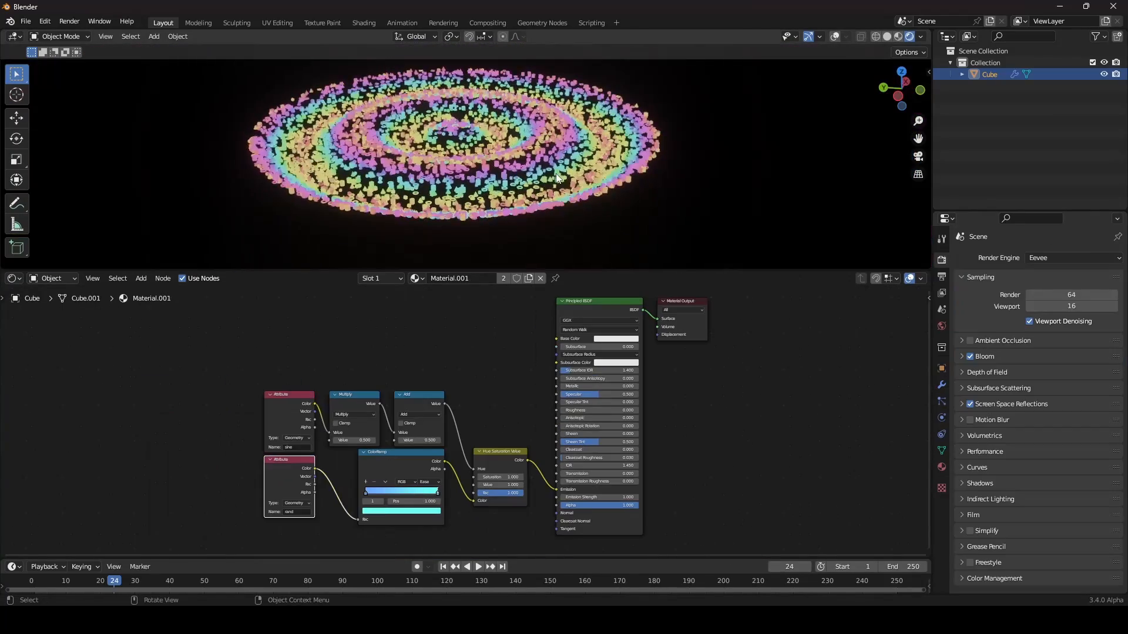
middle_click_drag(557, 177, 566, 180)
scroll(566, 181, "down", 2)
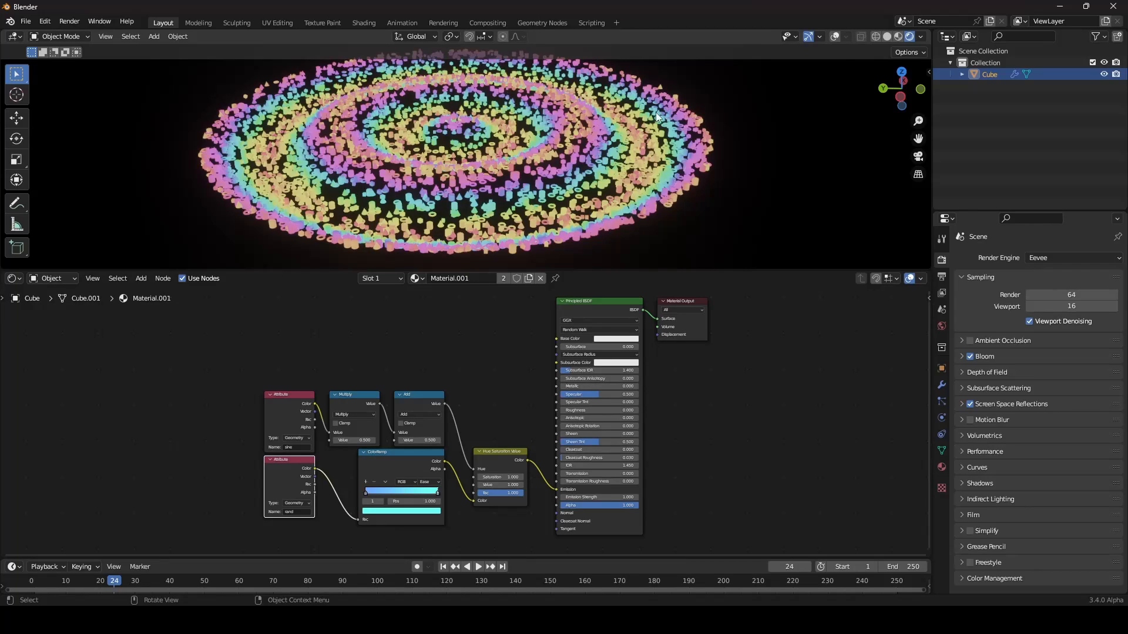
middle_click_drag(618, 219, 382, 82)
scroll(538, 100, "down", 3)
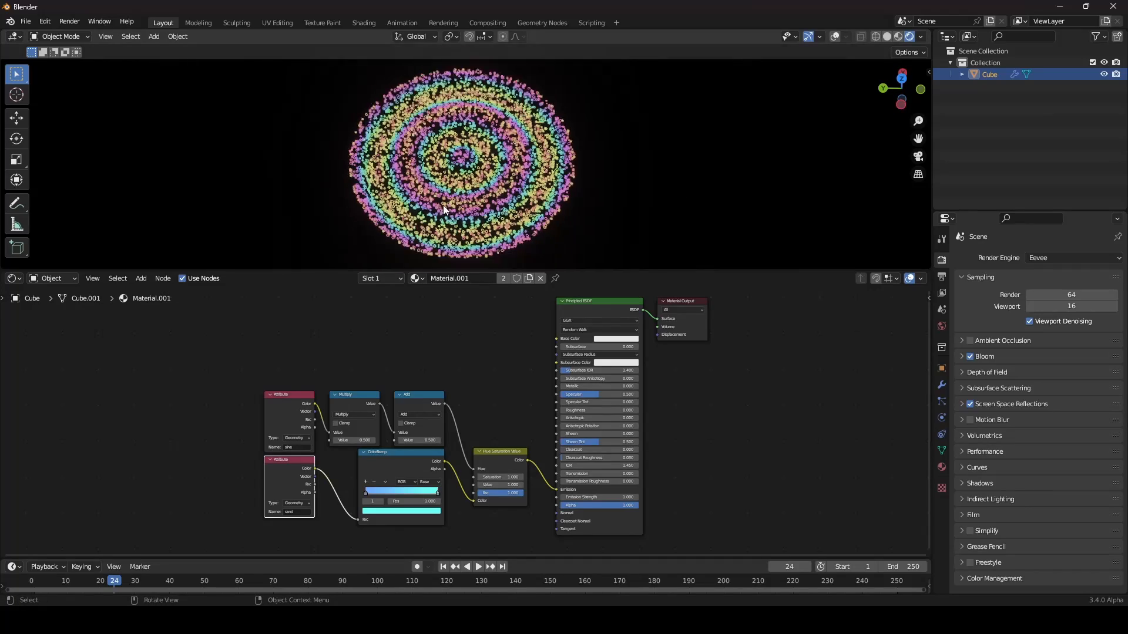
middle_click_drag(441, 205, 448, 150)
scroll(442, 130, "up", 6)
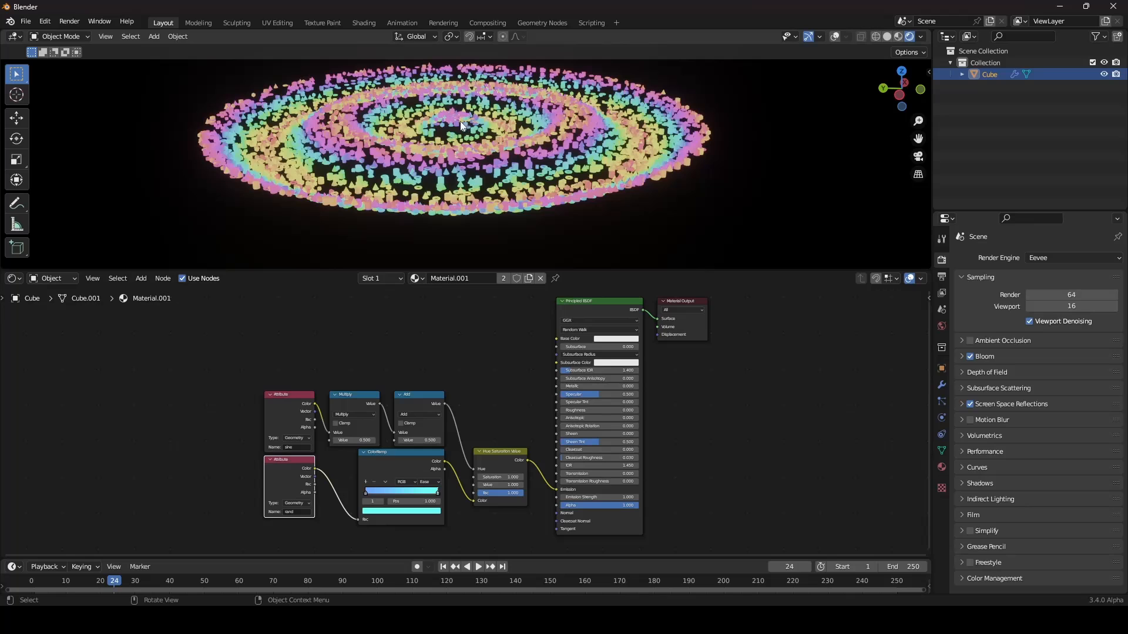
- Switch to the geometry nodes and link the Length node's Value to a new socket on the Group Output
left_click(14, 278)
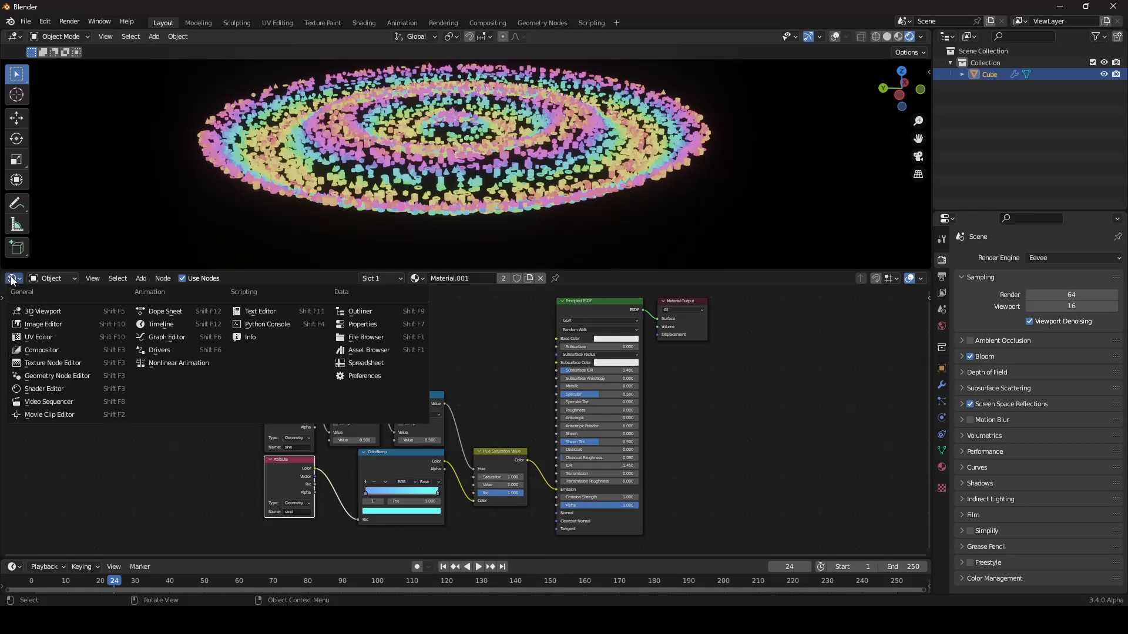
left_click(50, 378)
middle_click_drag(499, 424, 295, 406)
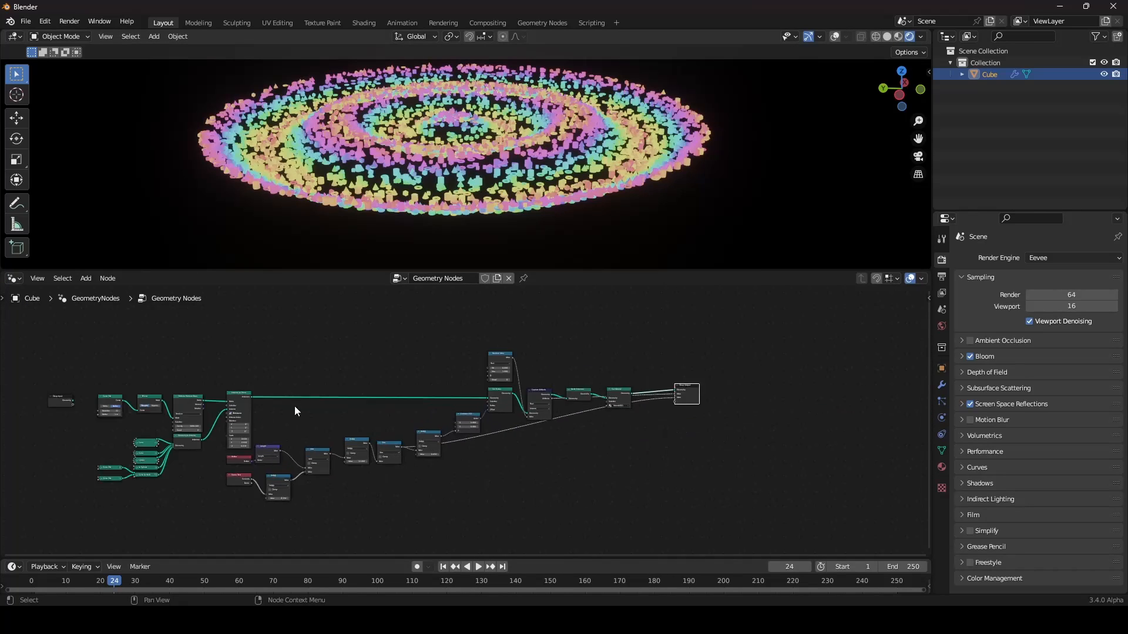
scroll(294, 407, "up", 3)
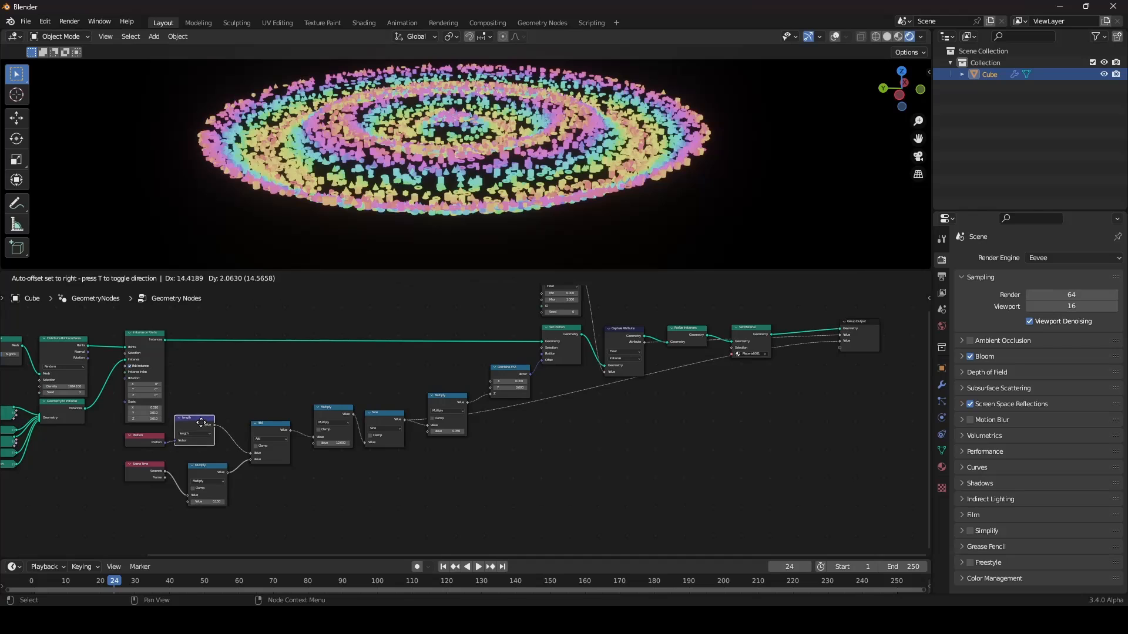
mouse_move(206, 425)
left_mouse_down()
mouse_move(250, 390)
mouse_move(190, 434)
left_mouse_up()
middle_click_drag(370, 381, 352, 390)
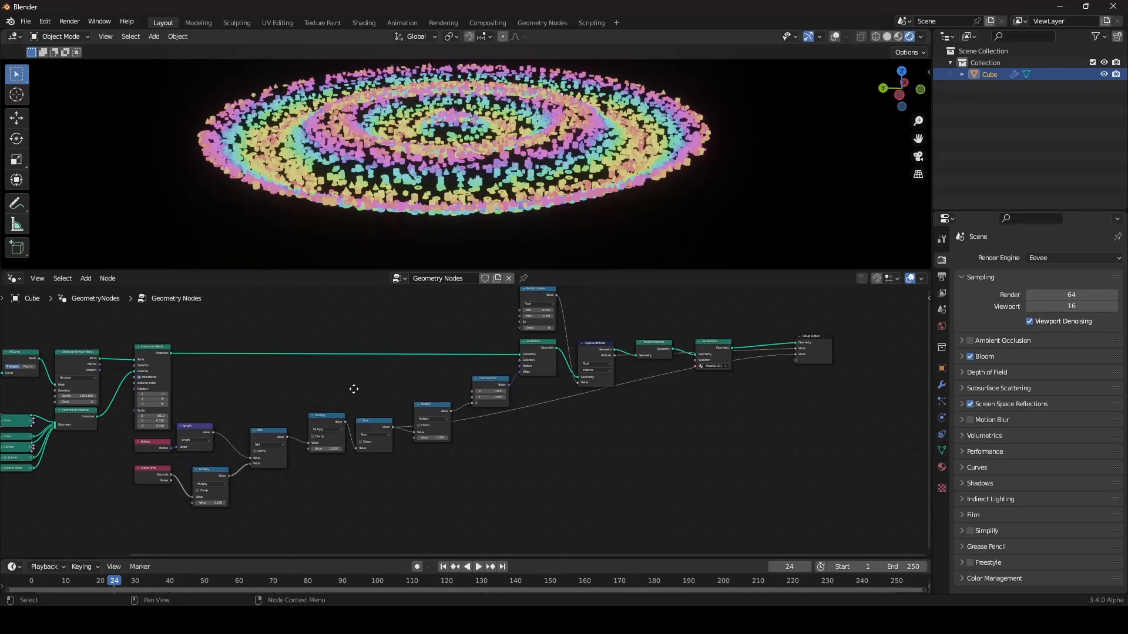
left_click_drag(192, 433, 823, 352)
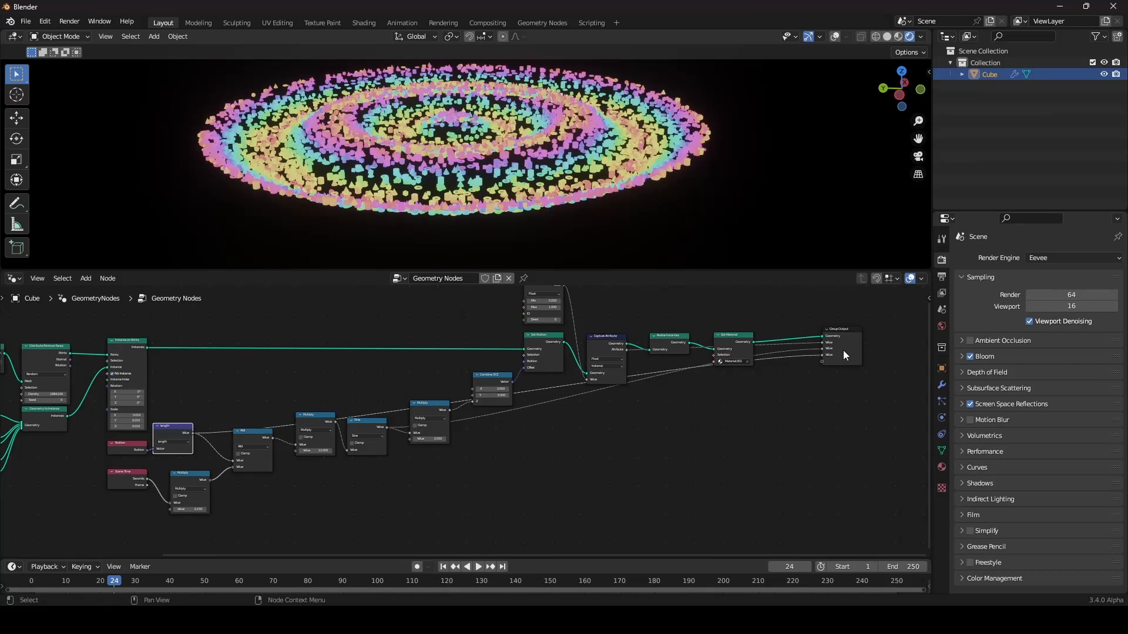
- Name the modifier's third output attribute length
left_click(941, 386)
left_click(1048, 360)
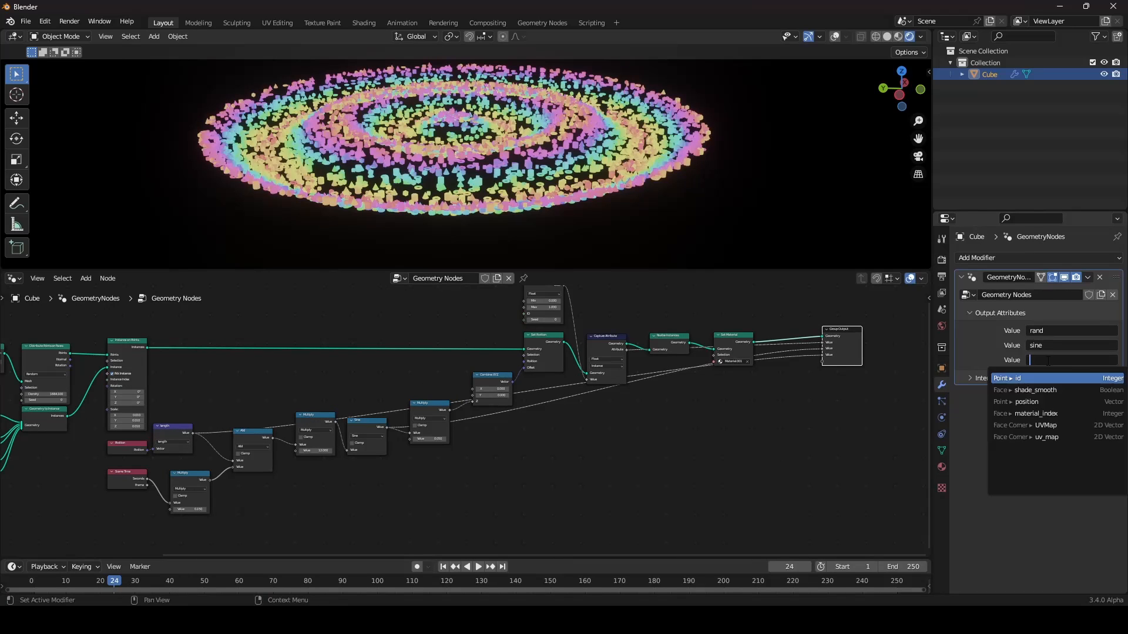
type("length")
key("Return")
- Return to the material nodes, duplicate the rand Attribute node above the sine one and set its name to length
key("shift+F3")
scroll(324, 416, "down", 2)
middle_click_drag(324, 417, 545, 438)
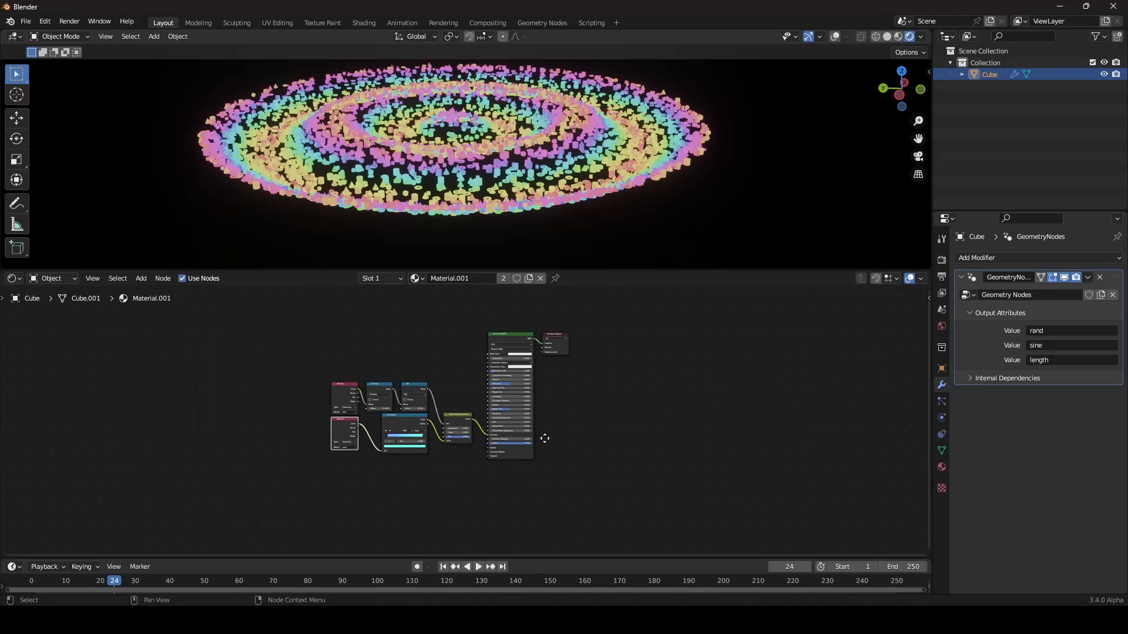
scroll(547, 444, "up", 4)
key("shift+d")
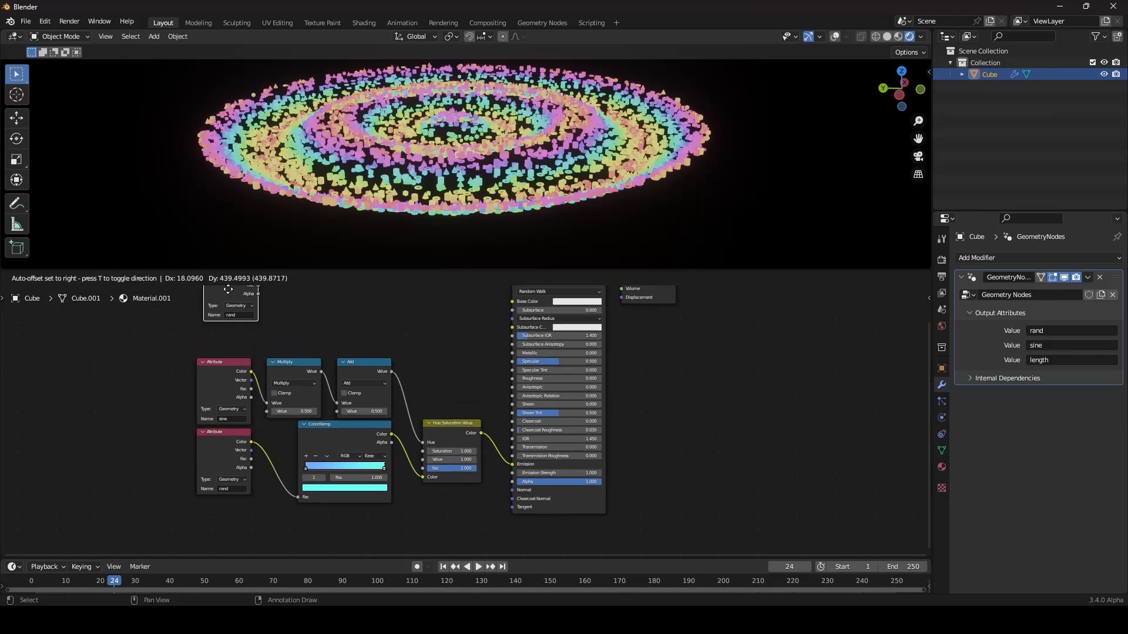
left_click(215, 336)
left_click_drag(217, 329, 226, 329)
type("length")
- Preview the length Attribute node's output on the instances
left_click(216, 326, "ctrl+shift")
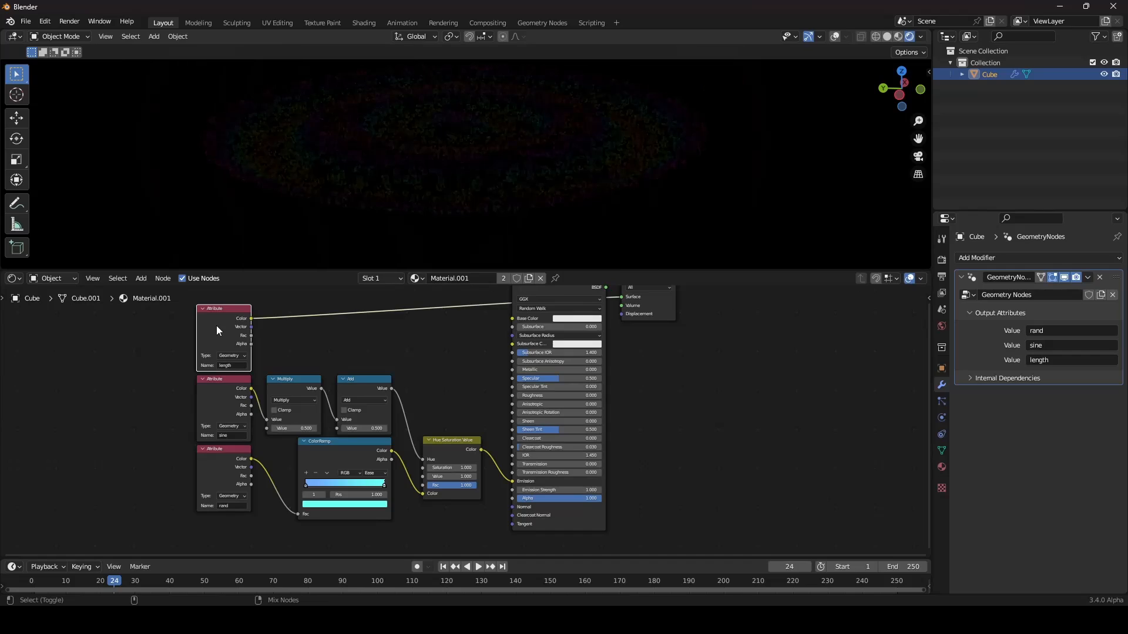
scroll(417, 166, "down", 2)
mouse_move(418, 167)
middle_mouse_down()
mouse_move(424, 200)
mouse_move(424, 177)
middle_mouse_up()
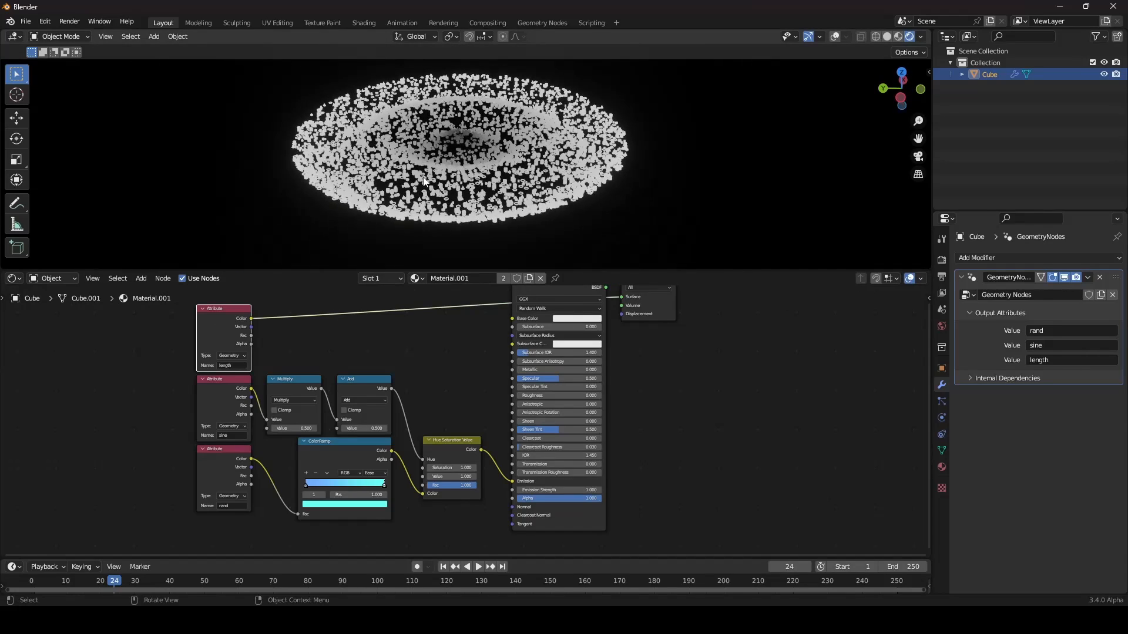
- Insert a ColorRamp node on the link between the length Attribute node and the Material Output
scroll(423, 176, "up", 1)
middle_click_drag(369, 289, 379, 330)
key("shift+a")
left_click(378, 316)
type("color ramp")
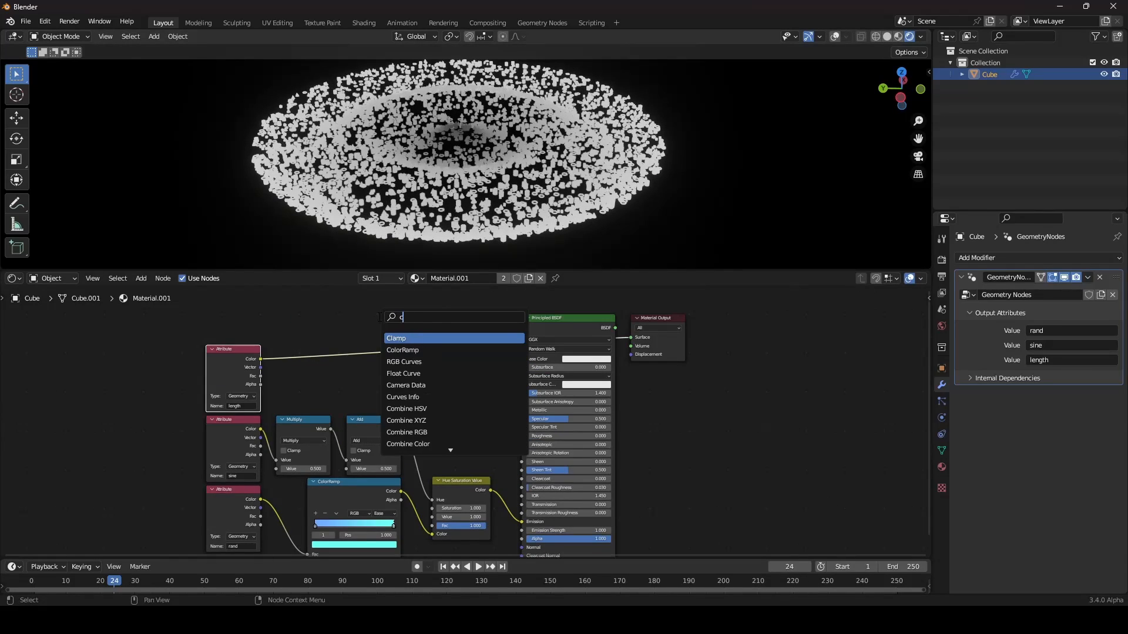
key("Return")
left_click(320, 349)
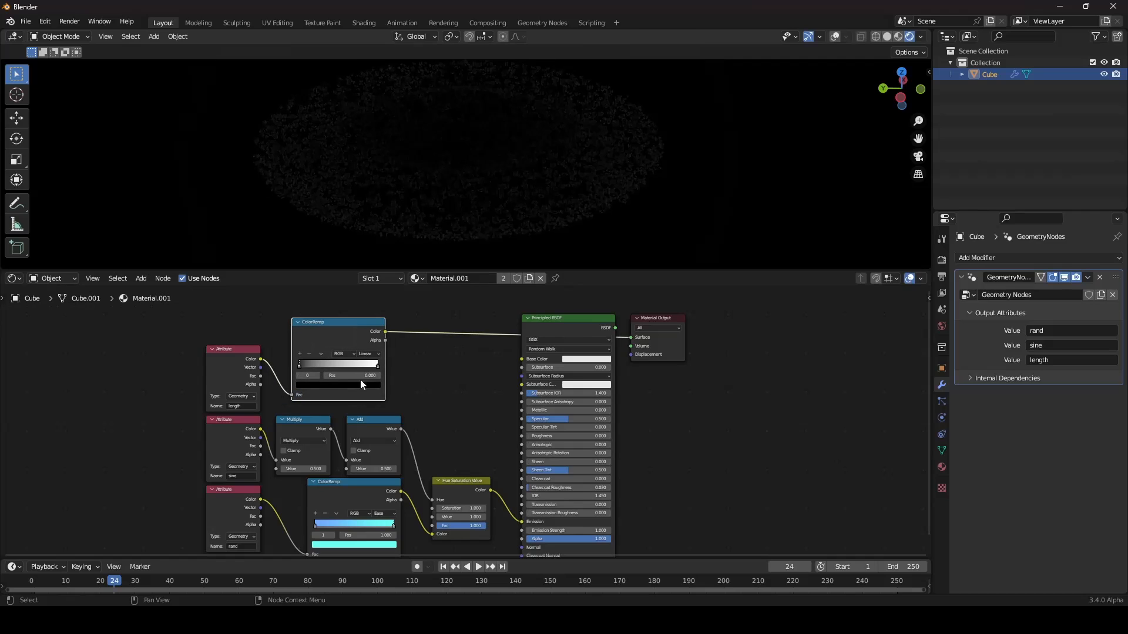
- Set the length ColorRamp to Ease interpolation and reverse it to run from white to black
left_click(368, 353)
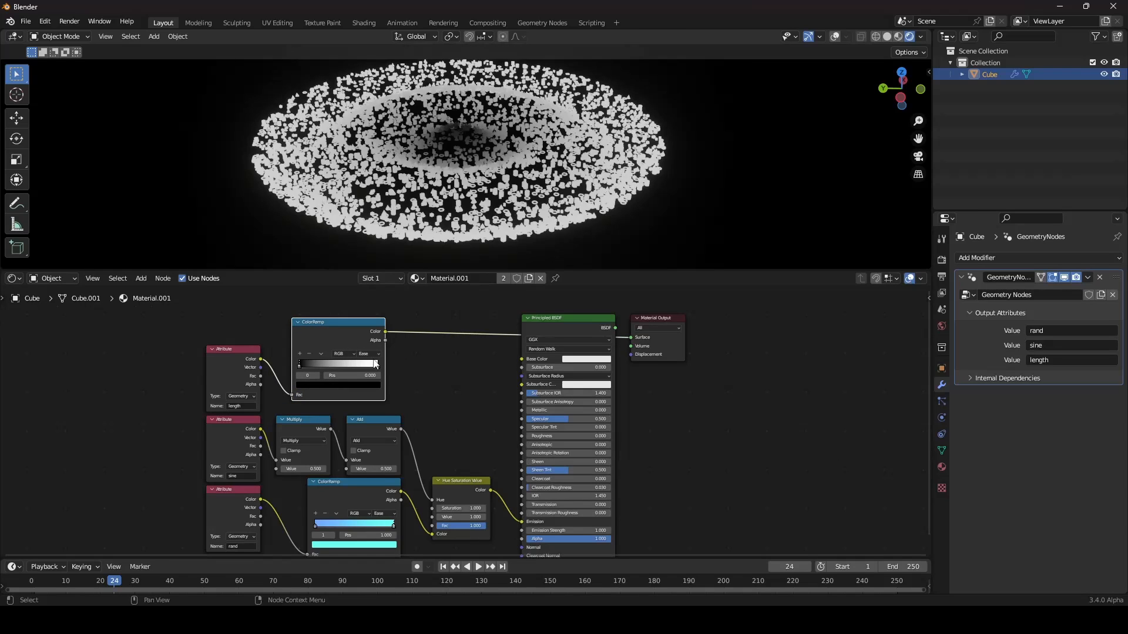
left_click_drag(300, 363, 378, 365)
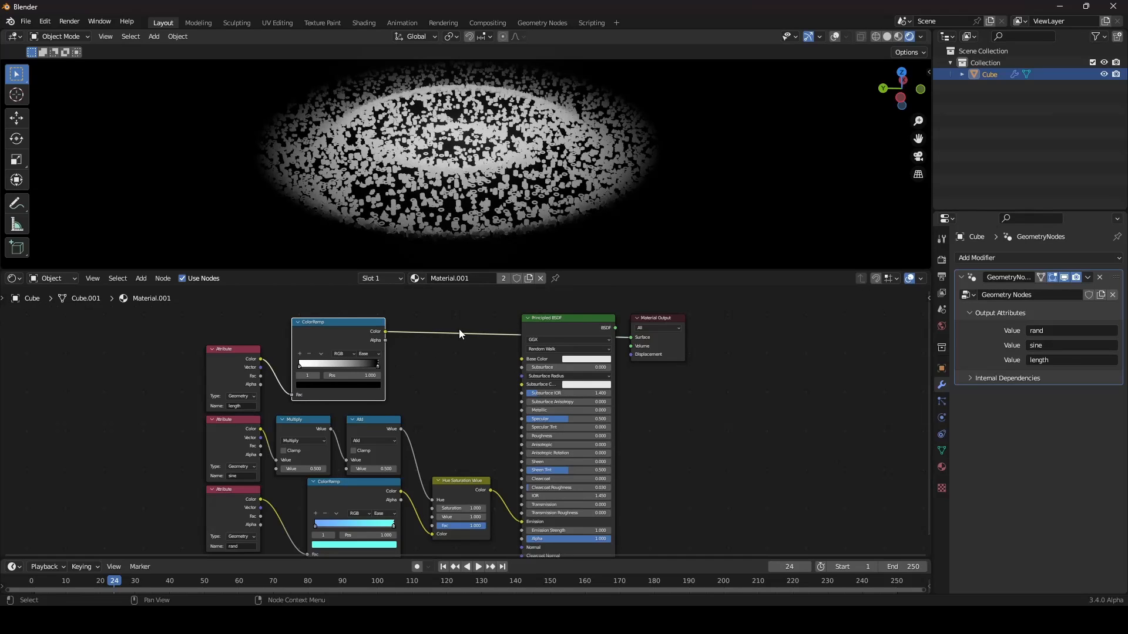
- Link the length ColorRamp's Color to the Principled BSDF's Emission Strength and reconnect the shader to the Material Output surface
scroll(441, 370, "down", 2)
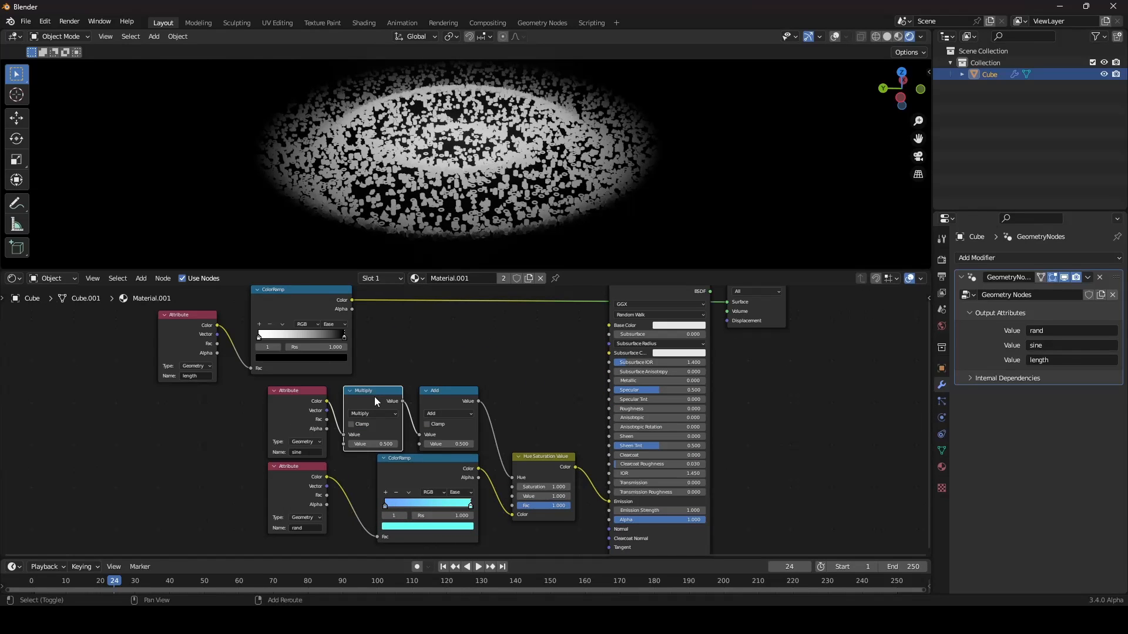
left_click_drag(351, 299, 609, 509)
middle_click_drag(687, 409, 633, 448)
left_click(629, 326, "ctrl+shift")
- Play the animation briefly to check the glow fading towards the disc's outer edge
scroll(557, 203, "up", 1)
middle_click_drag(558, 203, 599, 220)
scroll(575, 190, "down", 2)
scroll(586, 218, "up", 2)
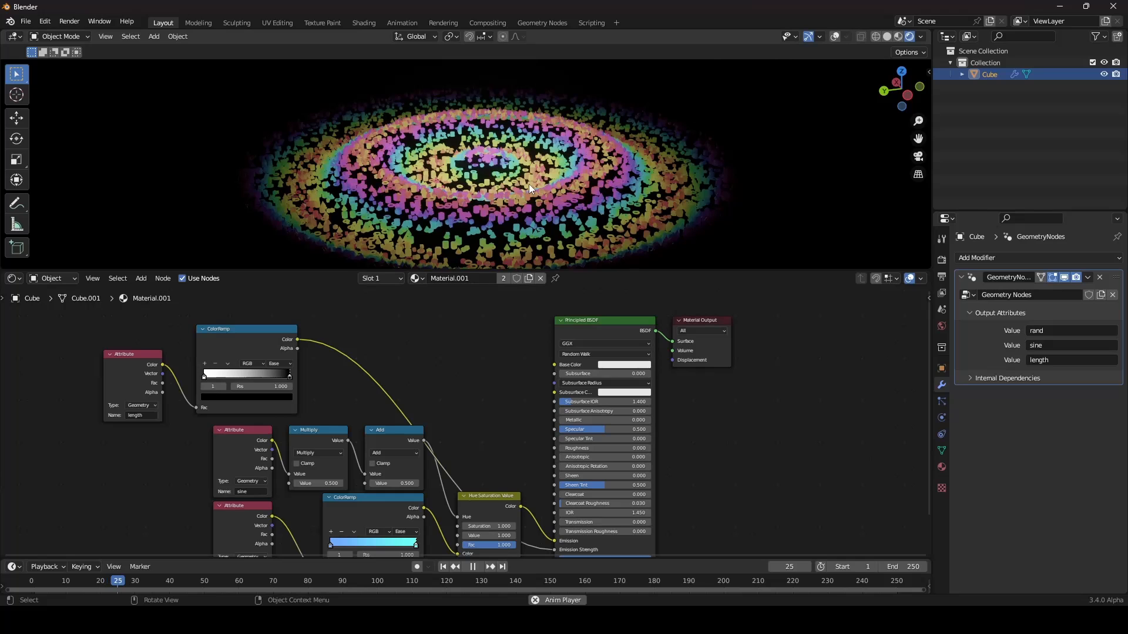
key("space")
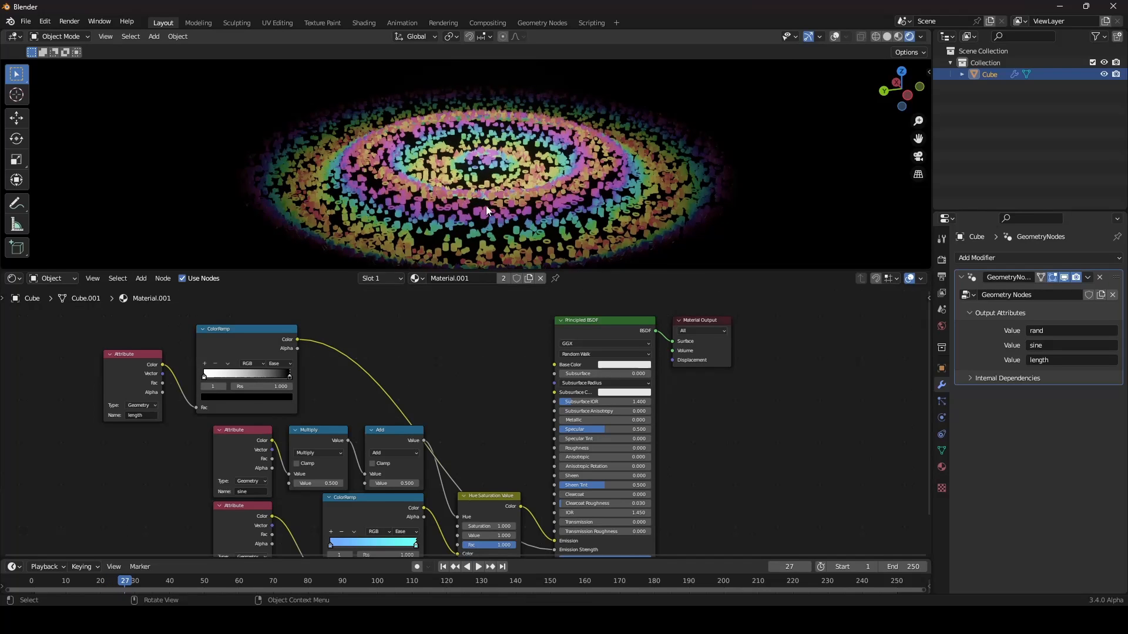
- Switch the node editor from the material to the Geometry Nodes tree and inspect the instanced shapes up close
left_click(17, 278)
left_click(50, 376)
scroll(112, 393, "down", 8)
middle_click_drag(314, 432, 331, 386)
scroll(391, 458, "up", 8)
middle_click_drag(390, 458, 468, 437)
scroll(562, 190, "down", 1)
middle_click_drag(562, 190, 563, 181)
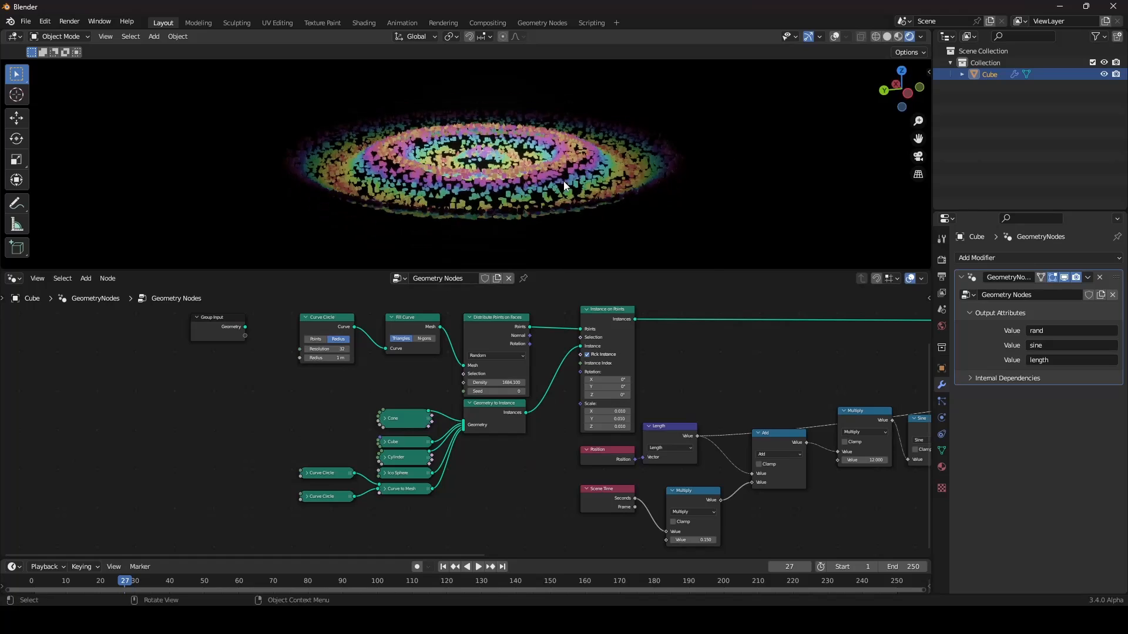
scroll(563, 181, "up", 6)
scroll(463, 428, "up", 2)
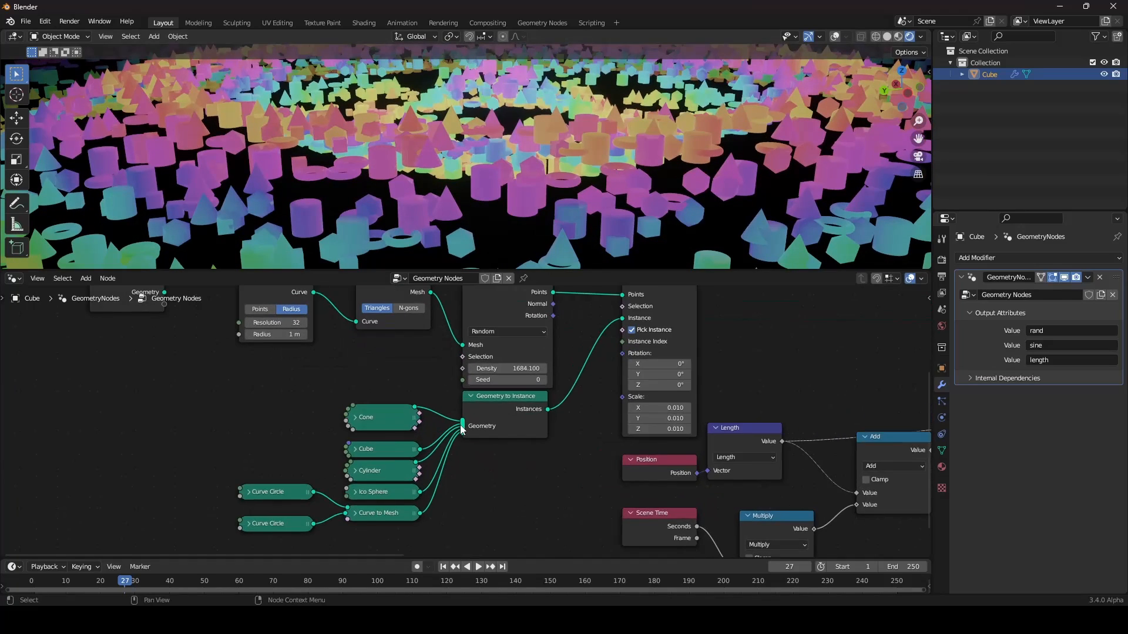
- Expand the Cone node, lower its vertex count, and put it back collapsed above the Cube node
scroll(462, 427, "up", 1)
left_click(347, 416)
left_click_drag(346, 411, 140, 339)
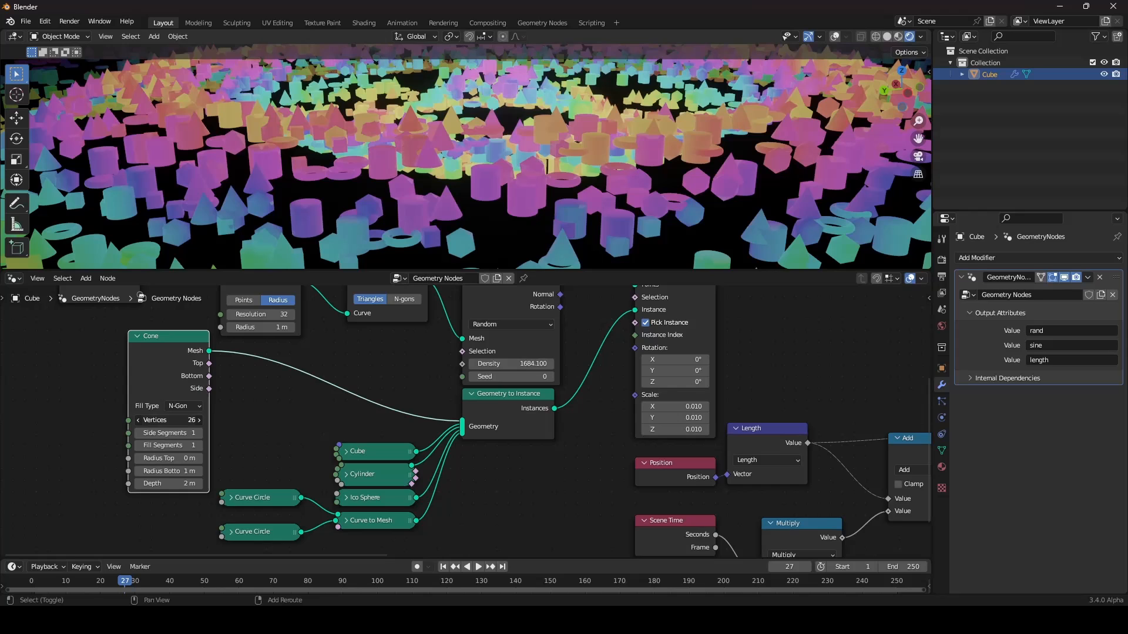
mouse_move(169, 420)
left_mouse_down()
mouse_move(147, 420)
mouse_move(176, 420)
left_mouse_up()
left_click(137, 336)
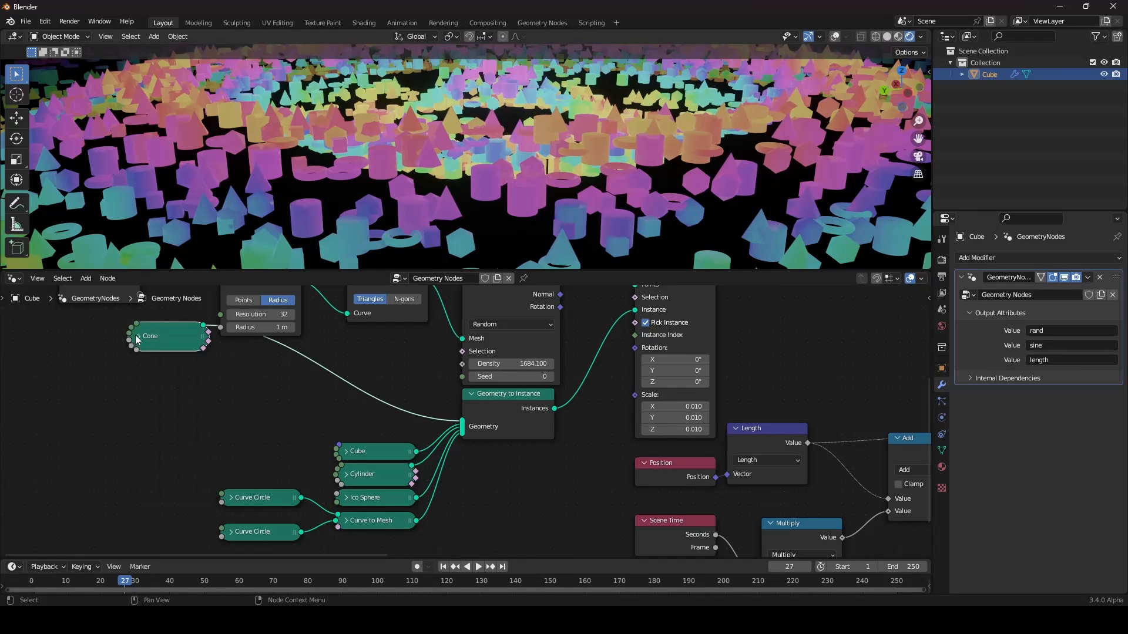
left_click_drag(166, 339, 374, 397)
- Check the Cube node's size and vertex settings and place the collapsed node directly beneath Cone
left_click(346, 451)
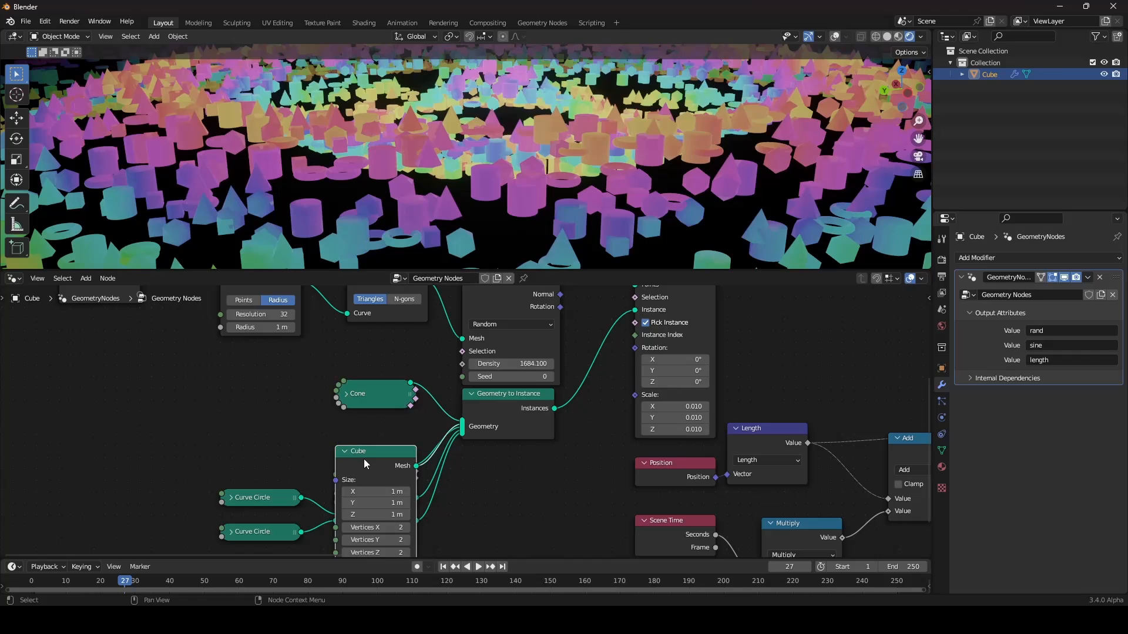
left_click_drag(365, 459, 340, 427)
left_click(320, 420)
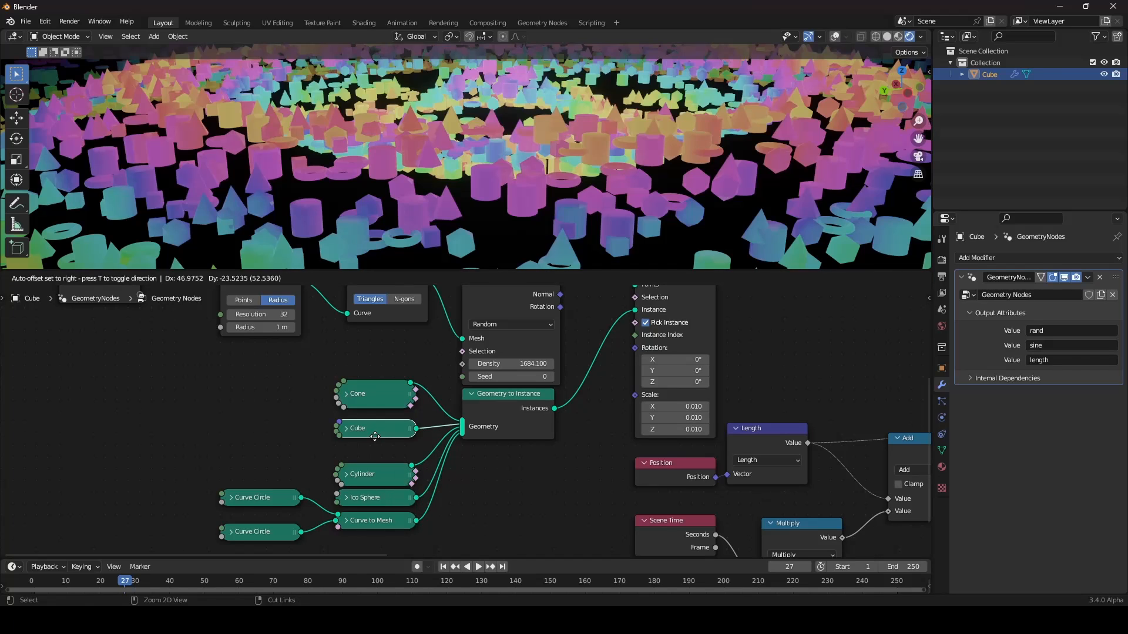
- Set the Cylinder node's Vertices to 6 and return it collapsed between the Cube and Ico Sphere nodes
left_click(346, 469)
left_click_drag(358, 473, 187, 356)
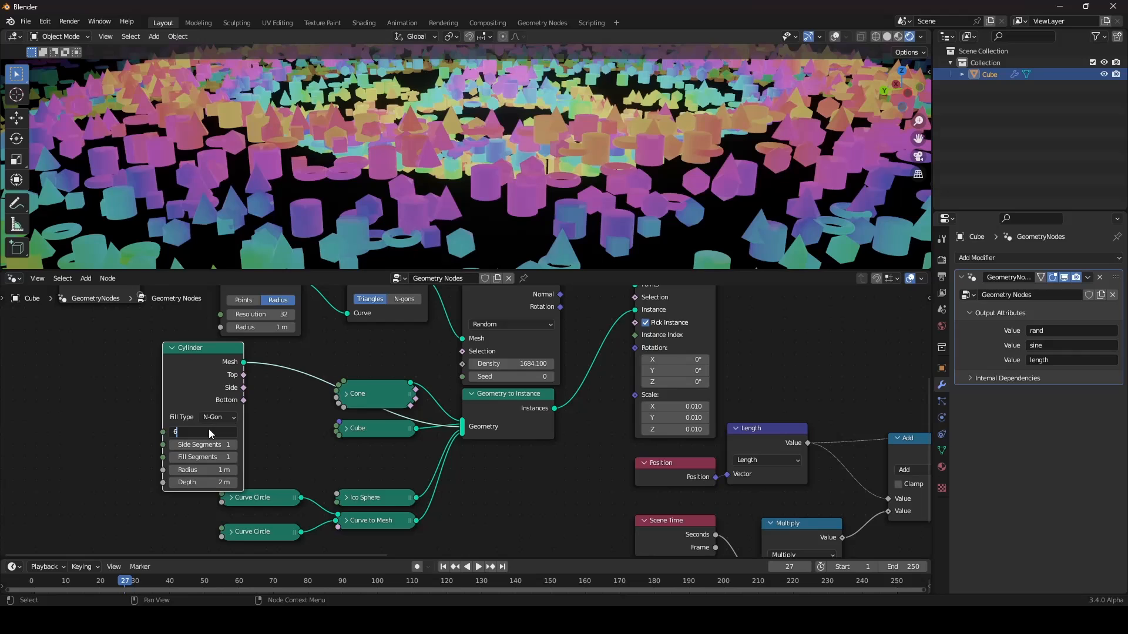
key("Return")
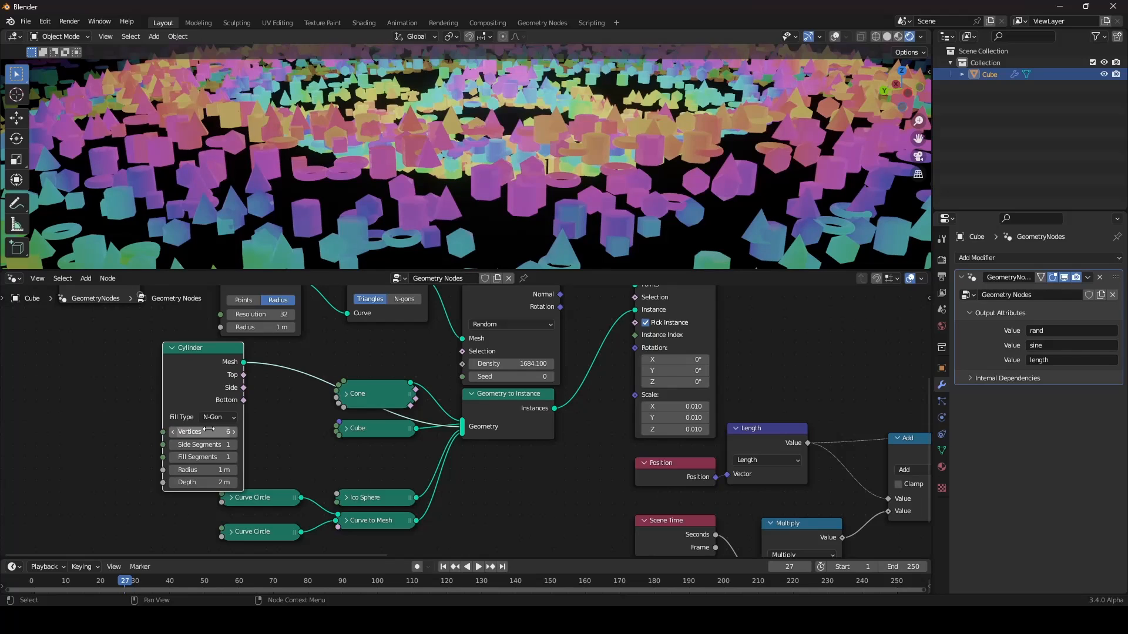
left_click(173, 349)
left_click_drag(185, 349, 357, 475)
middle_click_drag(356, 476, 345, 441)
- Check the Ico Sphere node's radius and subdivisions, leaving the node collapsed
left_click(335, 464)
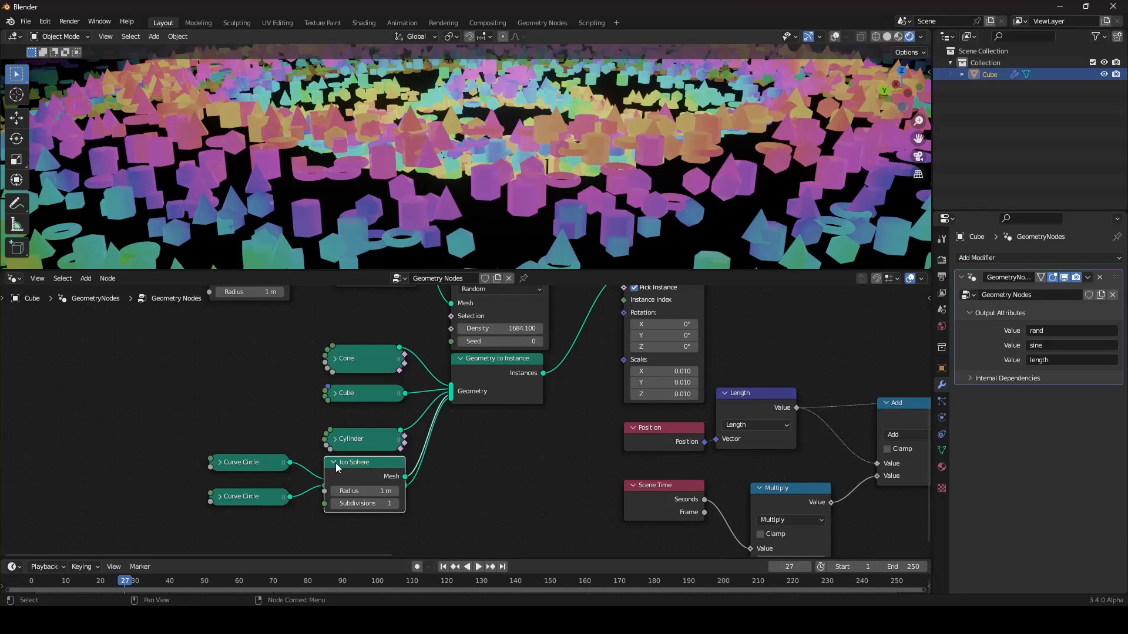
left_click(335, 463)
left_click_drag(359, 463, 359, 463)
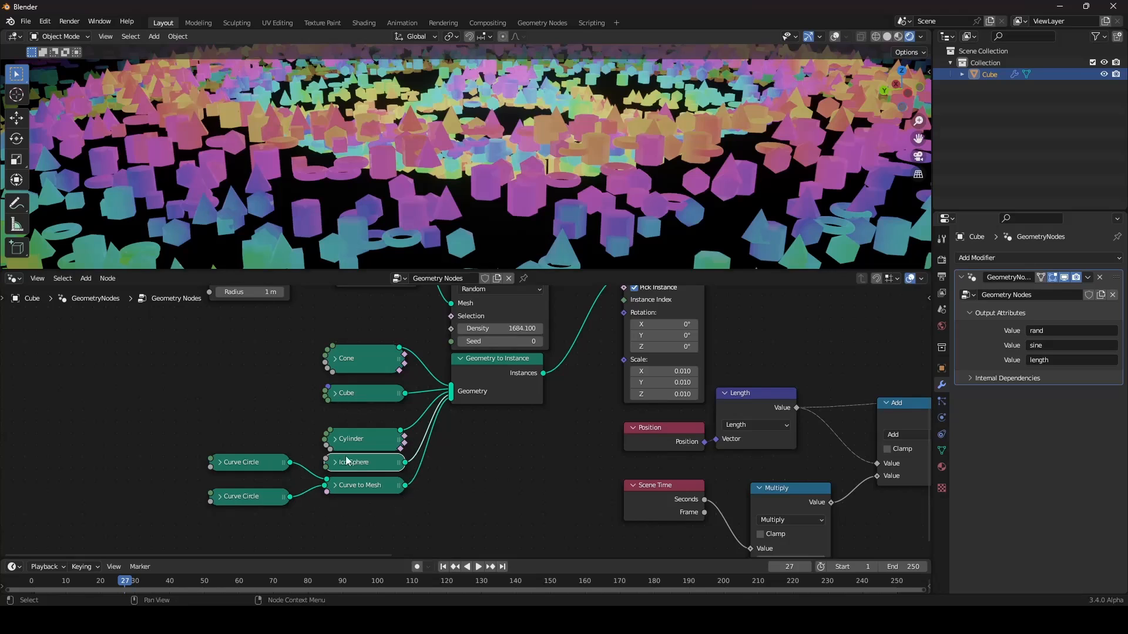
- Set the Resolution of both Curve Circle nodes feeding Curve to Mesh to 8
scroll(314, 464, "down", 3)
middle_click_drag(314, 464, 388, 423)
scroll(388, 427, "up", 2)
left_click(244, 420)
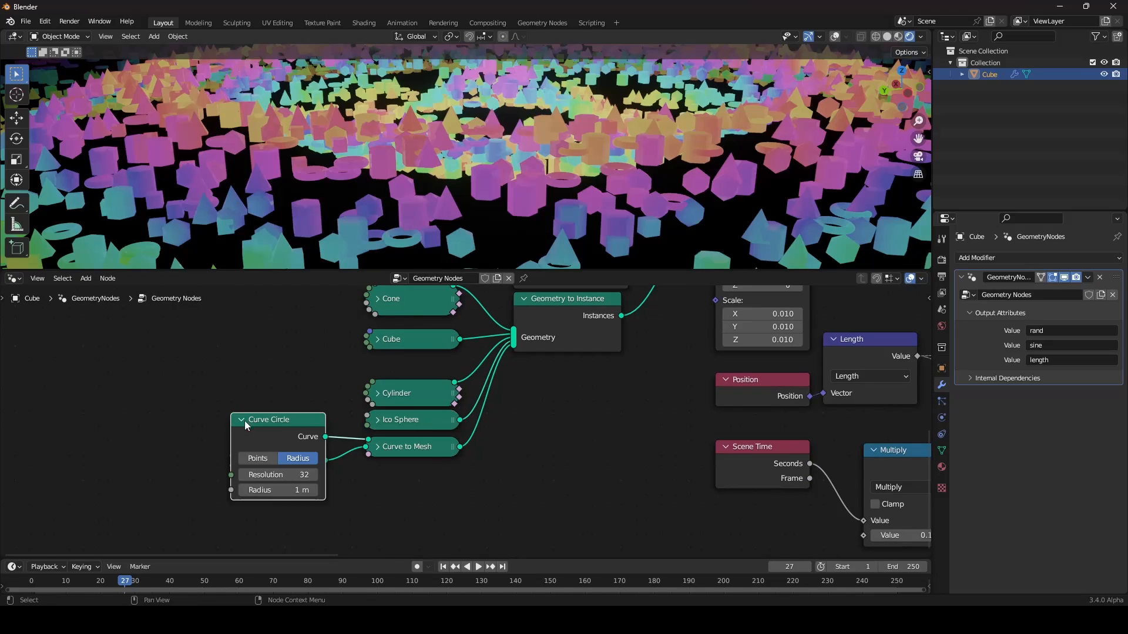
left_click_drag(276, 425, 249, 356)
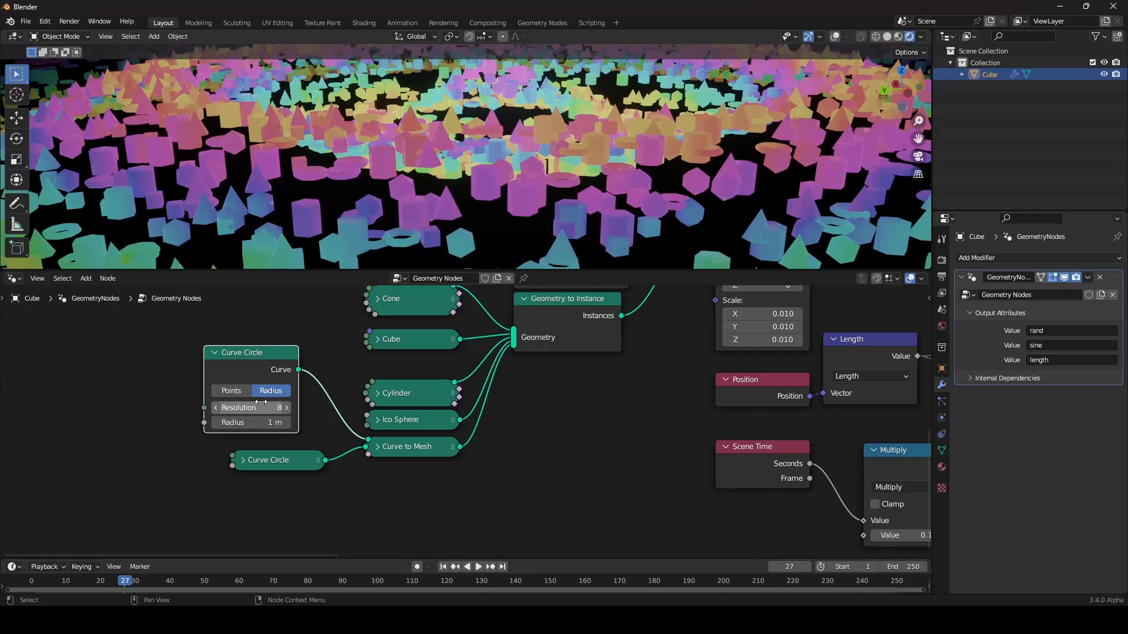
left_click(214, 354)
left_click(245, 461)
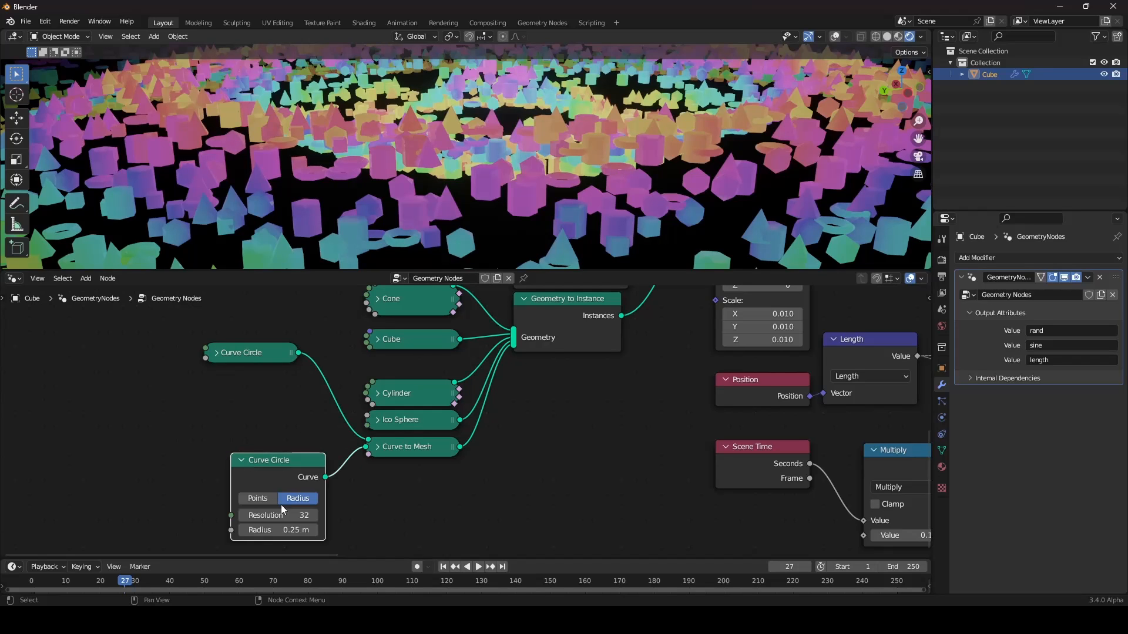
type("8")
key("Return")
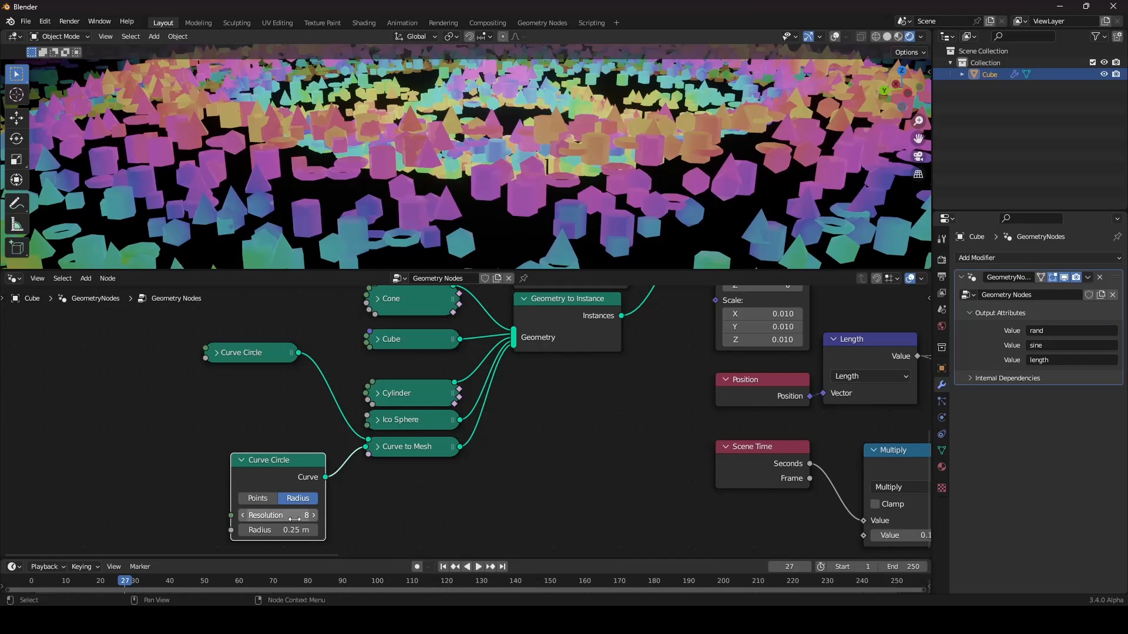
- Play the animation and examine the low-poly instances and their coloring up close from above
key("space")
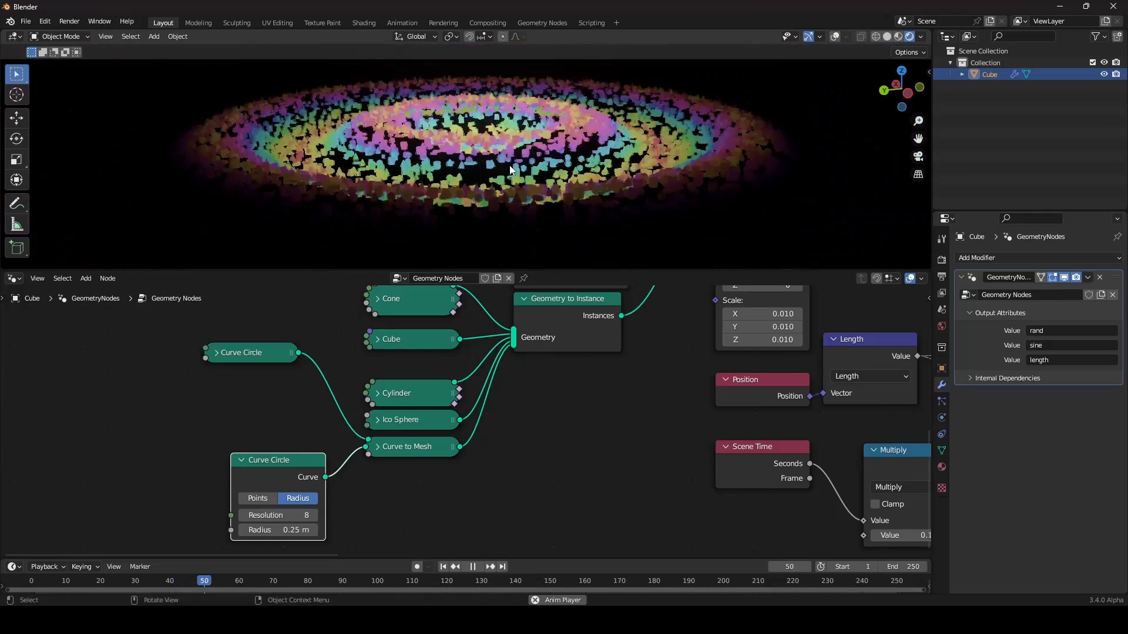
middle_click_drag(531, 193, 533, 152)
scroll(533, 162, "up", 3)
key("space")
scroll(501, 199, "up", 8)
scroll(432, 199, "up", 3)
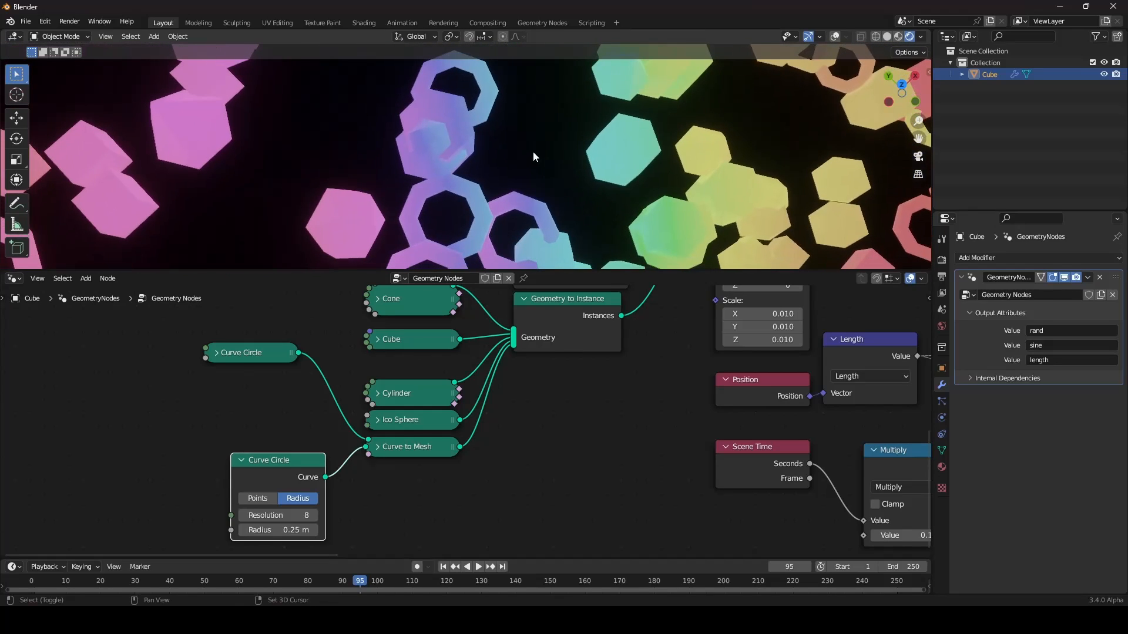
scroll(533, 151, "up", 1)
scroll(533, 151, "down", 1)
scroll(449, 192, "down", 5)
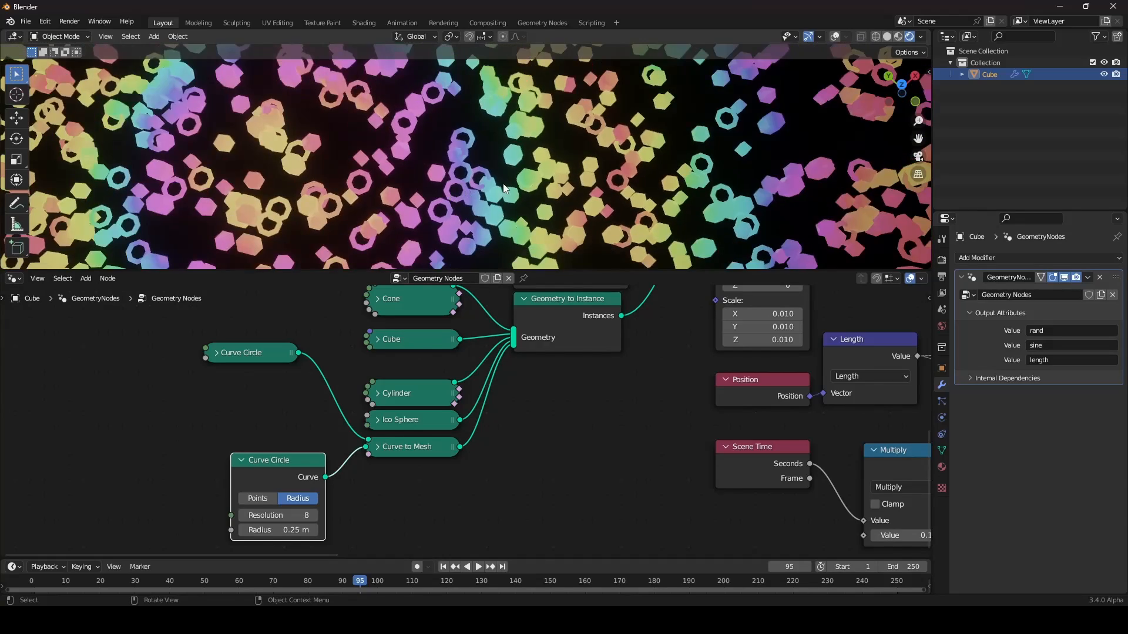
middle_click_drag(505, 187, 486, 153)
scroll(486, 154, "up", 6)
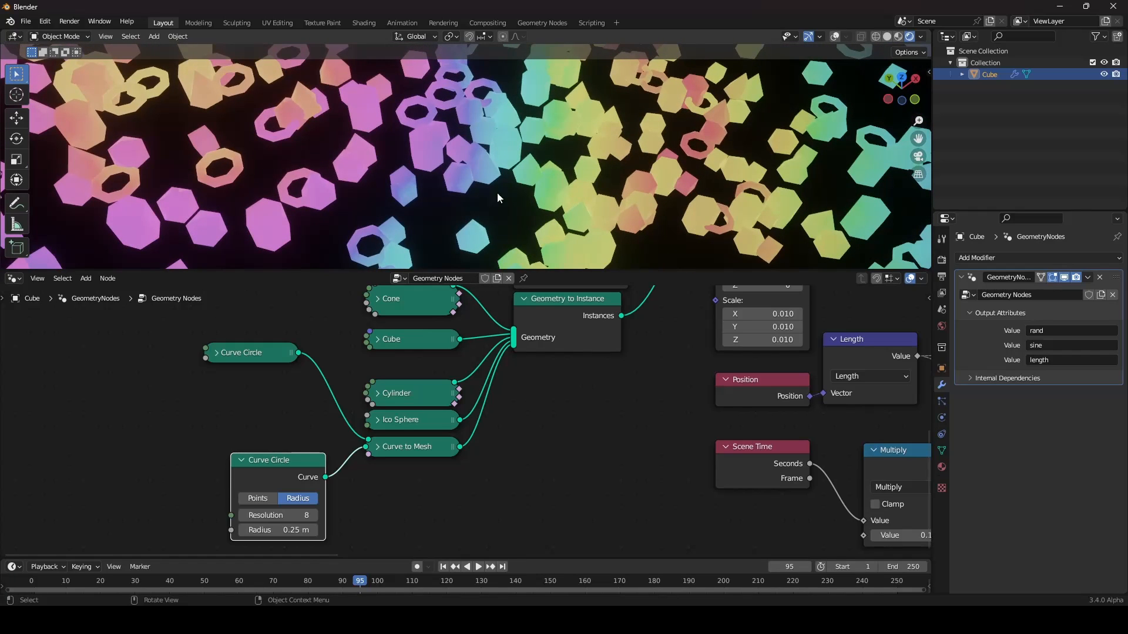
- Collapse the second Curve Circle node and tidy both Curve Circle nodes together beside Curve to Mesh
left_click(241, 461)
left_click_drag(269, 468, 257, 446, "ctrl")
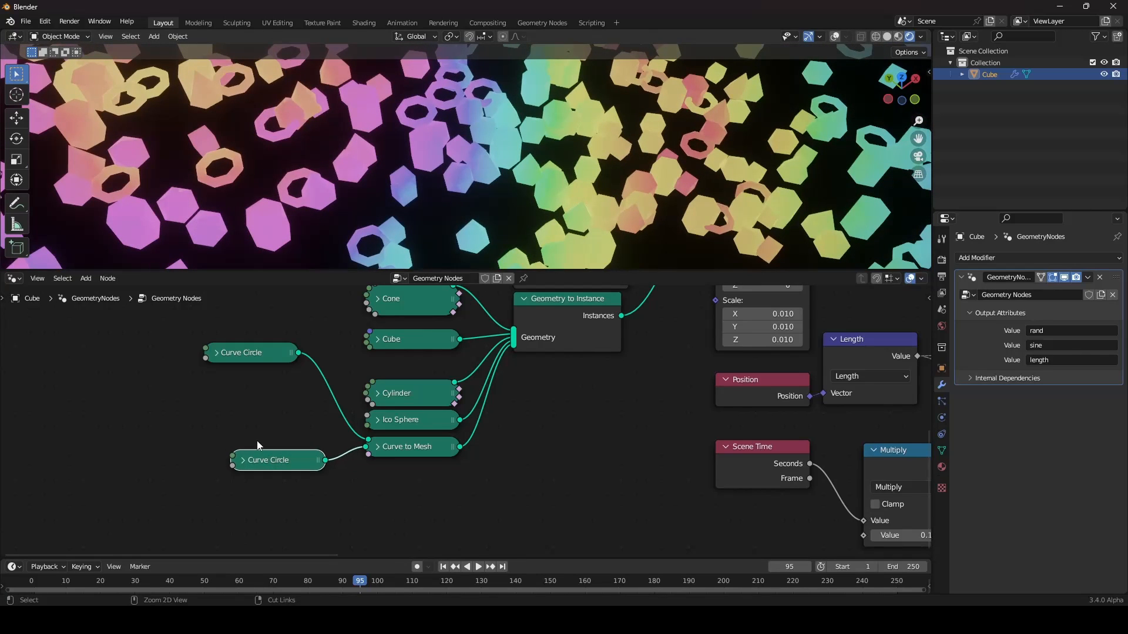
scroll(696, 435, "down", 13)
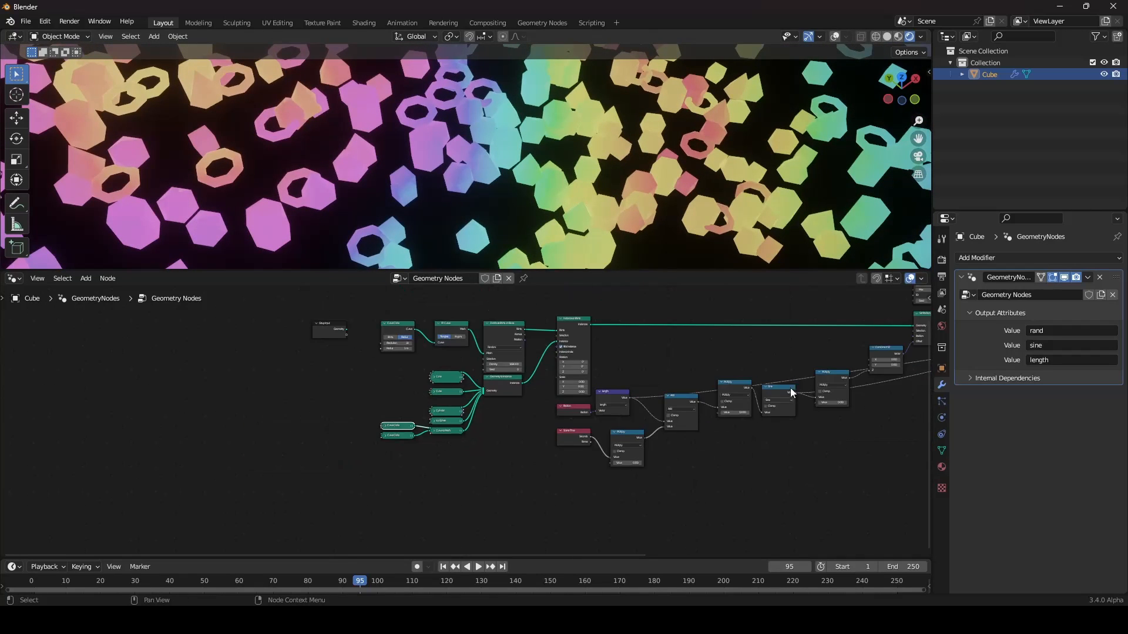
- Duplicate the Capture Attribute node before Realize Instances and route the sine value through it to the Group Output
middle_click_drag(790, 390, 388, 421)
middle_click_drag(733, 405, 640, 445)
scroll(661, 439, "up", 8)
left_click_drag(489, 392, 471, 372)
key("shift+d")
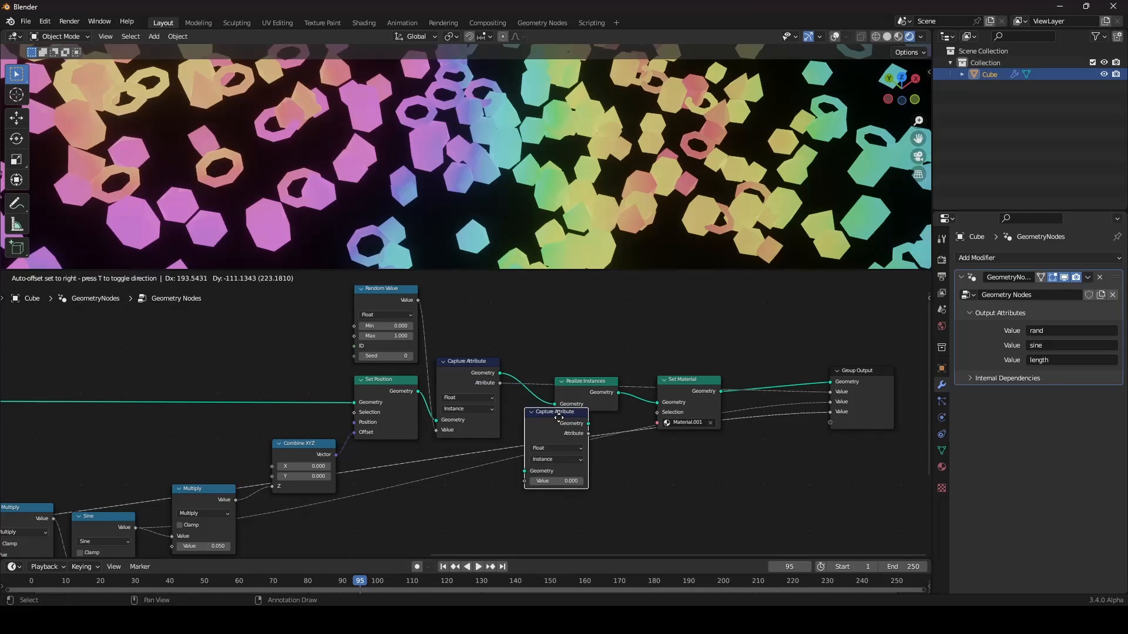
left_click(548, 391)
scroll(650, 435, "down", 3)
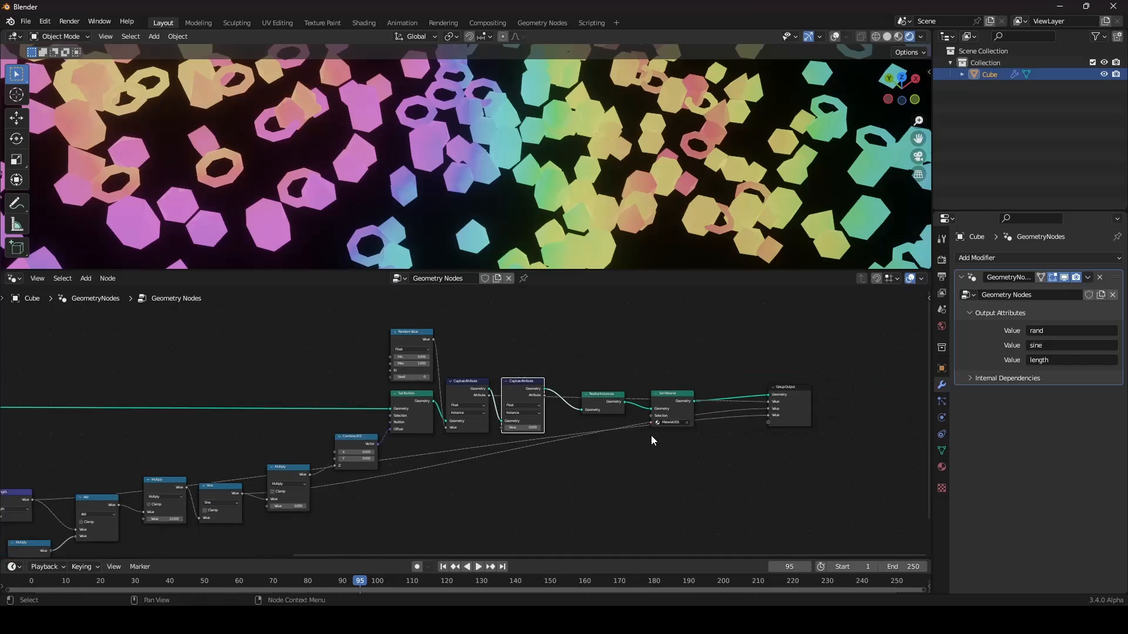
mouse_move(703, 401)
left_mouse_down()
mouse_move(630, 428)
mouse_move(441, 418)
mouse_move(703, 408)
left_mouse_up()
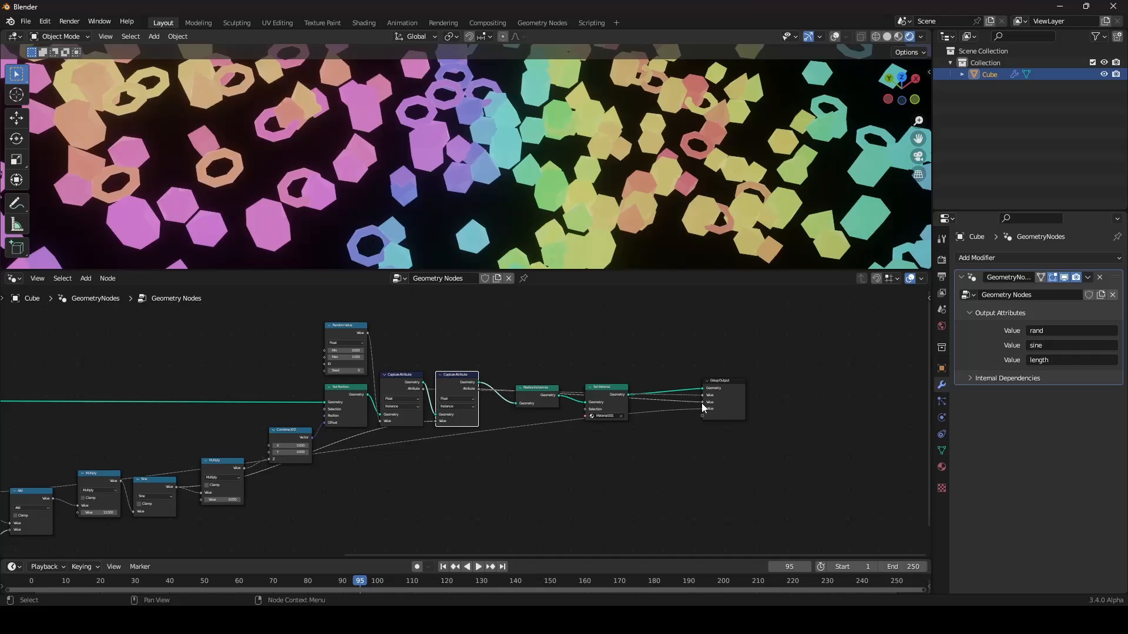
- Play the animation and check the sine-driven color on individual instances
scroll(496, 177, "up", 3)
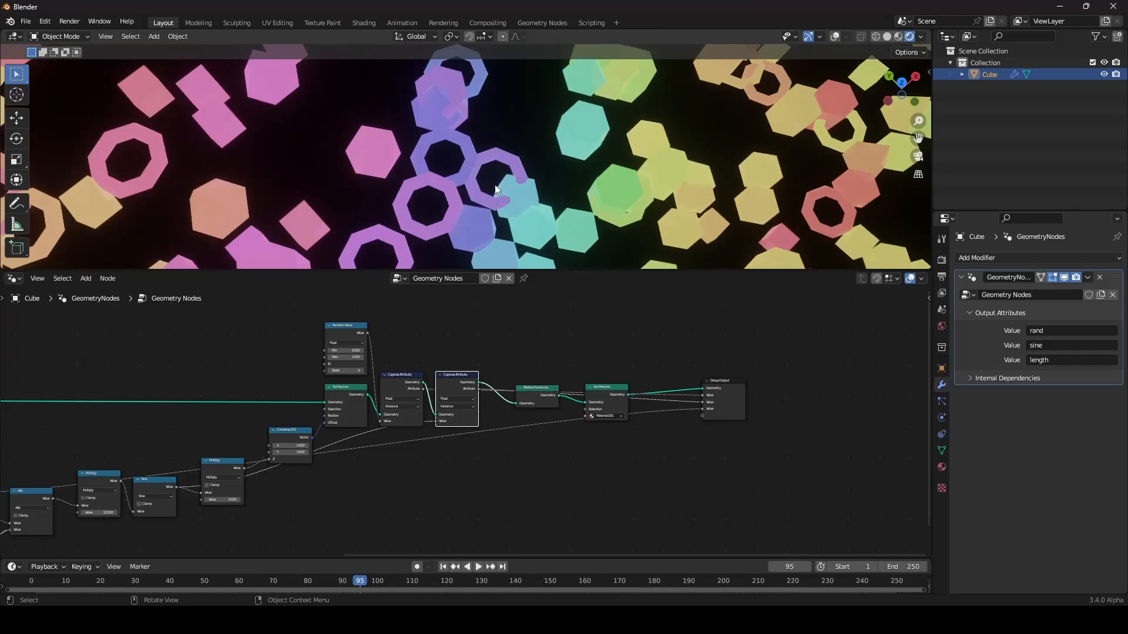
key("space")
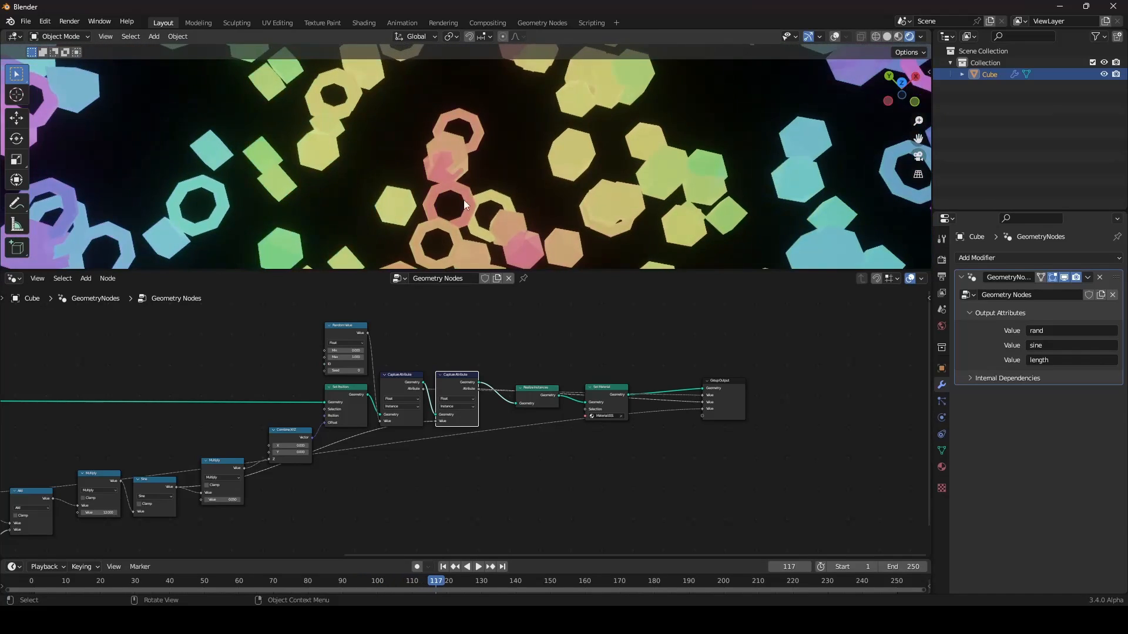
scroll(472, 211, "down", 8)
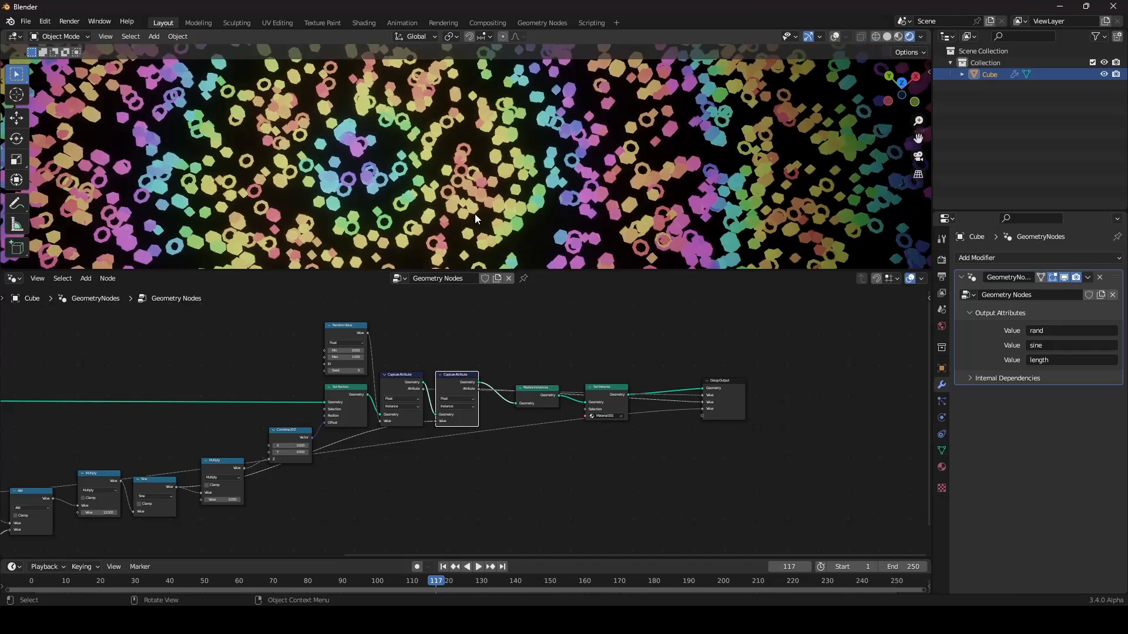
scroll(475, 215, "up", 5)
scroll(474, 214, "up", 2)
scroll(477, 358, "up", 2)
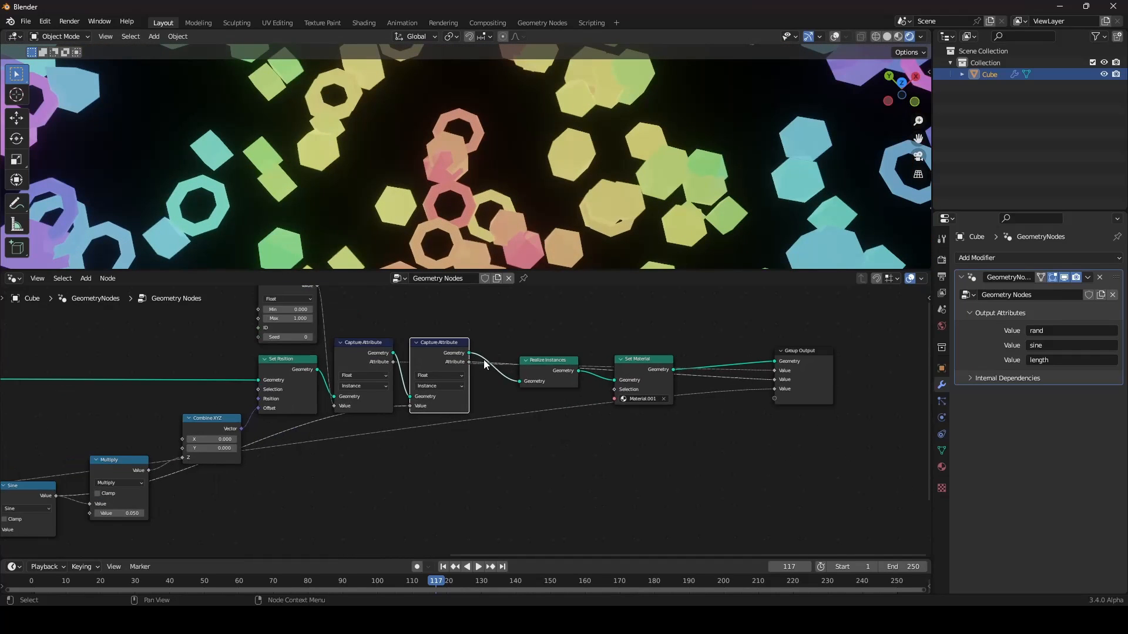
- Insert a third Capture Attribute node before Realize Instances and route the length value through it to the Group Output
key("shift+d")
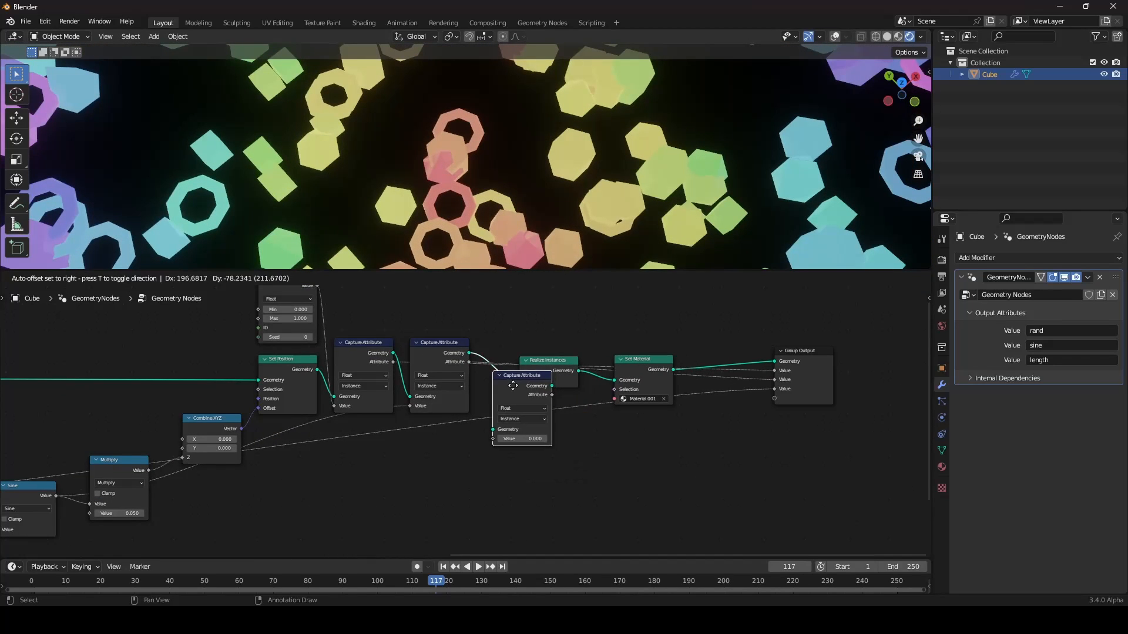
left_click(525, 390)
left_click_drag(851, 389, 503, 439)
left_click_drag(559, 397, 851, 389)
- Play the animation to review the rippling disc's colors and edge fade from an angled view
scroll(541, 199, "down", 10)
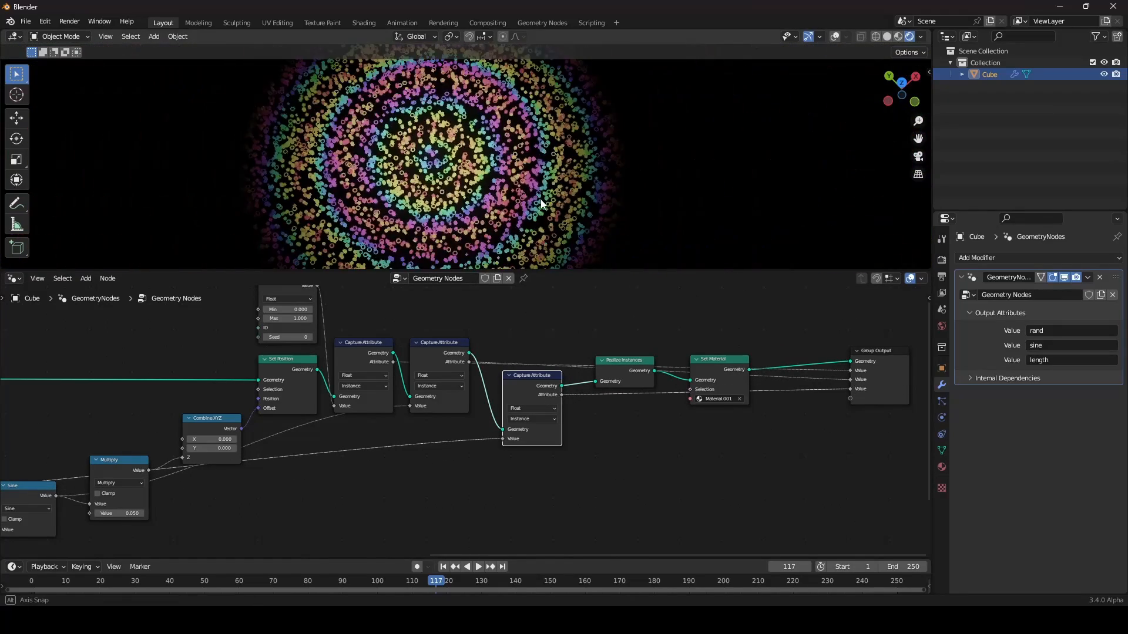
middle_click_drag(579, 194, 579, 126)
scroll(579, 126, "up", 5)
key("space")
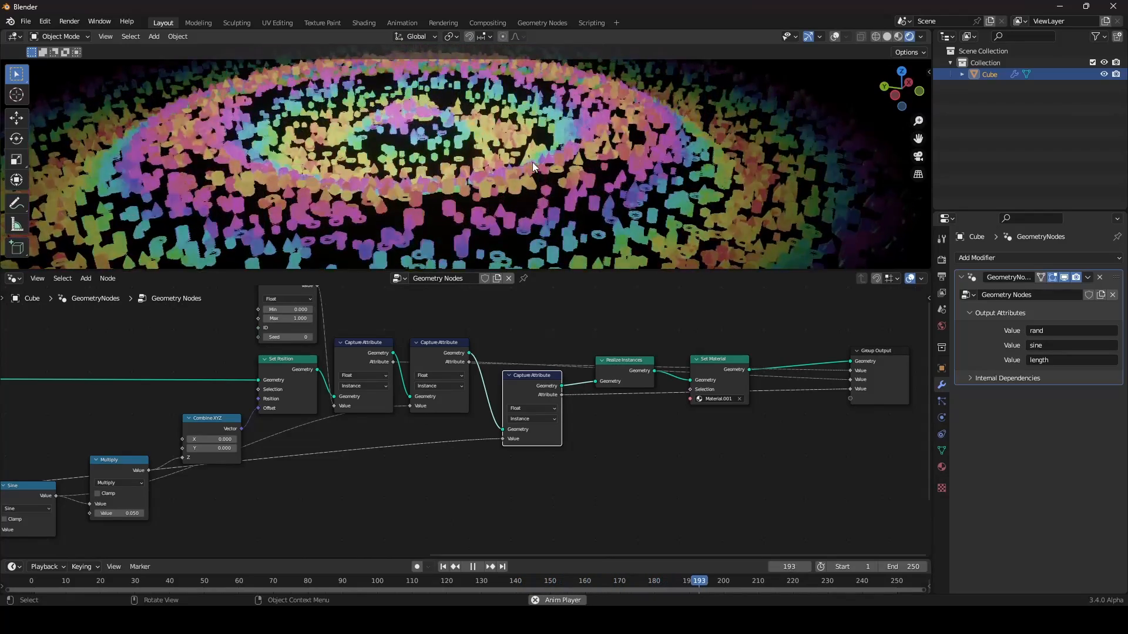
key("space")
scroll(532, 163, "down", 4)
middle_click_drag(532, 162, 562, 166)
scroll(566, 165, "up", 3)
key("space")
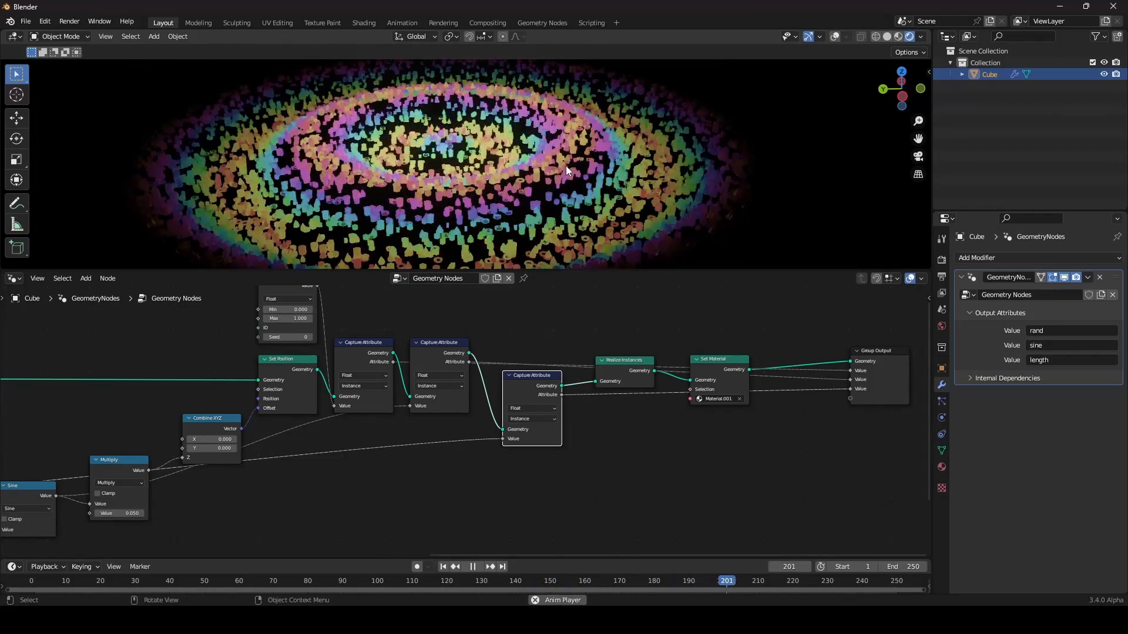
key("space")
- Switch to the Shader Editor and move the length Attribute and its ColorRamp nodes closer to the Principled BSDF
left_click(14, 279)
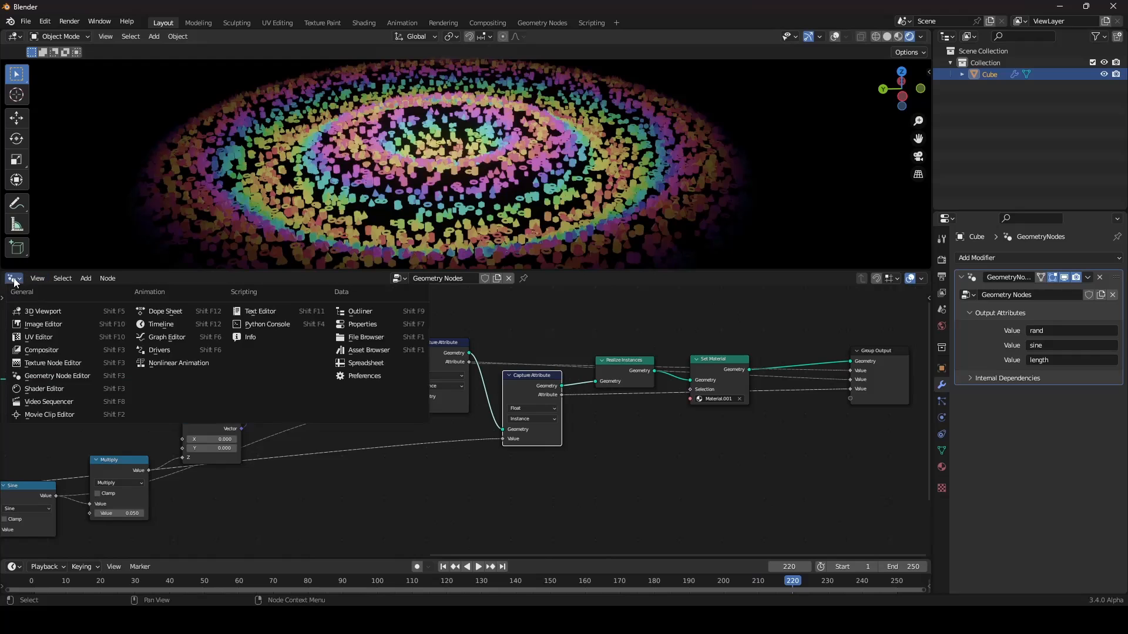
left_click(63, 390)
scroll(411, 413, "down", 2)
middle_click_drag(488, 417, 353, 374)
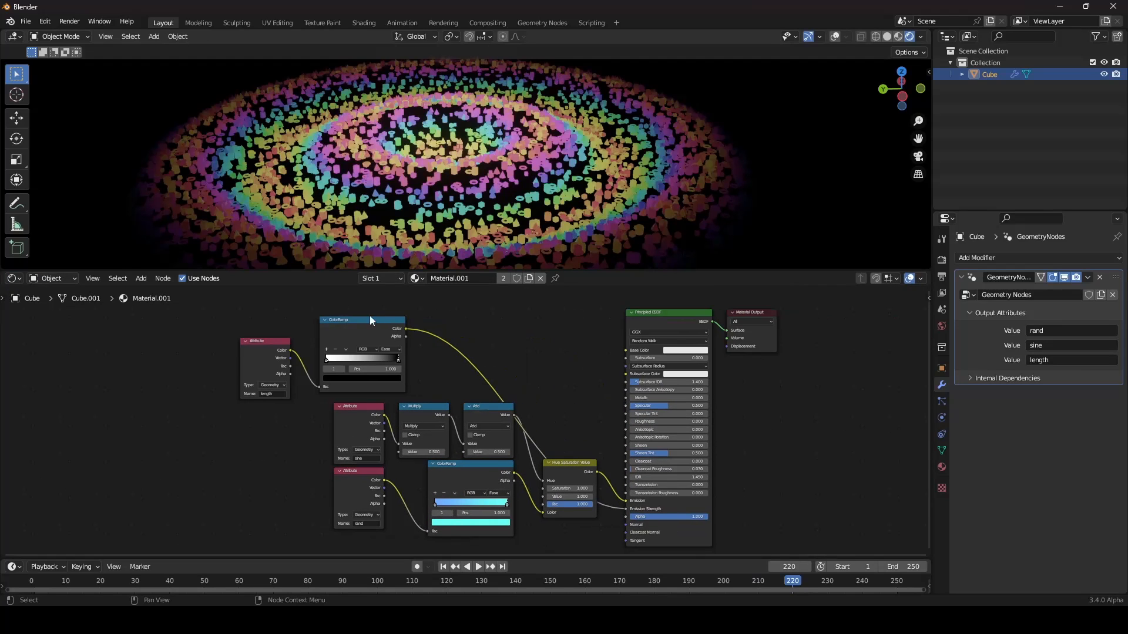
left_click_drag(365, 329, 529, 338)
left_click_drag(271, 360, 444, 353)
scroll(536, 397, "down", 2)
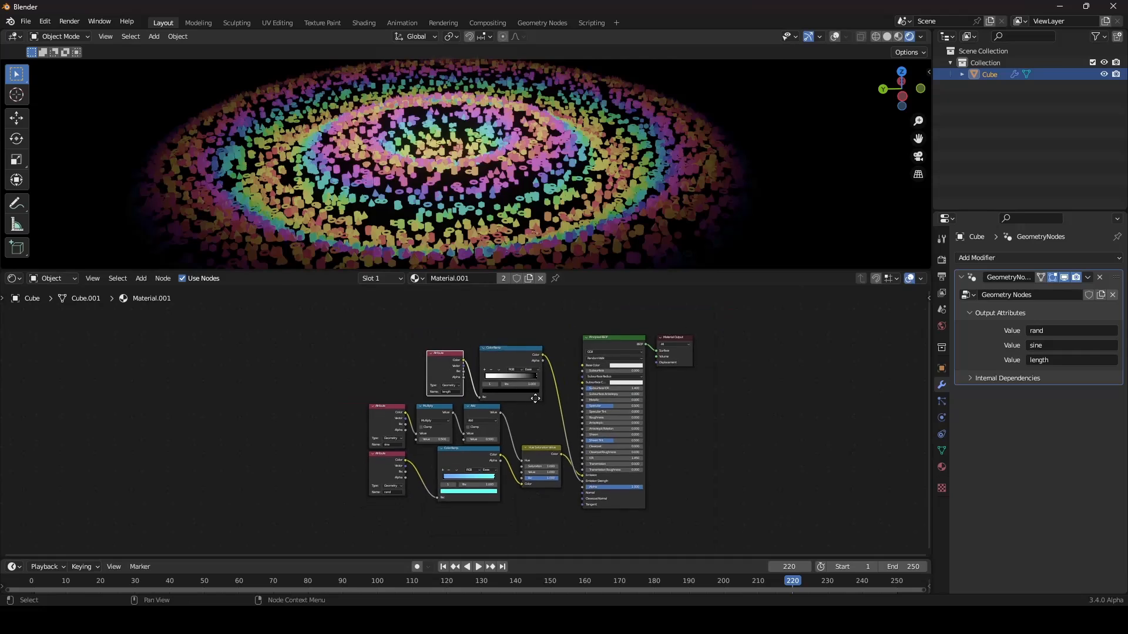
middle_click_drag(538, 409, 516, 383)
scroll(517, 383, "up", 2)
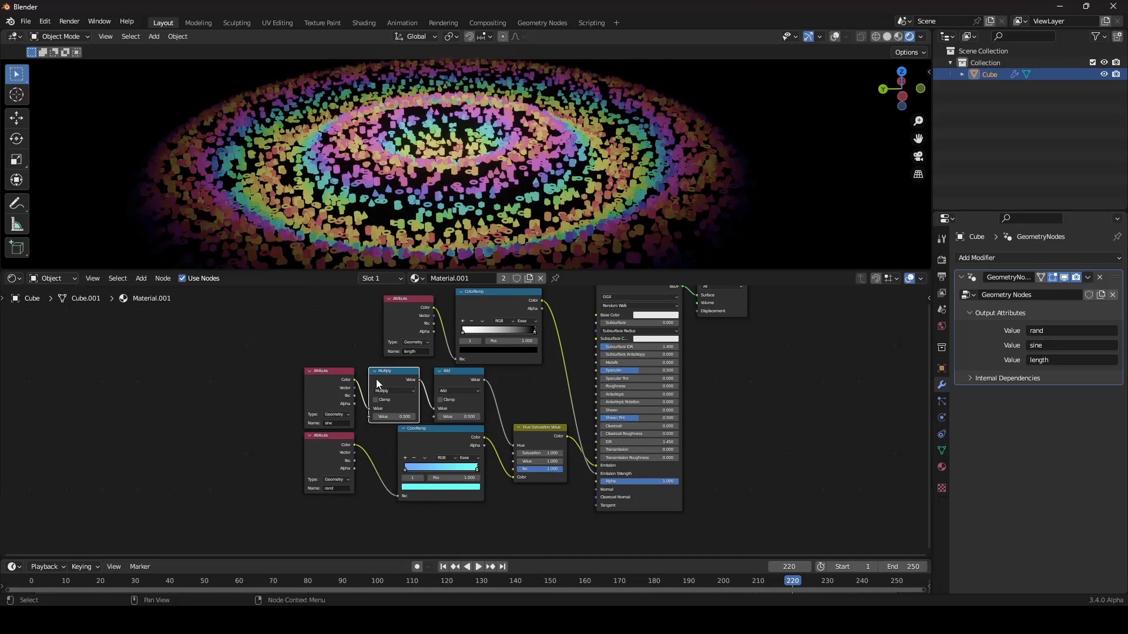
- Duplicate the Add node between the length ColorRamp and Emission Strength, and connect the rand attribute's Color to its second value
left_click(447, 376)
key("shift+d")
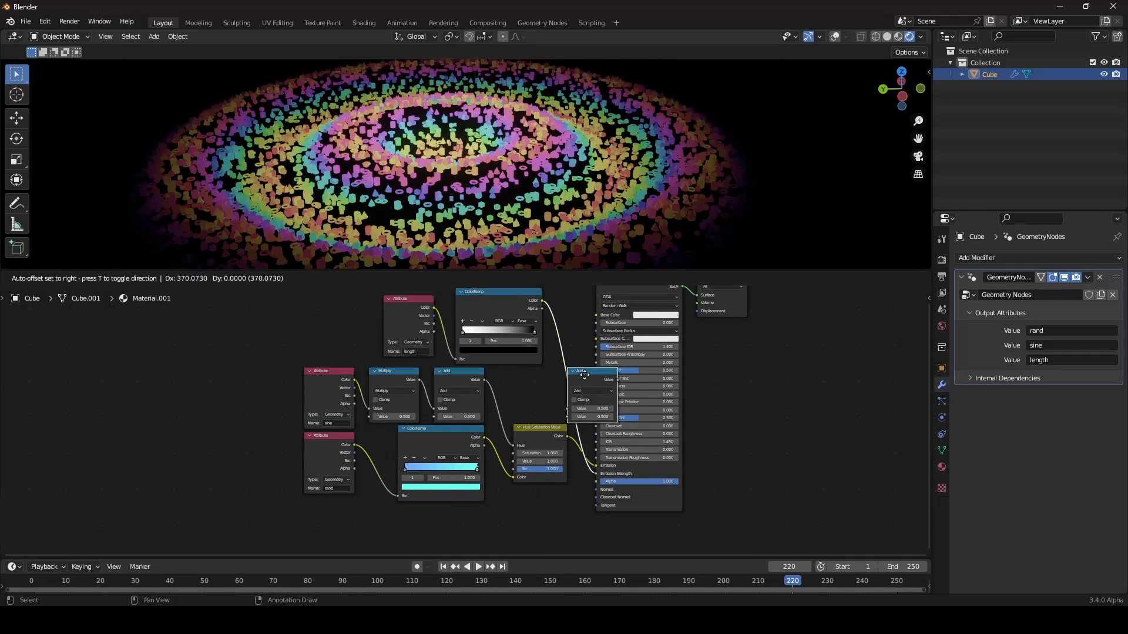
left_click(579, 380)
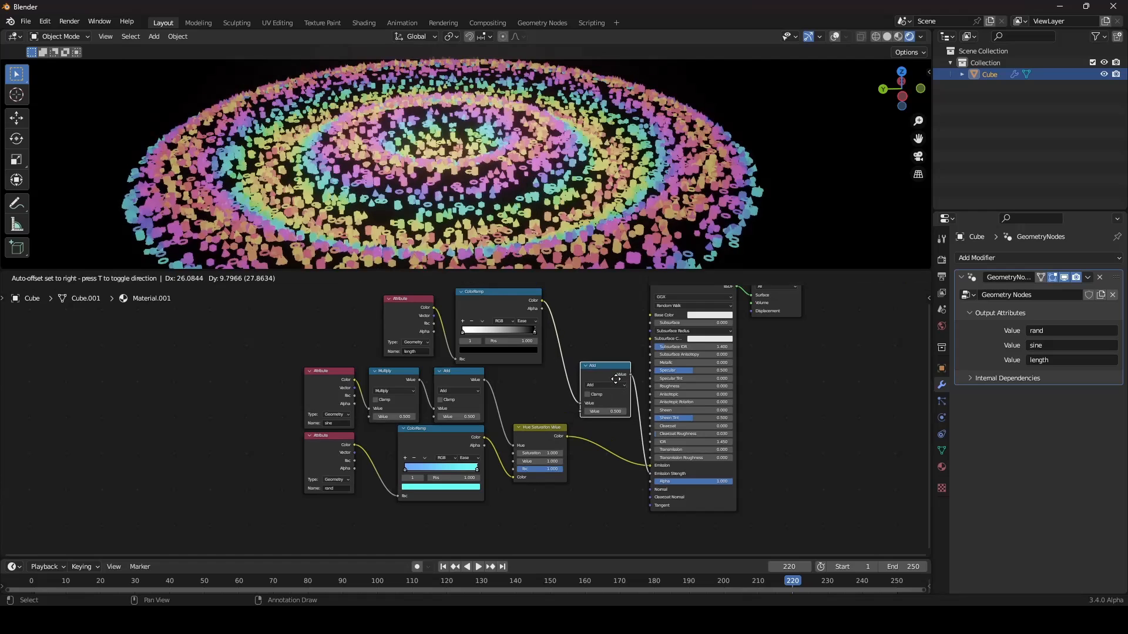
scroll(545, 425, "up", 2)
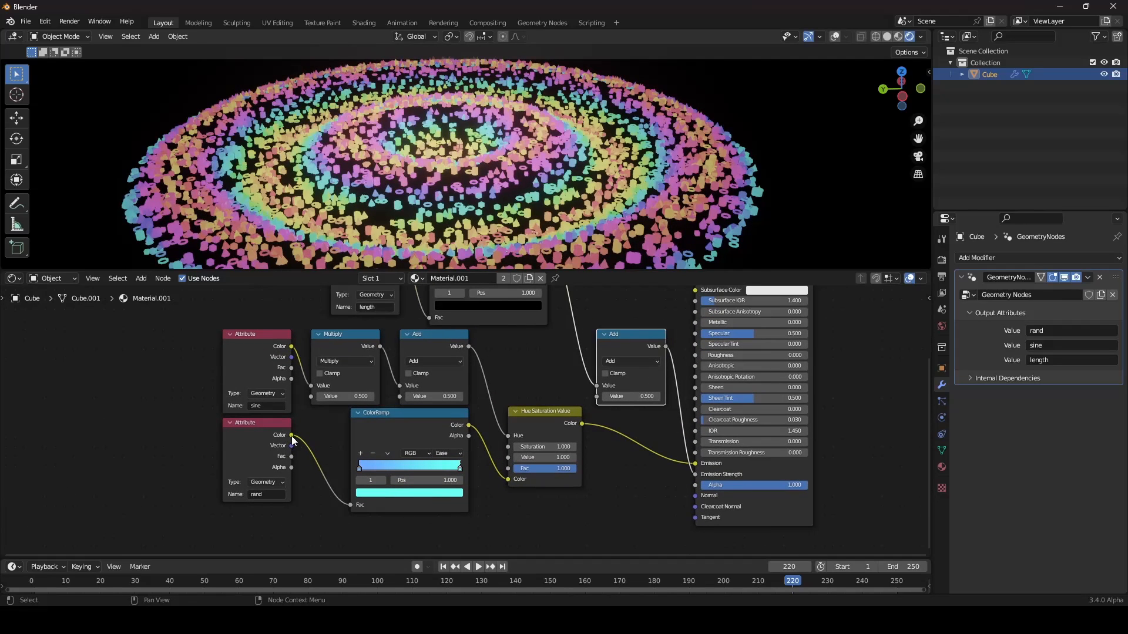
left_click_drag(292, 437, 306, 382)
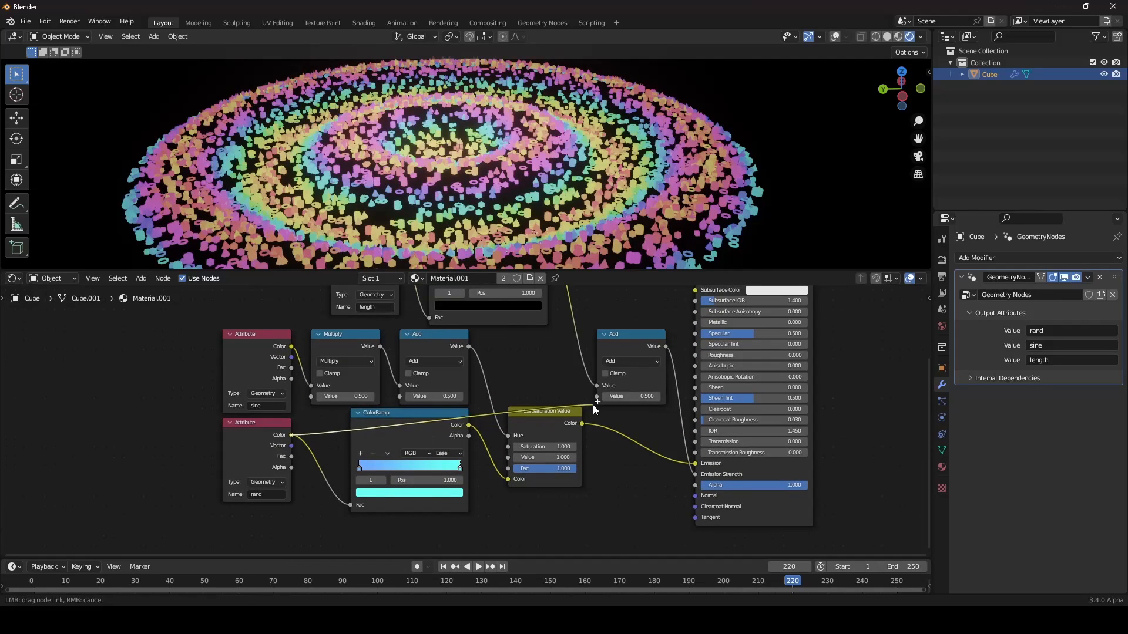
left_click_drag(593, 404, 594, 397)
- Insert a new ColorRamp on the link from the rand attribute to the new Add node, placed below the blue ColorRamp
key("shift+a")
type("s")
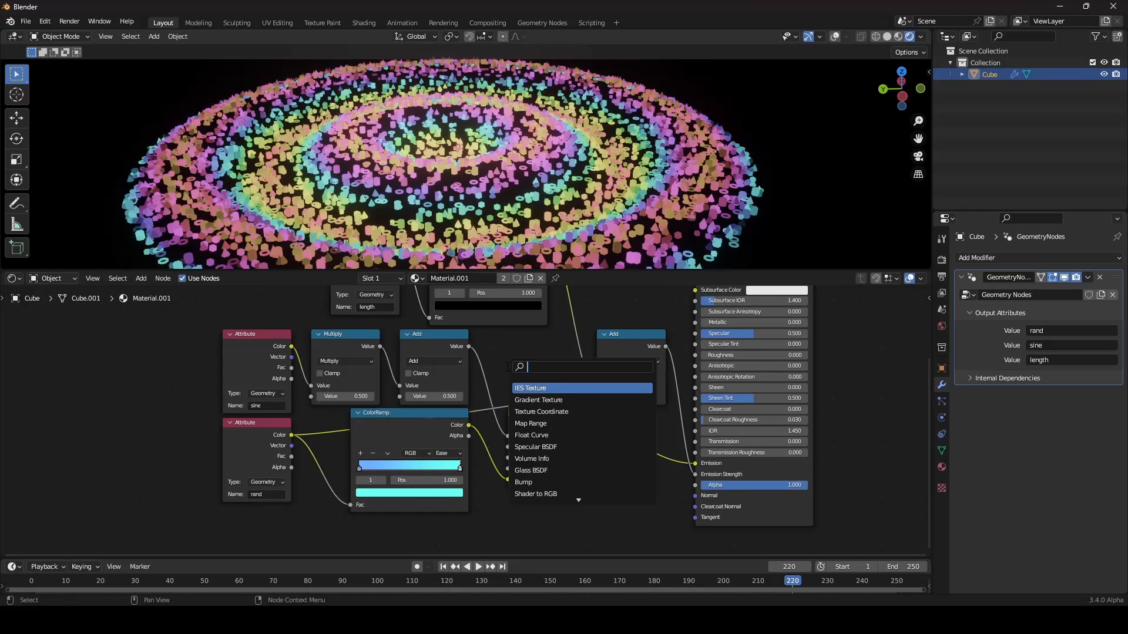
type("colo")
key("Return")
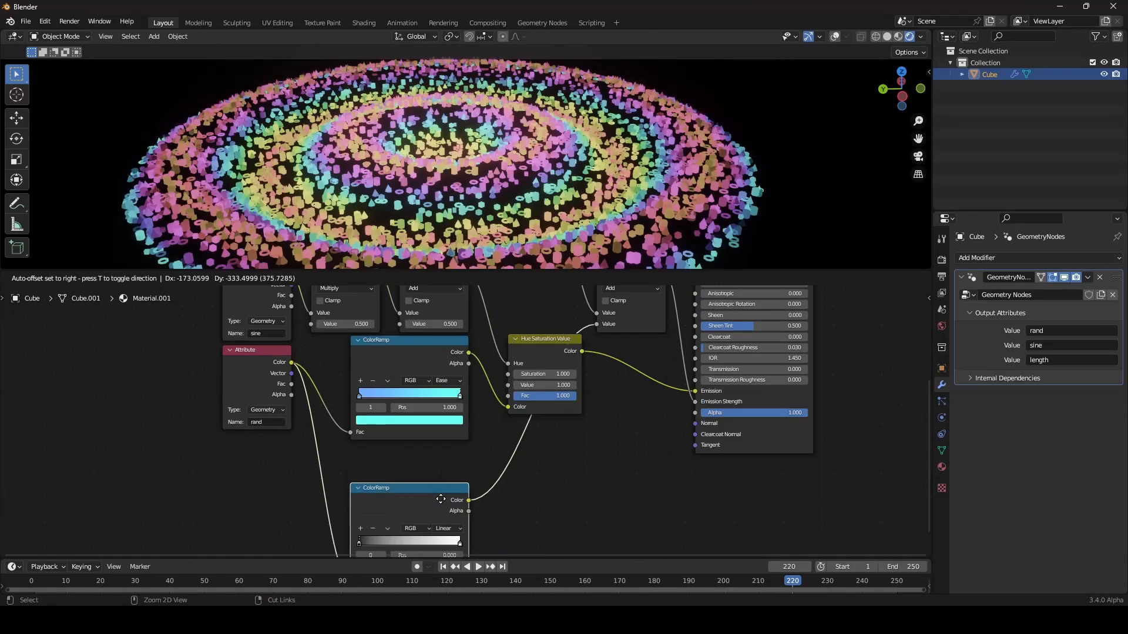
left_click(436, 469)
- Set the new ColorRamp's interpolation to Ease and move its black stop to about 0.87
scroll(447, 439, "up", 2)
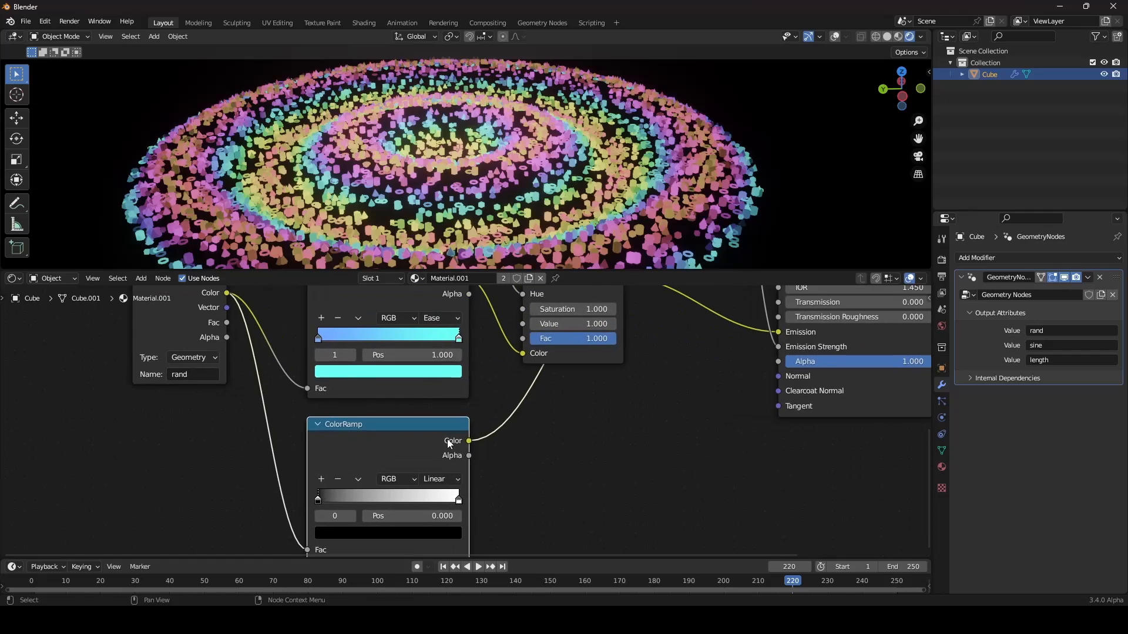
left_click(440, 479)
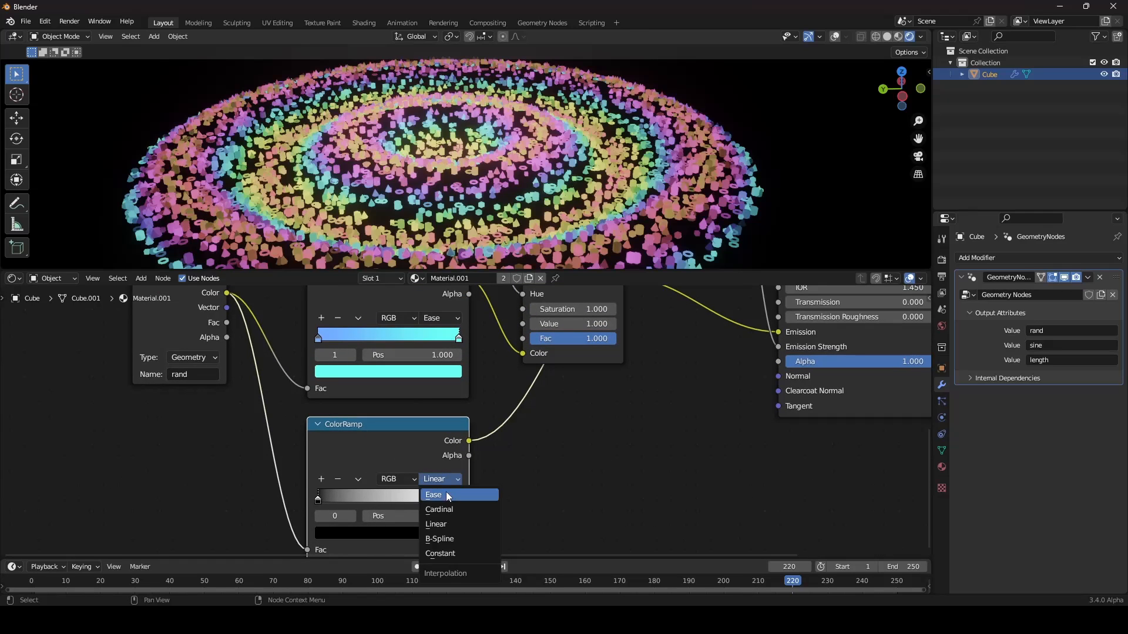
left_click(448, 495)
left_click_drag(320, 498, 451, 514)
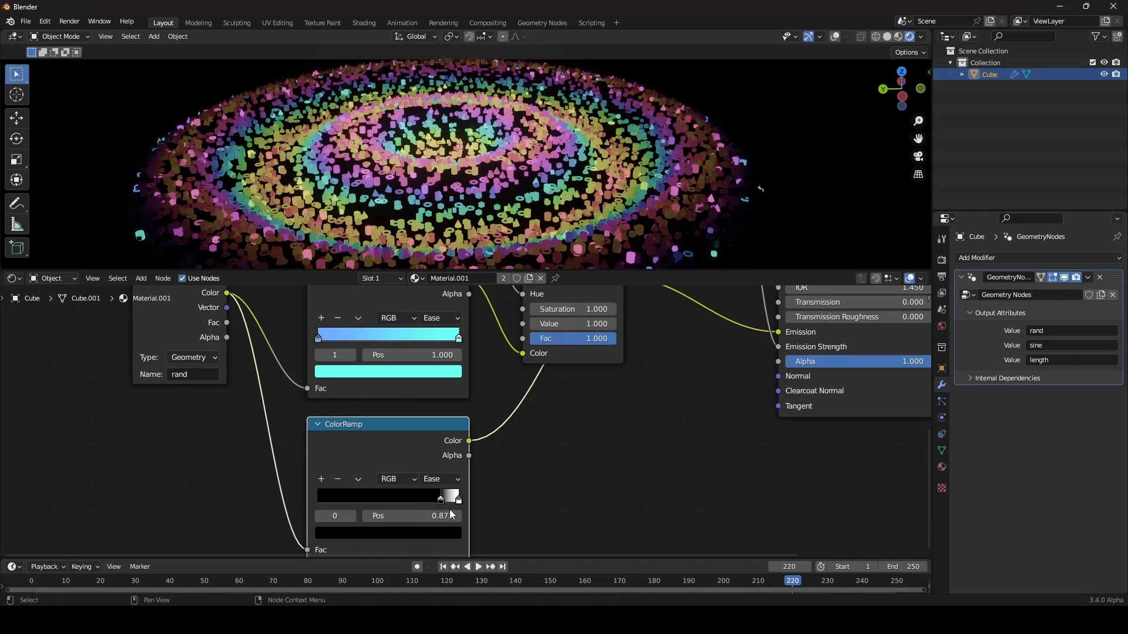
- Set the brightness of the new ColorRamp's white stop to 5 and play the animation to preview the glow
left_click(457, 500)
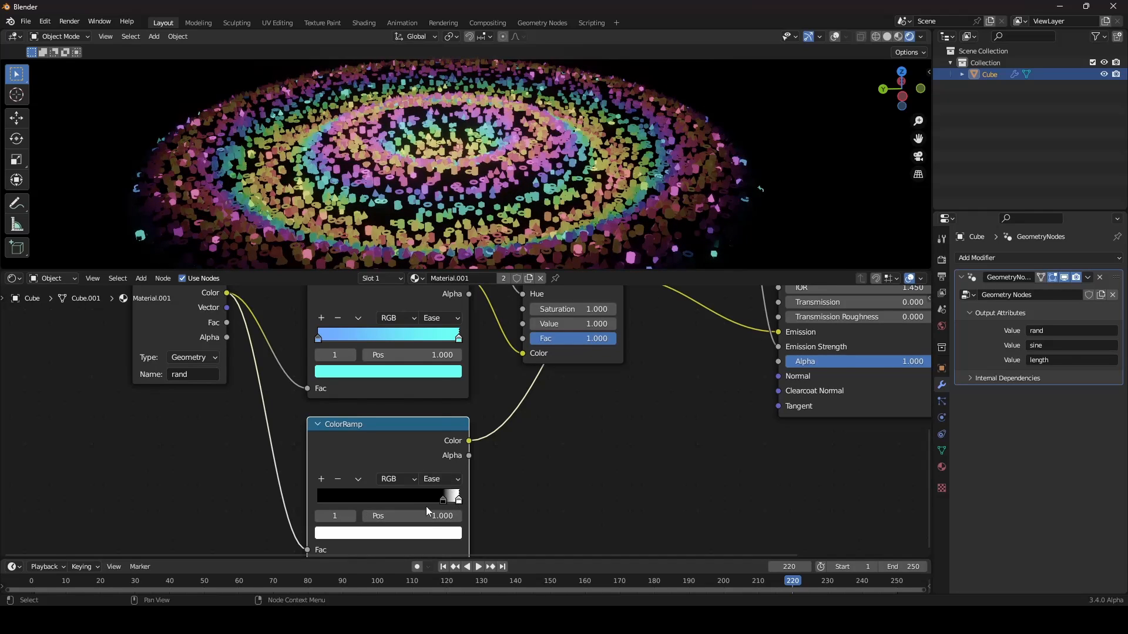
left_click(430, 536)
left_click(394, 498)
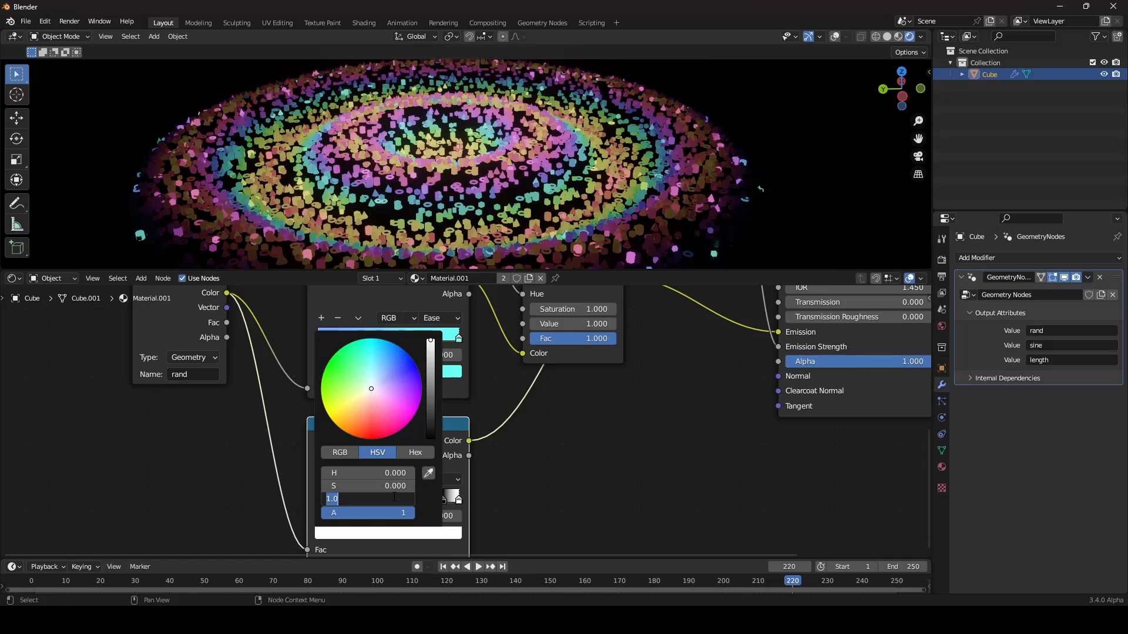
type("5")
key("Return")
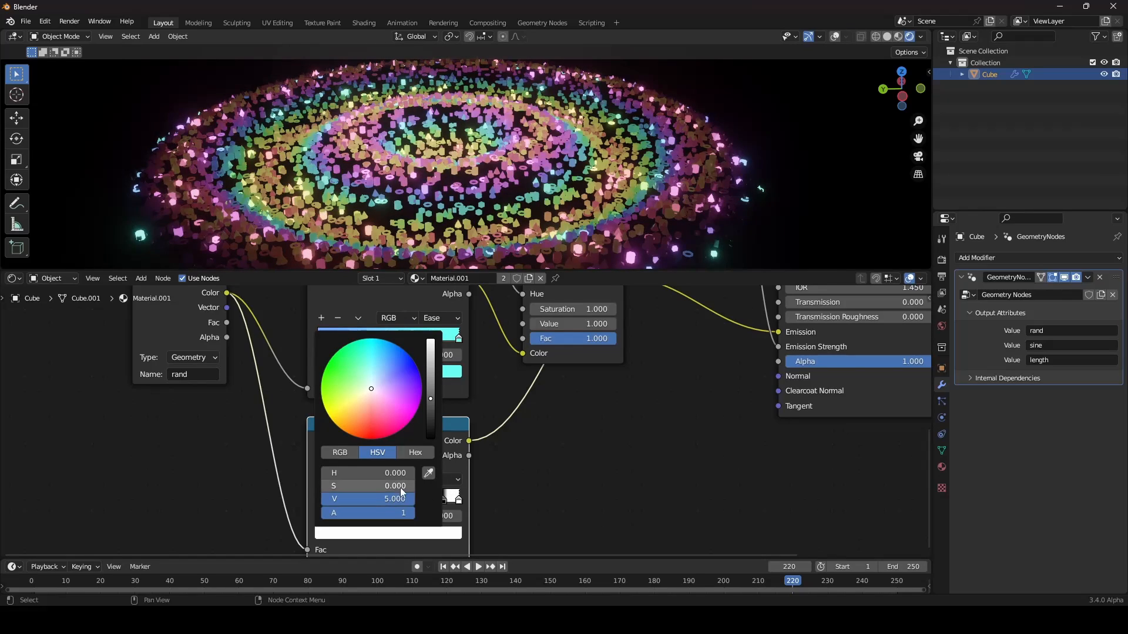
key("space")
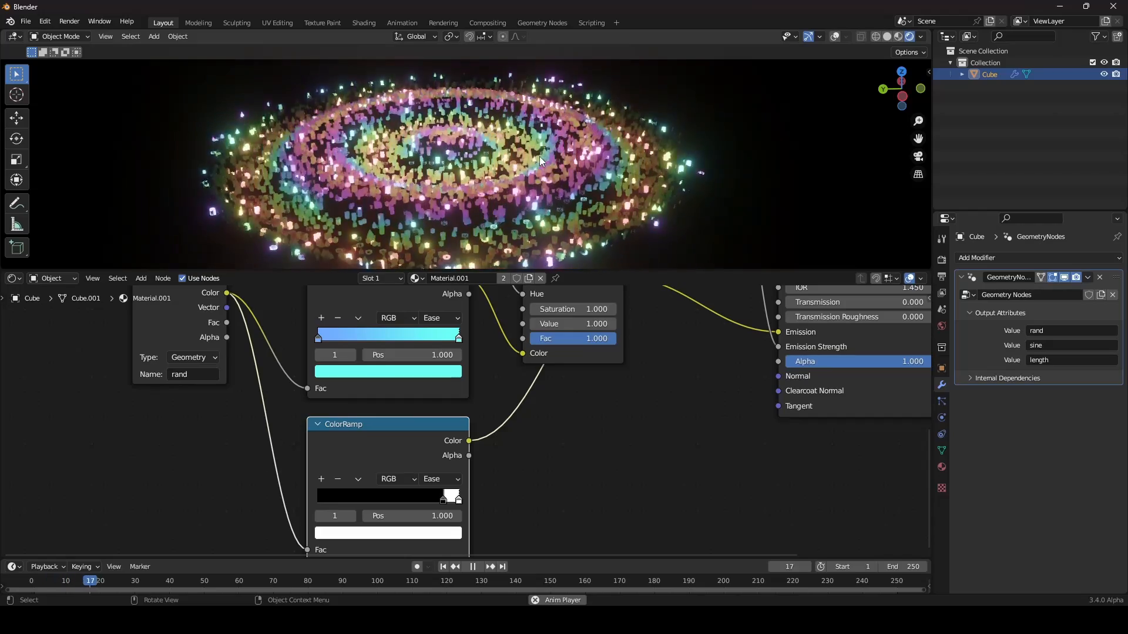
key("space")
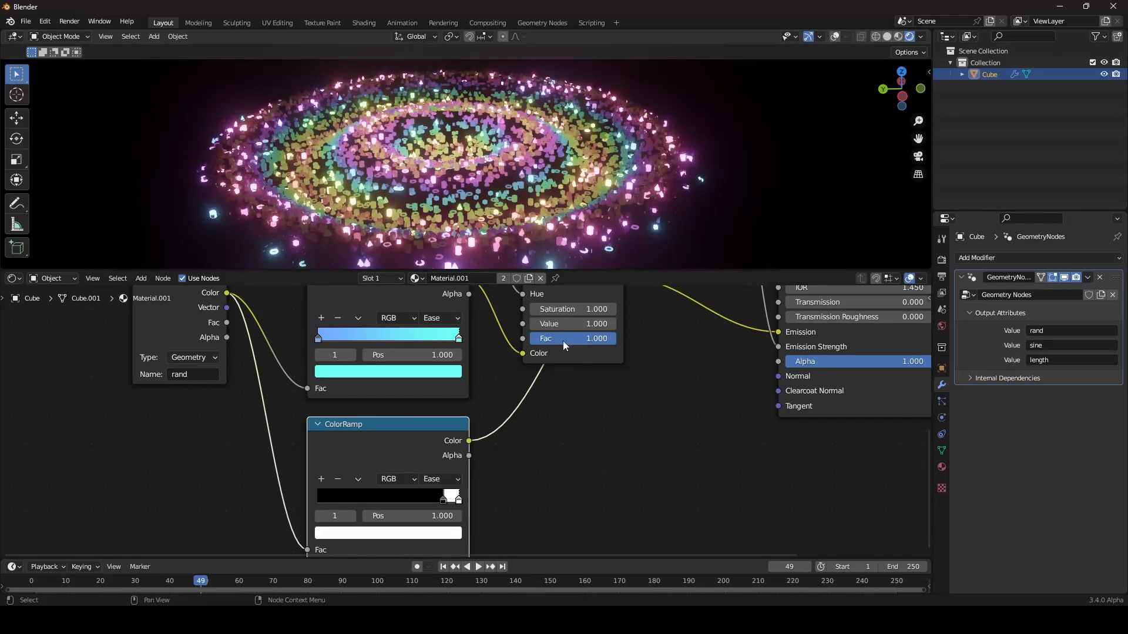
- Set the Value of the Hue Saturation Value node to 2
scroll(587, 340, "down", 3)
scroll(565, 387, "up", 2)
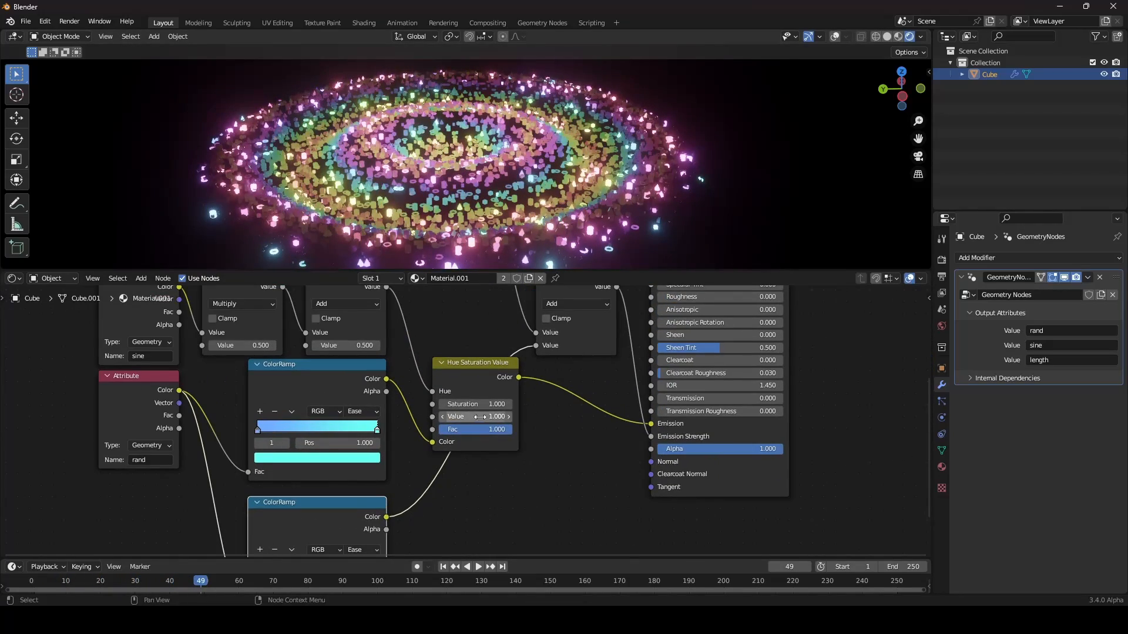
left_click_drag(480, 417, 538, 417)
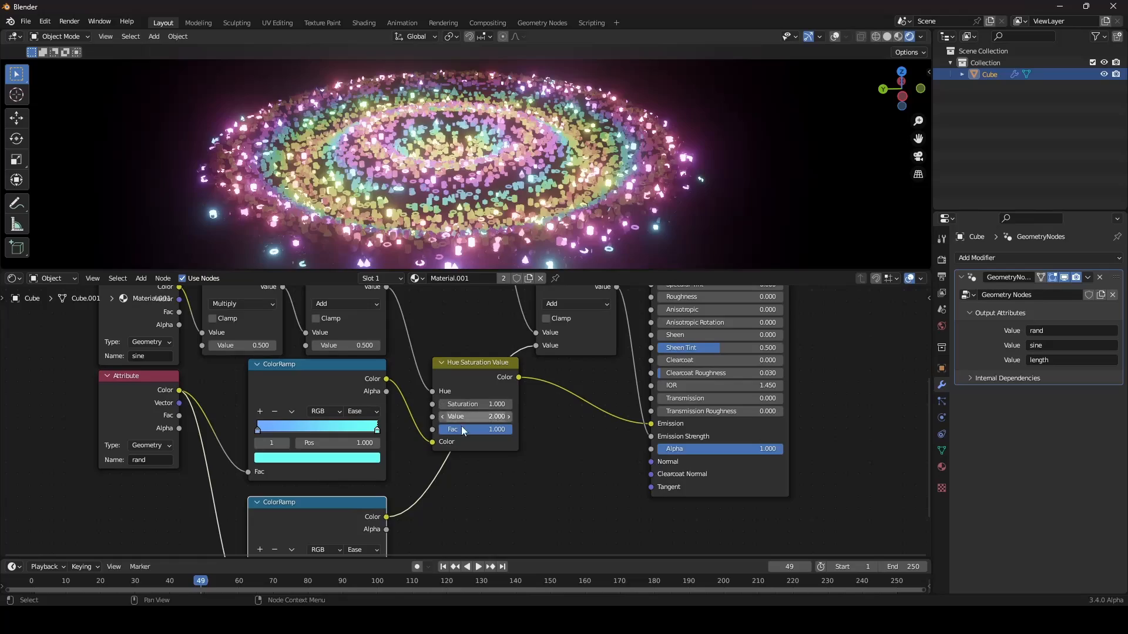
- Move the black stop of the rand glow ColorRamp to about 0.927 while the animation plays
key("space")
scroll(477, 371, "down", 1)
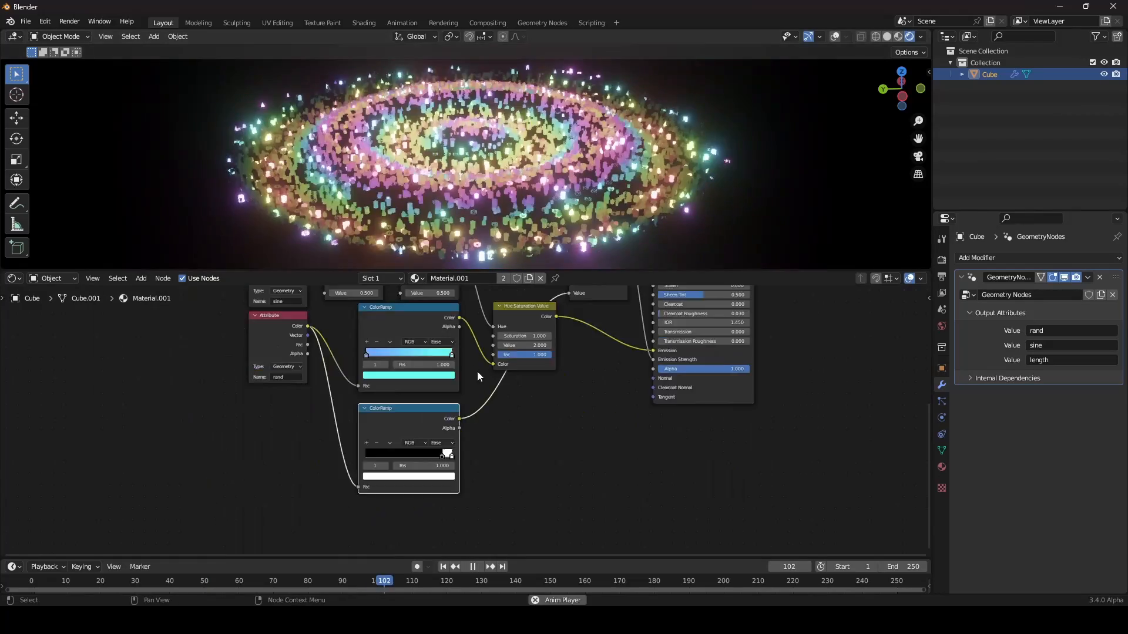
scroll(433, 475, "up", 2)
left_click_drag(433, 476, 437, 477)
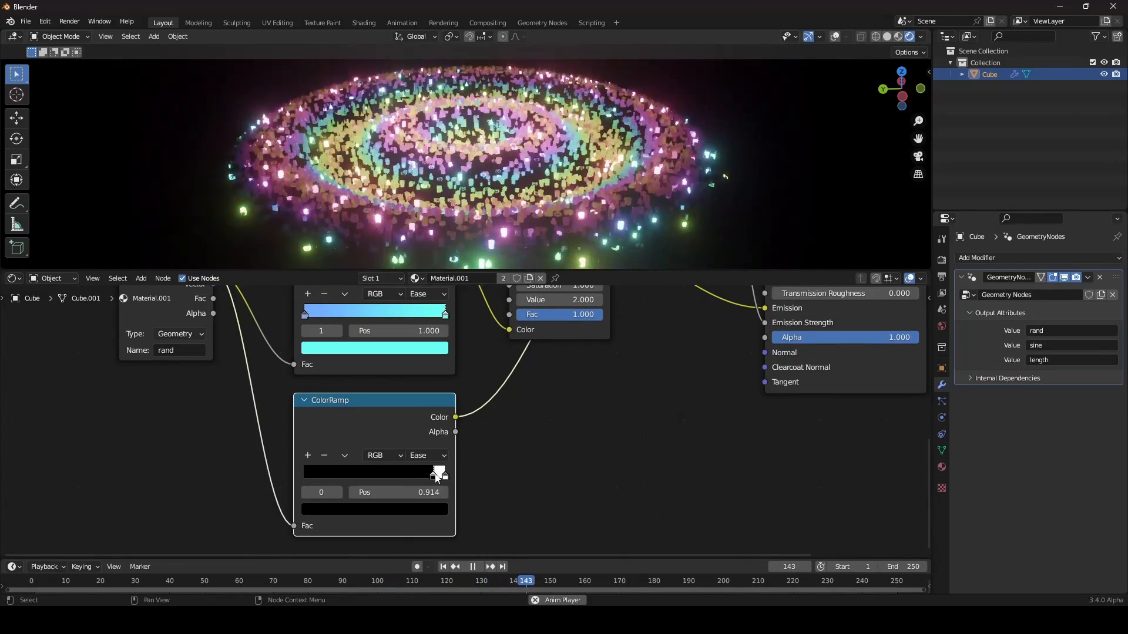
scroll(536, 455, "down", 4)
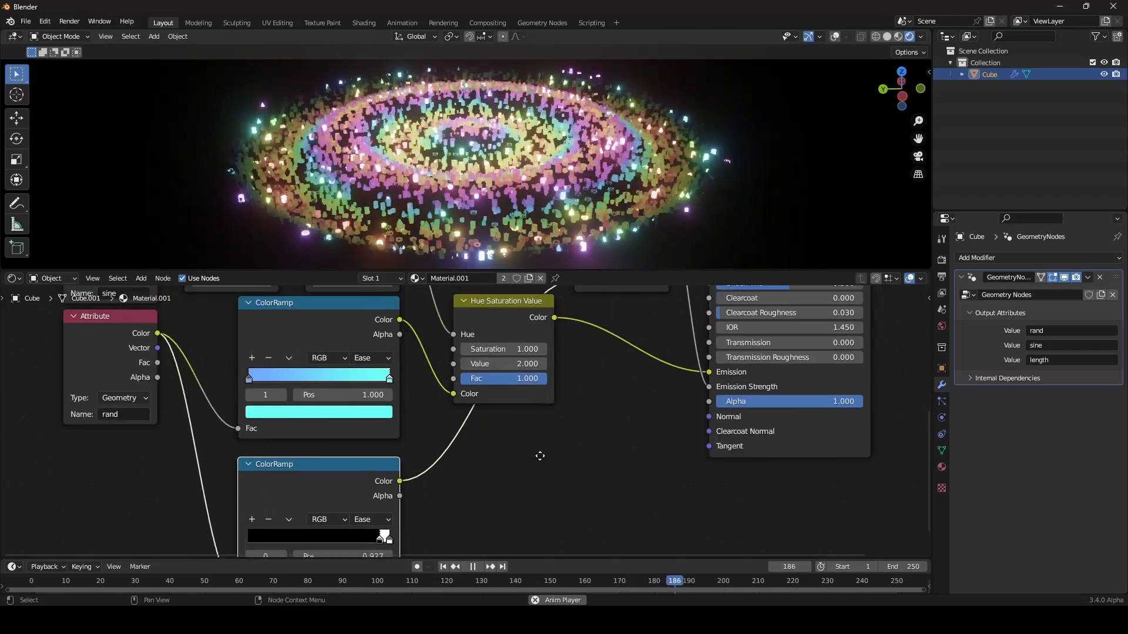
key("space")
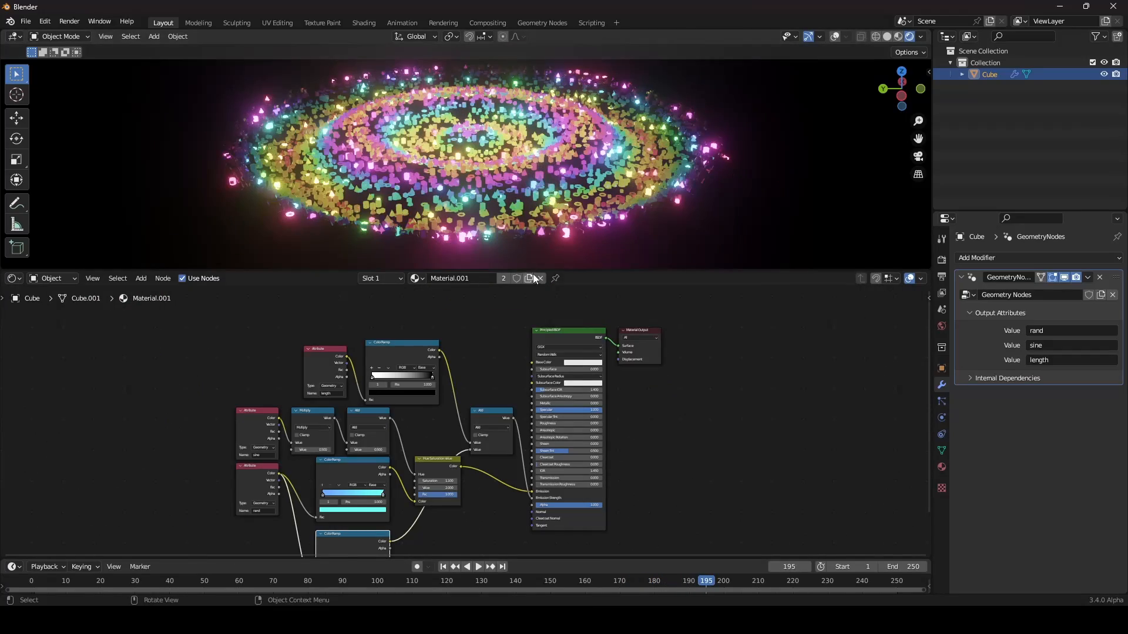
- Enlarge the 3D viewport and play the animation to review the glowing disc up close
left_click_drag(534, 273, 536, 491)
key("space")
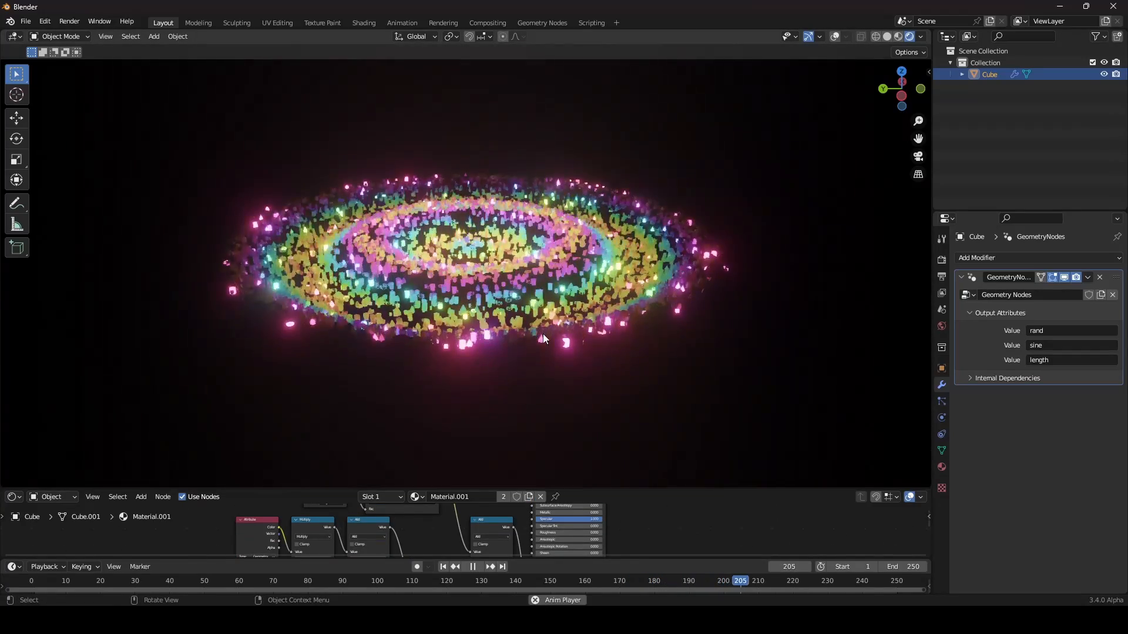
scroll(543, 334, "up", 2)
key("space")
- Turn on viewport overlays and add an Ico Sphere, scaled down and positioned above the disc's center
left_click(835, 36)
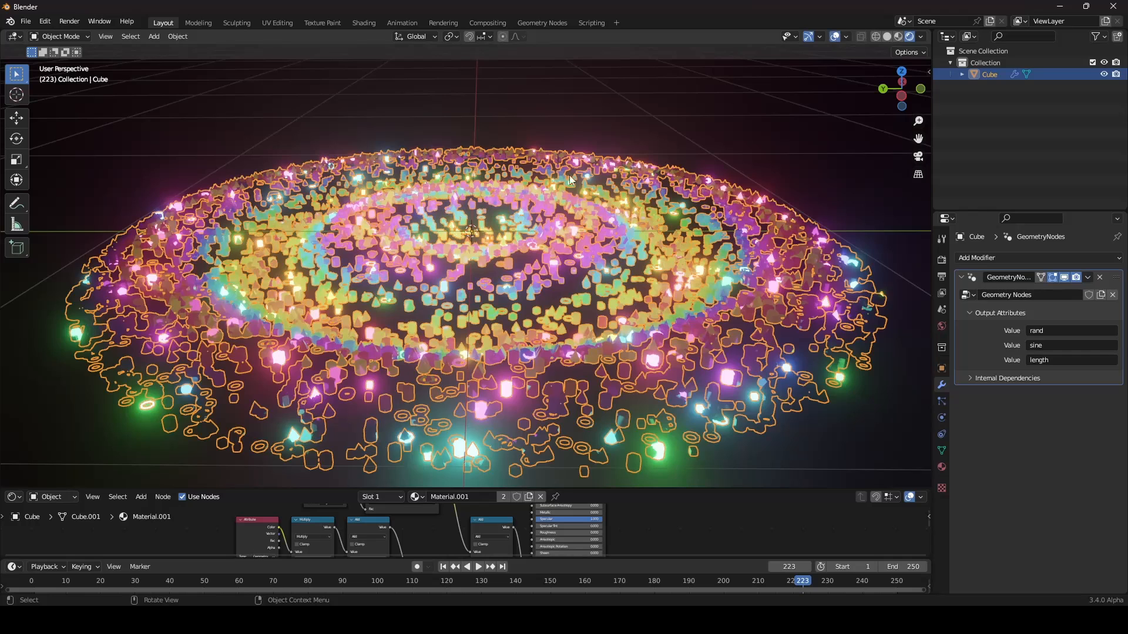
key("shift+a")
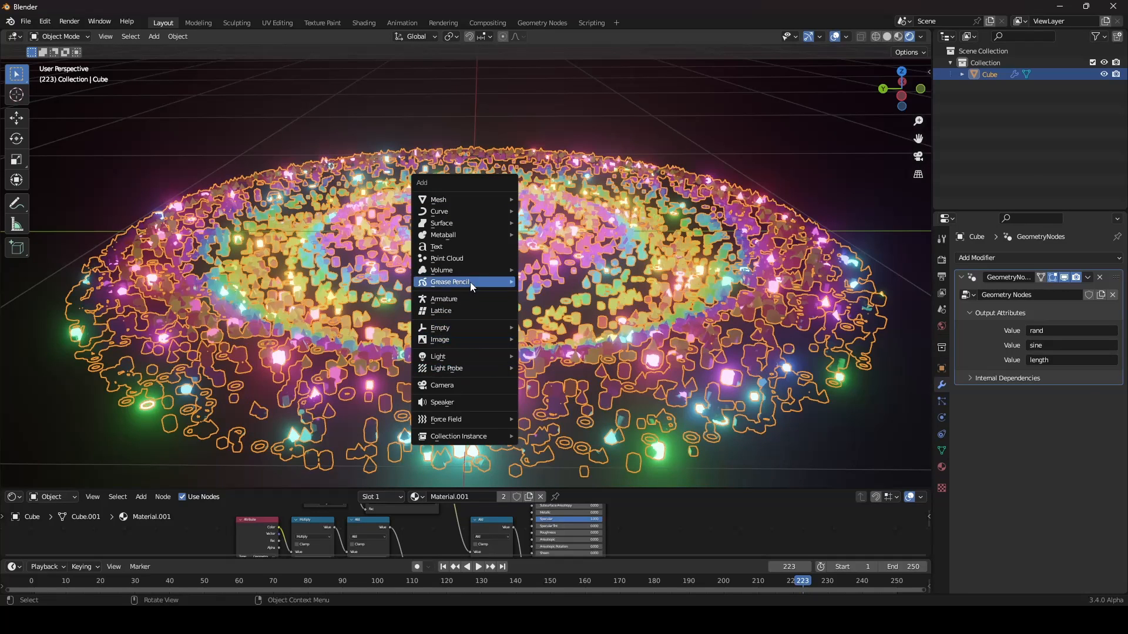
mouse_move(498, 203)
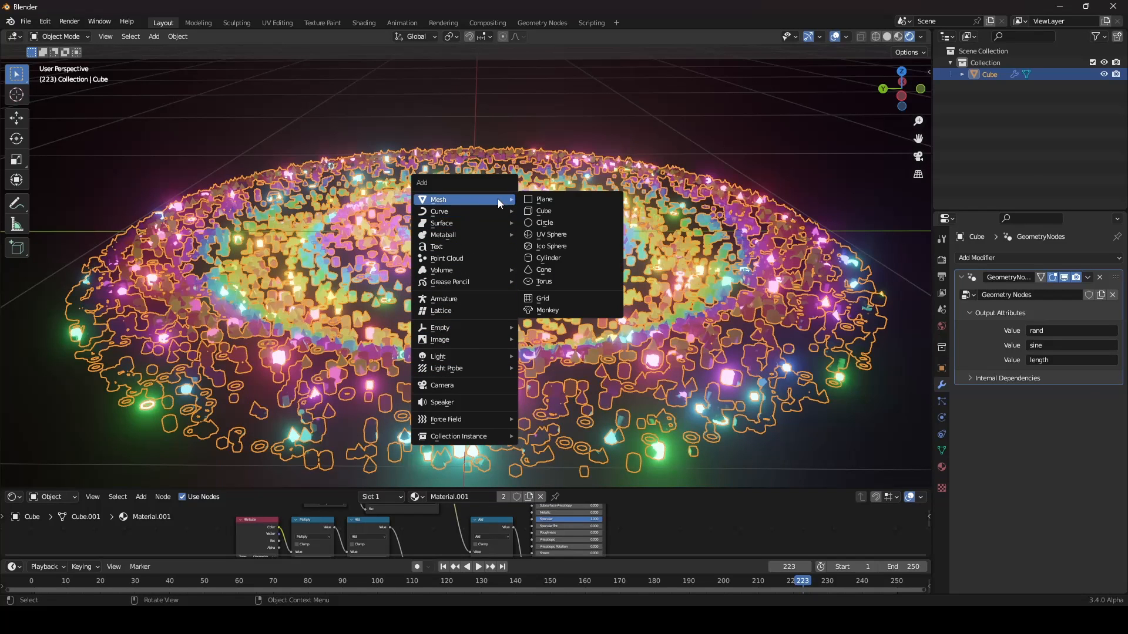
left_click(559, 245)
key("s")
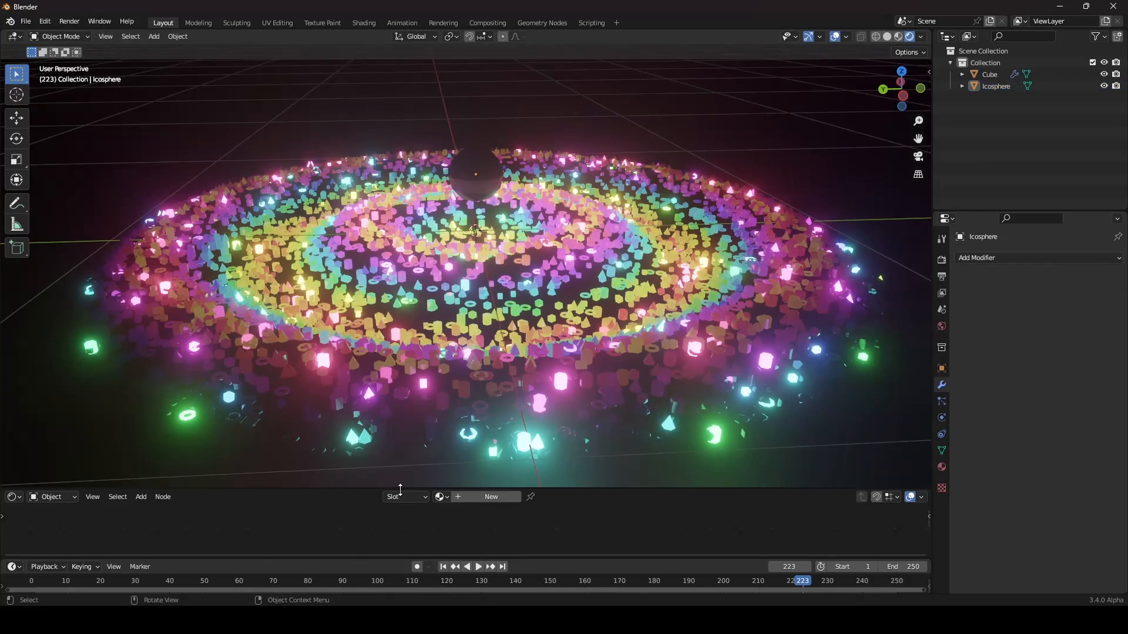
- Enlarge the Shader Editor again and create a new material for the icosphere
left_click_drag(400, 489, 400, 274)
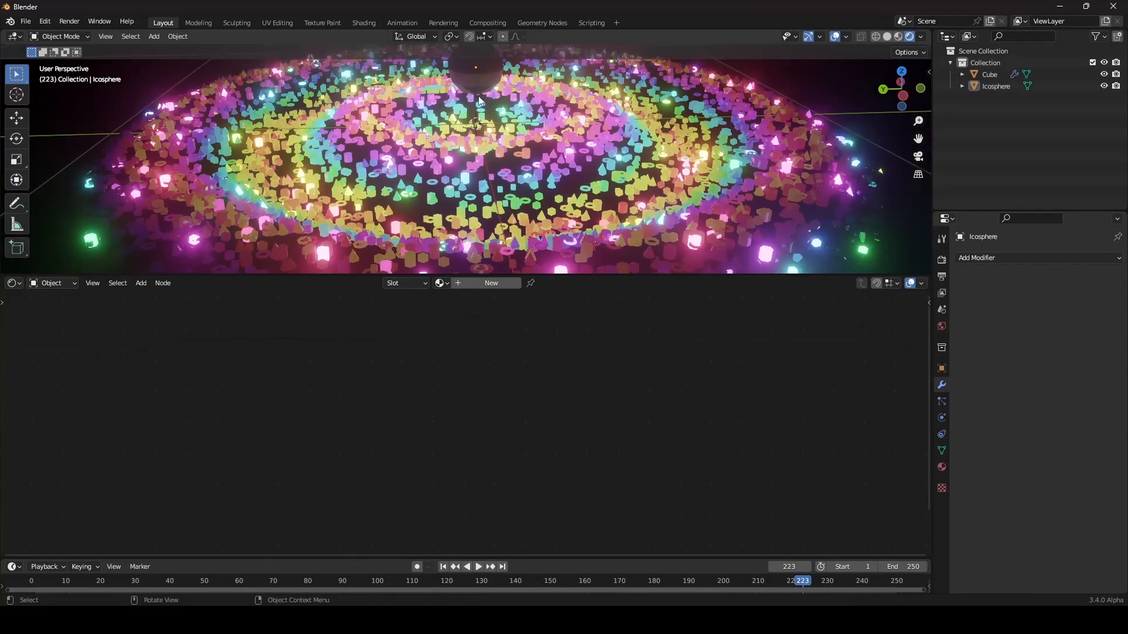
left_click(502, 99)
scroll(502, 101, "down", 4)
scroll(499, 126, "up", 3)
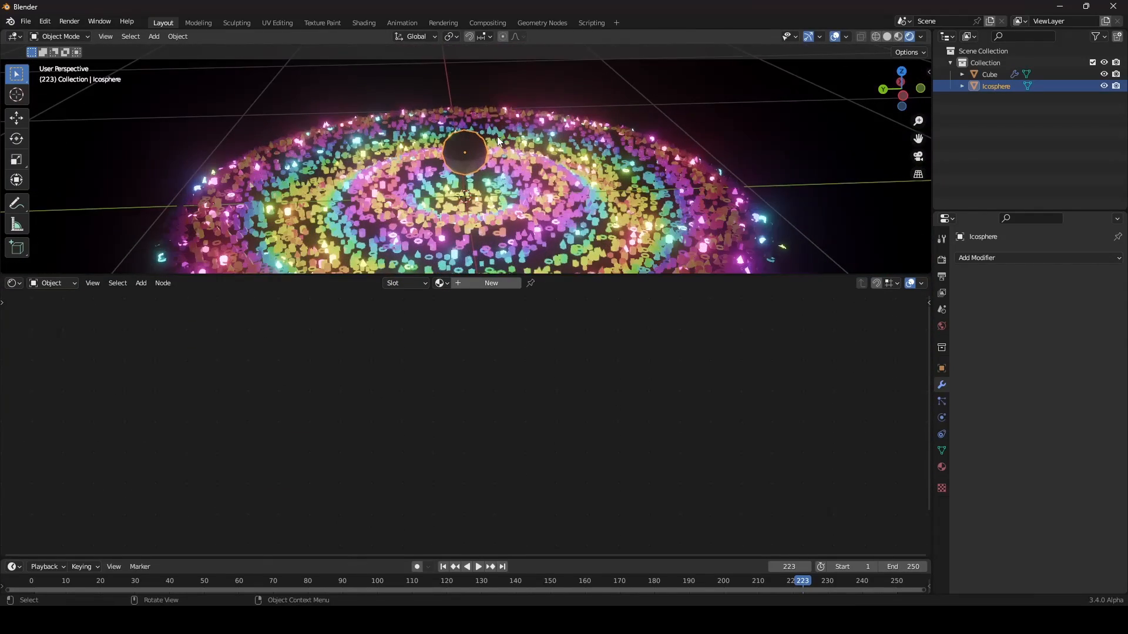
left_click(478, 286)
- Add a Layer Weight node to the icosphere material and connect its Facing output to the Principled BSDF's Emission
key("shift+a")
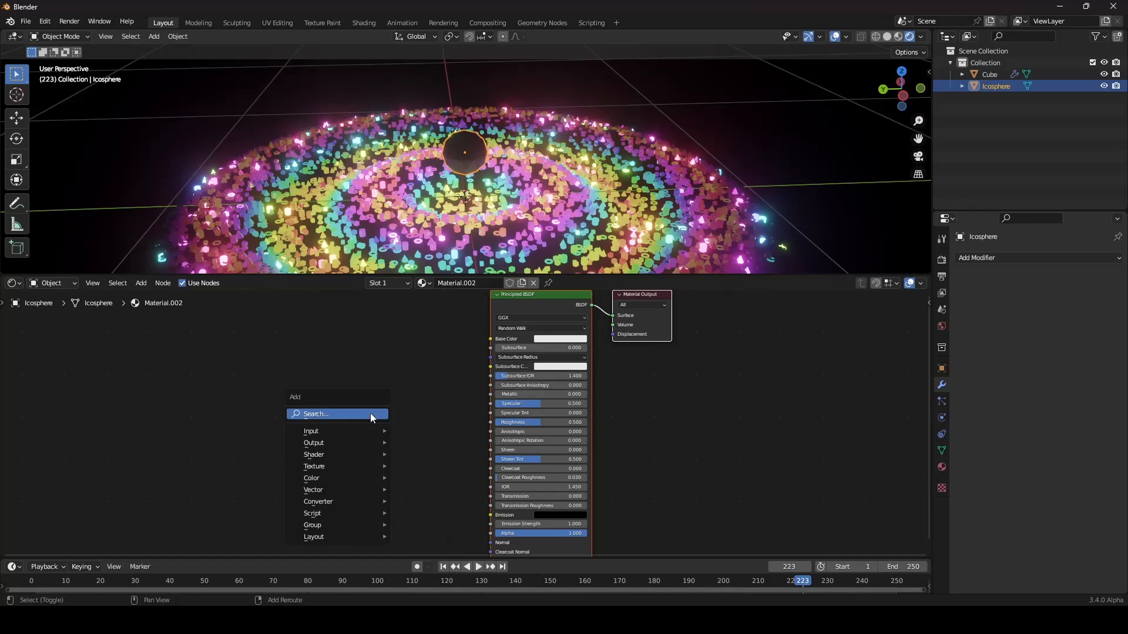
left_click(370, 413)
type("lay")
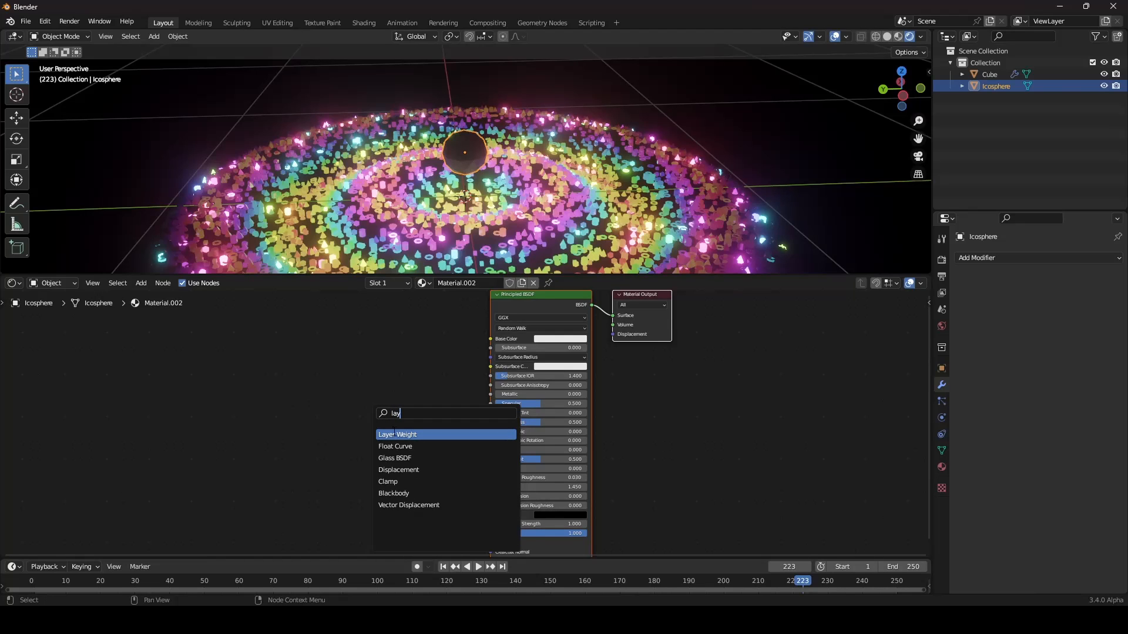
left_click(395, 435)
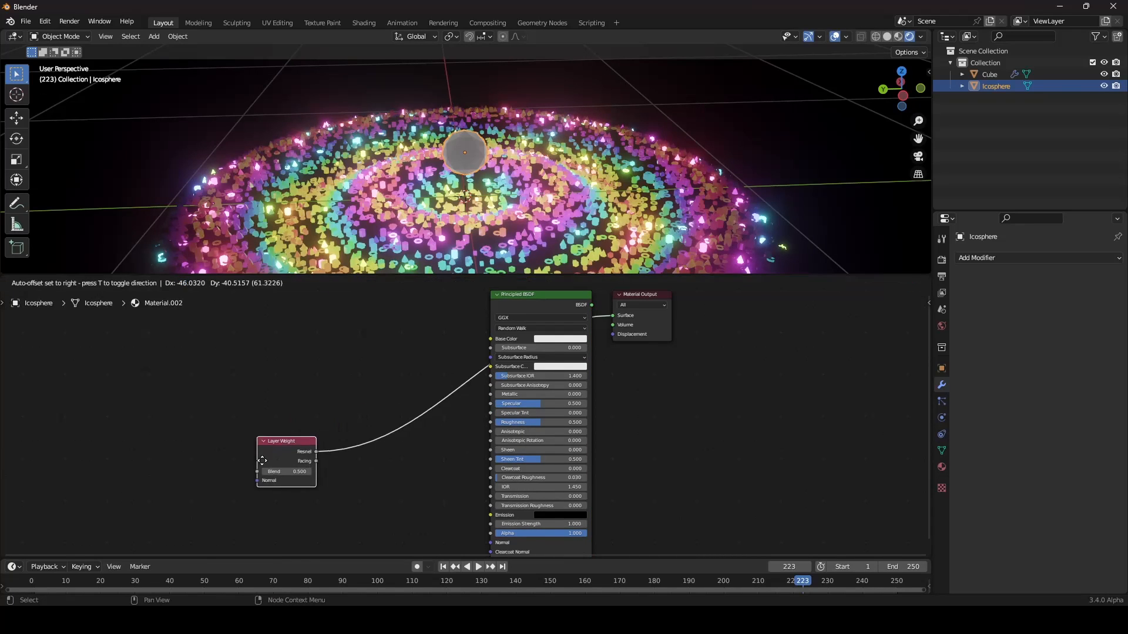
left_click_drag(262, 461, 495, 527)
left_click(281, 473, "ctrl+shift")
left_click(542, 301, "ctrl+shift")
scroll(457, 423, "down", 1)
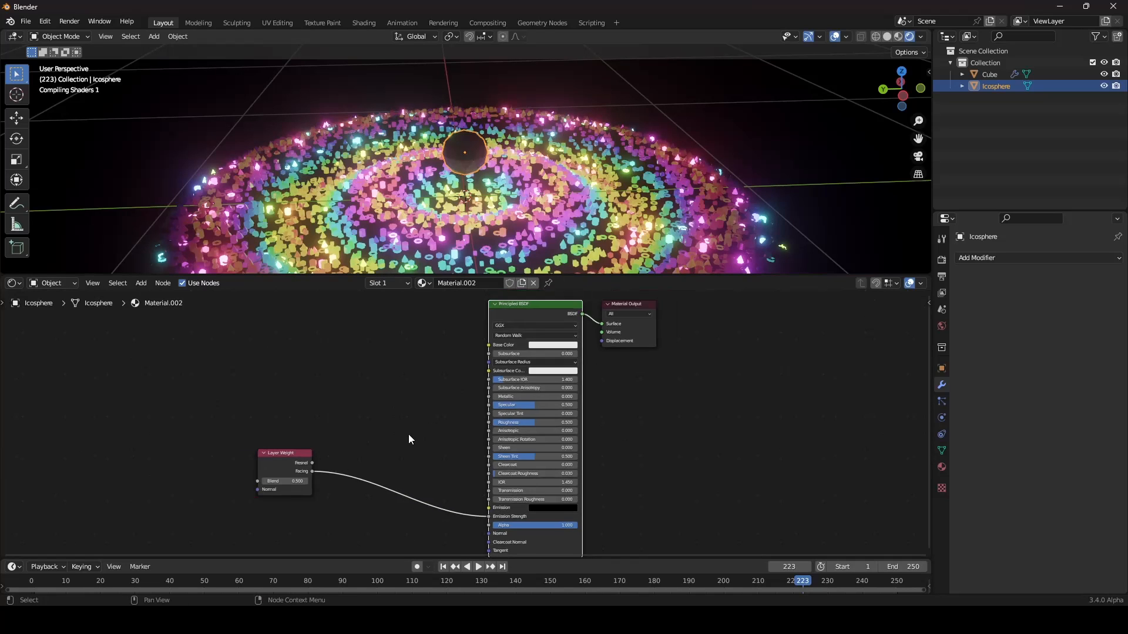
middle_click_drag(409, 436, 424, 393)
scroll(468, 431, "up", 1)
left_click_drag(509, 464, 509, 464)
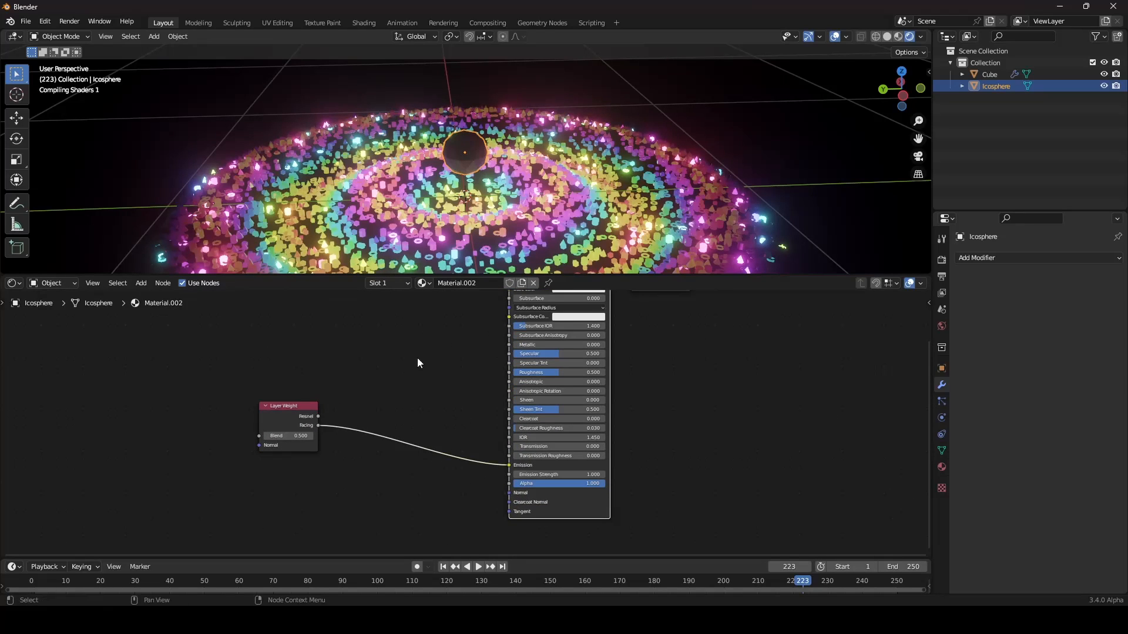
- Insert a ColorRamp between the Layer Weight node's Facing output and Emission
key("shift+a")
left_click(417, 344)
type("colo")
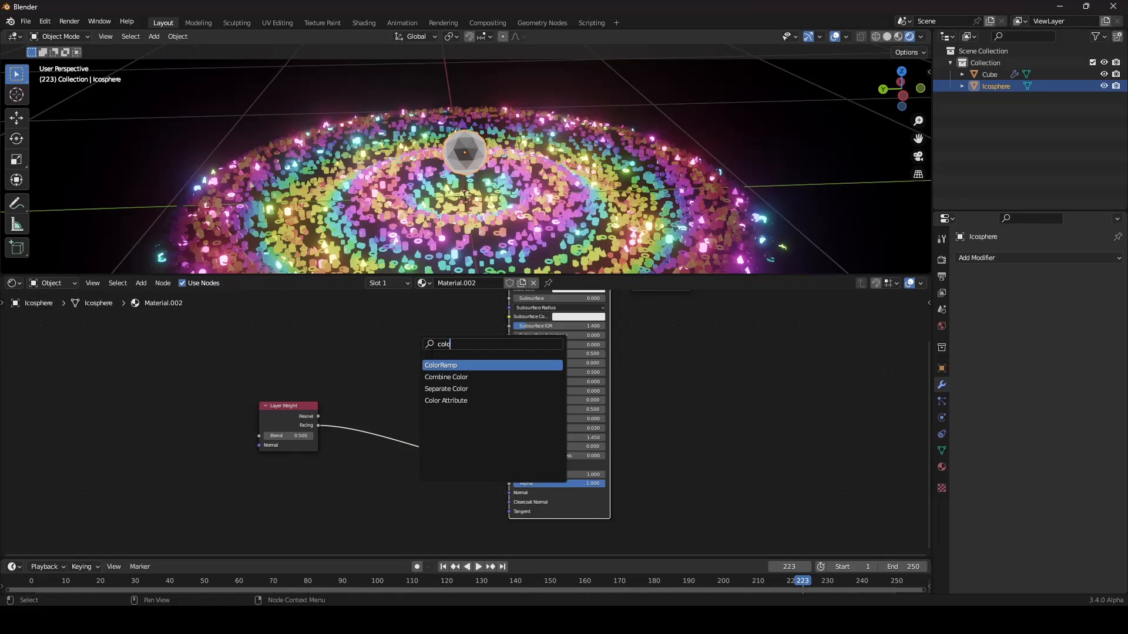
key("Return")
left_click(390, 450)
scroll(455, 440, "up", 2)
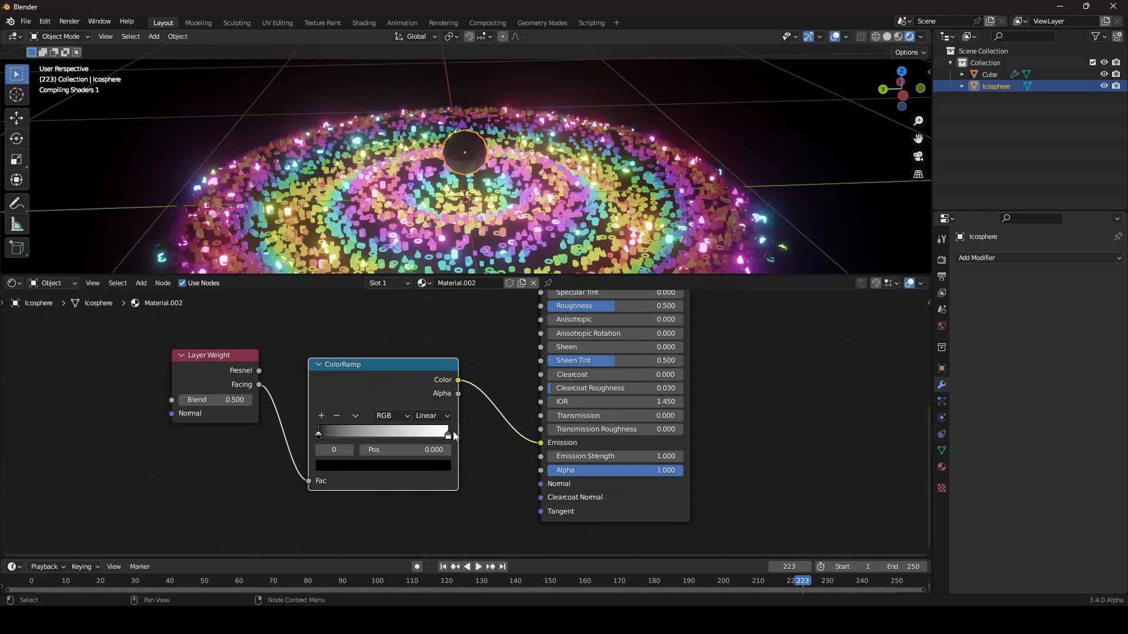
- Recolor the ColorRamp's white stop to light blue and set the icosphere material's Emission Strength to 26.5
left_click(445, 438)
left_click(429, 470)
left_click_drag(384, 346, 377, 301)
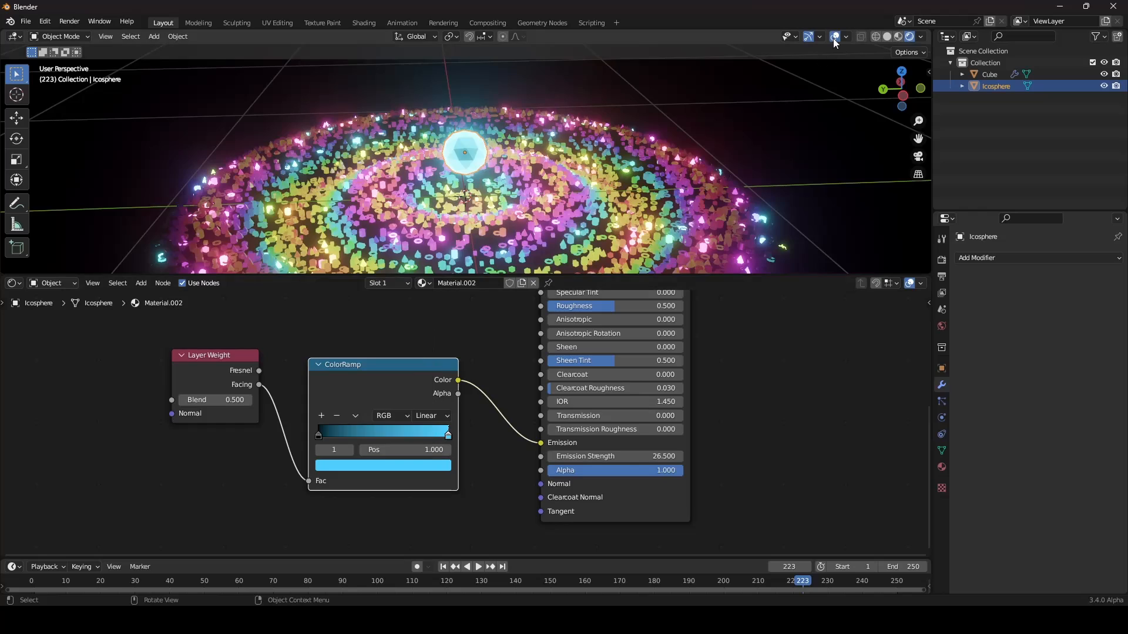
- Play the animation with the viewport overlays hidden to examine the icosphere's glow above the ripple disc
left_click(833, 37)
scroll(668, 132, "down", 2)
mouse_move(663, 145)
middle_mouse_down()
mouse_move(673, 142)
mouse_move(664, 124)
mouse_move(661, 141)
mouse_move(647, 143)
middle_mouse_up()
scroll(664, 124, "up", 4)
scroll(478, 431, "down", 2)
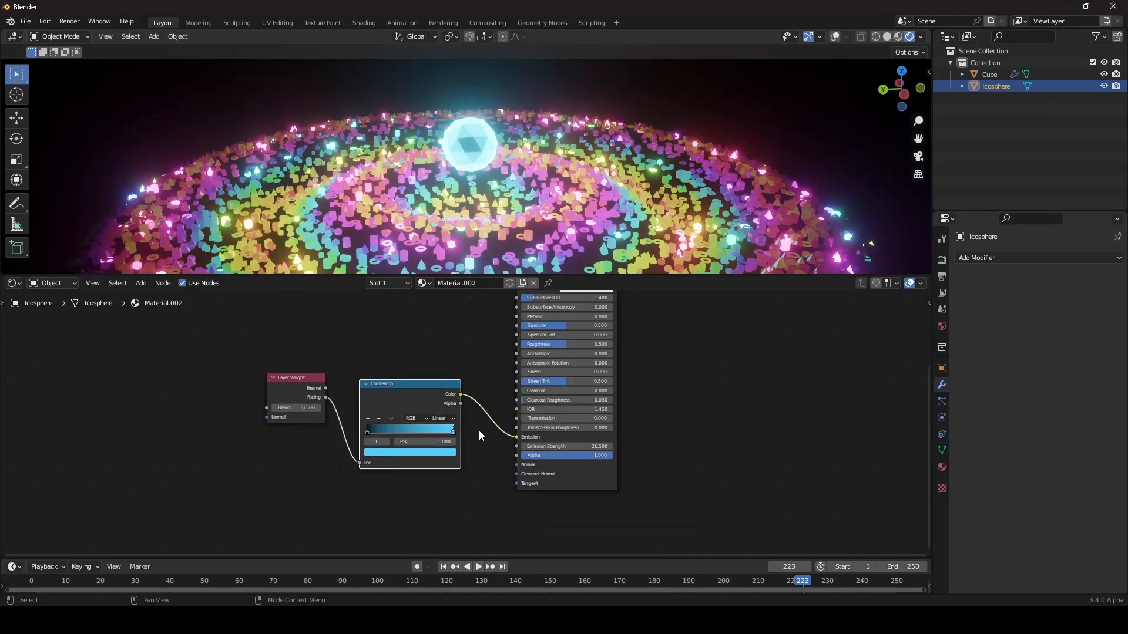
scroll(504, 438, "up", 2)
mouse_move(263, 408)
left_mouse_down()
mouse_move(288, 408)
mouse_move(248, 408)
mouse_move(262, 409)
left_mouse_up()
middle_click_drag(485, 206, 552, 194)
key("space")
key("space")
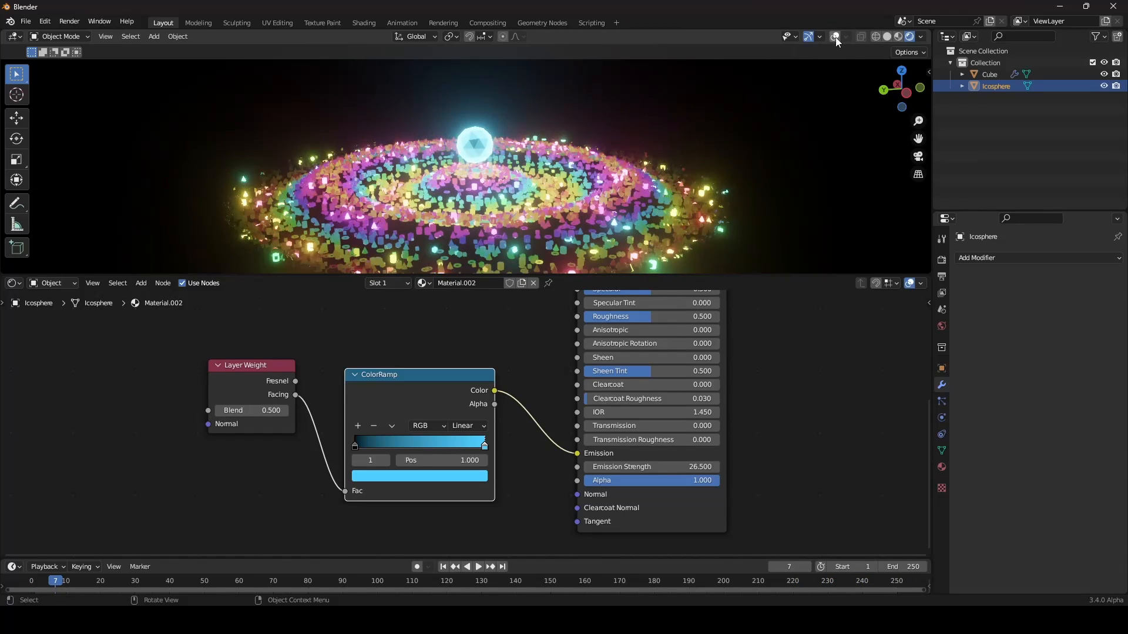
left_click(834, 36)
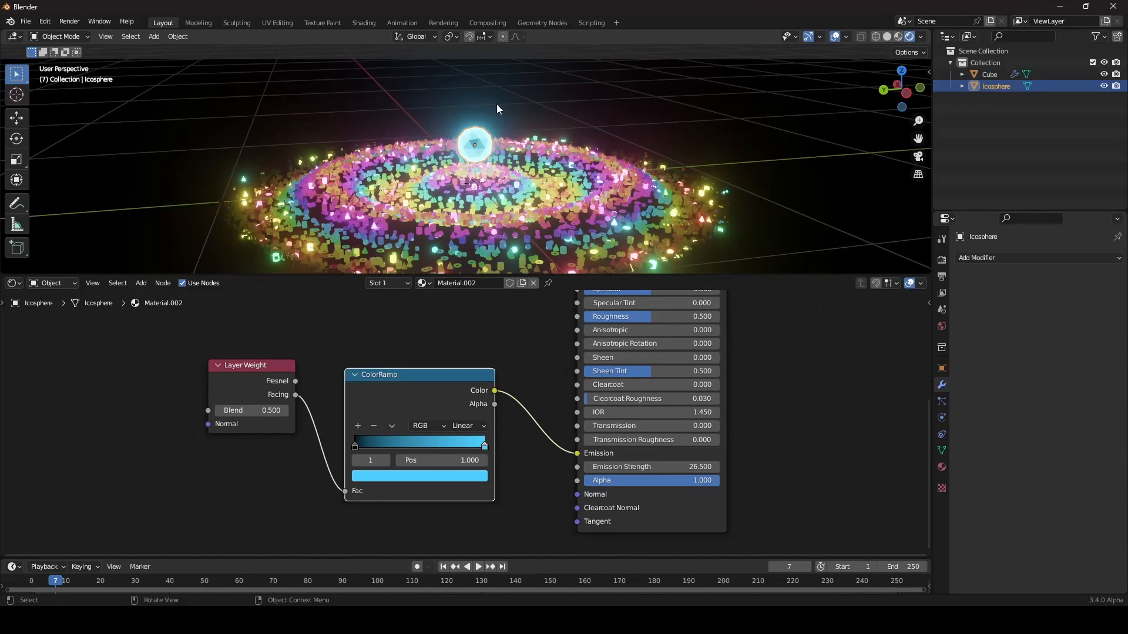
- Open the Graph Editor in the lower area and insert a Location & Rotation keyframe for the icosphere at frame 7
left_click(14, 284)
left_click(184, 353)
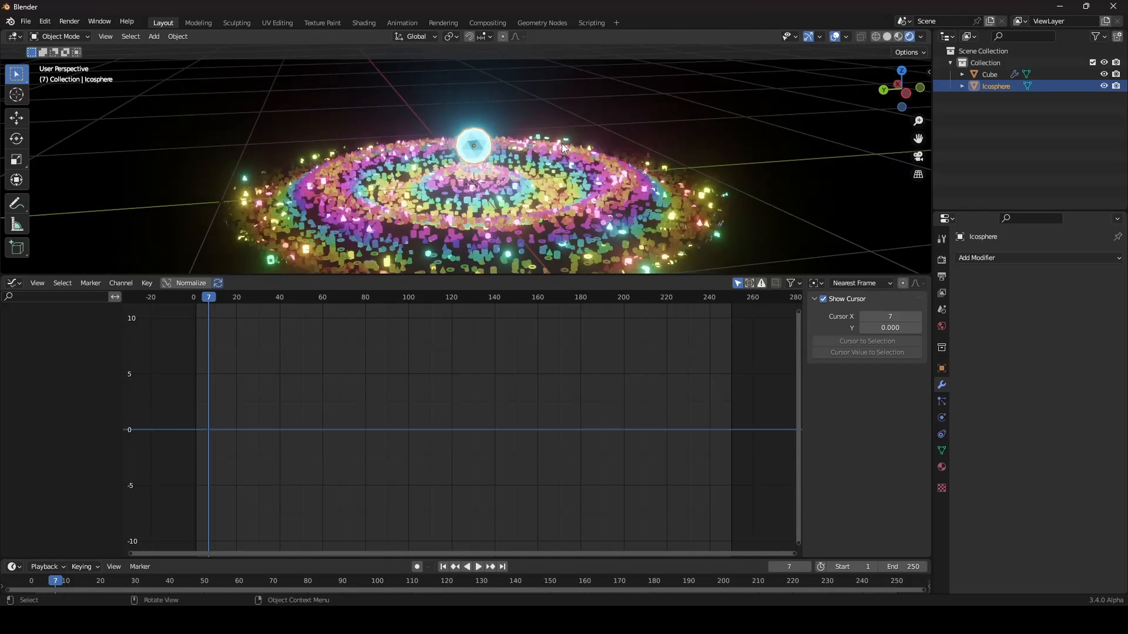
key("i")
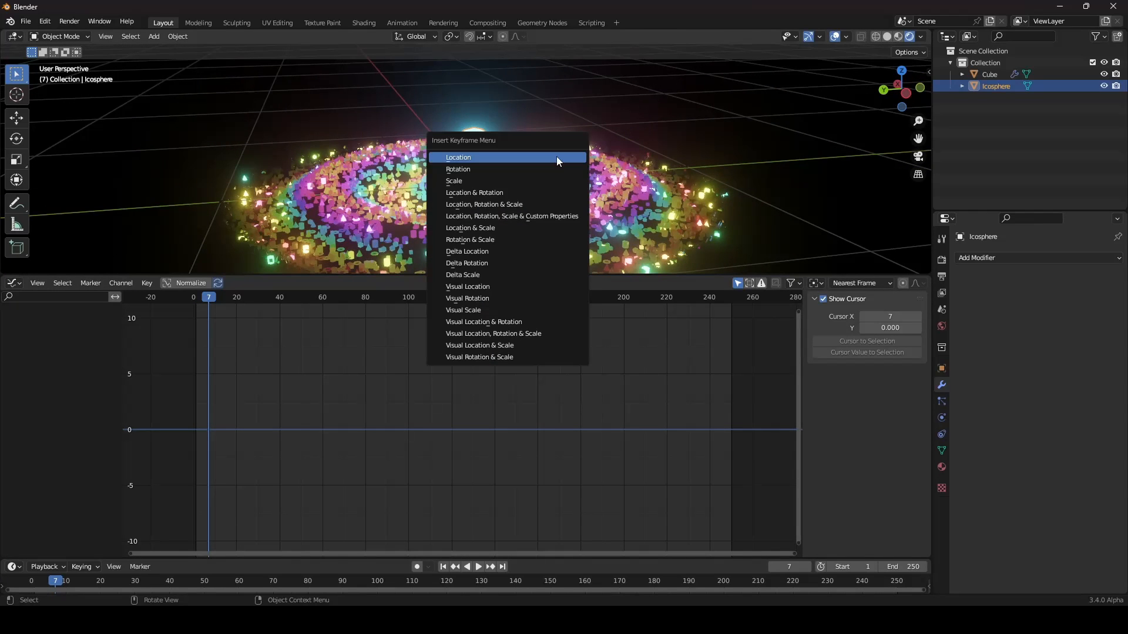
left_click(498, 192)
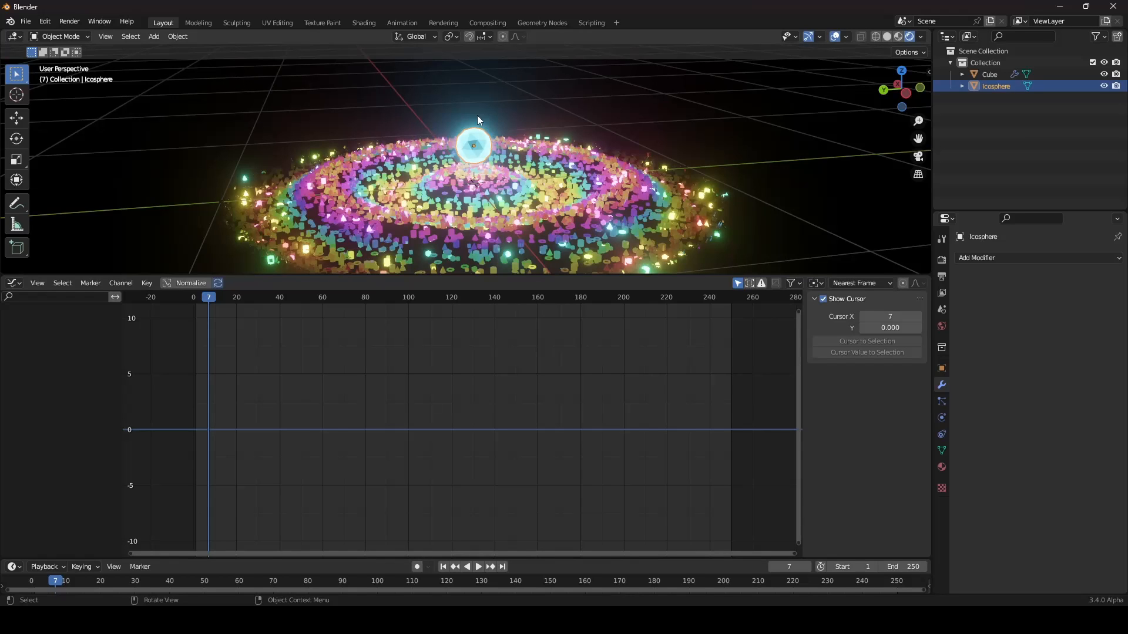
key("i")
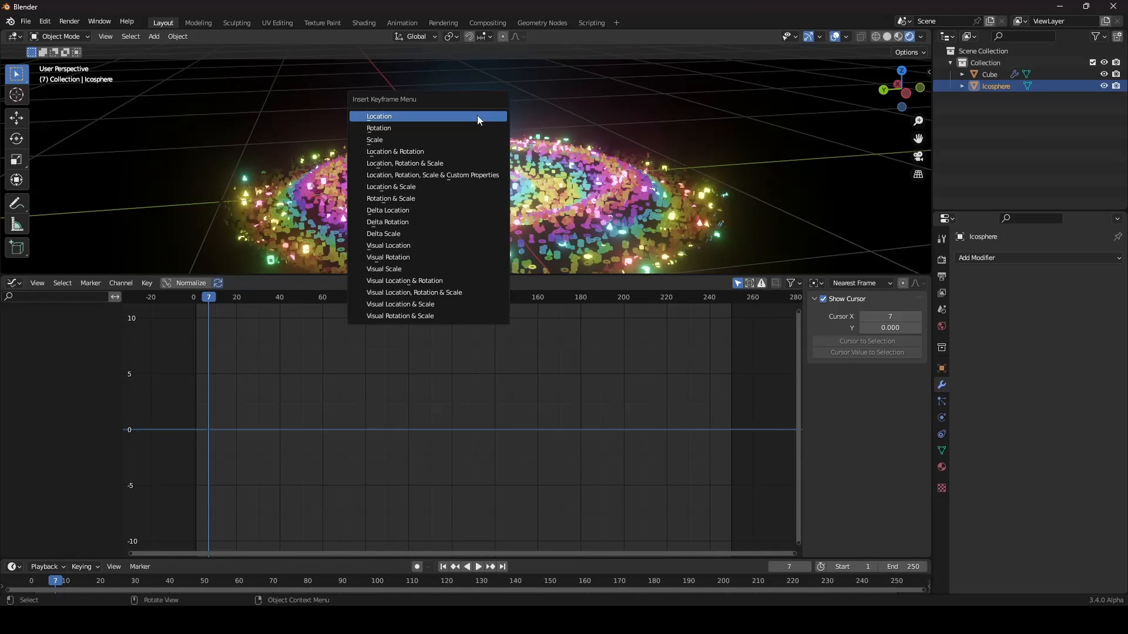
left_click(403, 154)
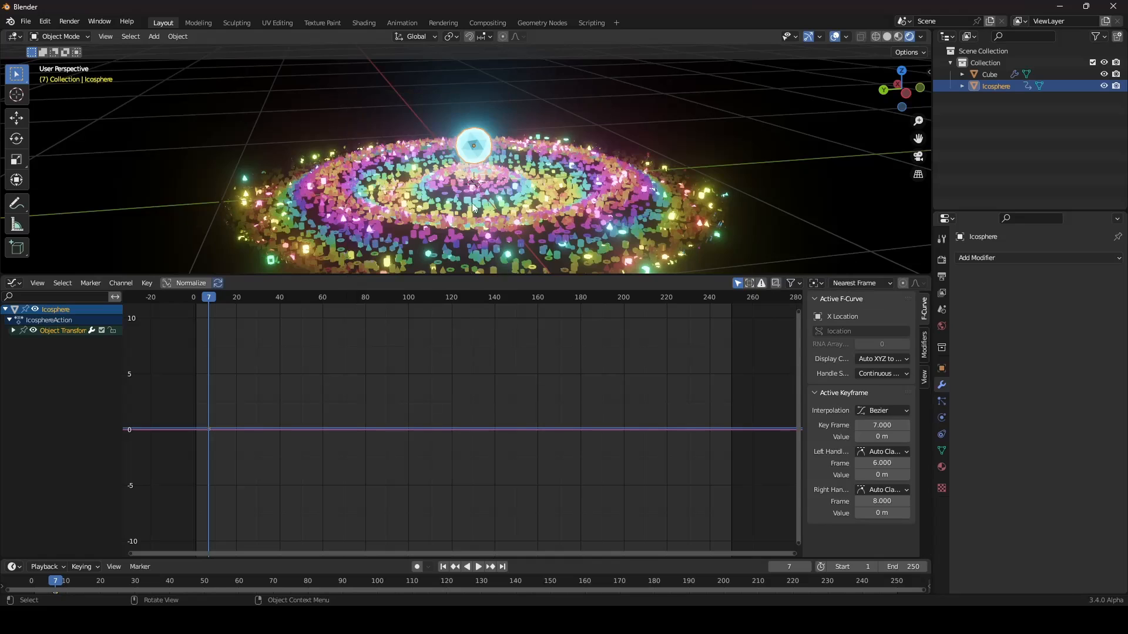
- Add a Generator modifier to the icosphere's Z Euler Rotation curve
left_click(13, 331)
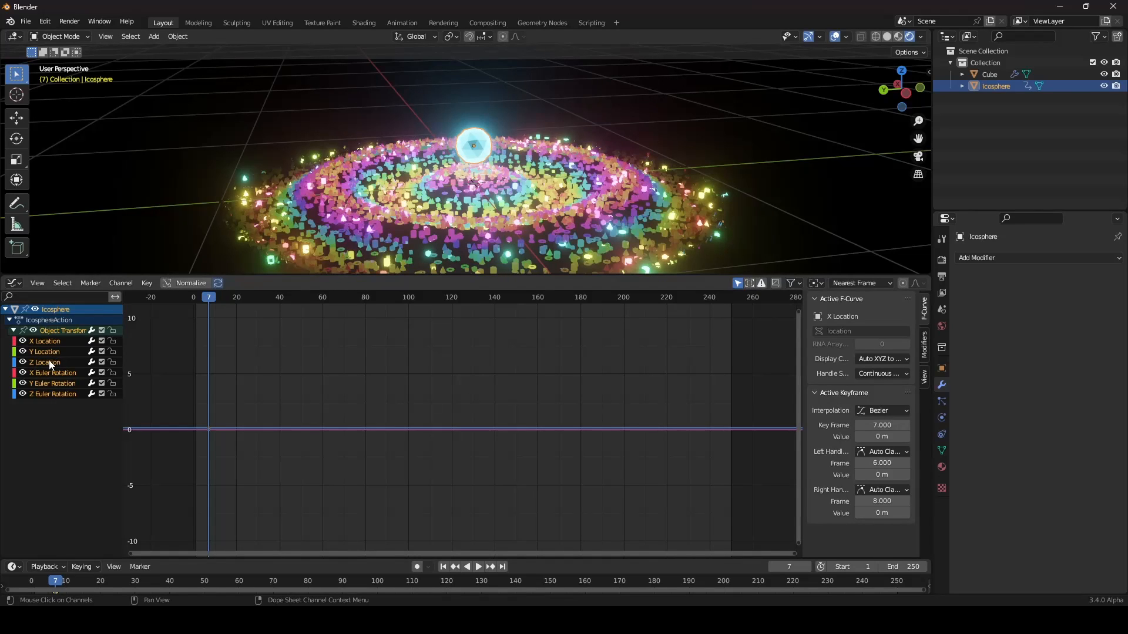
left_click(59, 395)
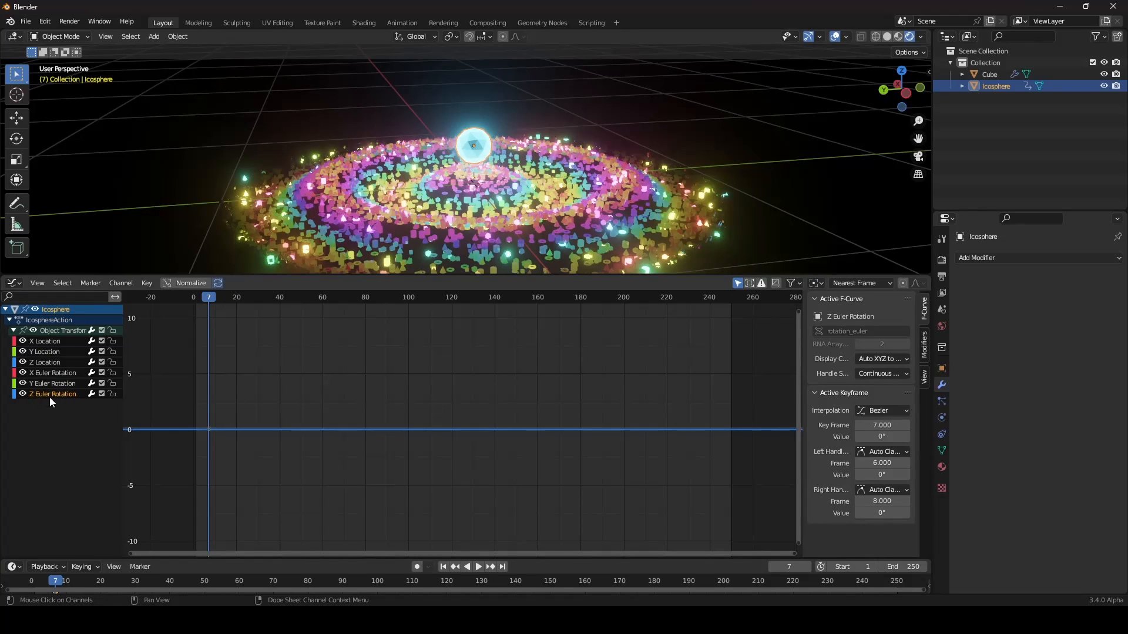
left_click(925, 343)
left_click(851, 301)
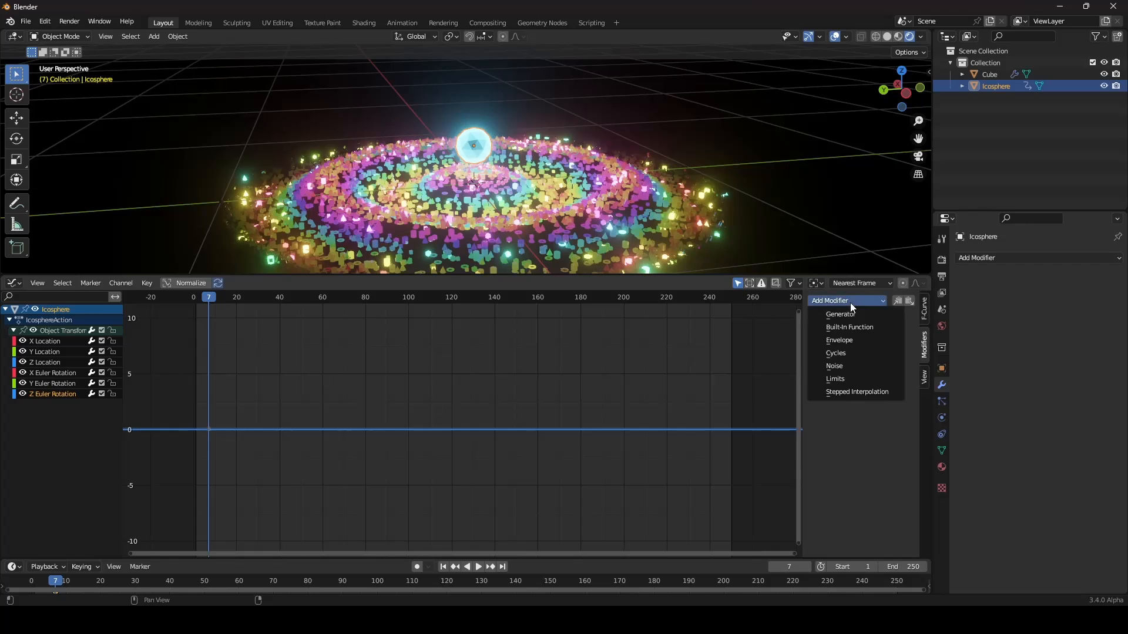
left_click(841, 317)
- Set the Generator modifier's x^1 coefficient to 0.1 and play the animation to check the rotation speed
scroll(590, 203, "up", 8)
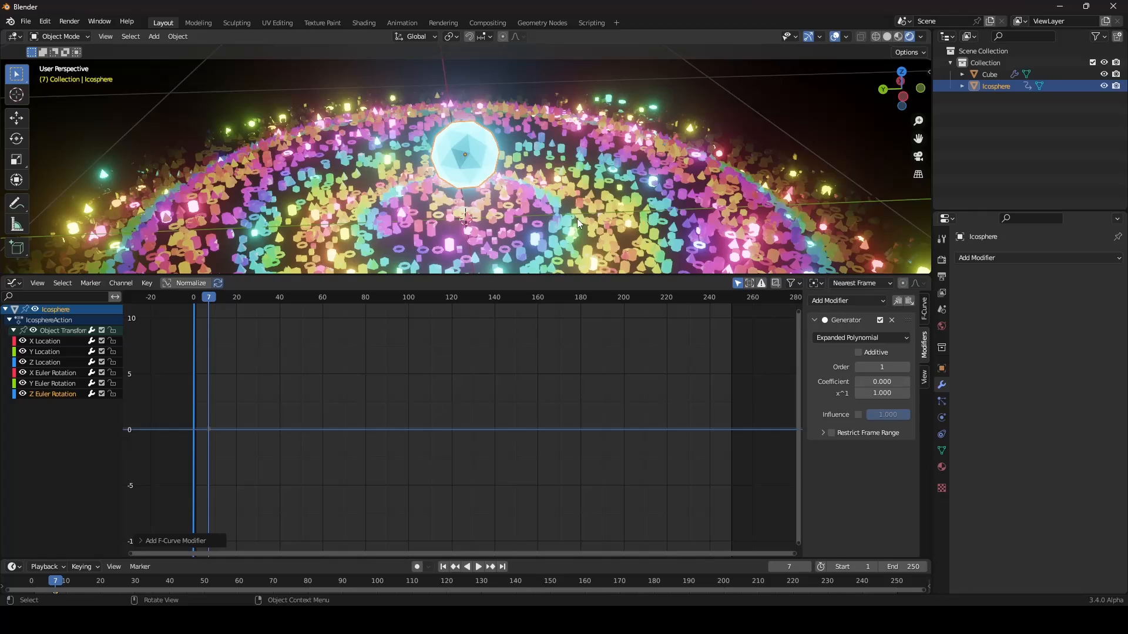
key("space")
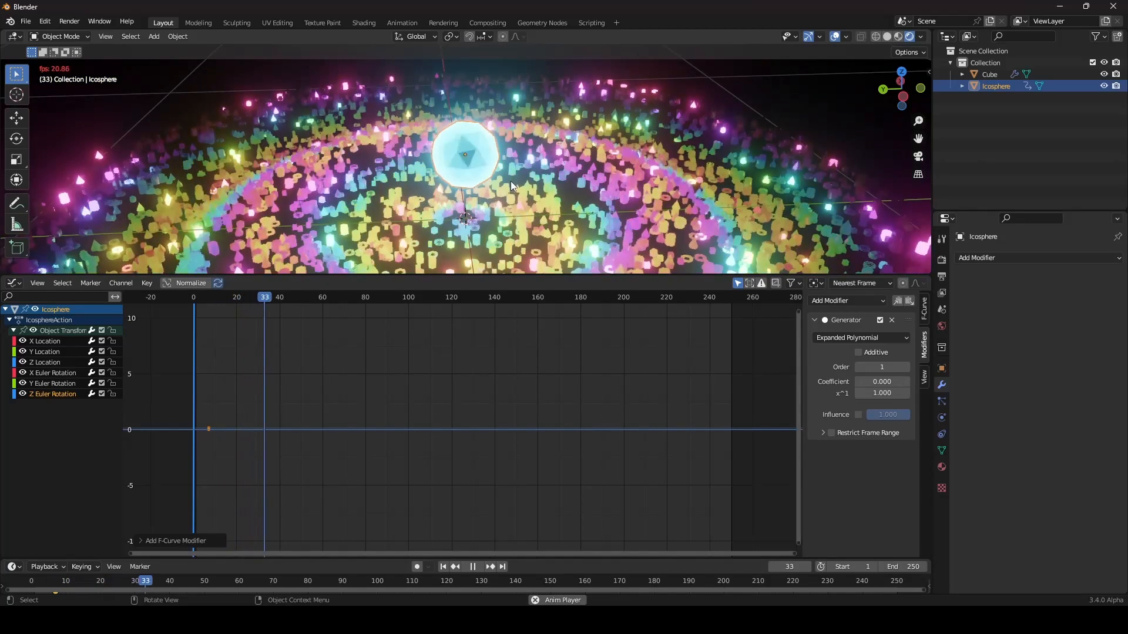
left_click(896, 398)
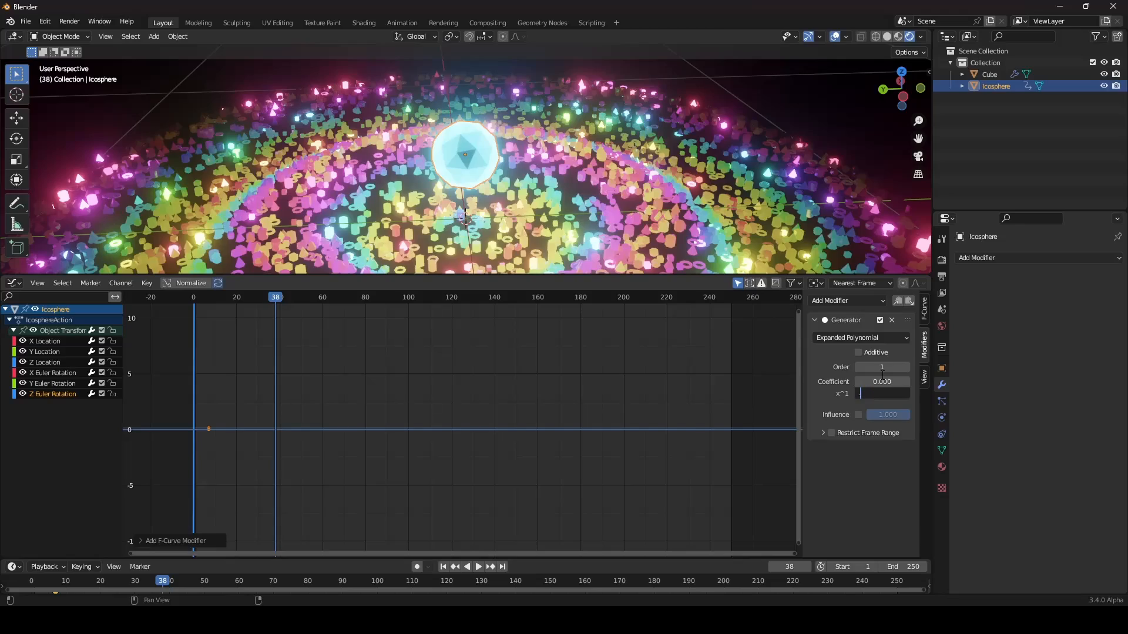
type("0.1")
key("Return")
key("space")
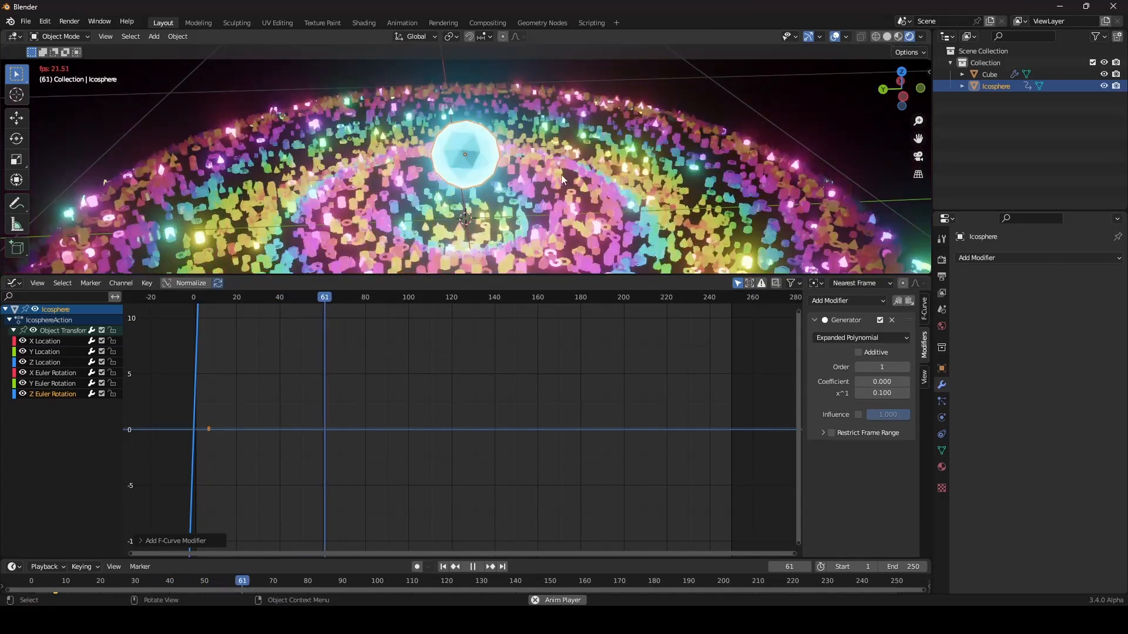
key("space")
- Set the Generator's x^1 coefficient to 0.03 and check the icosphere's rotation by playing and scrubbing the timeline
double_click(883, 398)
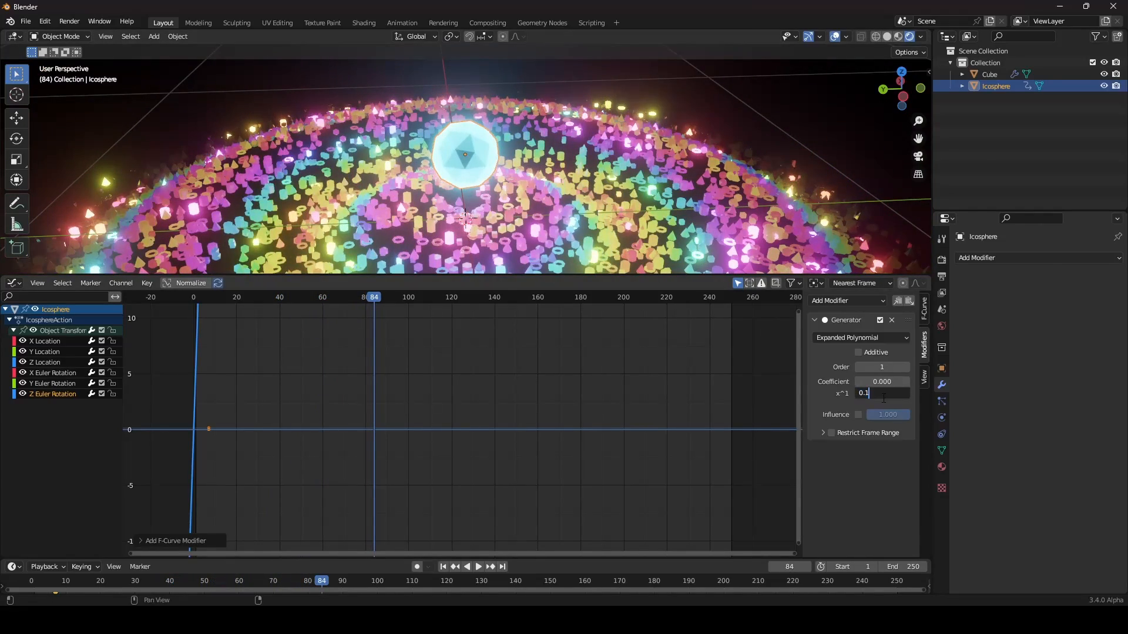
type("3")
key("Return")
key("space")
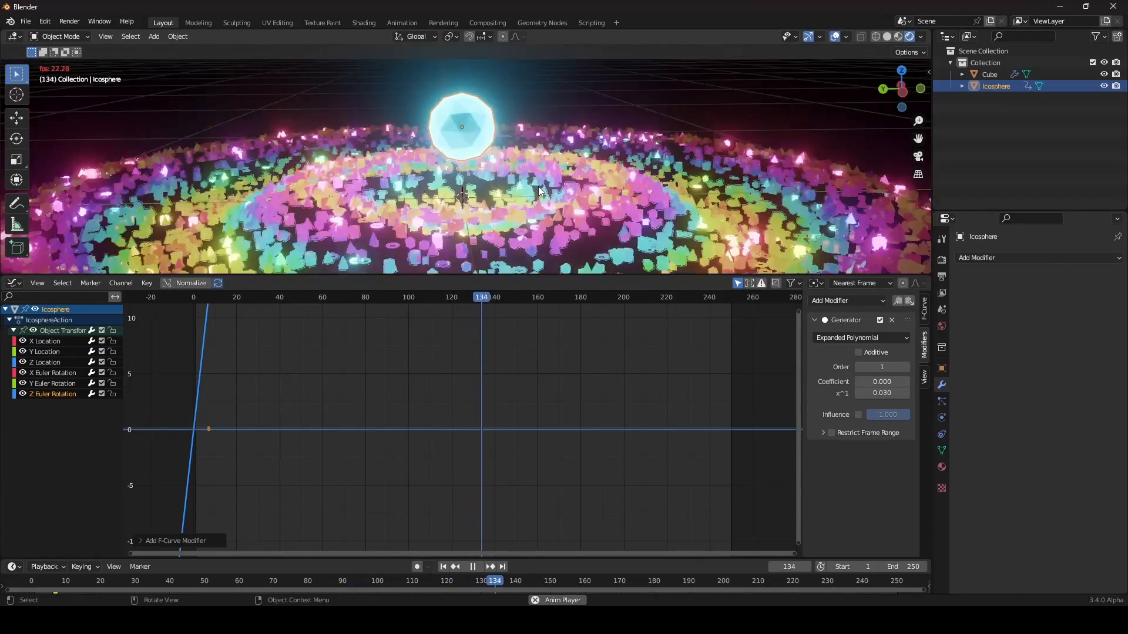
middle_click_drag(532, 383, 524, 516, "ctrl")
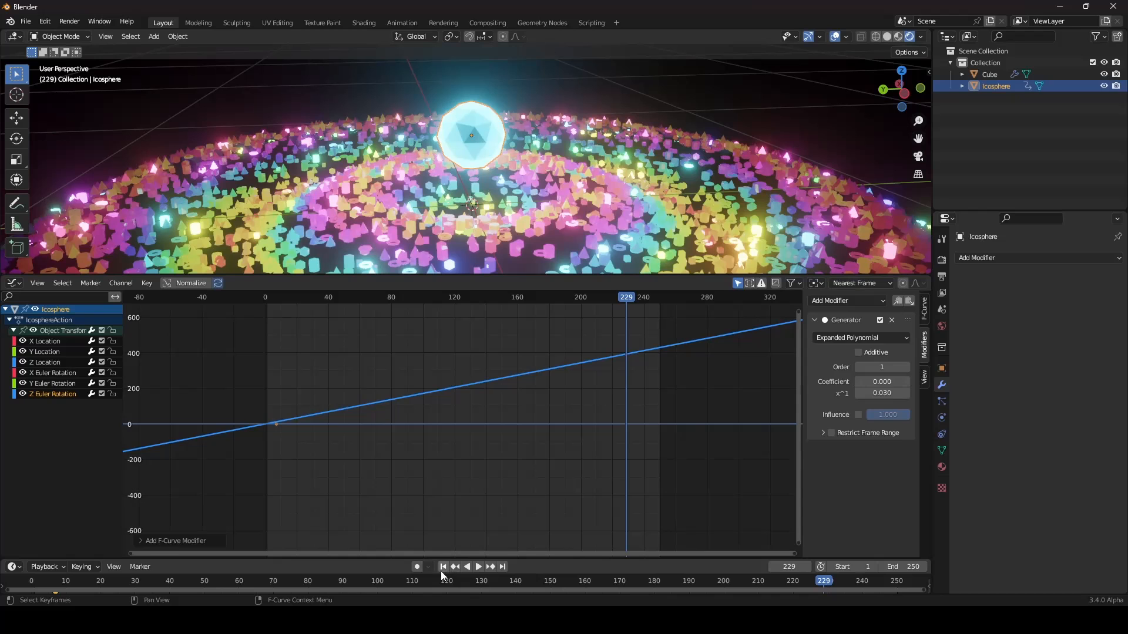
left_click(350, 295)
middle_click_drag(652, 395, 583, 443, "ctrl")
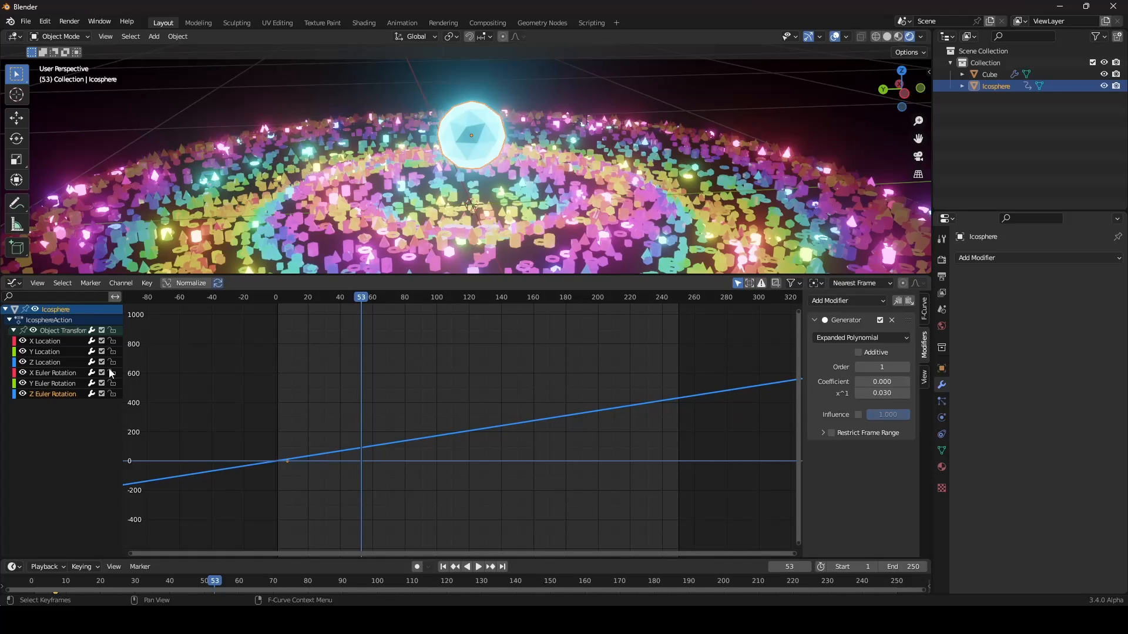
left_click(292, 298)
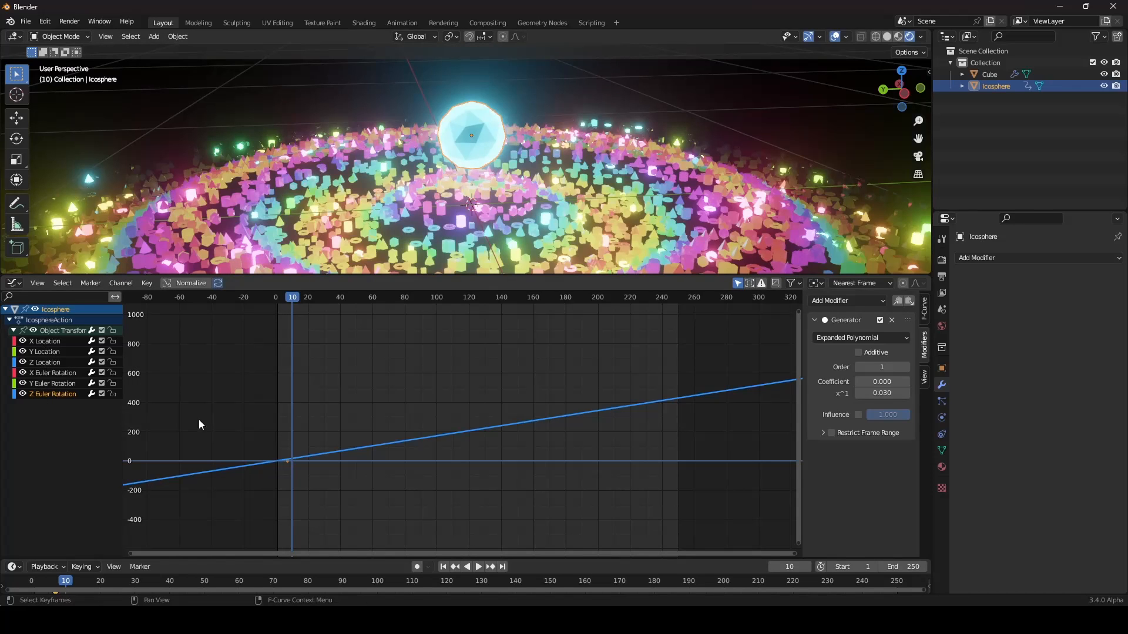
left_click_drag(326, 301, 395, 303)
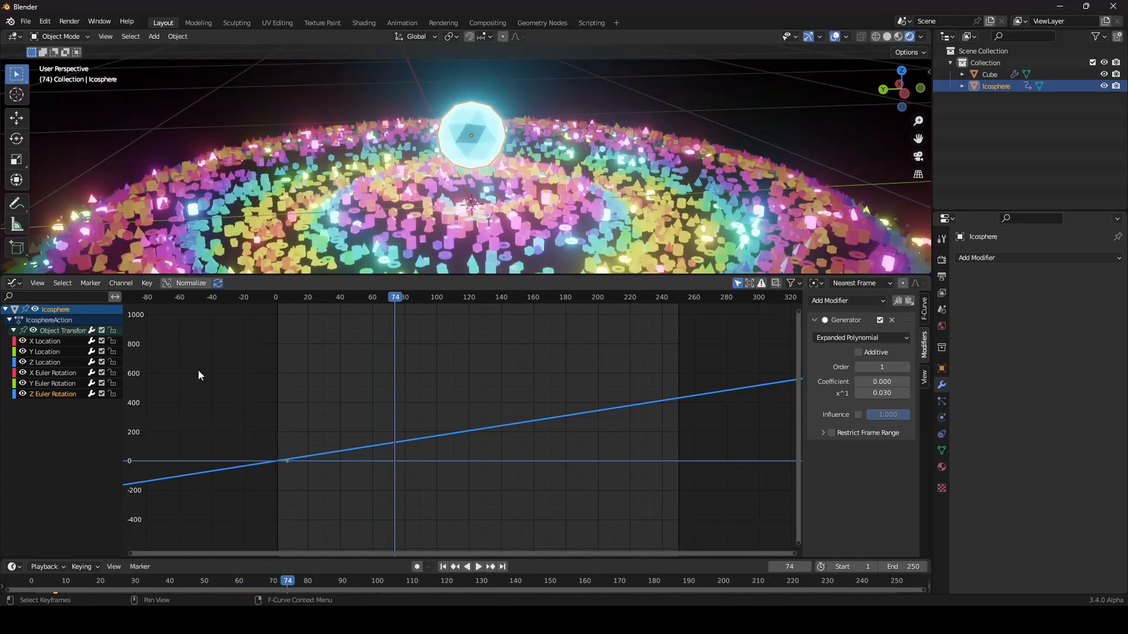
- Add a Built-In Function modifier with the Sine function to the icosphere's Z Location curve
left_click(44, 362)
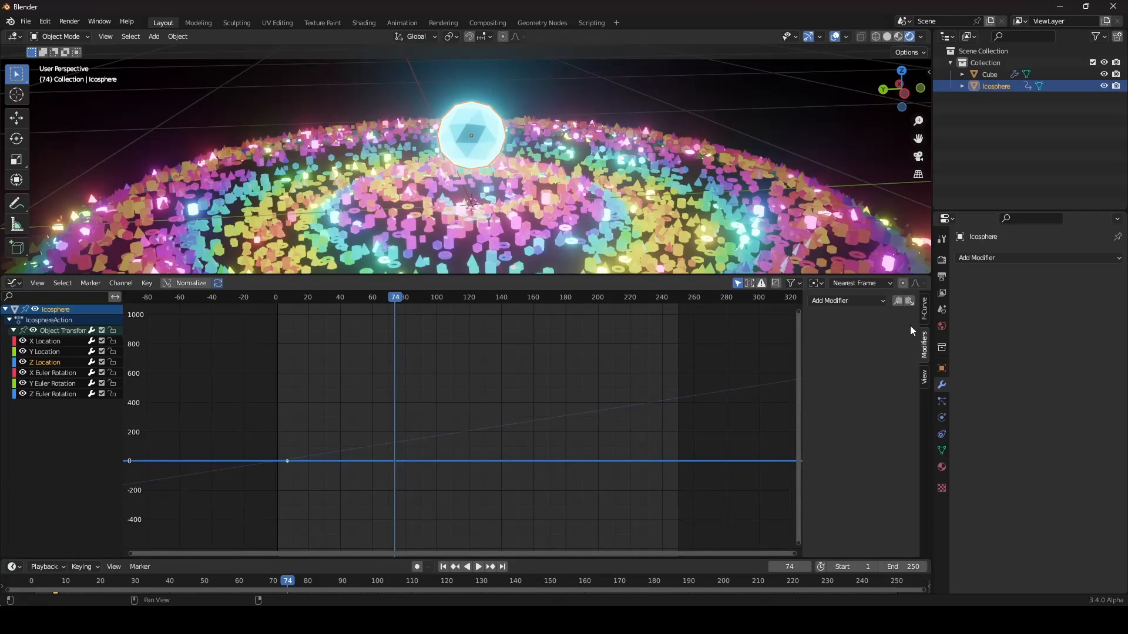
left_click(859, 304)
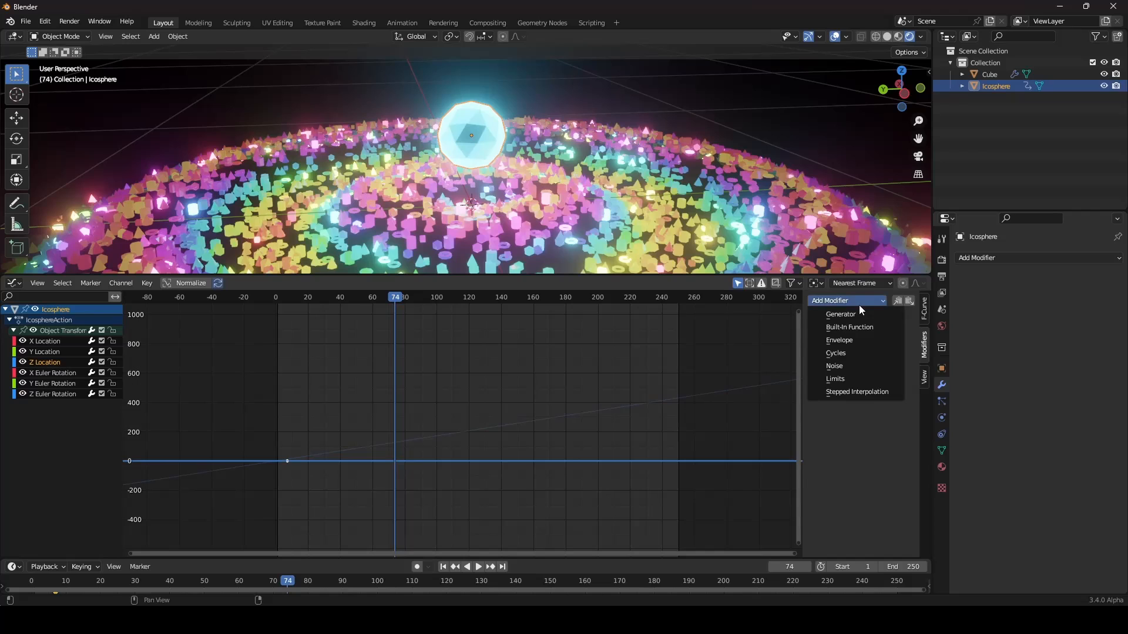
left_click(859, 329)
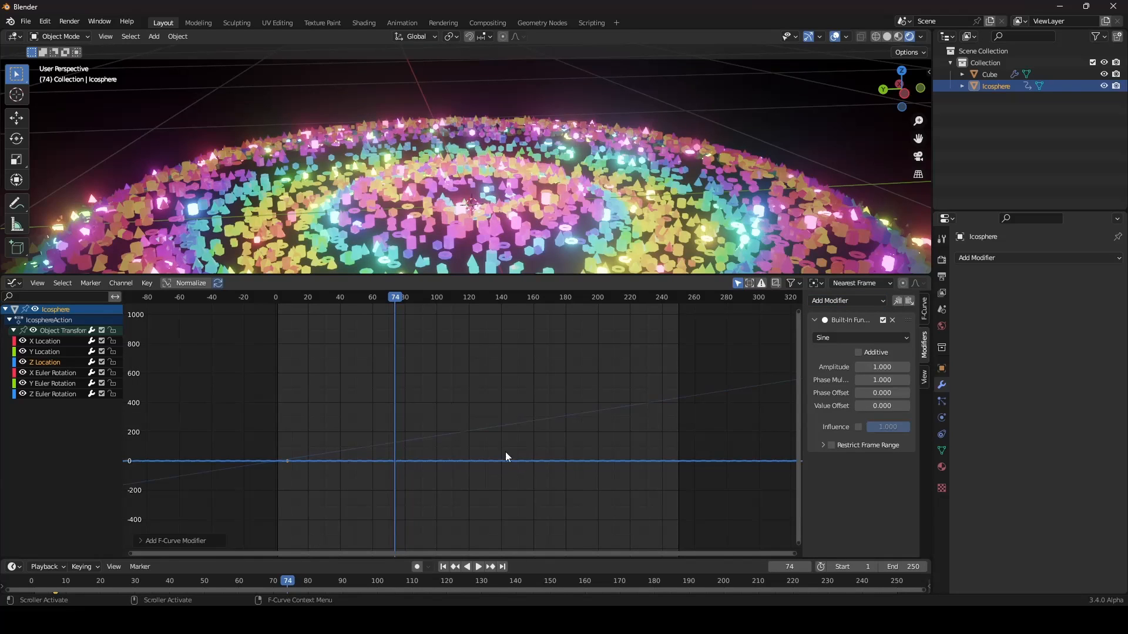
middle_click_drag(607, 497, 610, 458, "ctrl")
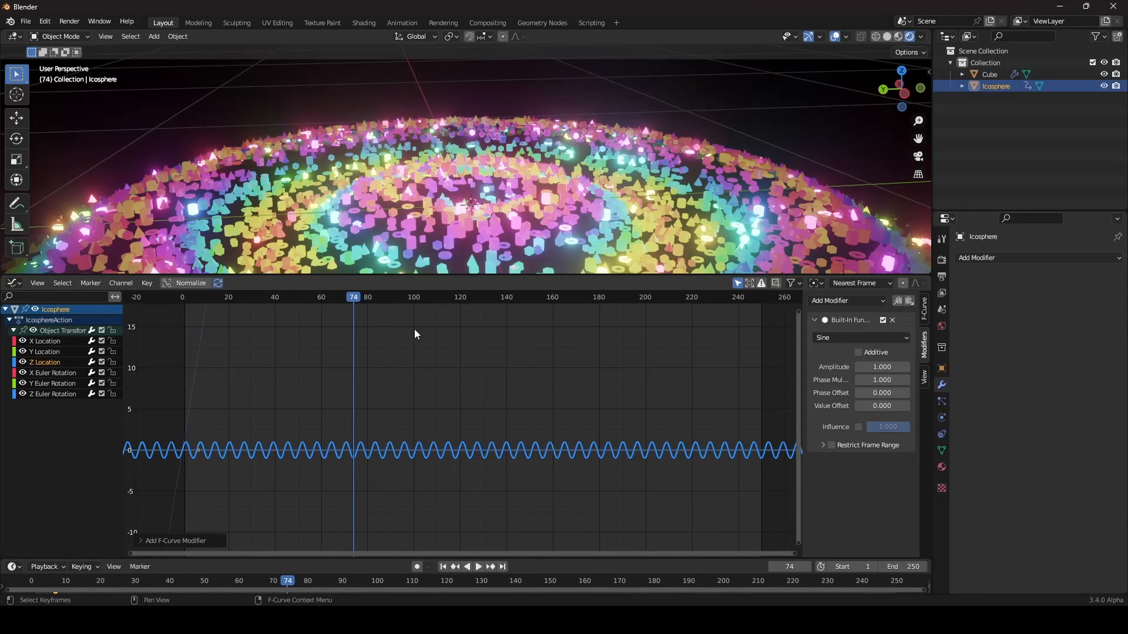
- Reduce the sine modifier's Amplitude to 0.04 and preview the icosphere's vertical motion
key("space")
scroll(531, 198, "down", 10)
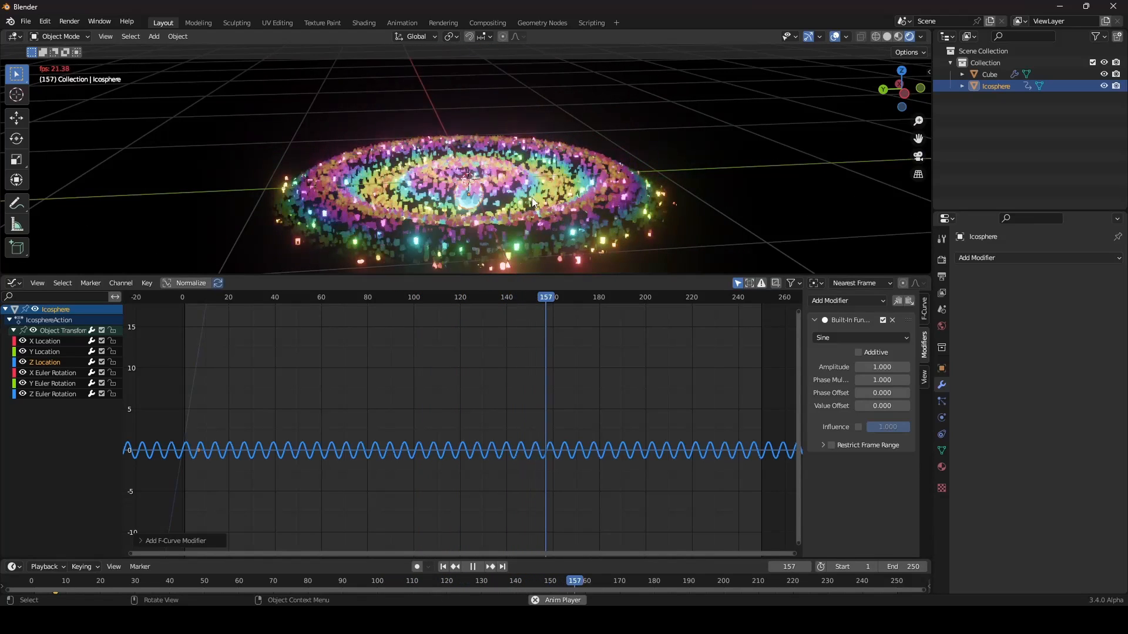
key("space")
scroll(531, 198, "up", 2)
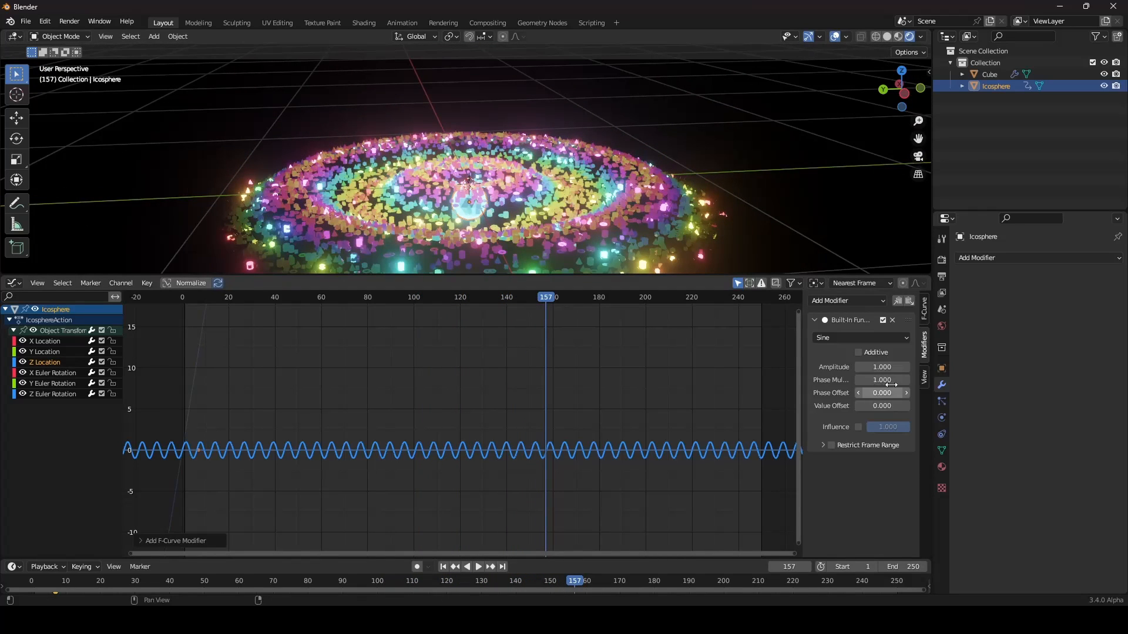
left_click_drag(882, 368, 826, 368)
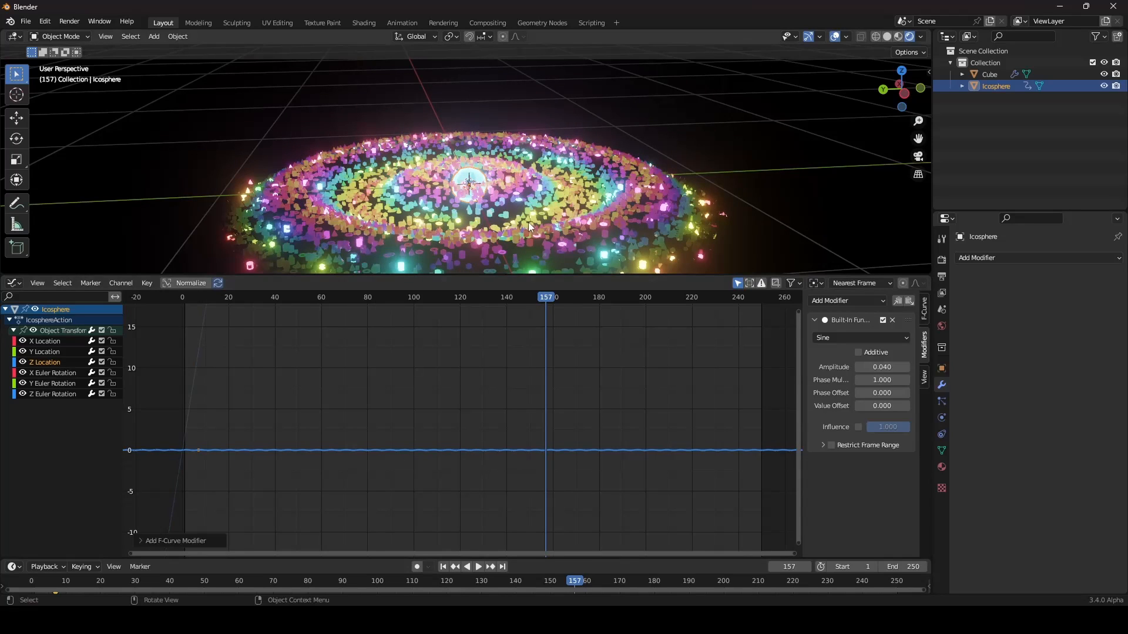
key("space")
key("space")
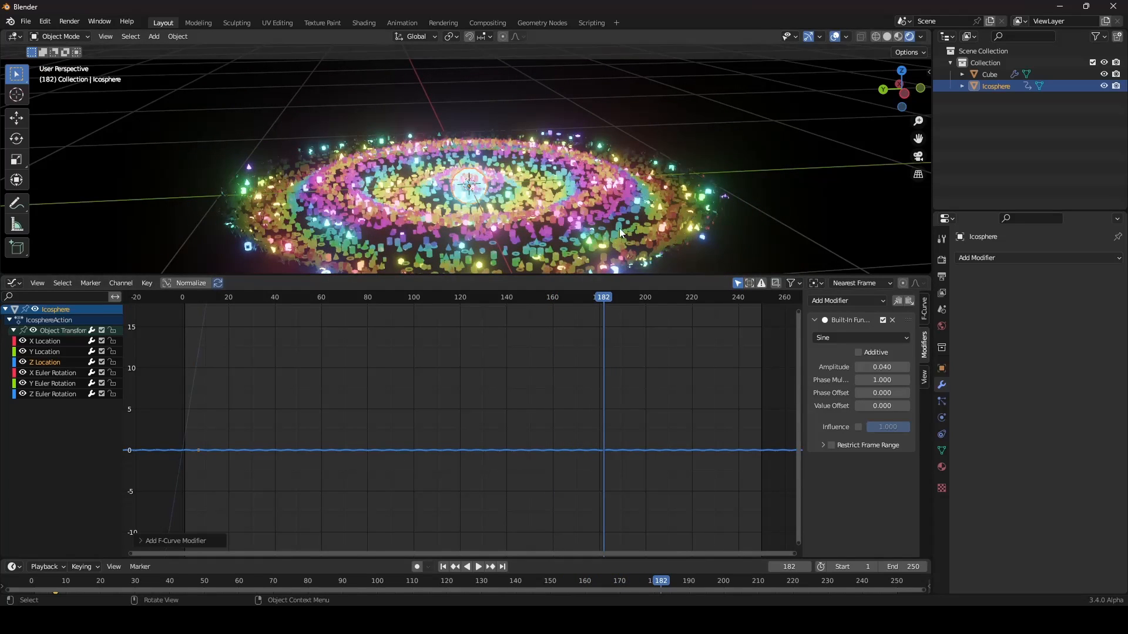
- Make the sine modifier Additive so the icosphere bobs around its keyed height, and play the animation
left_click(858, 352)
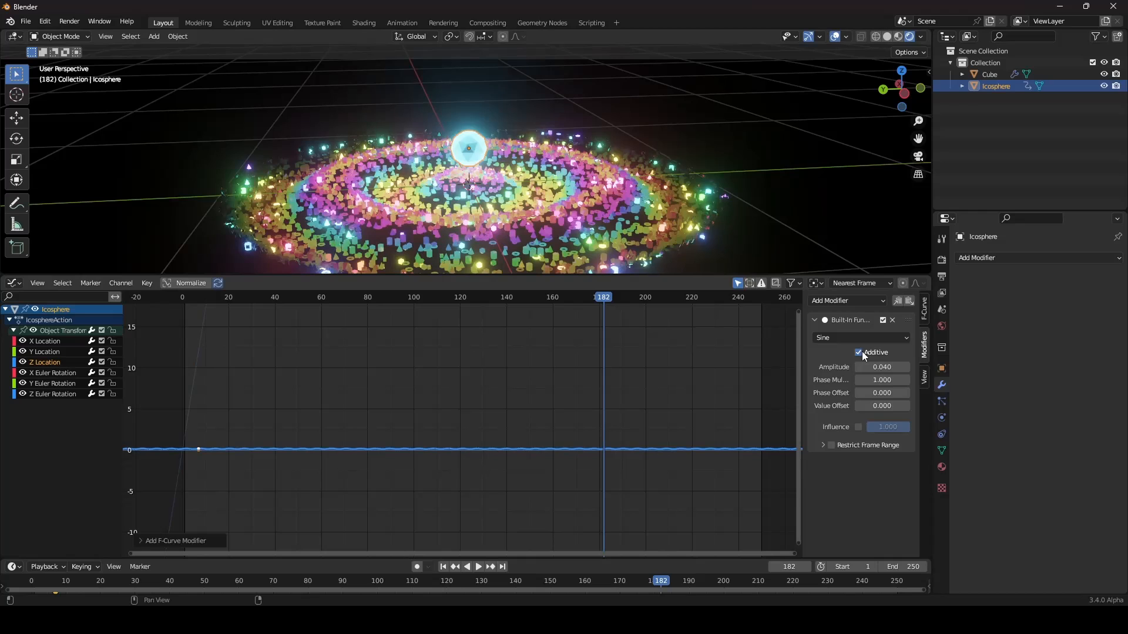
scroll(534, 195, "up", 2)
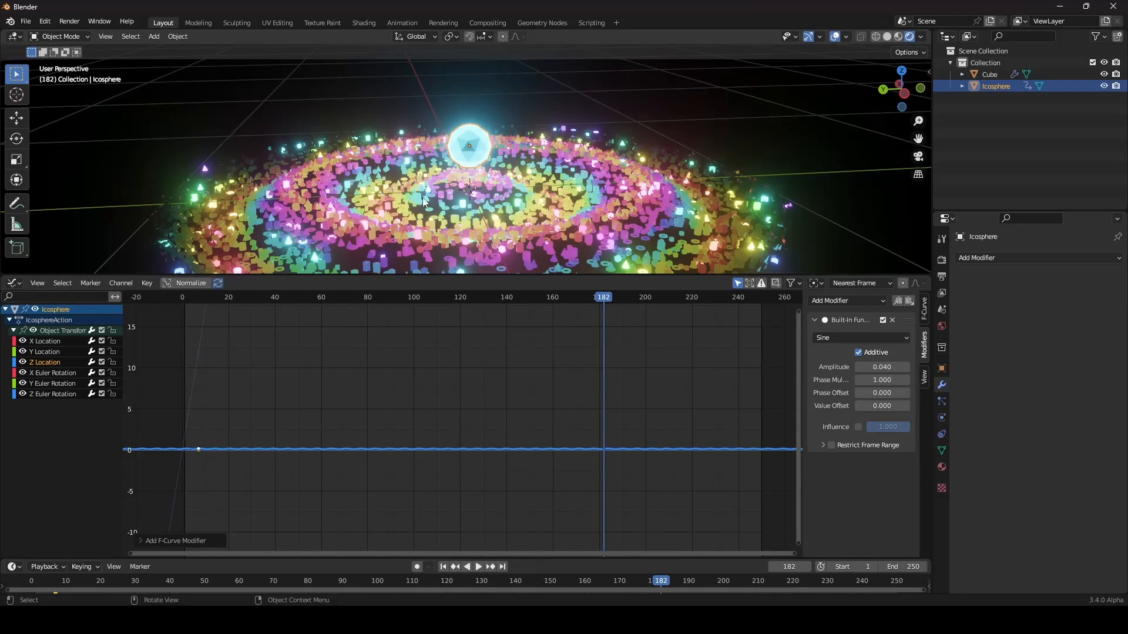
key("space")
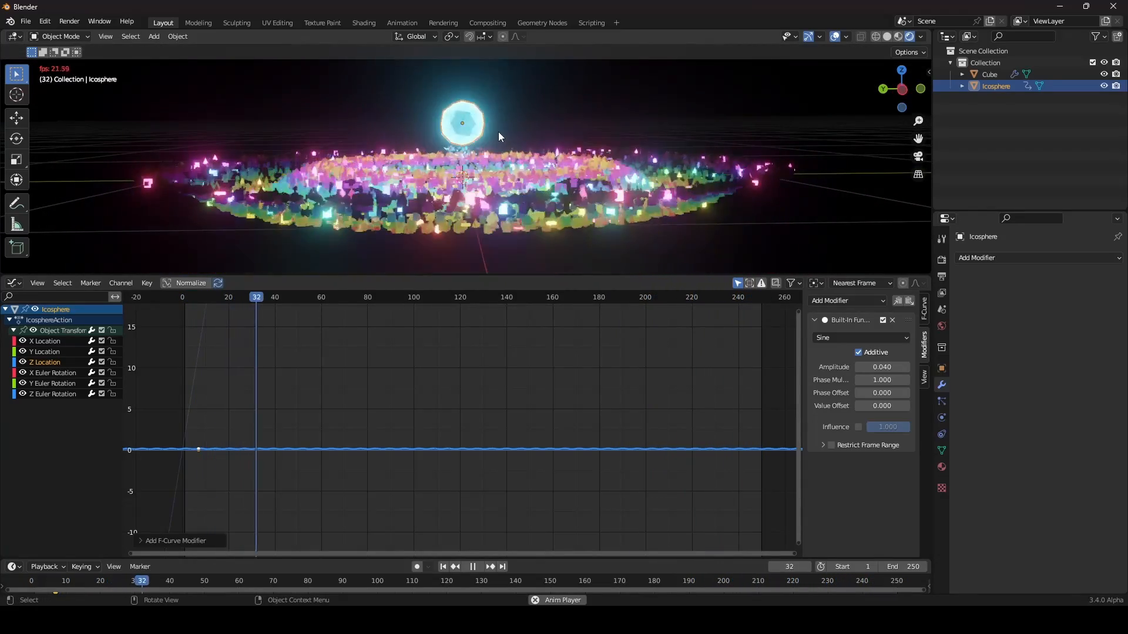
key("space")
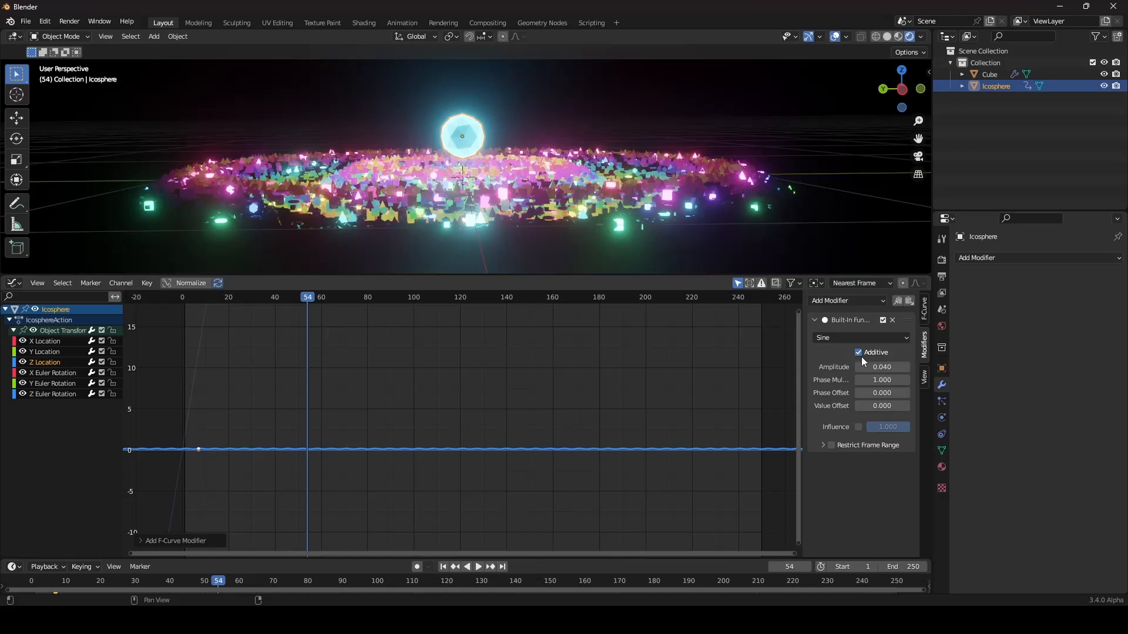
- Set the sine modifier's Phase Multiplier to 0.2 and play the animation
left_click_drag(883, 380, 850, 380)
left_click(883, 383)
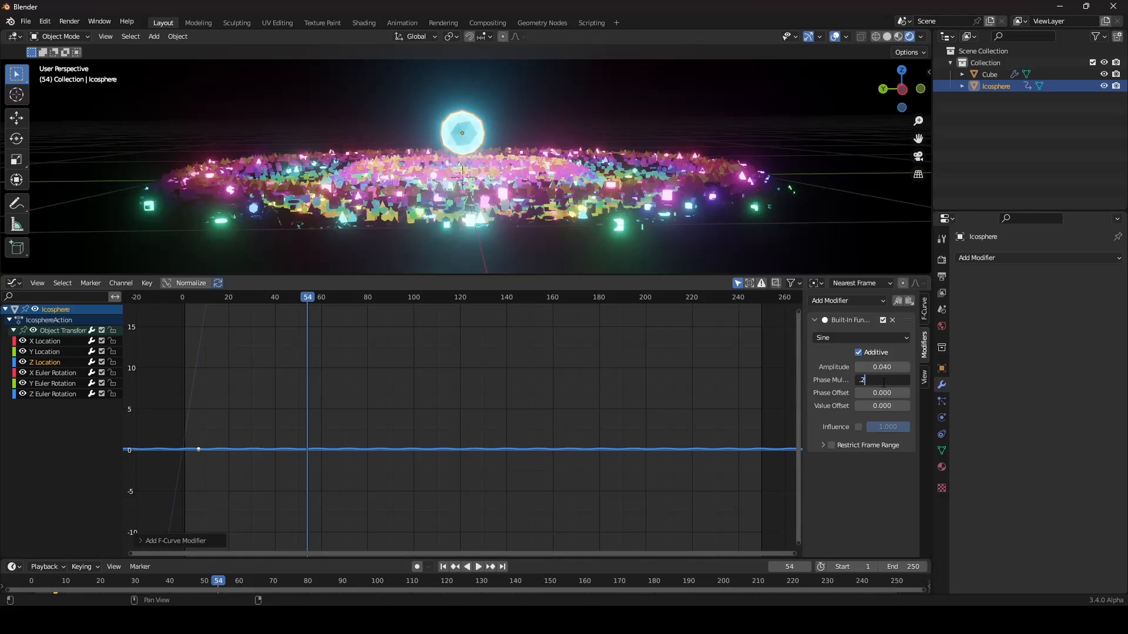
type(".2")
key("Return")
key("space")
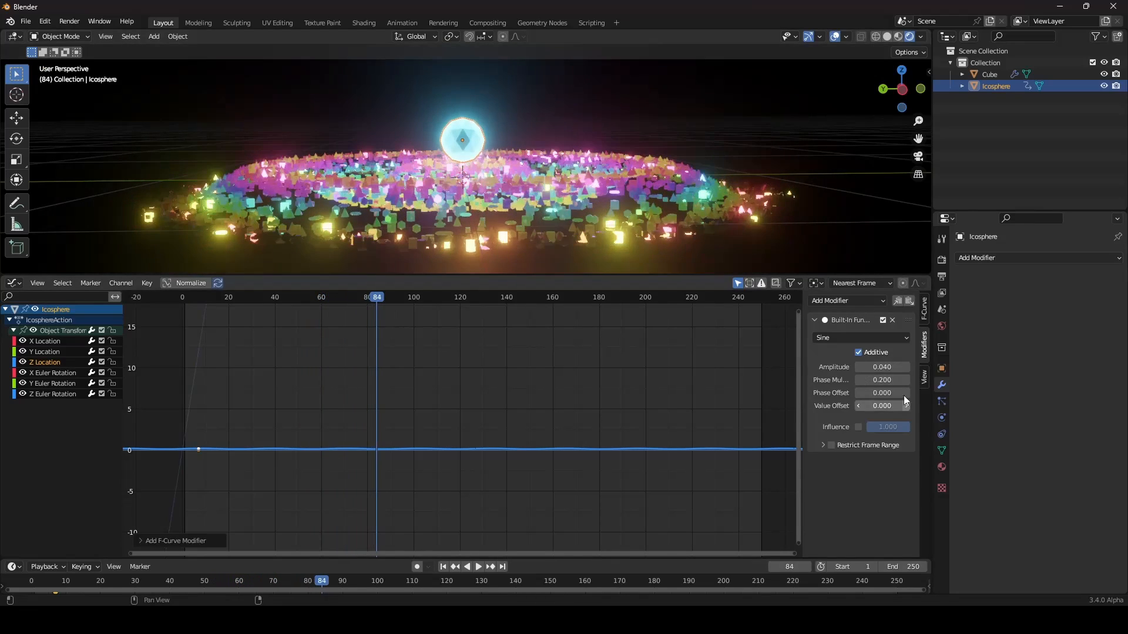
- Lower the sine modifier's Phase Multiplier to 0.1 and preview the slower bobbing motion
left_click(896, 382)
key("Return")
key("space")
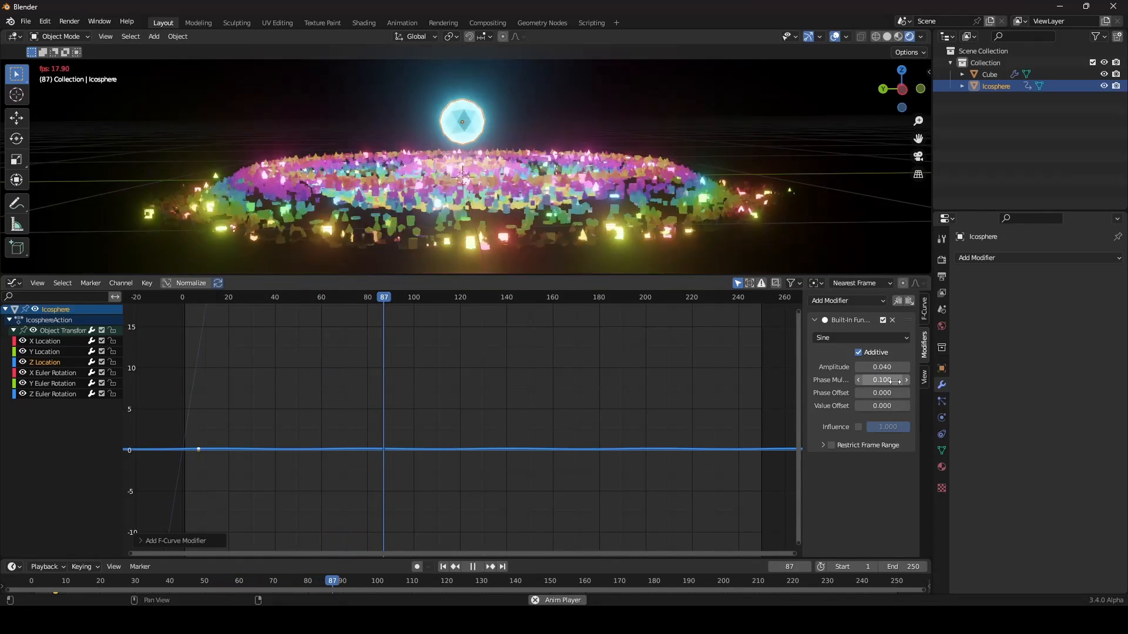
middle_click_drag(588, 116, 609, 127)
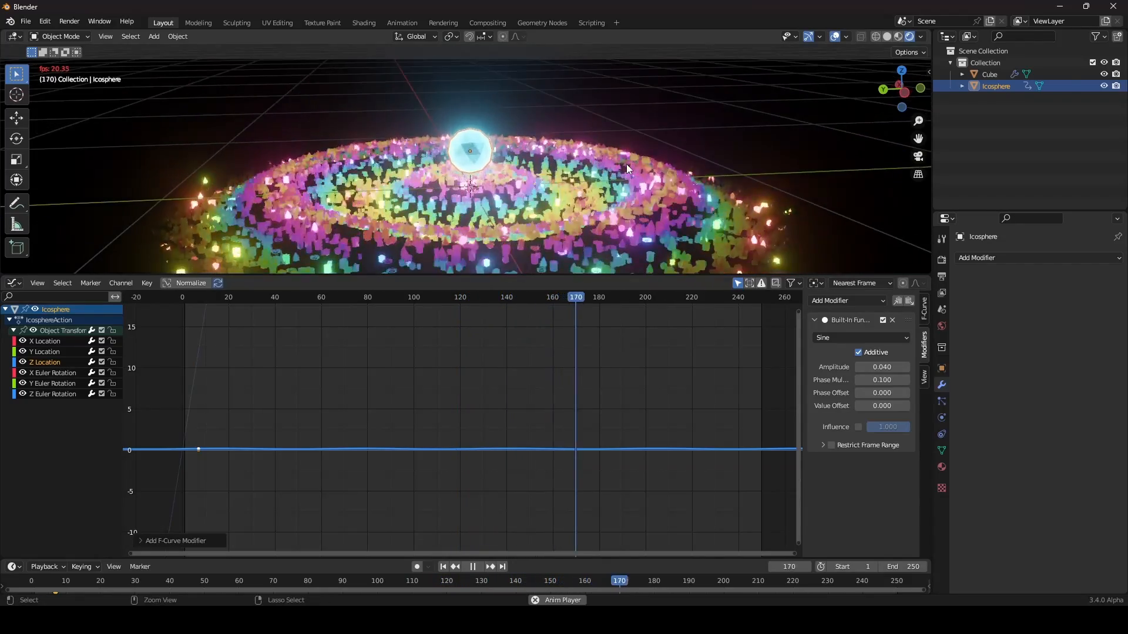
- Maximize the 3D viewport and frame the rippling disc with the glowing icosphere for a full view
key("ctrl+space")
middle_click_drag(744, 337, 720, 295, "shift")
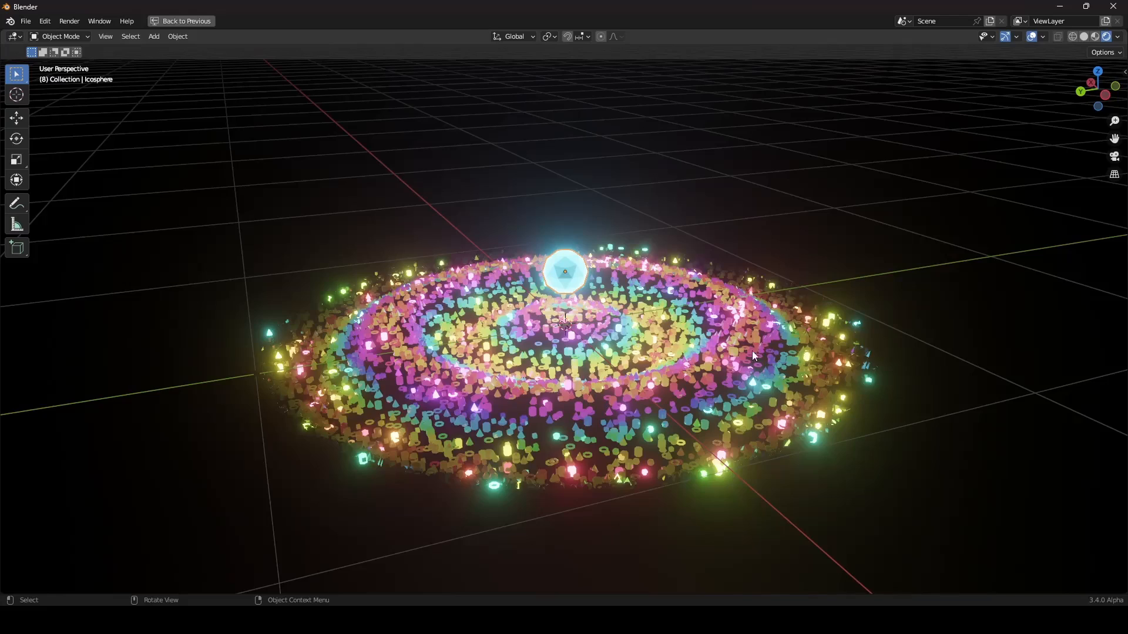
scroll(753, 356, "up", 3)
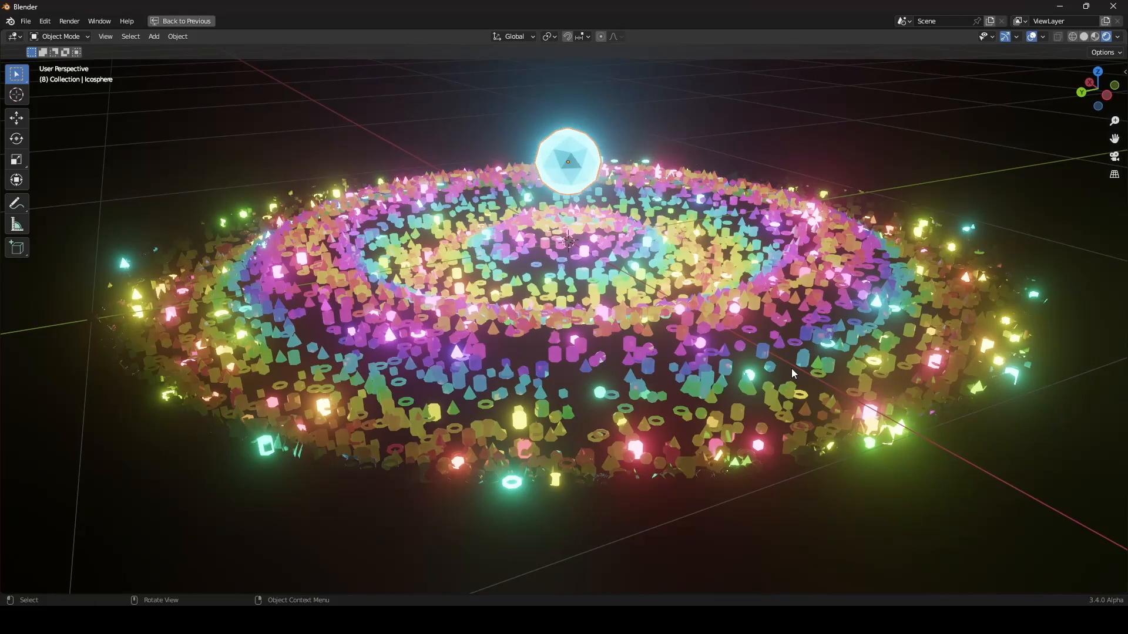